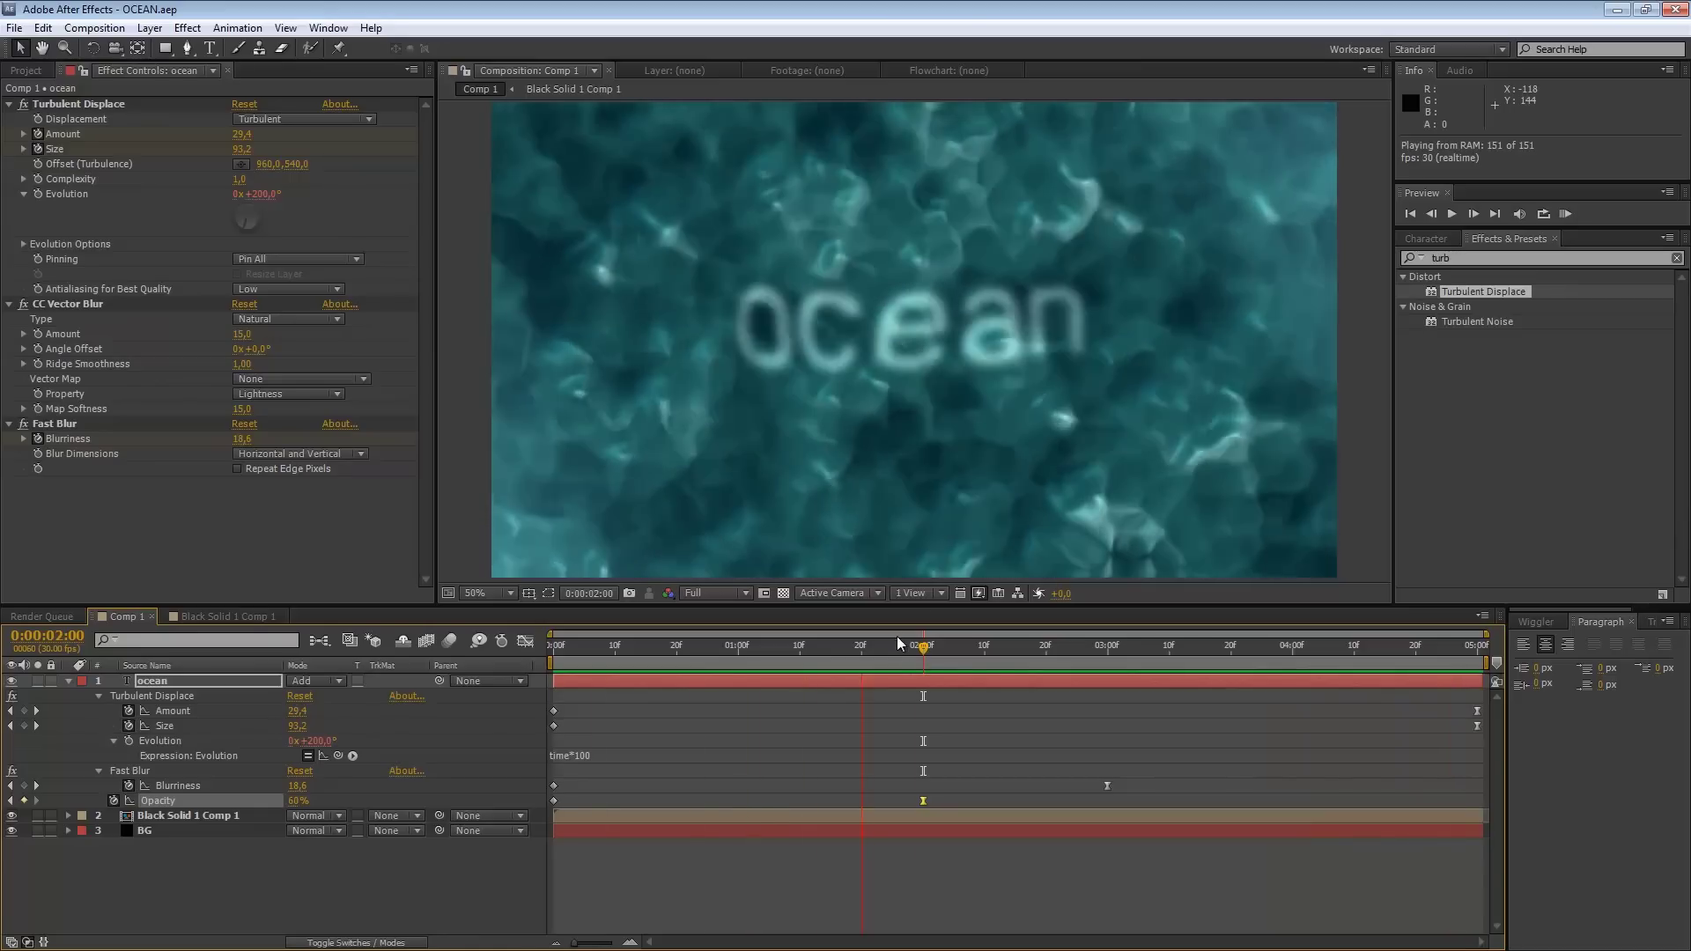
Step: Create a new 1920 × 1080 composition at 30 fps with a duration of 5 seconds
key(space)
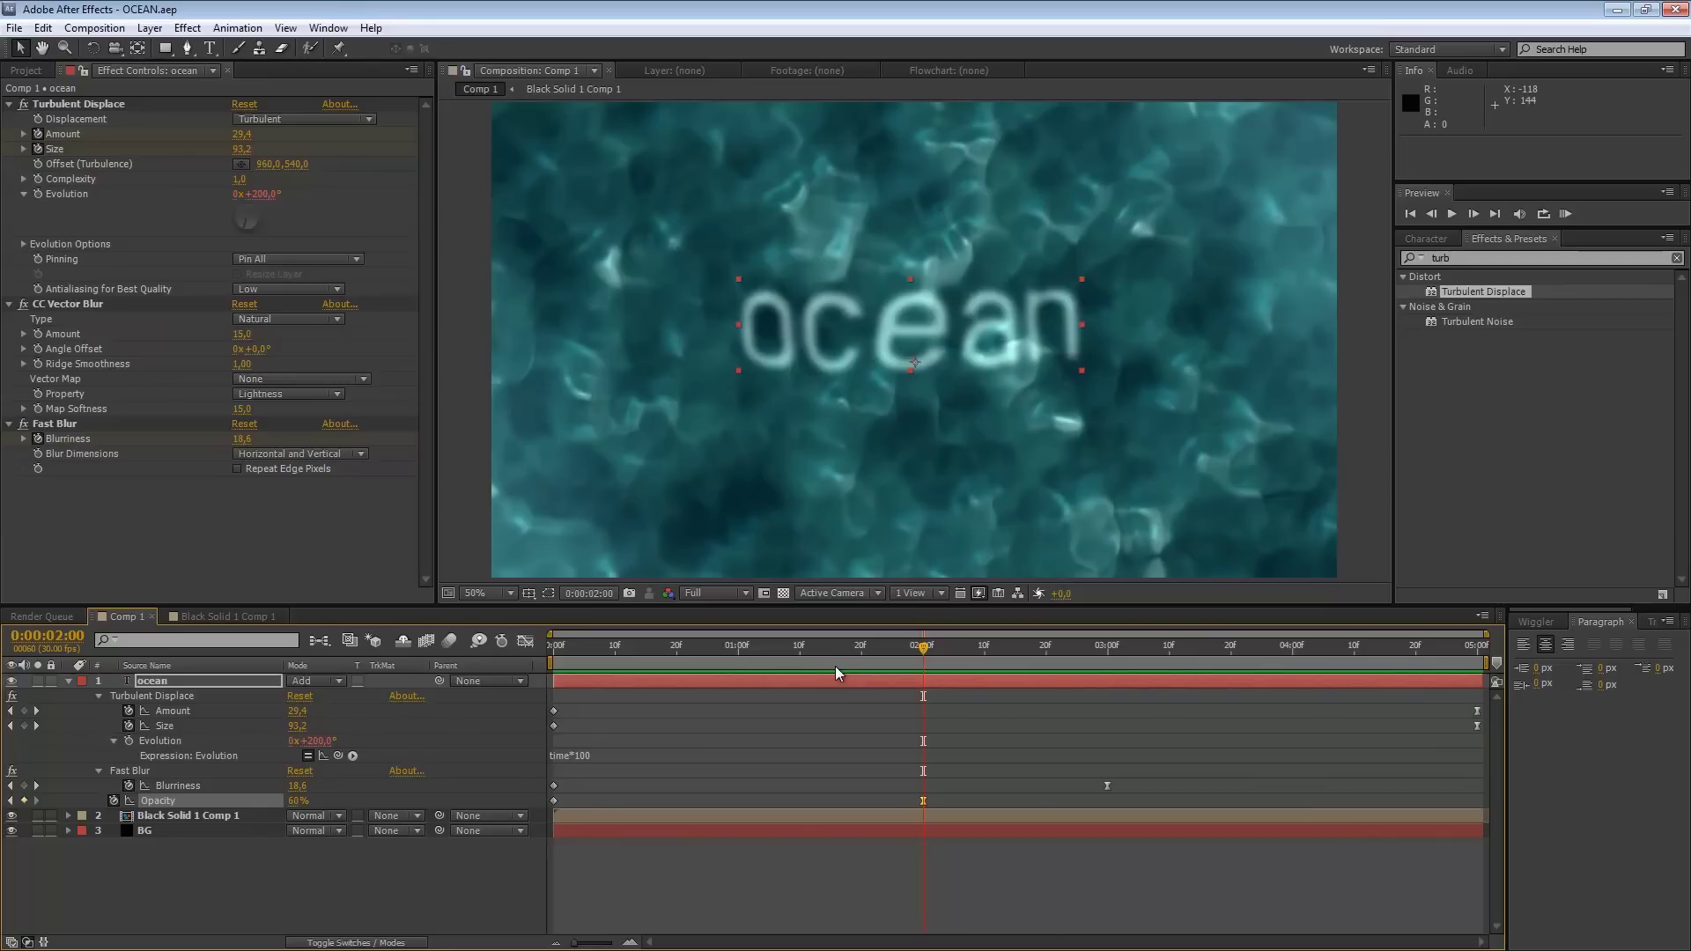
click(93, 27)
click(92, 48)
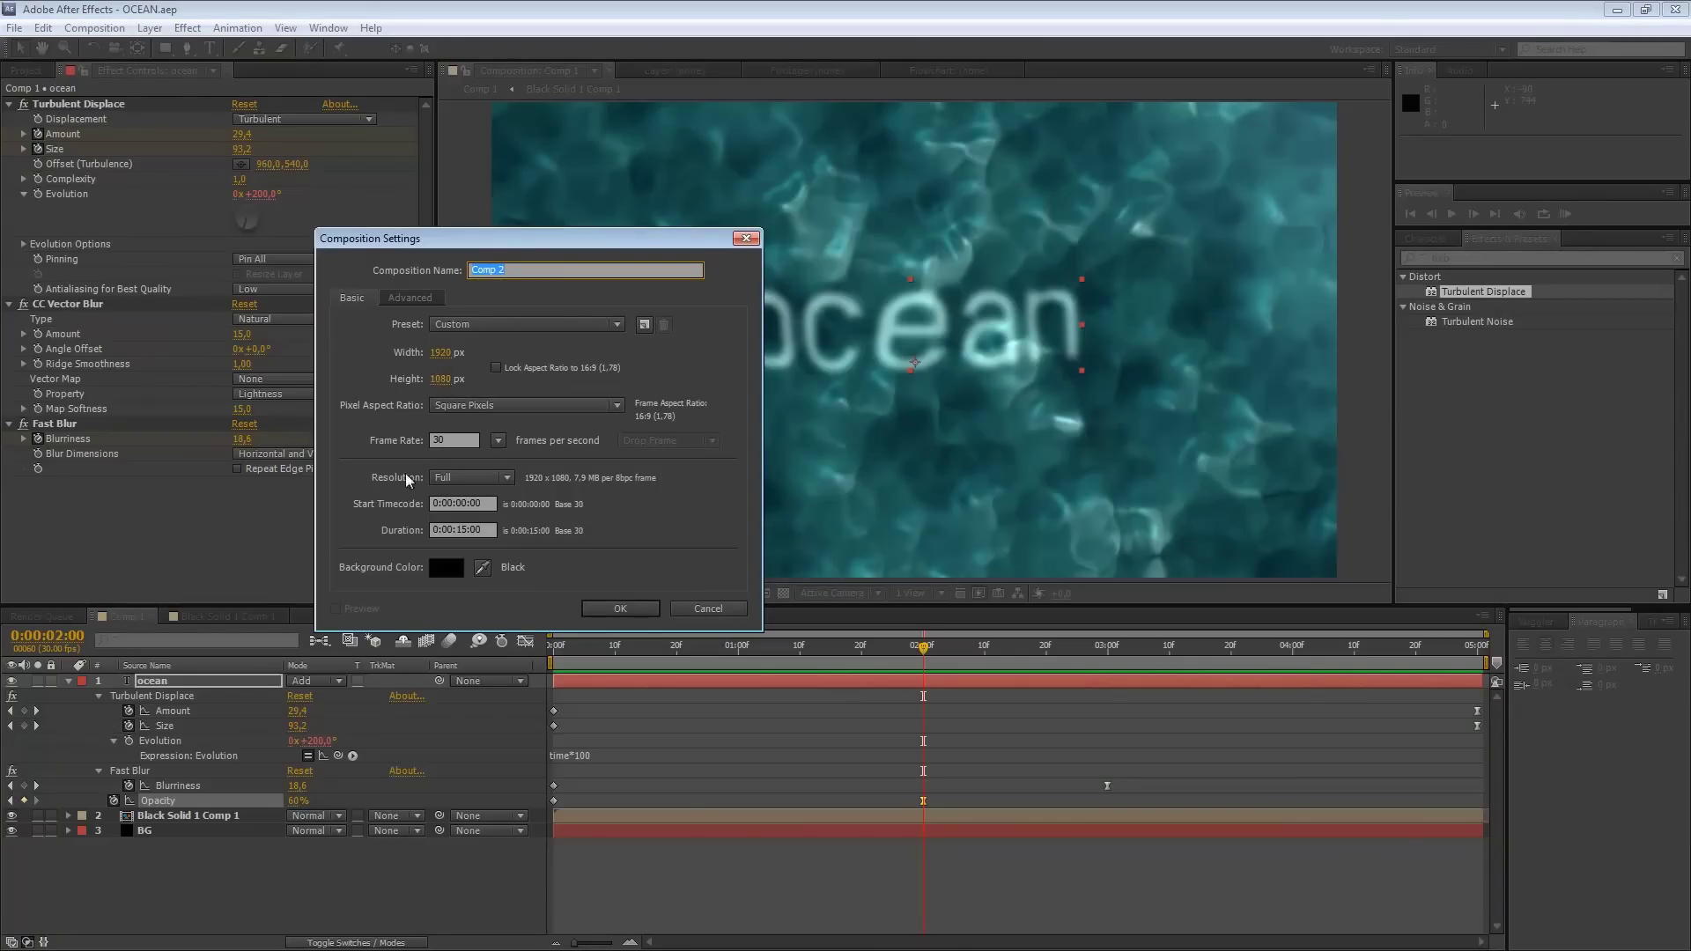
double_click(459, 529)
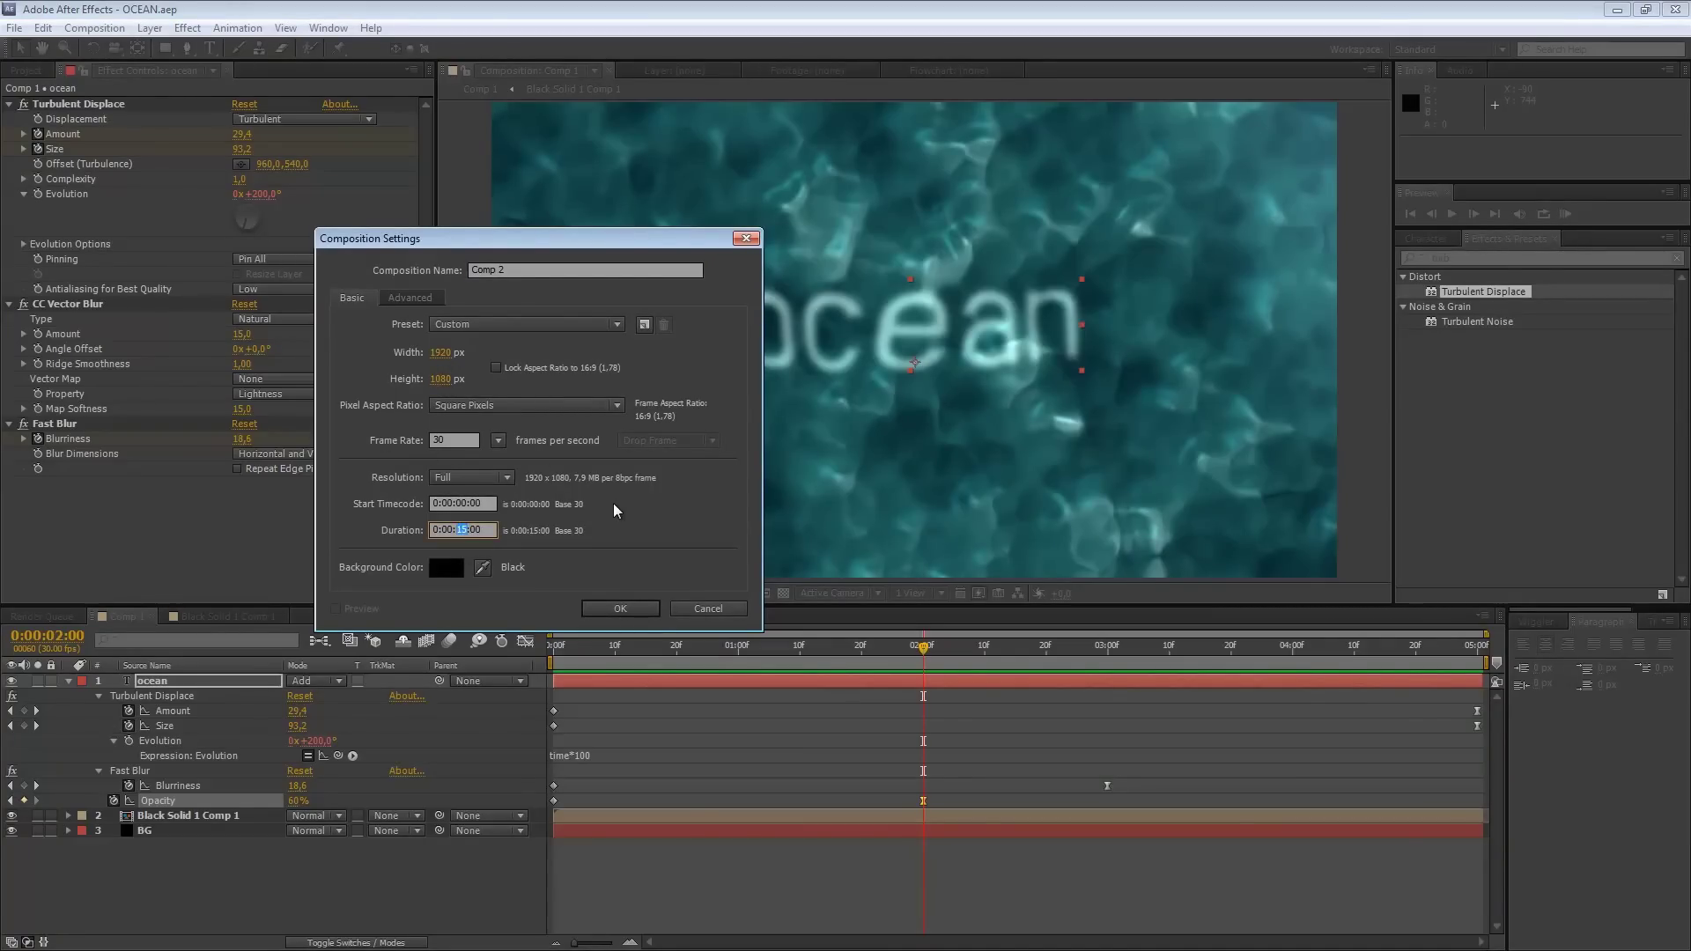
click(632, 608)
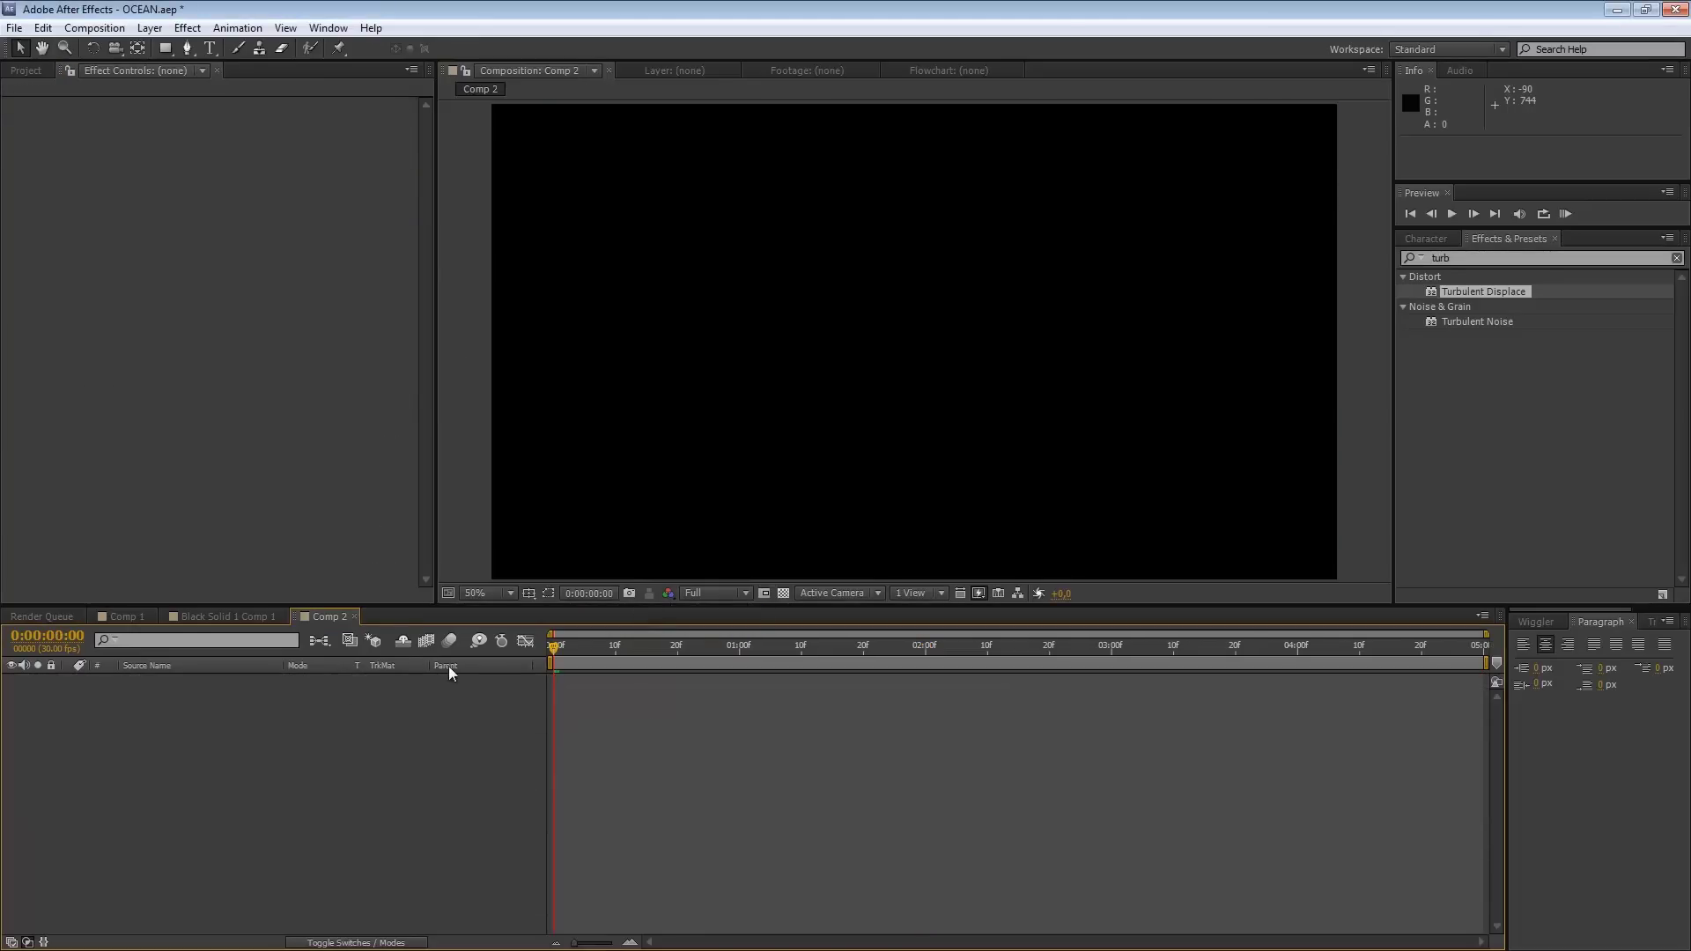
Step: Add a black 1920 × 1080 solid layer named Water to the new composition
right_click(260, 747)
mouse_move(291, 755)
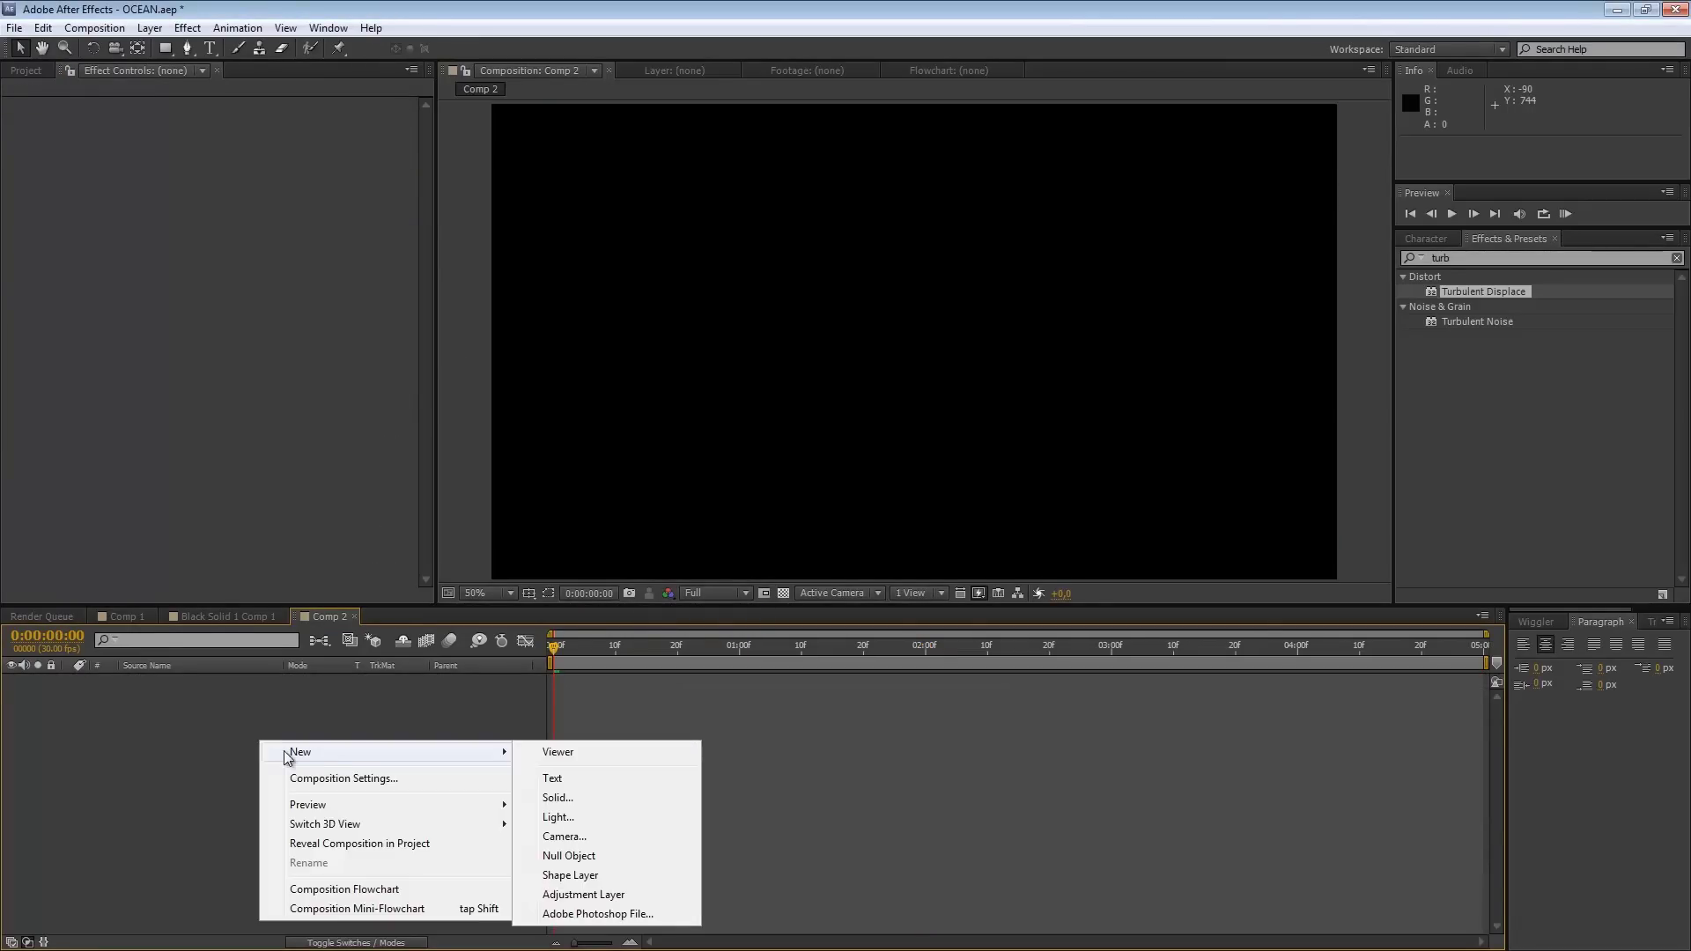
click(602, 807)
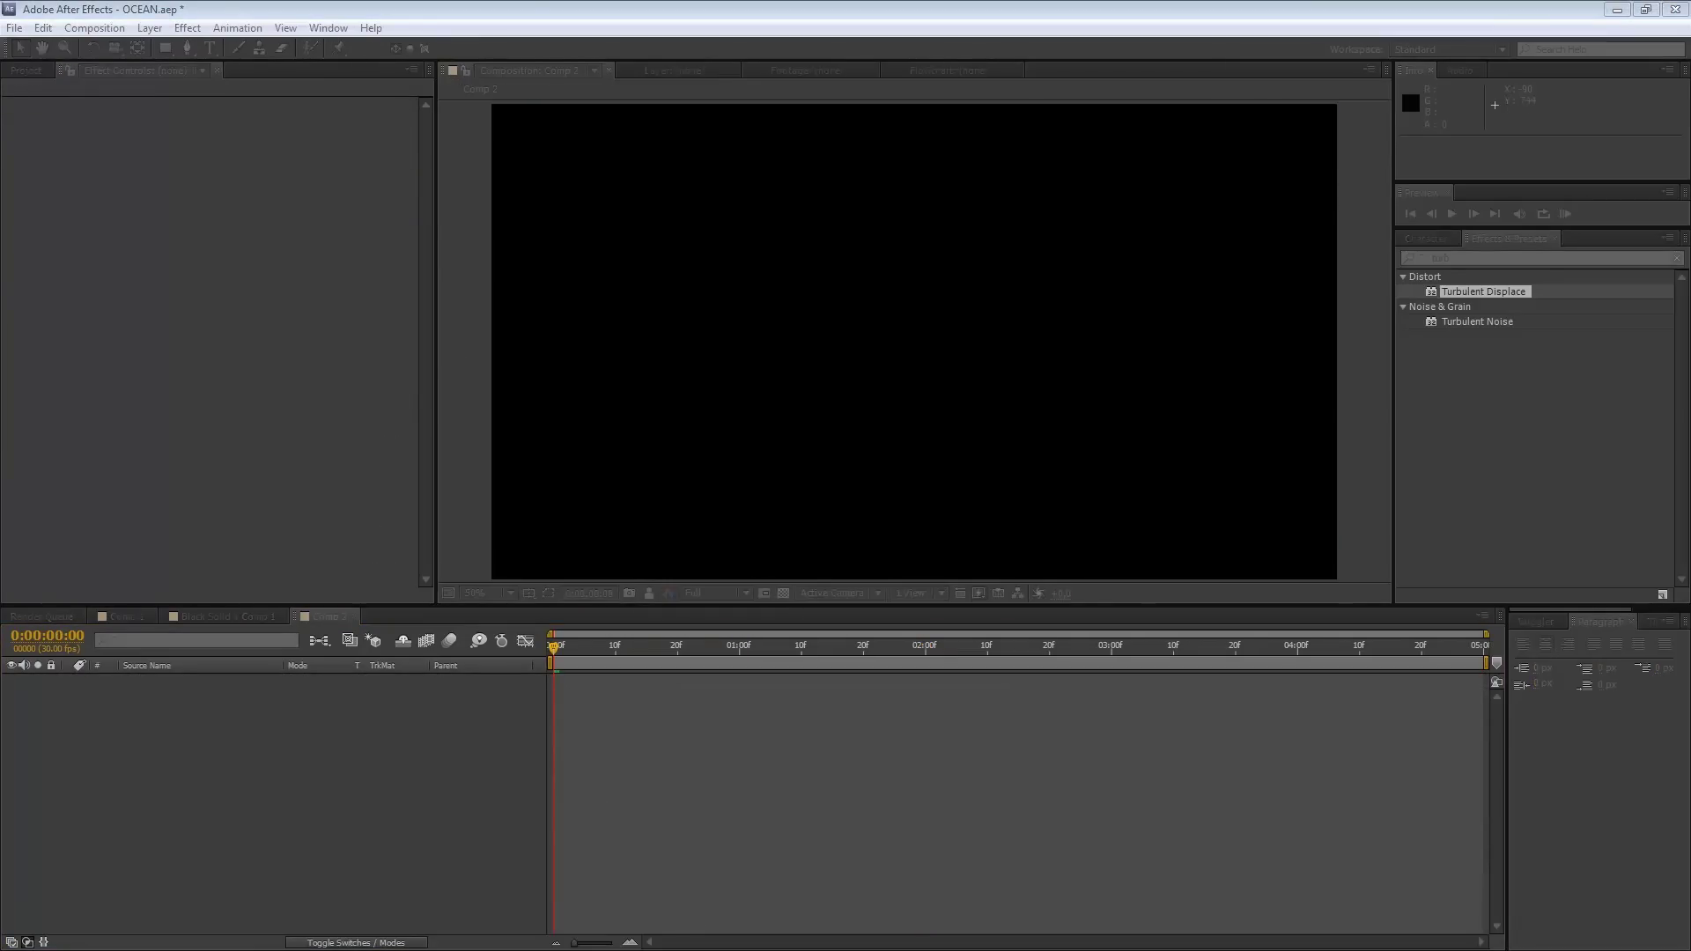
text(XW)
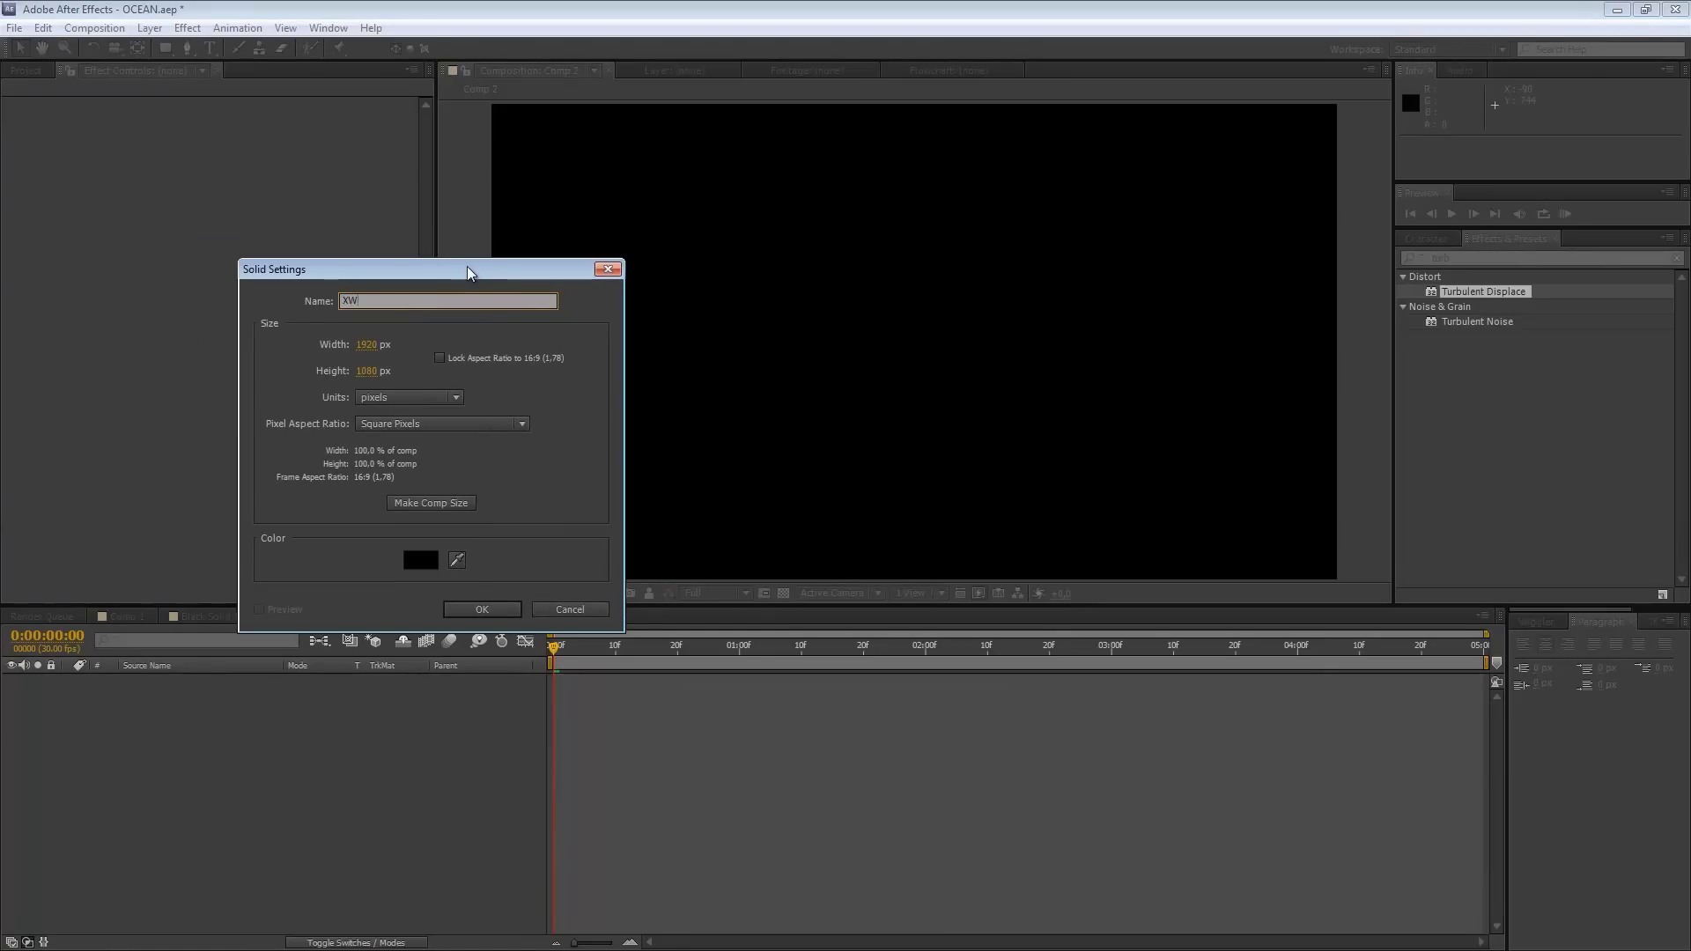
key(Return)
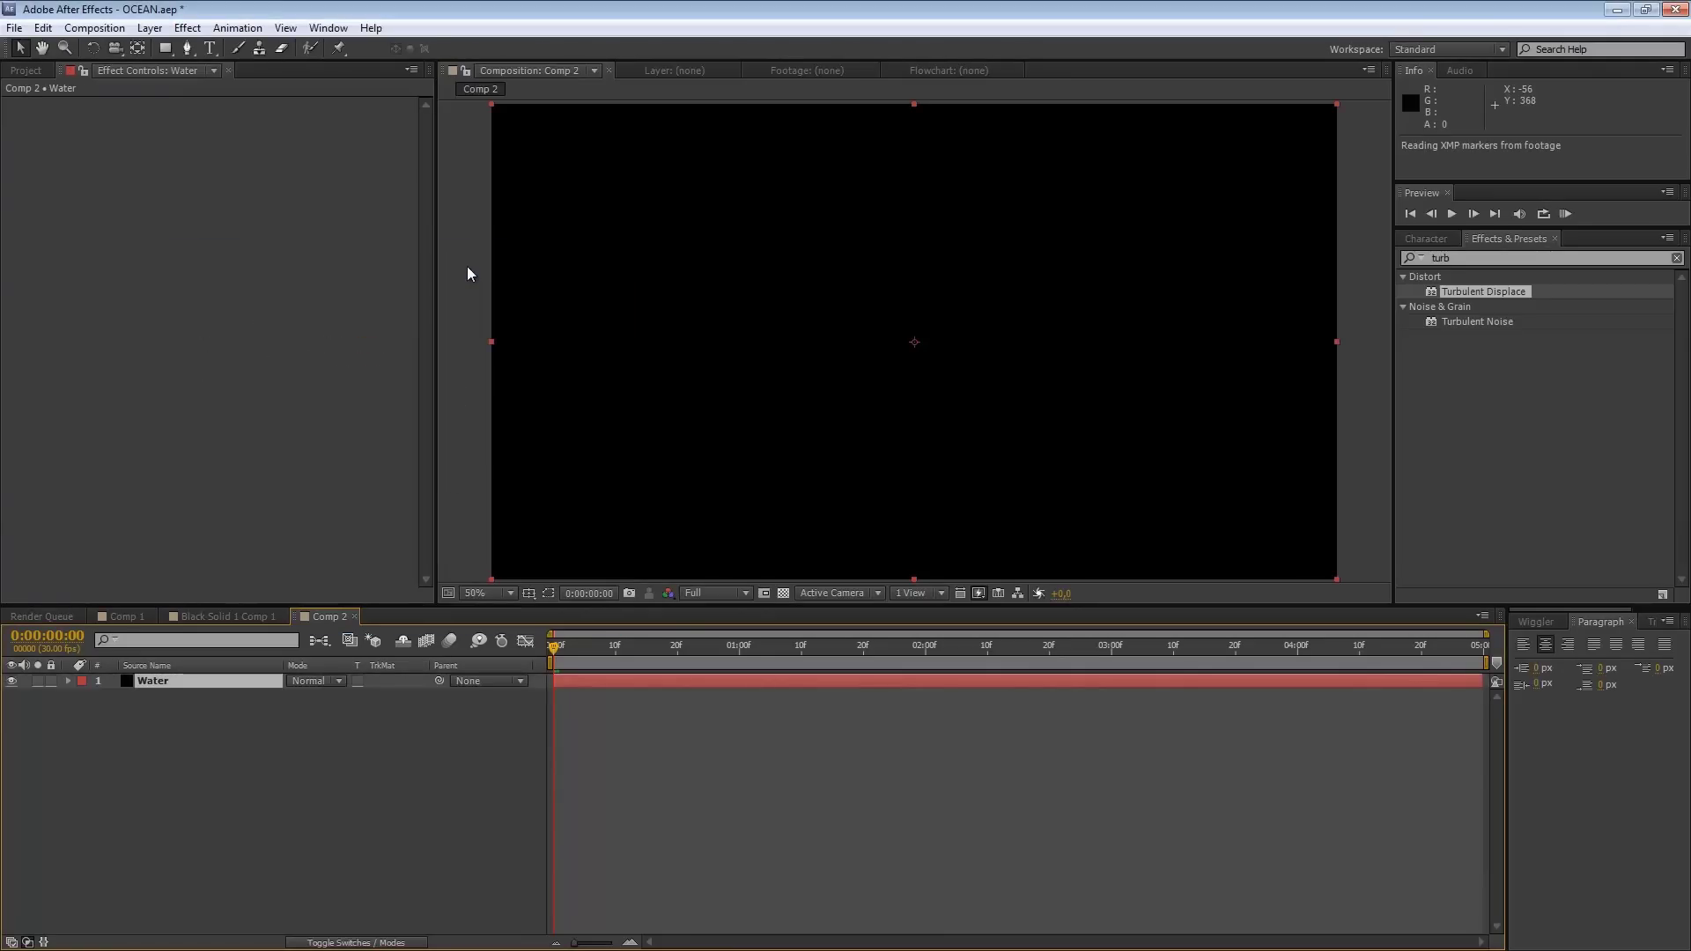
Step: Apply Fractal Noise to the Water layer with fractal type Dynamic and noise type Linear
click(186, 29)
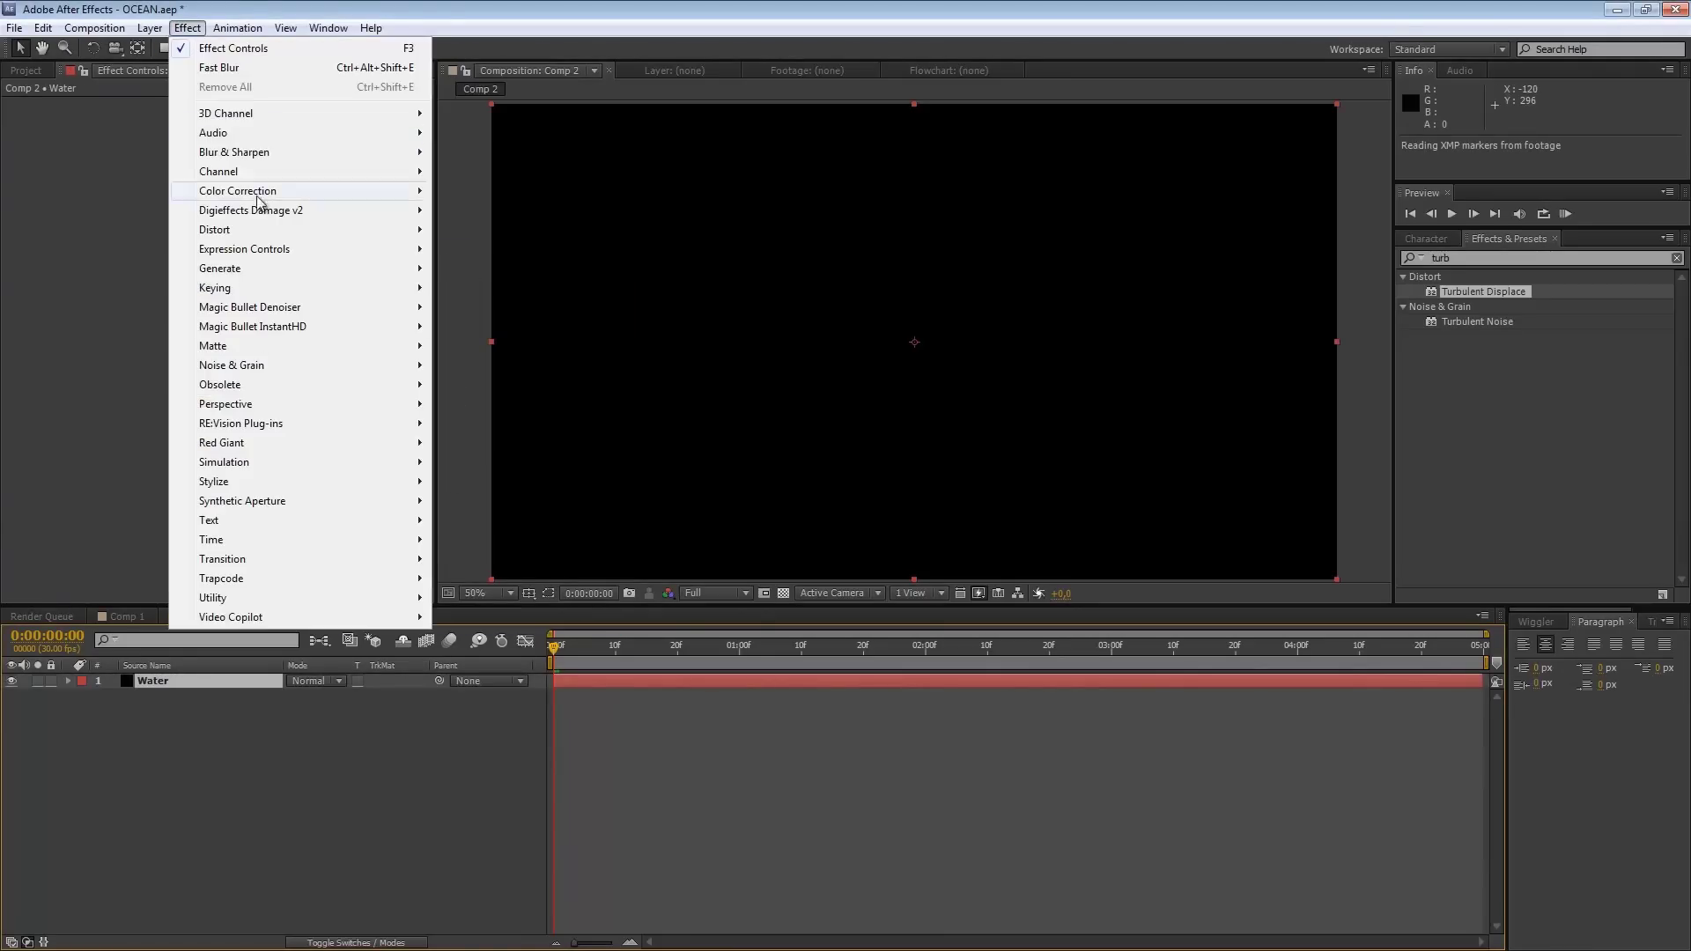
mouse_move(353, 365)
click(480, 405)
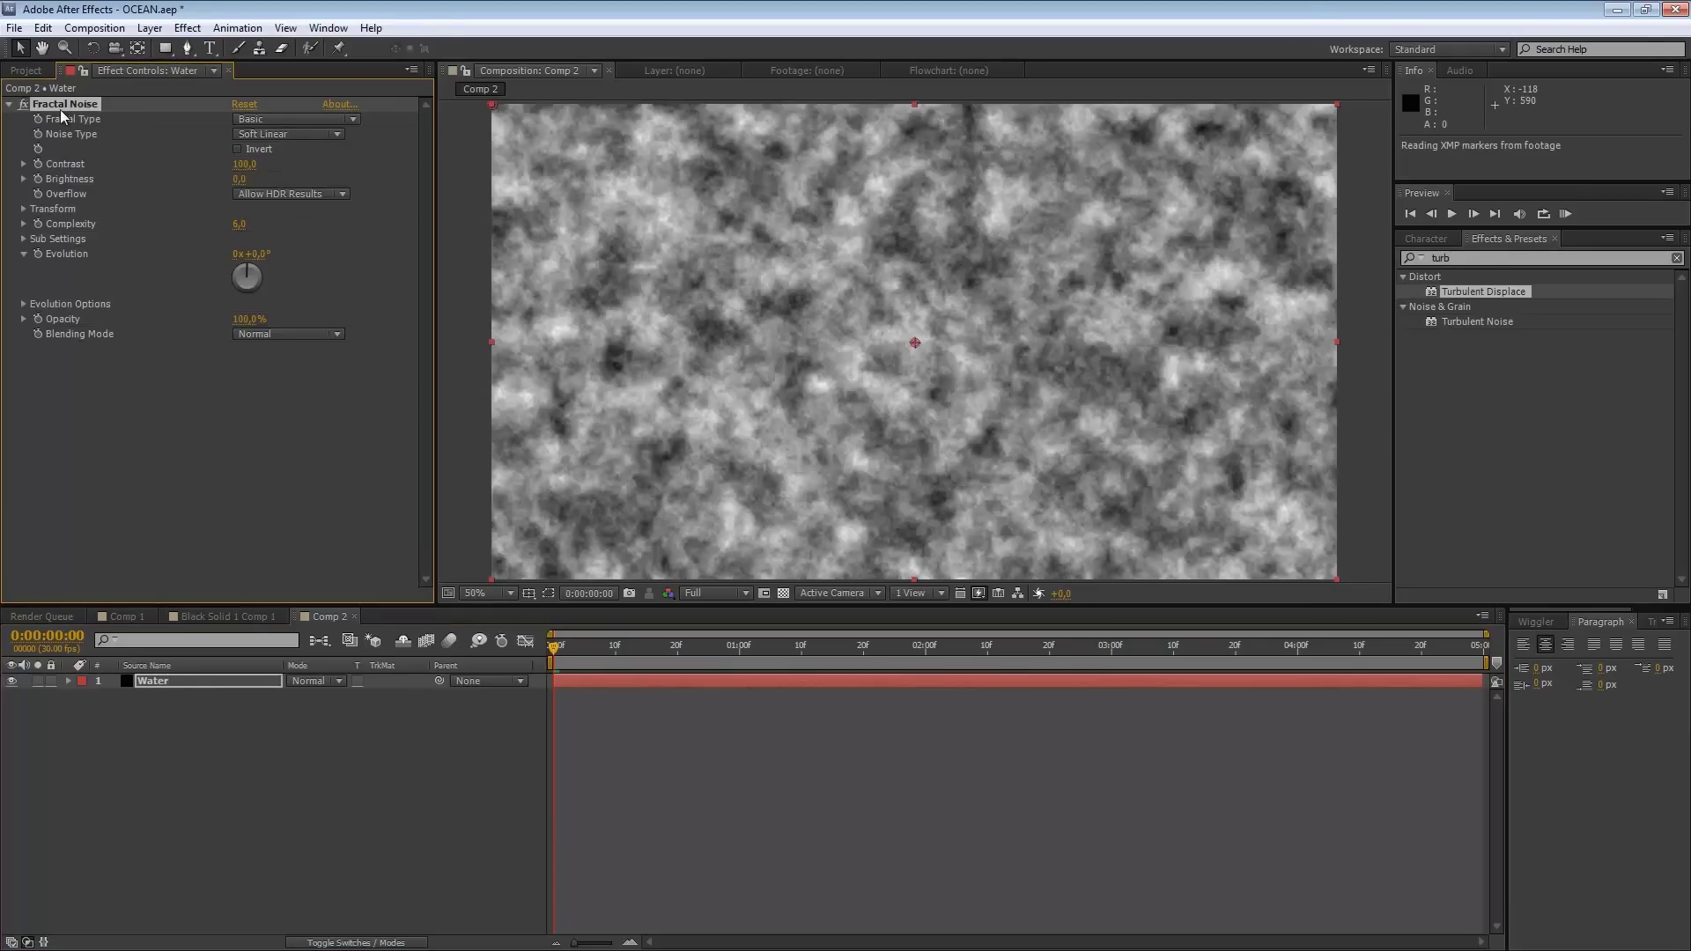
click(255, 123)
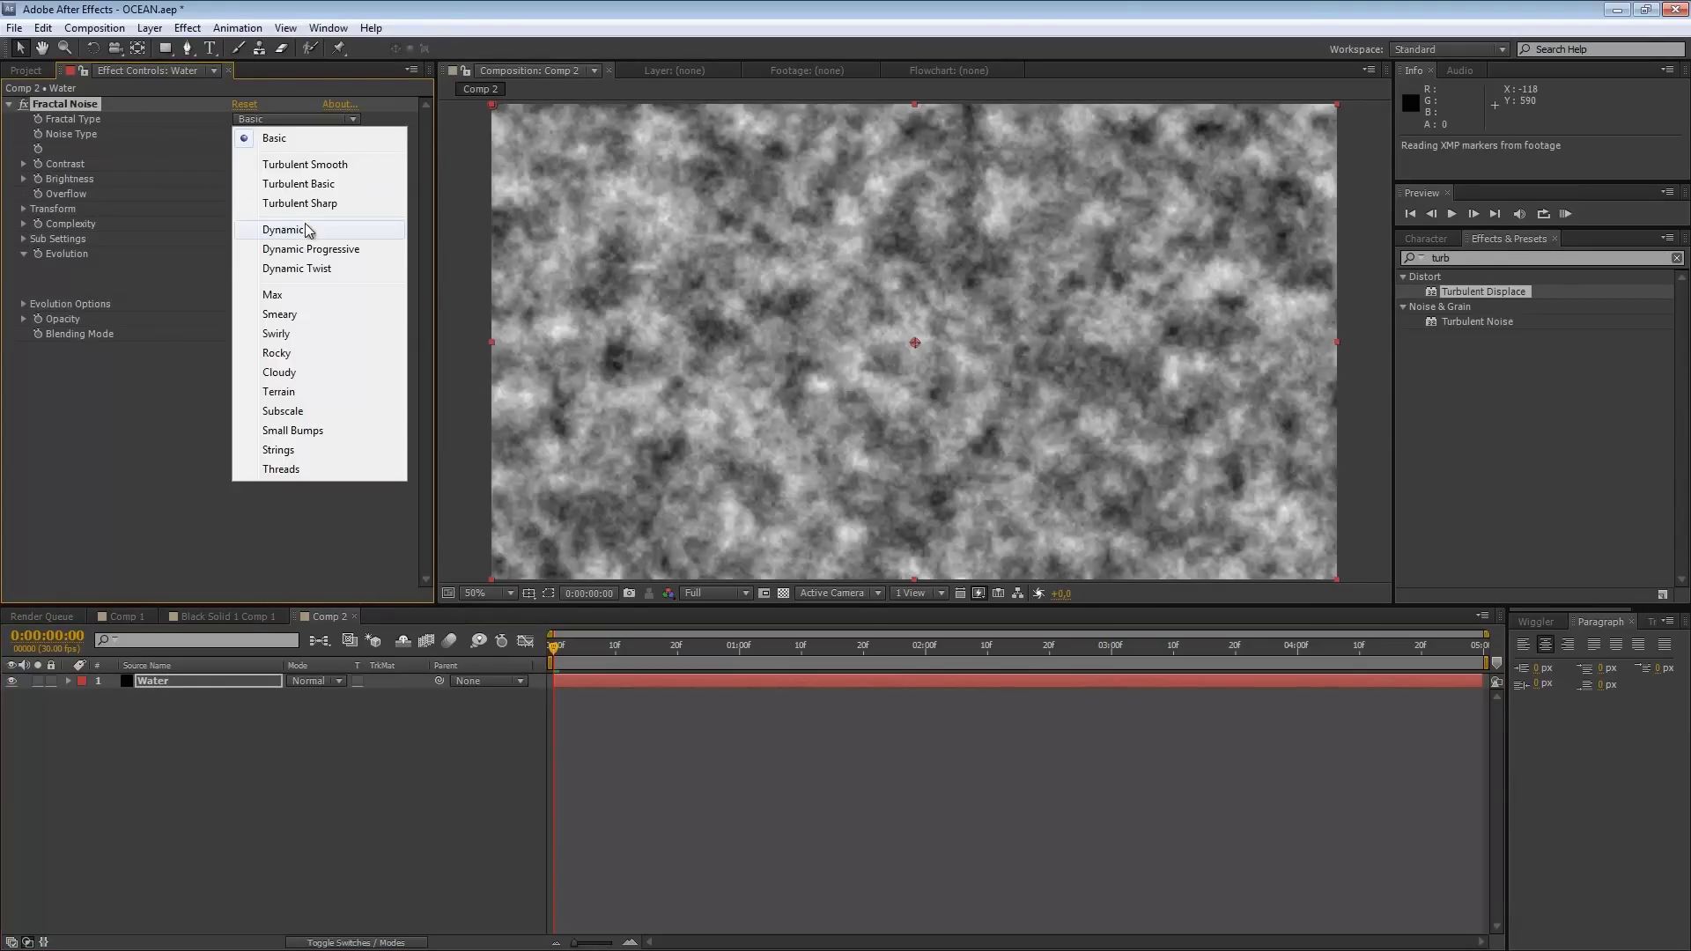
click(290, 230)
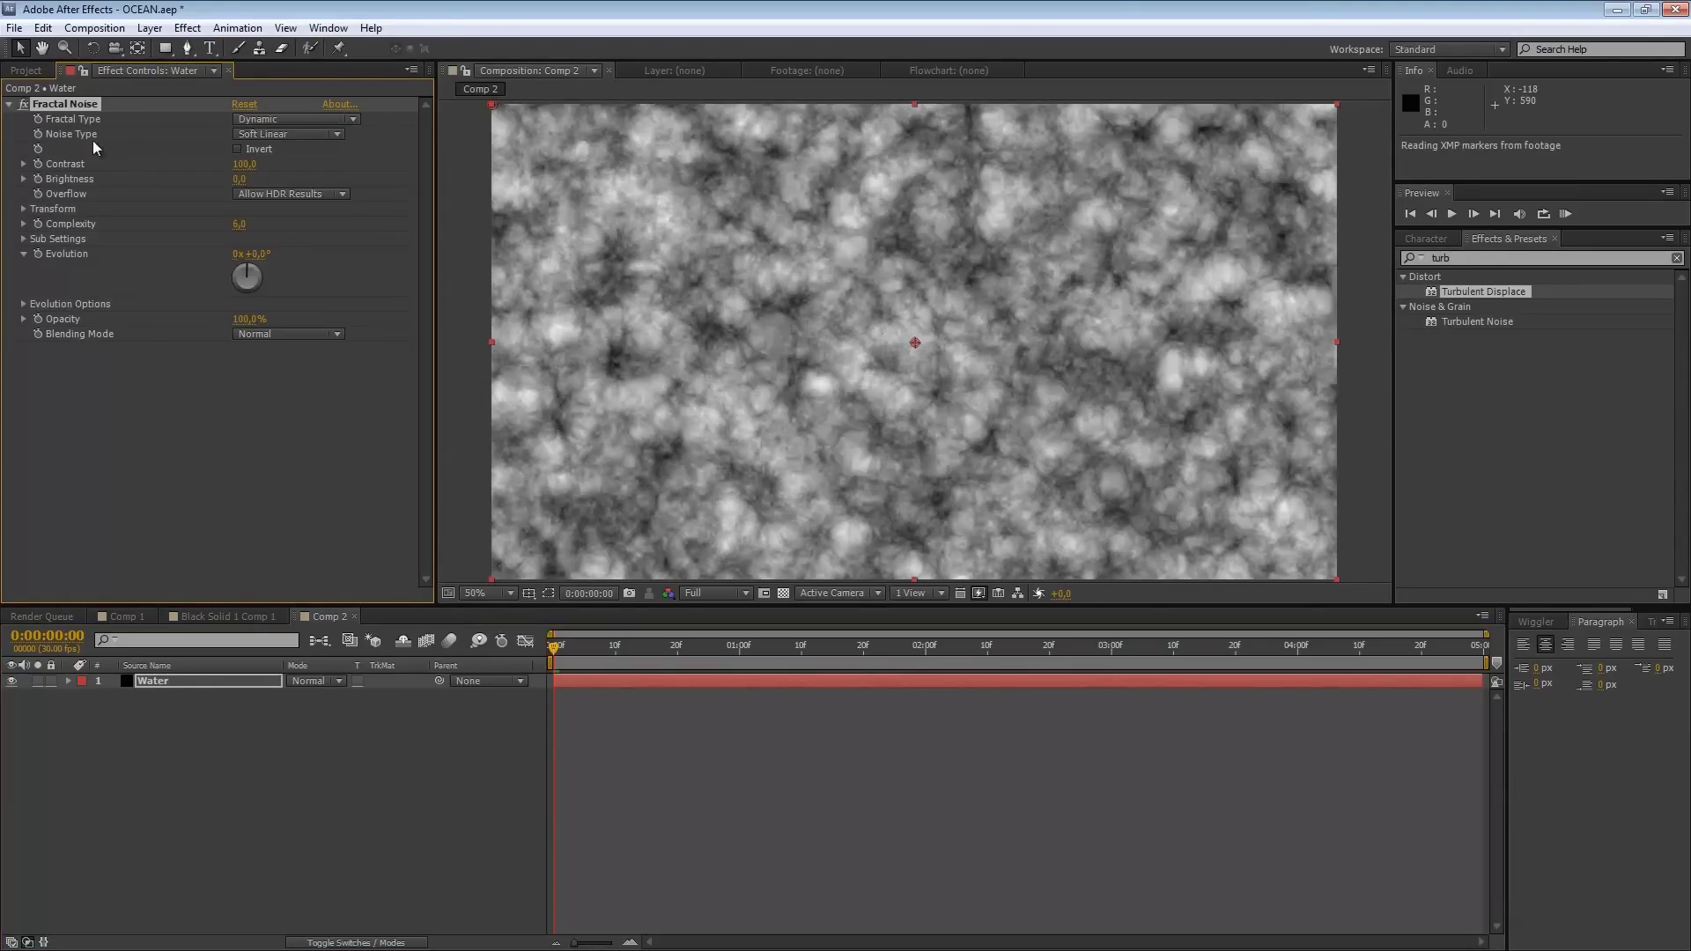
click(253, 139)
click(257, 170)
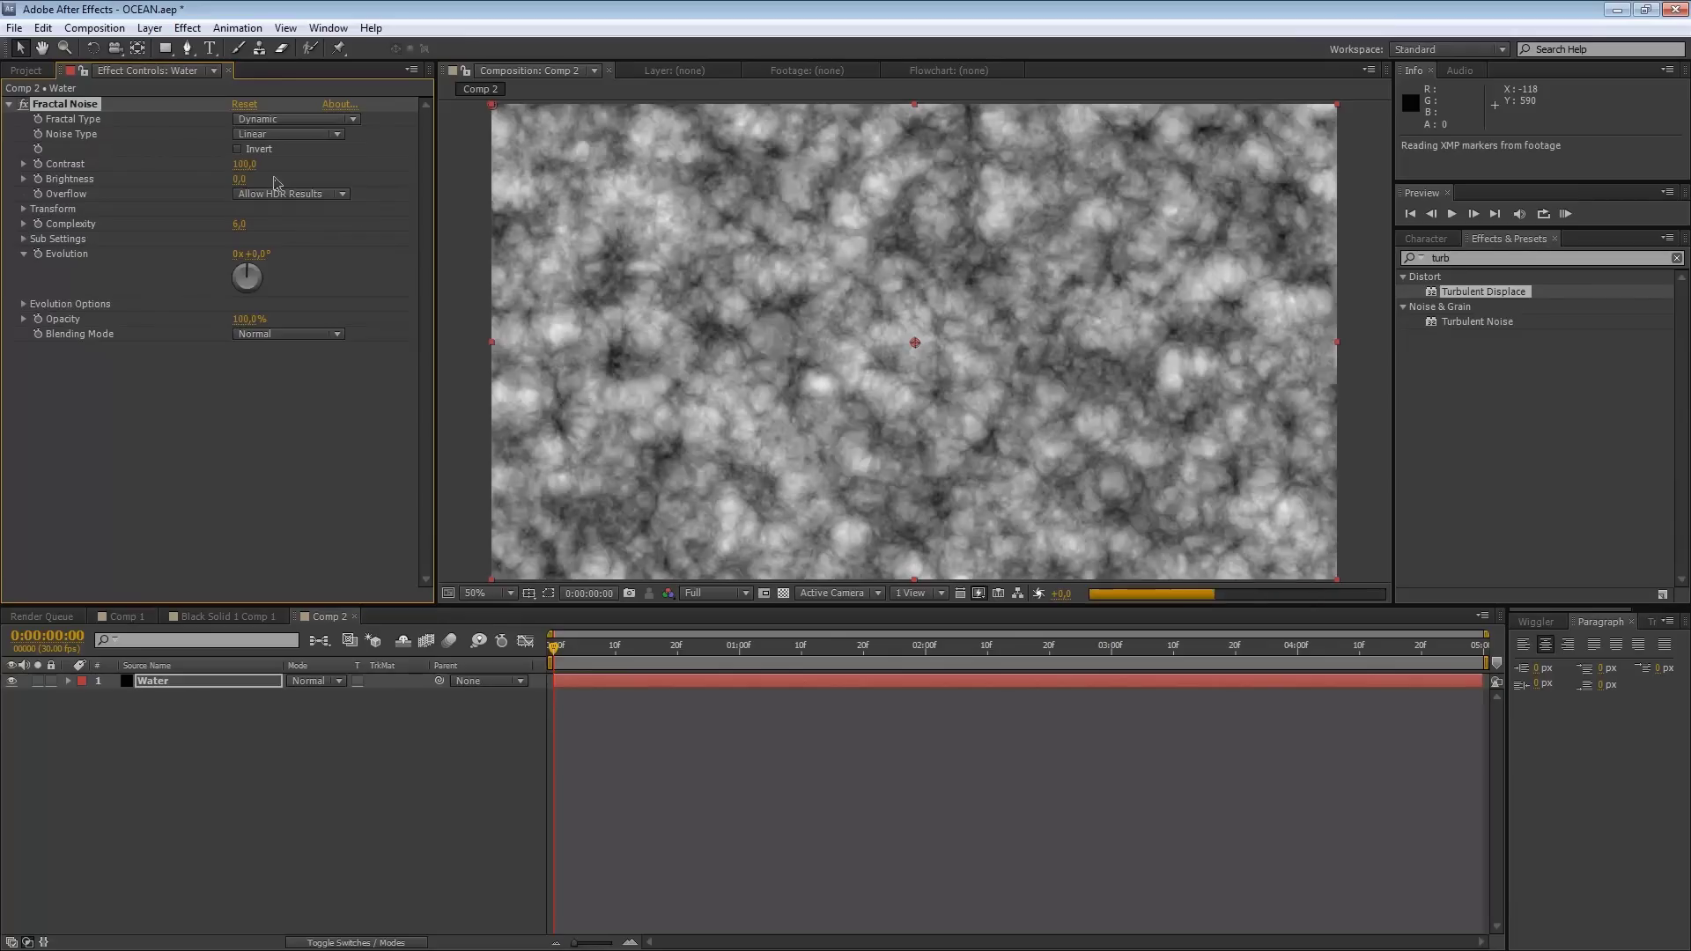
Step: Set the Fractal Noise contrast to 120 and brightness to -10
click(243, 164)
text(120)
key(Return)
click(239, 180)
text(-10)
key(Return)
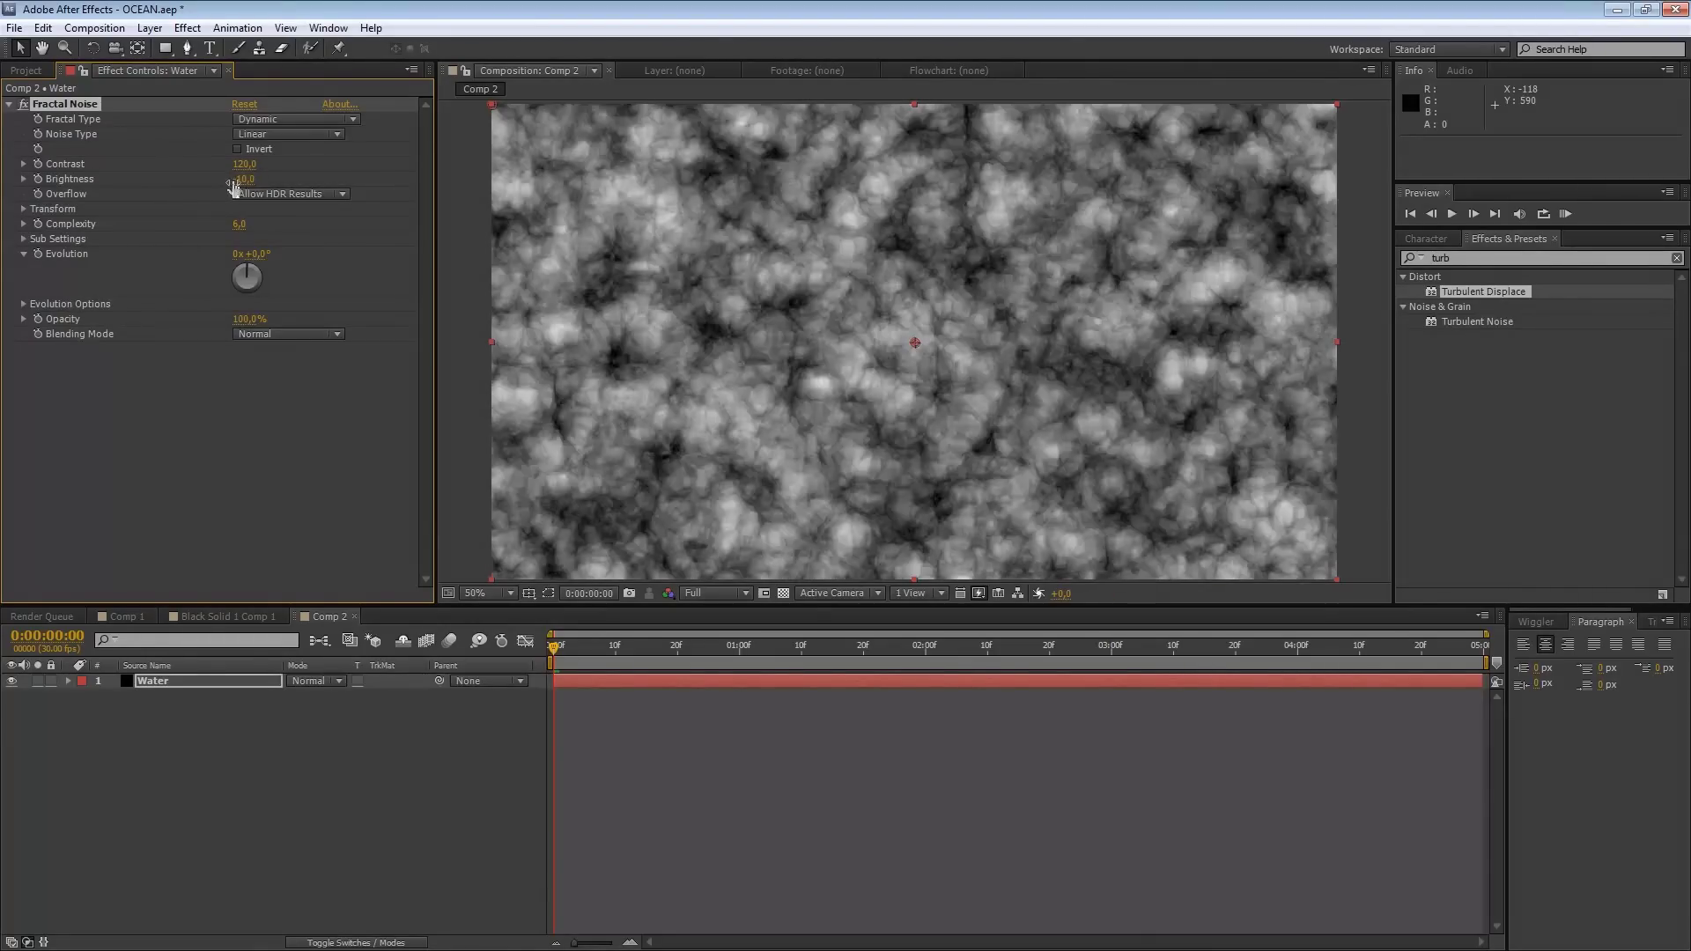
Step: Adjust the Fractal Noise brightness, trying -5 and settling on -7
click(244, 179)
text(-5)
key(Return)
click(242, 180)
text(-7)
key(Return)
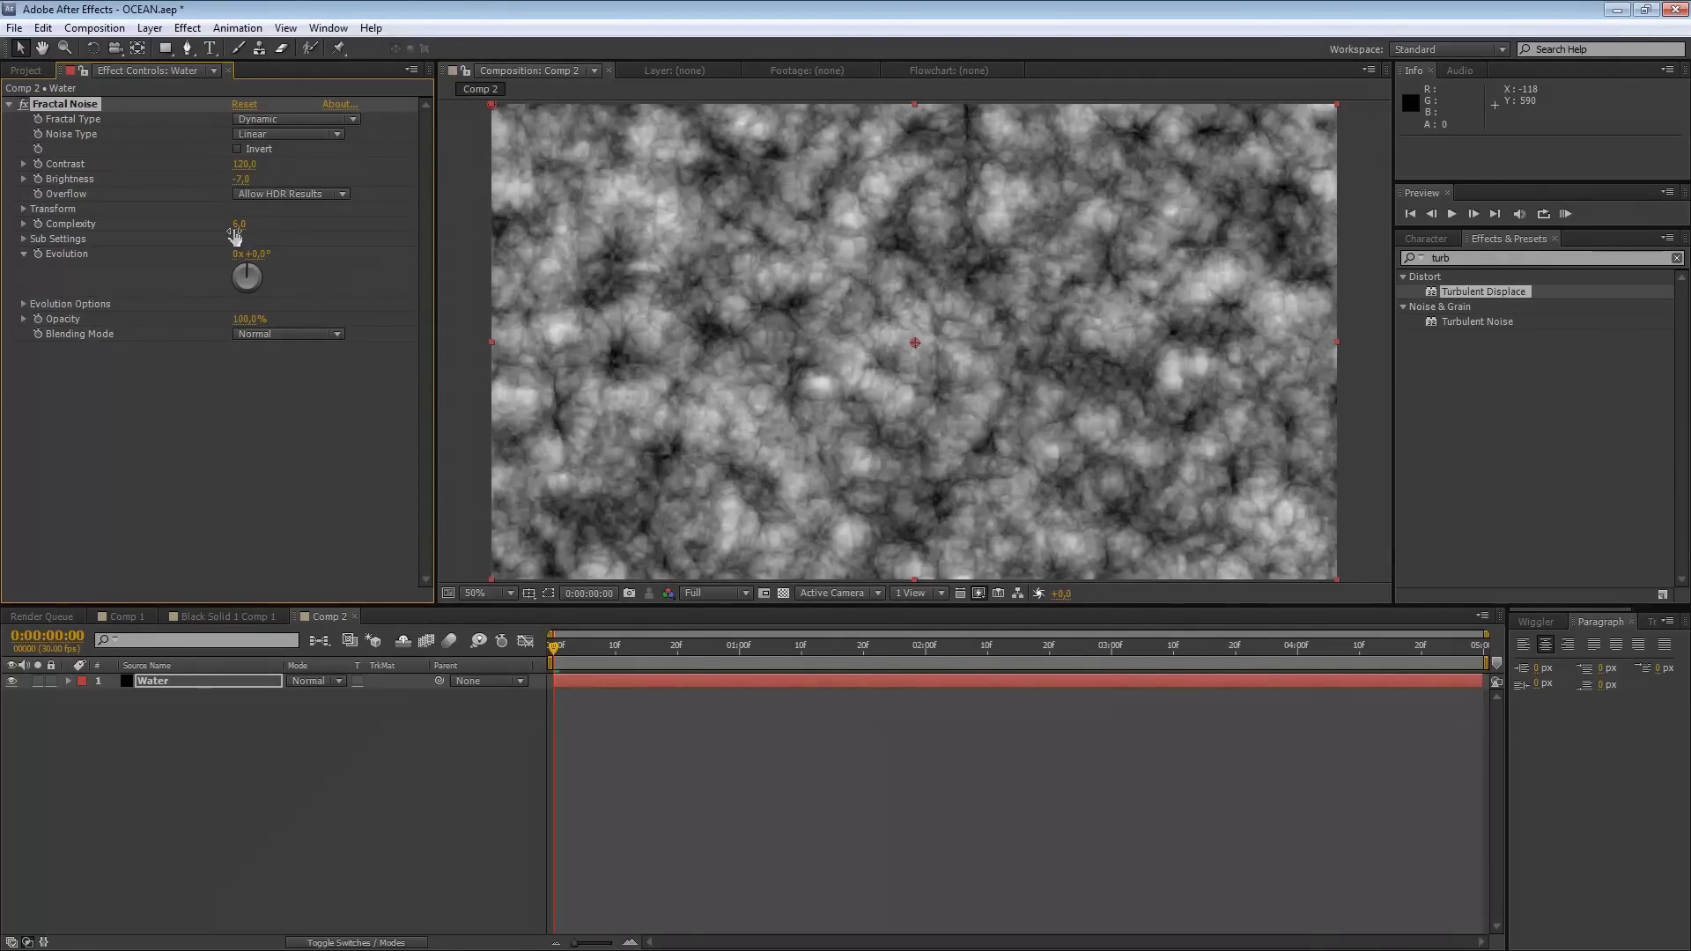
Step: Set the Fractal Noise complexity to 4 and its uniform scale to 150
click(238, 225)
text(4)
key(Return)
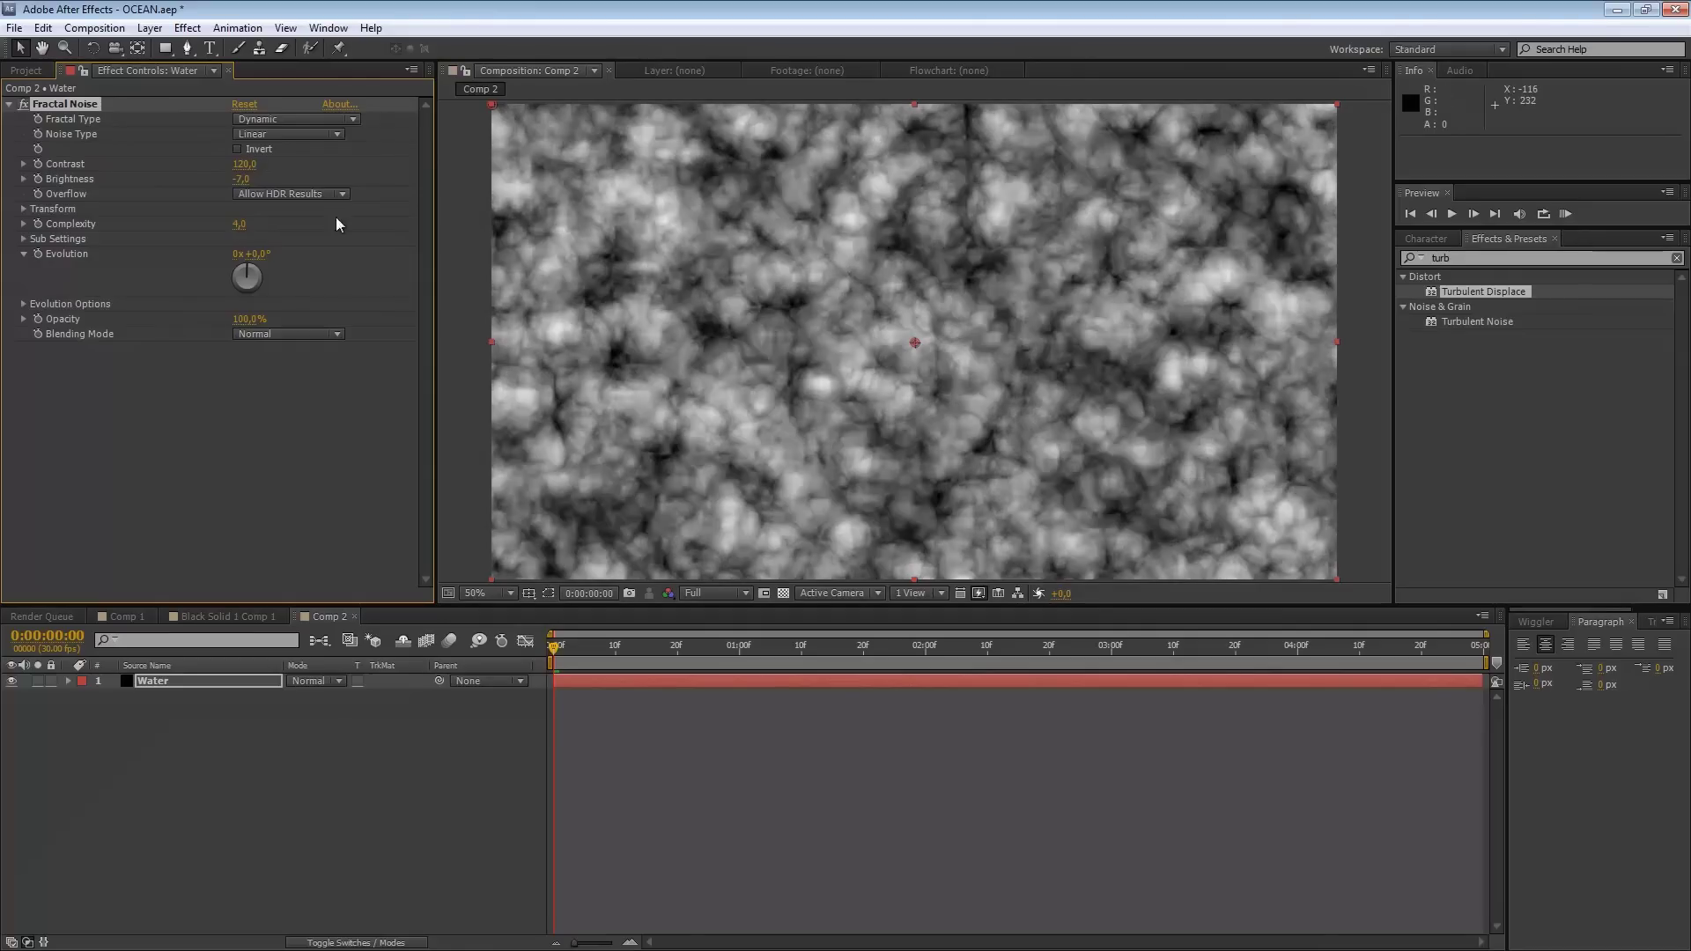
click(24, 209)
click(244, 254)
text(150)
key(Return)
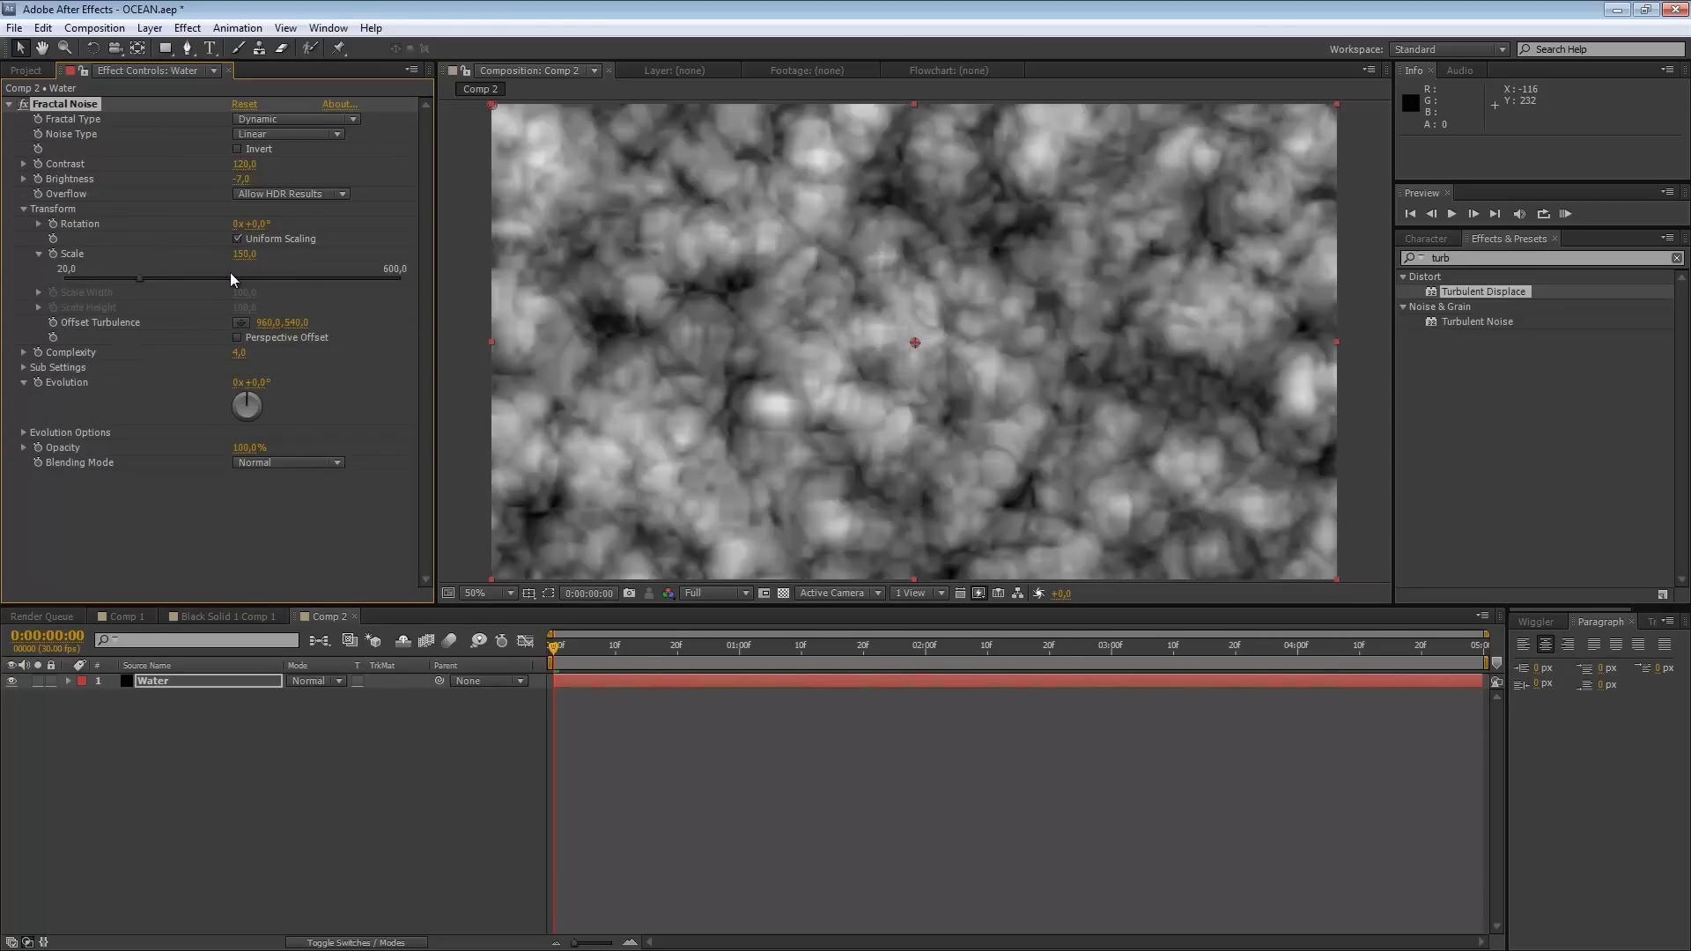
Step: Keyframe Offset Turbulence at the first frame and set it to 1086, 623 at 0:00:04:29
click(547, 649)
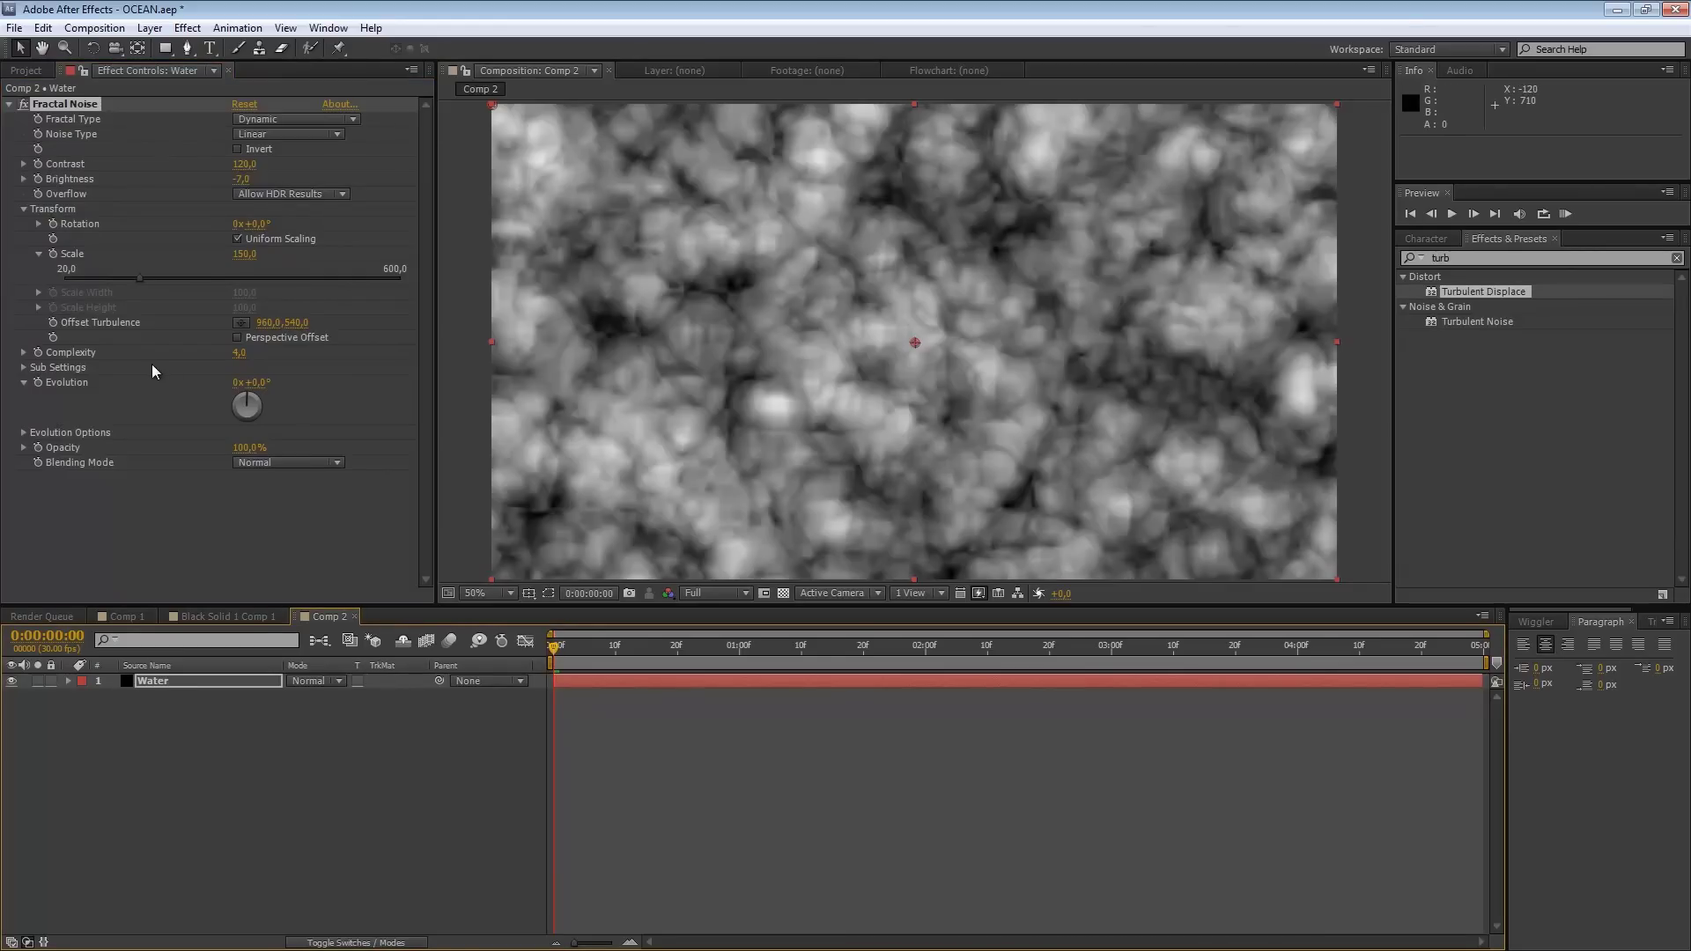
click(53, 323)
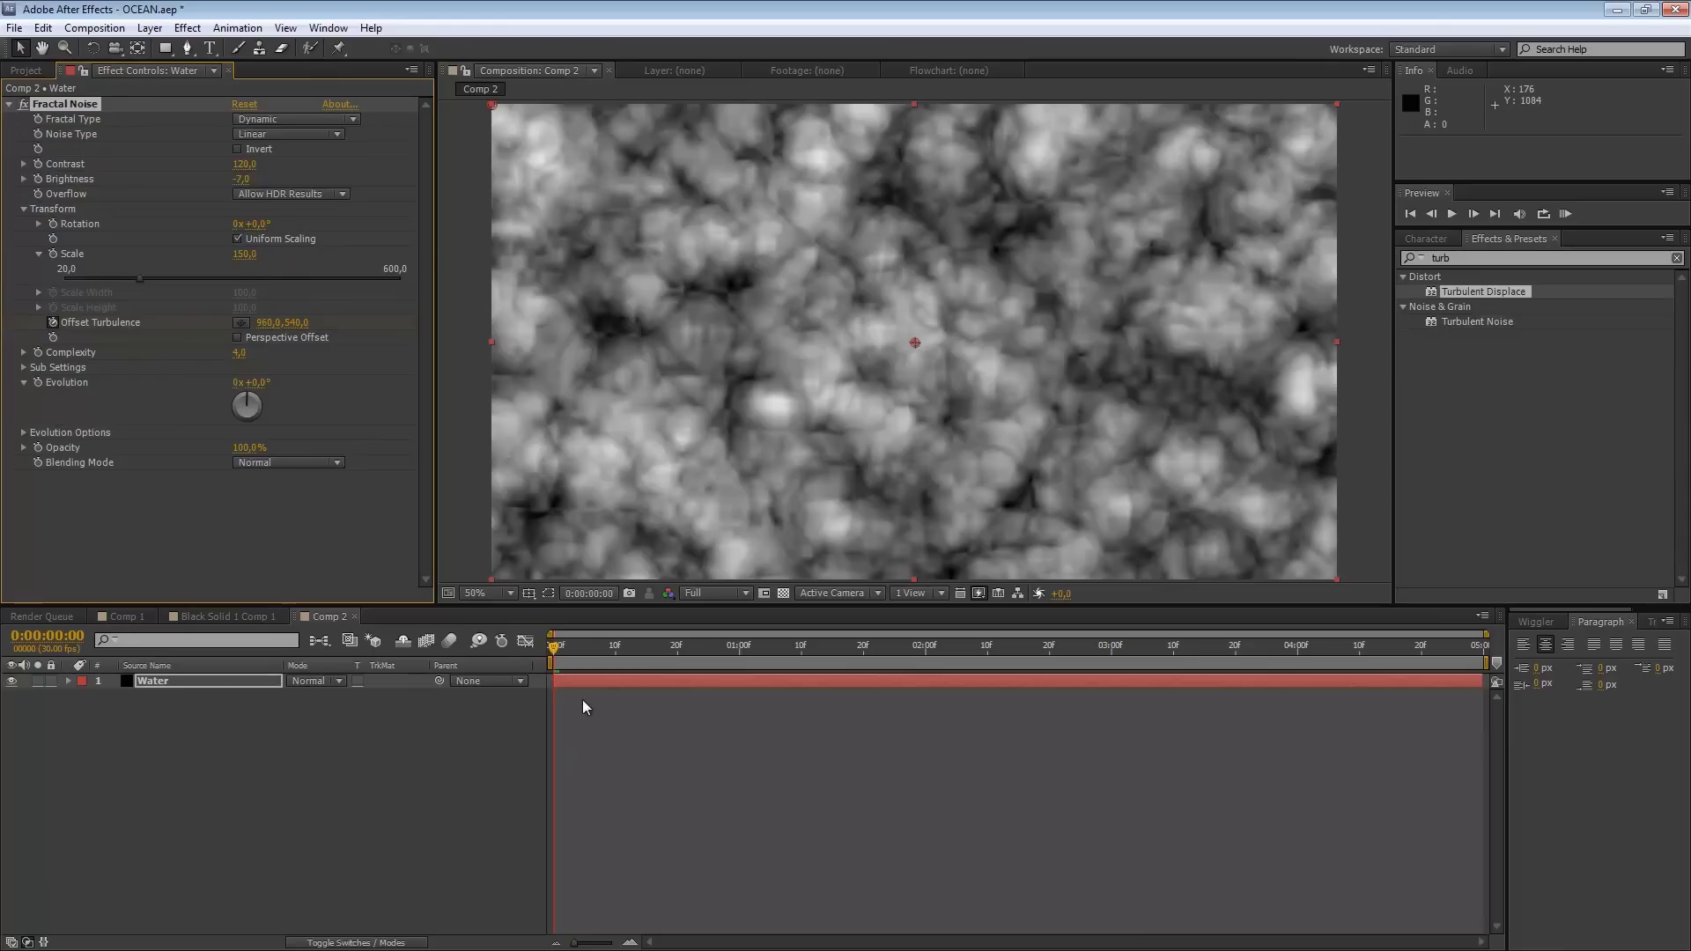
drag(555, 656, 1504, 682)
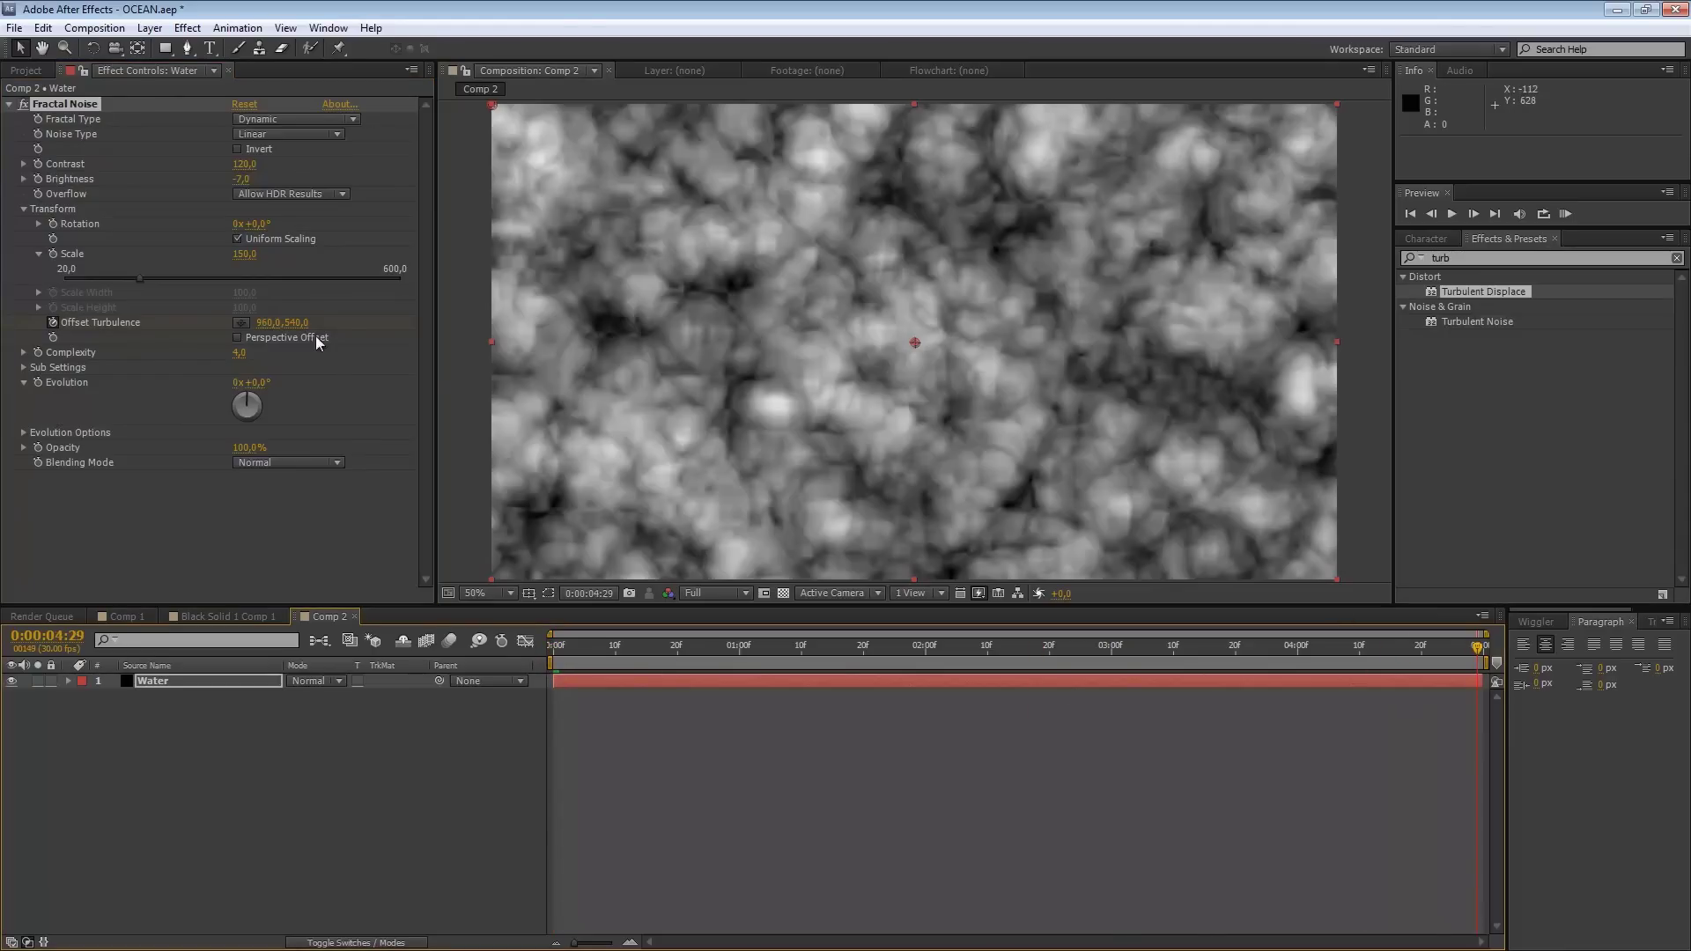
drag(307, 325, 375, 368)
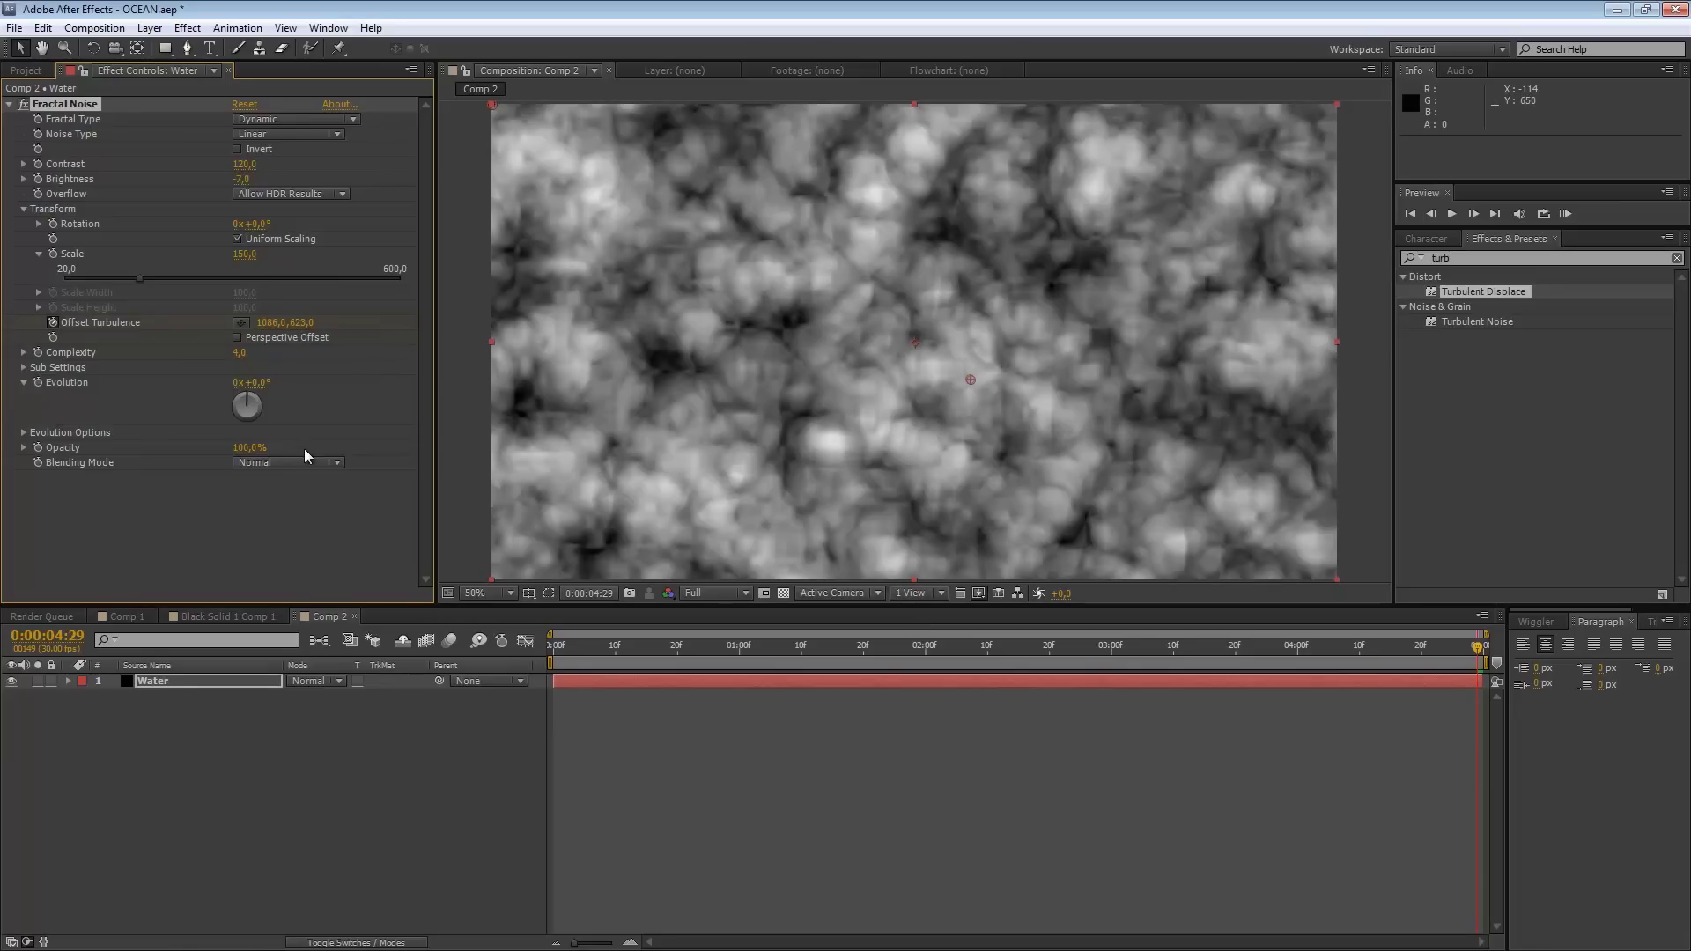
Step: Reveal the Water layer's keyframes and move the last Offset Turbulence keyframe past the composition end to 0:00:05:09
key(u)
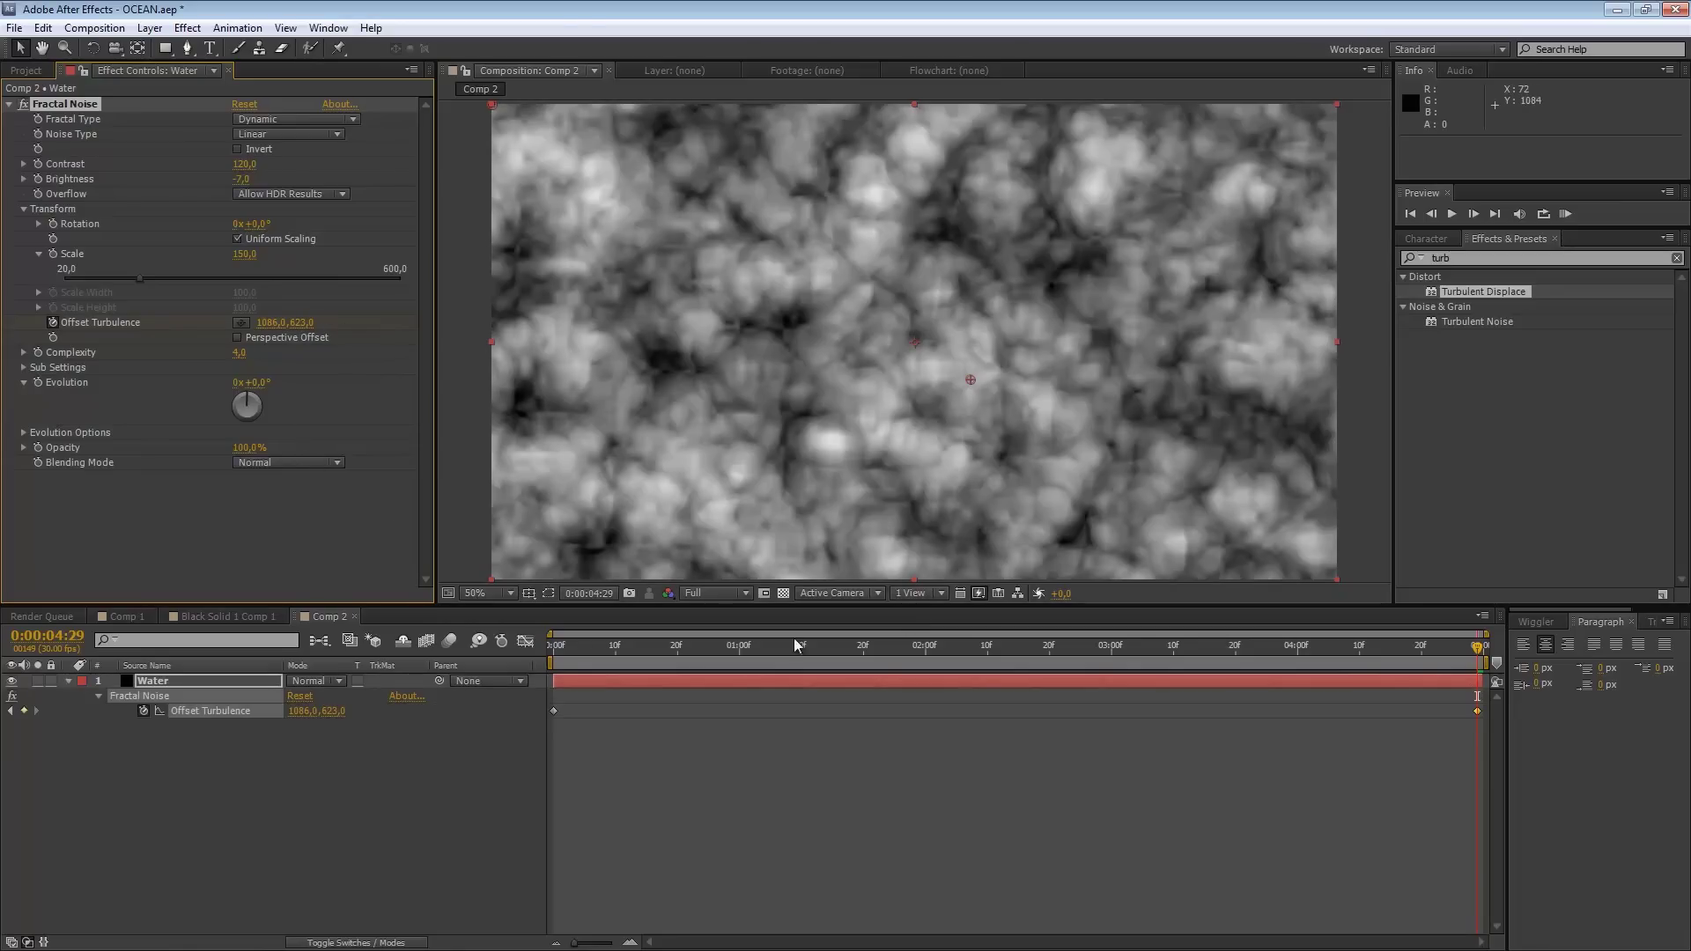
drag(1478, 712, 1541, 732)
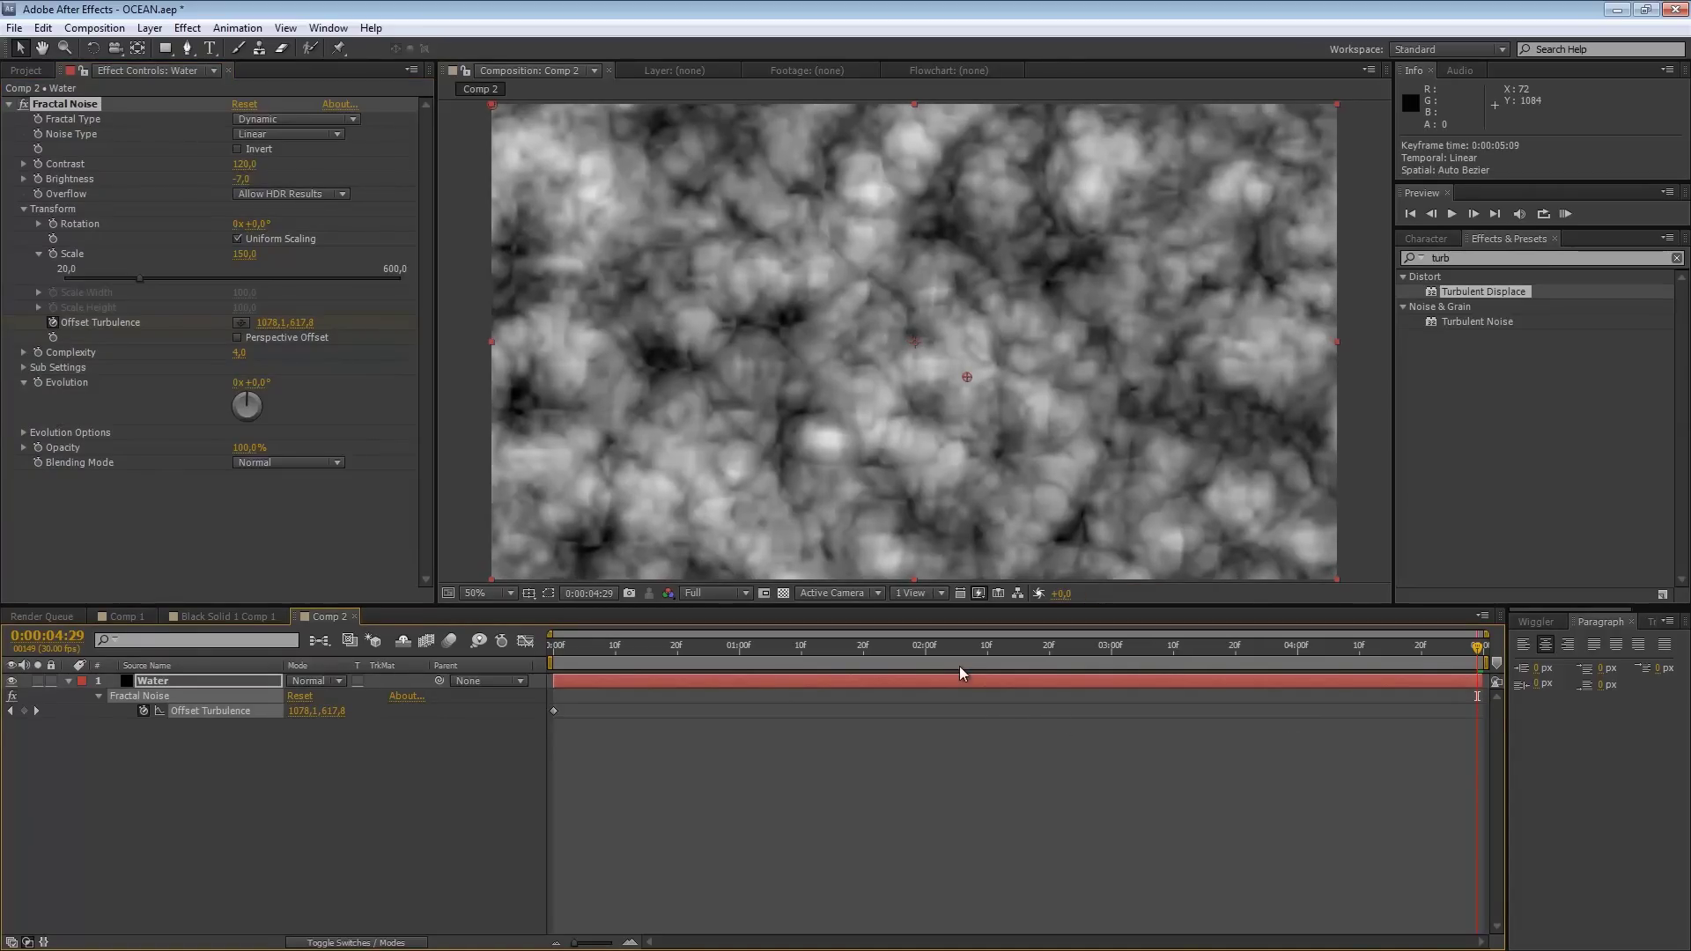
drag(966, 669, 886, 677)
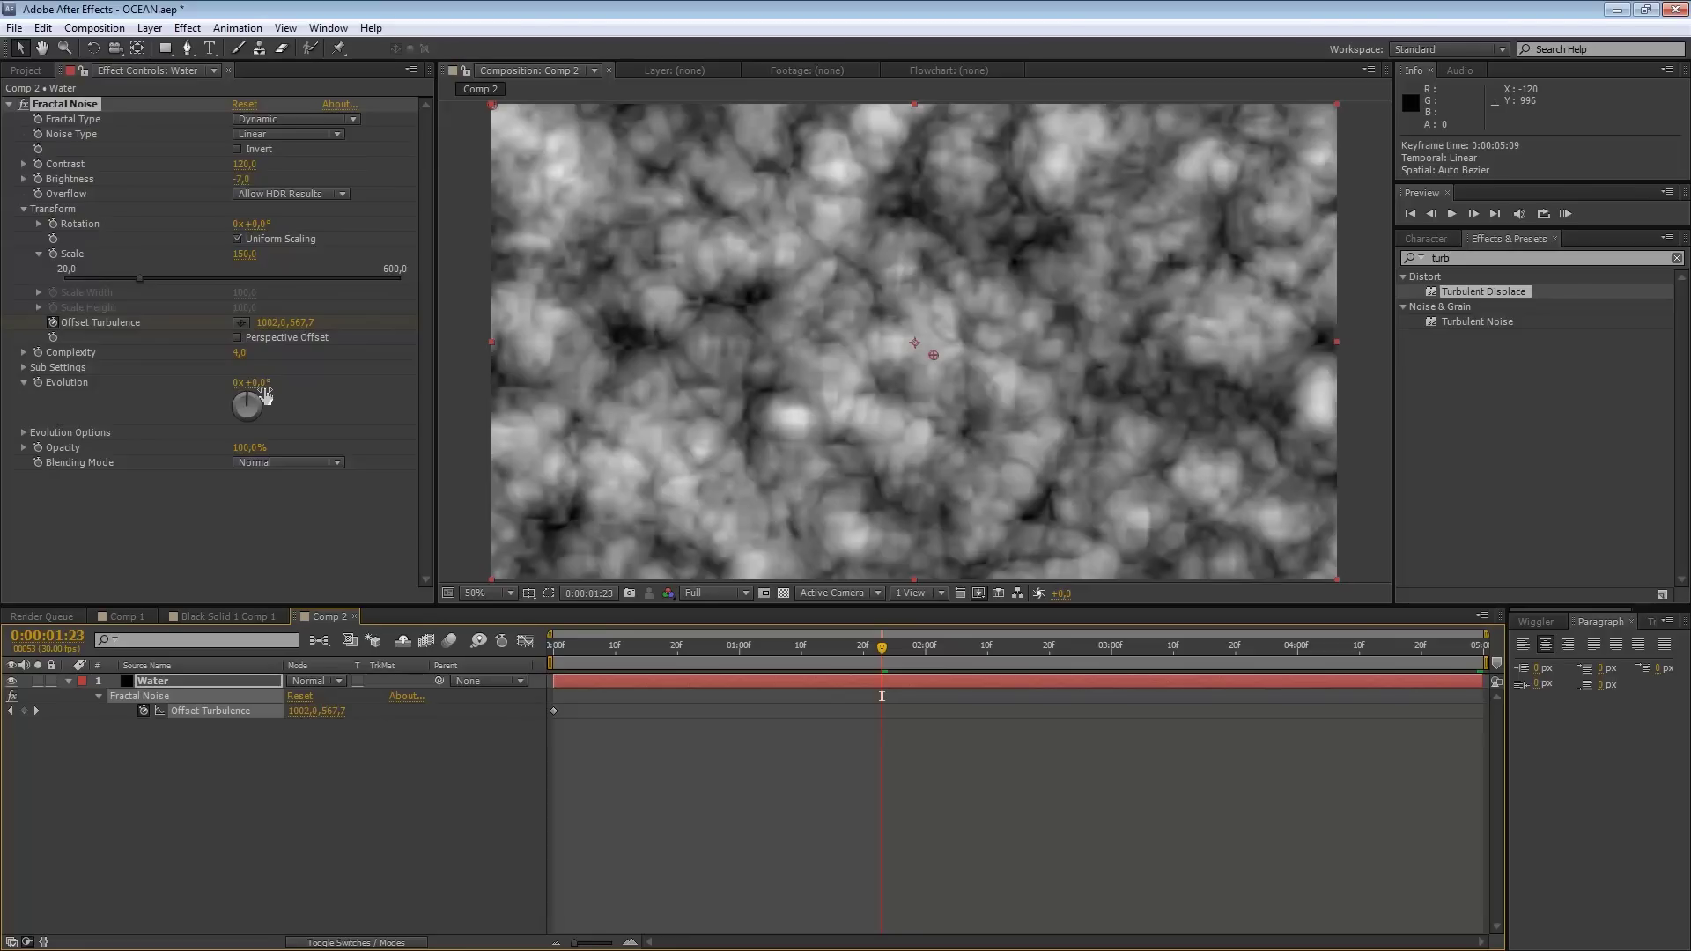
Step: Add the expression time*150 to the Fractal Noise Evolution property
alt+click(38, 382)
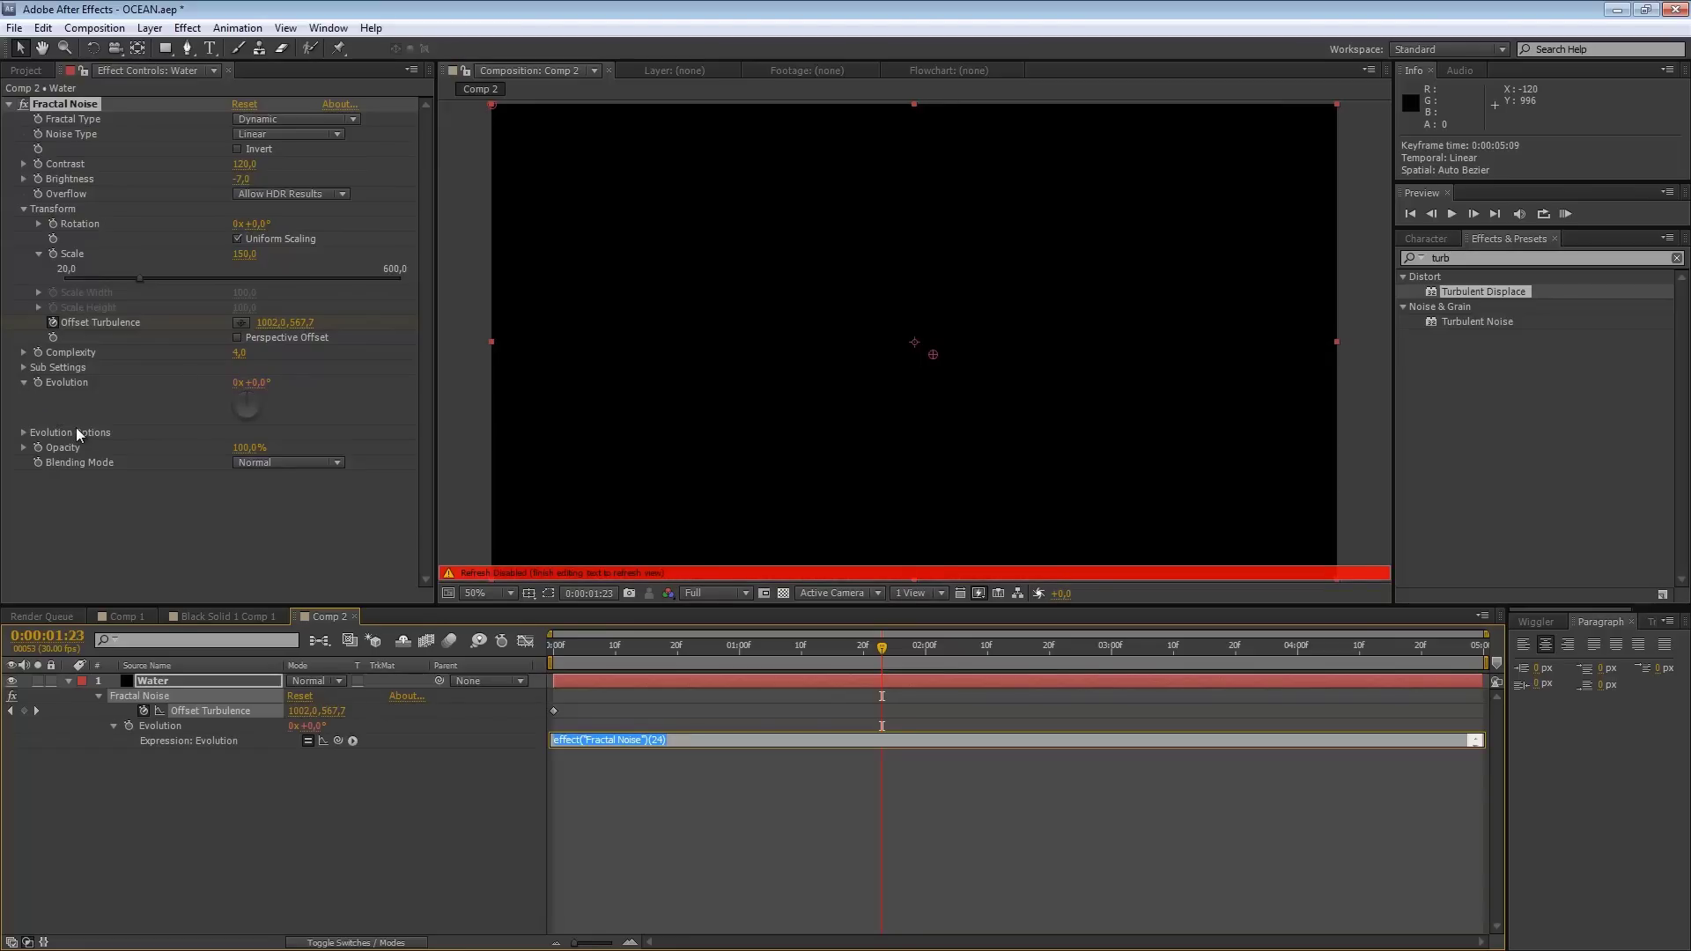
text(time*150)
key(KP_Enter)
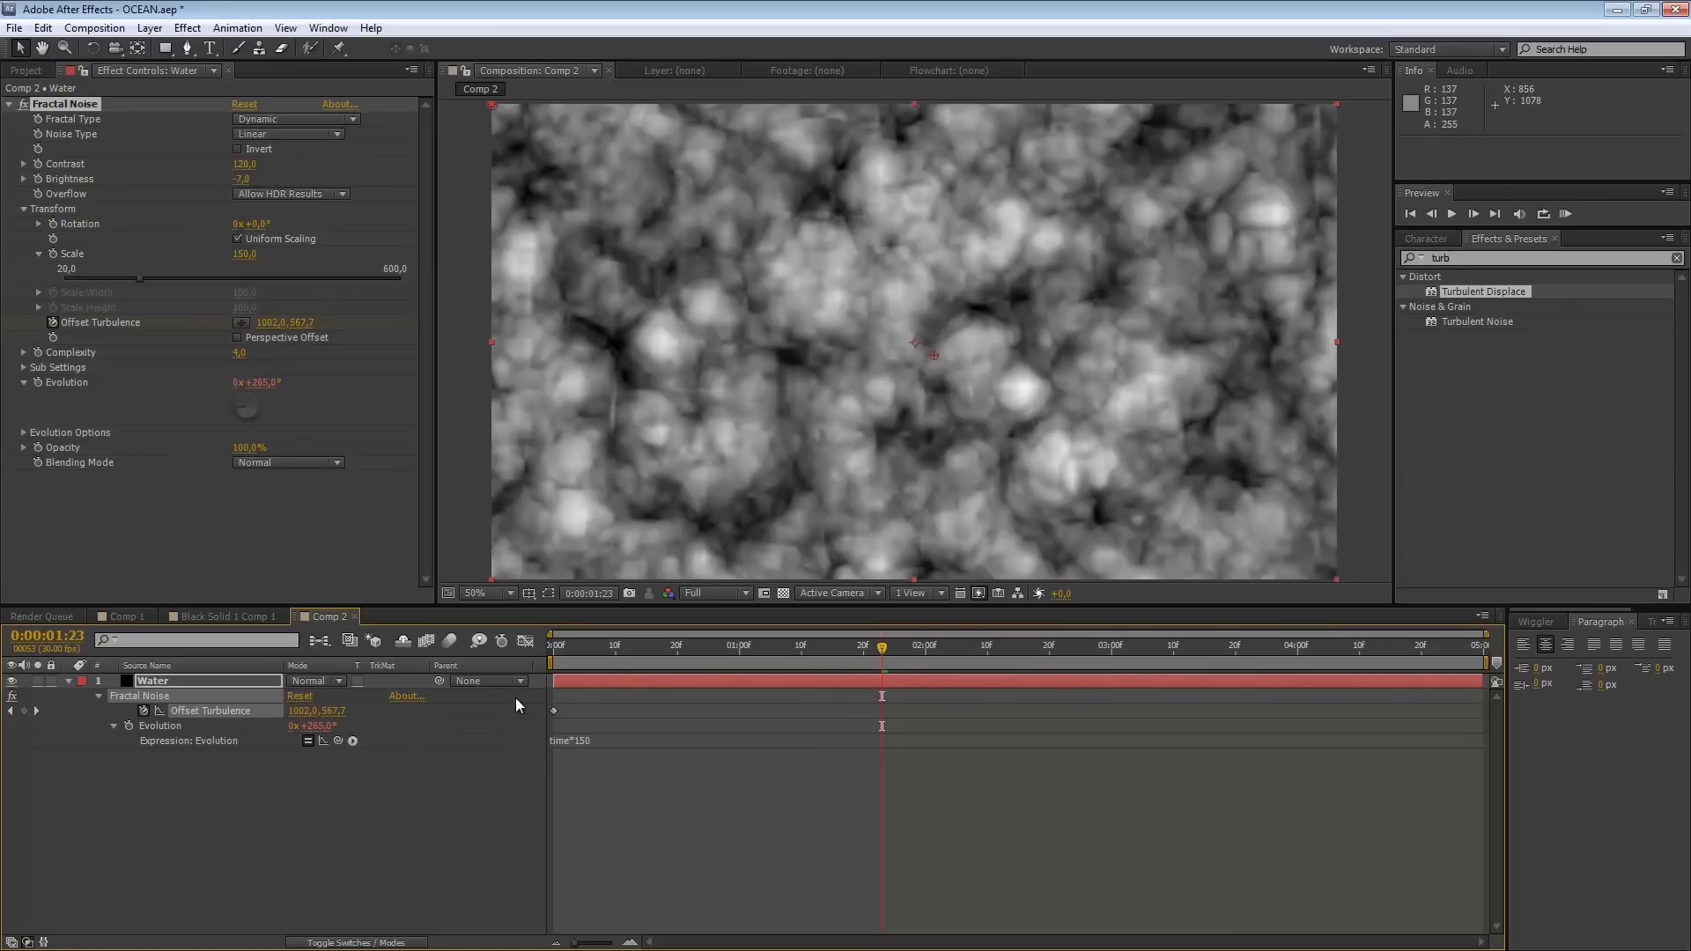
Step: Run a RAM preview of the full composition to check the animated noise's movement and evolution speed
key(KP_0)
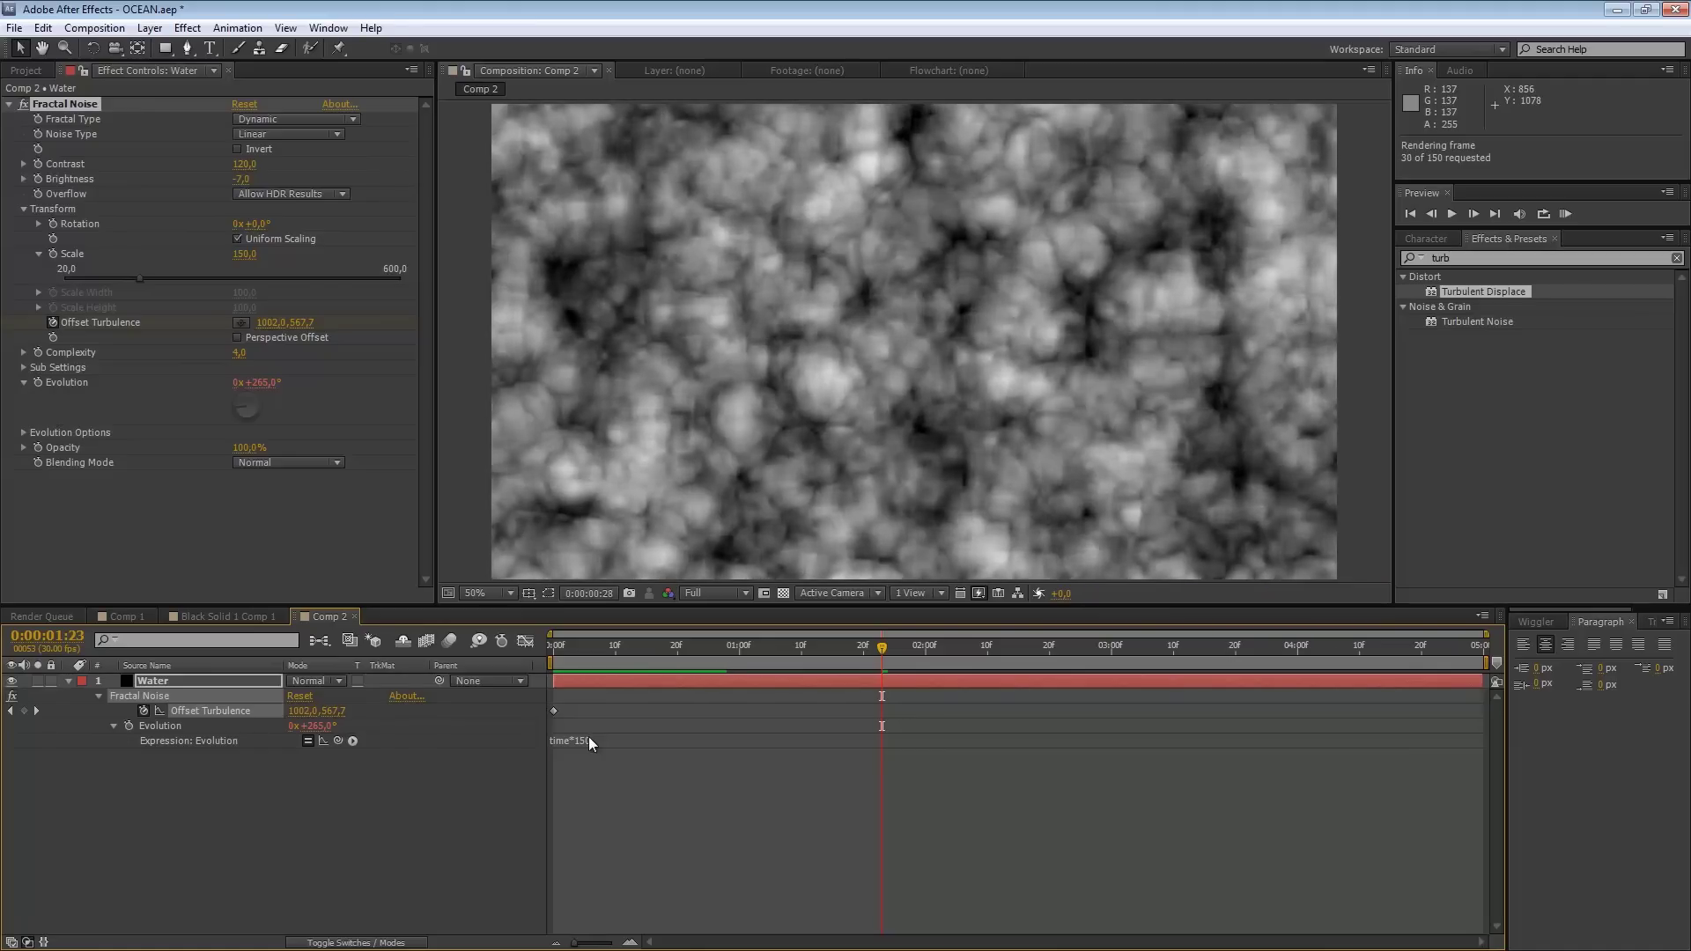
click(589, 740)
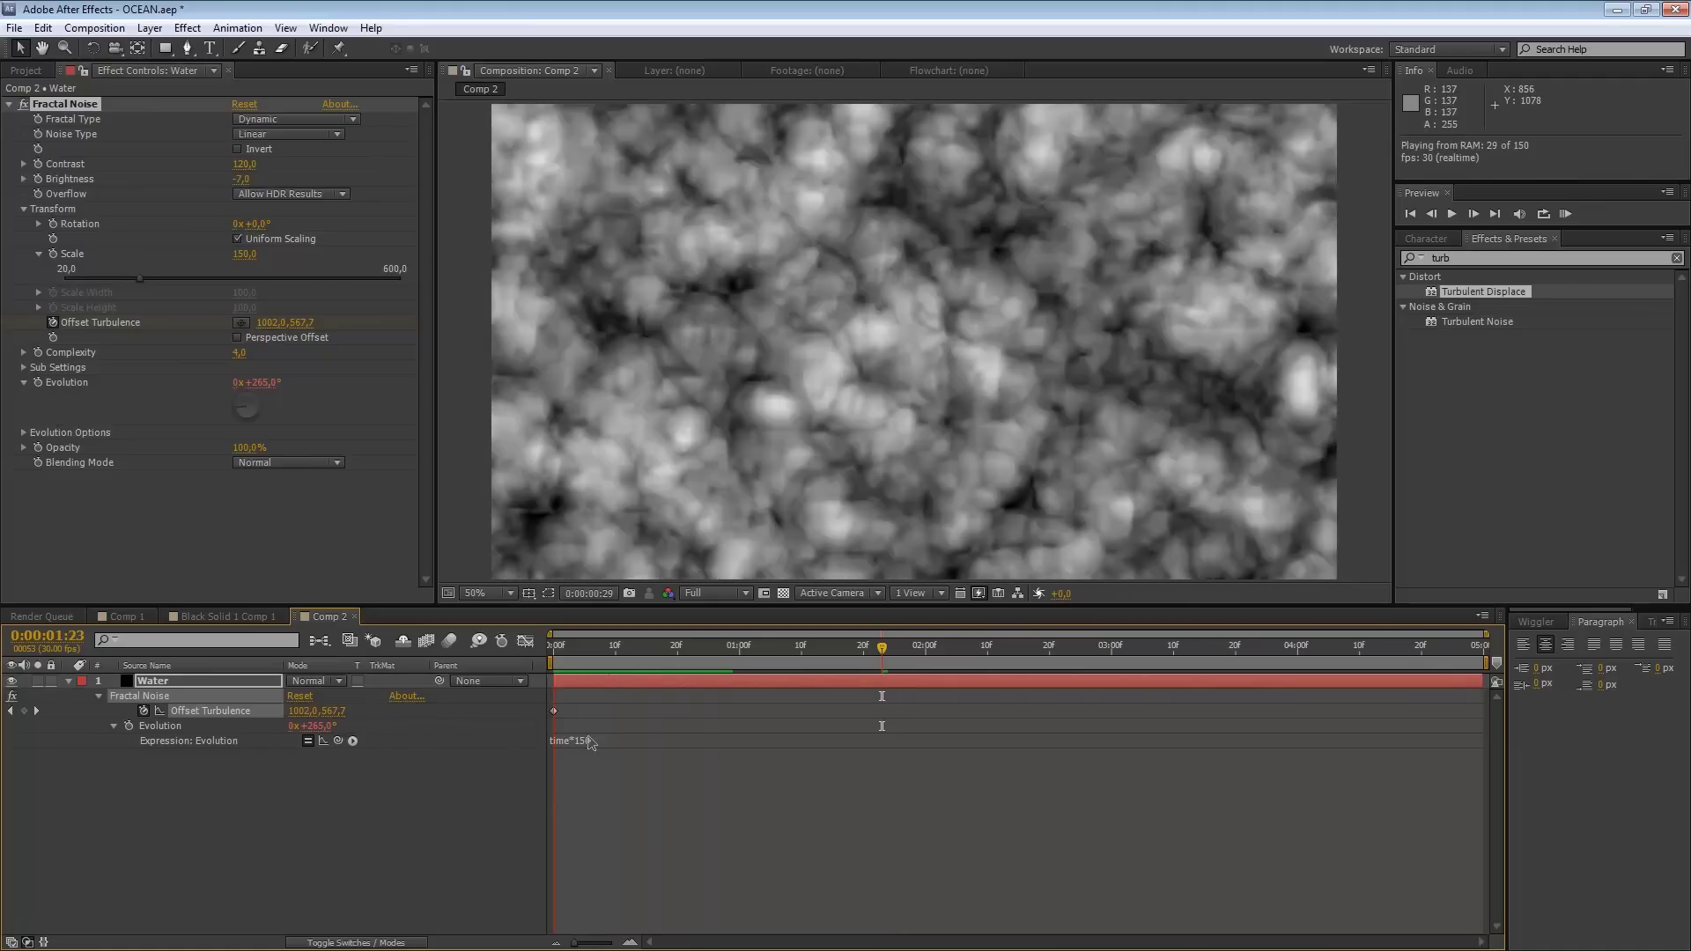
key(space)
key(ctrl+z)
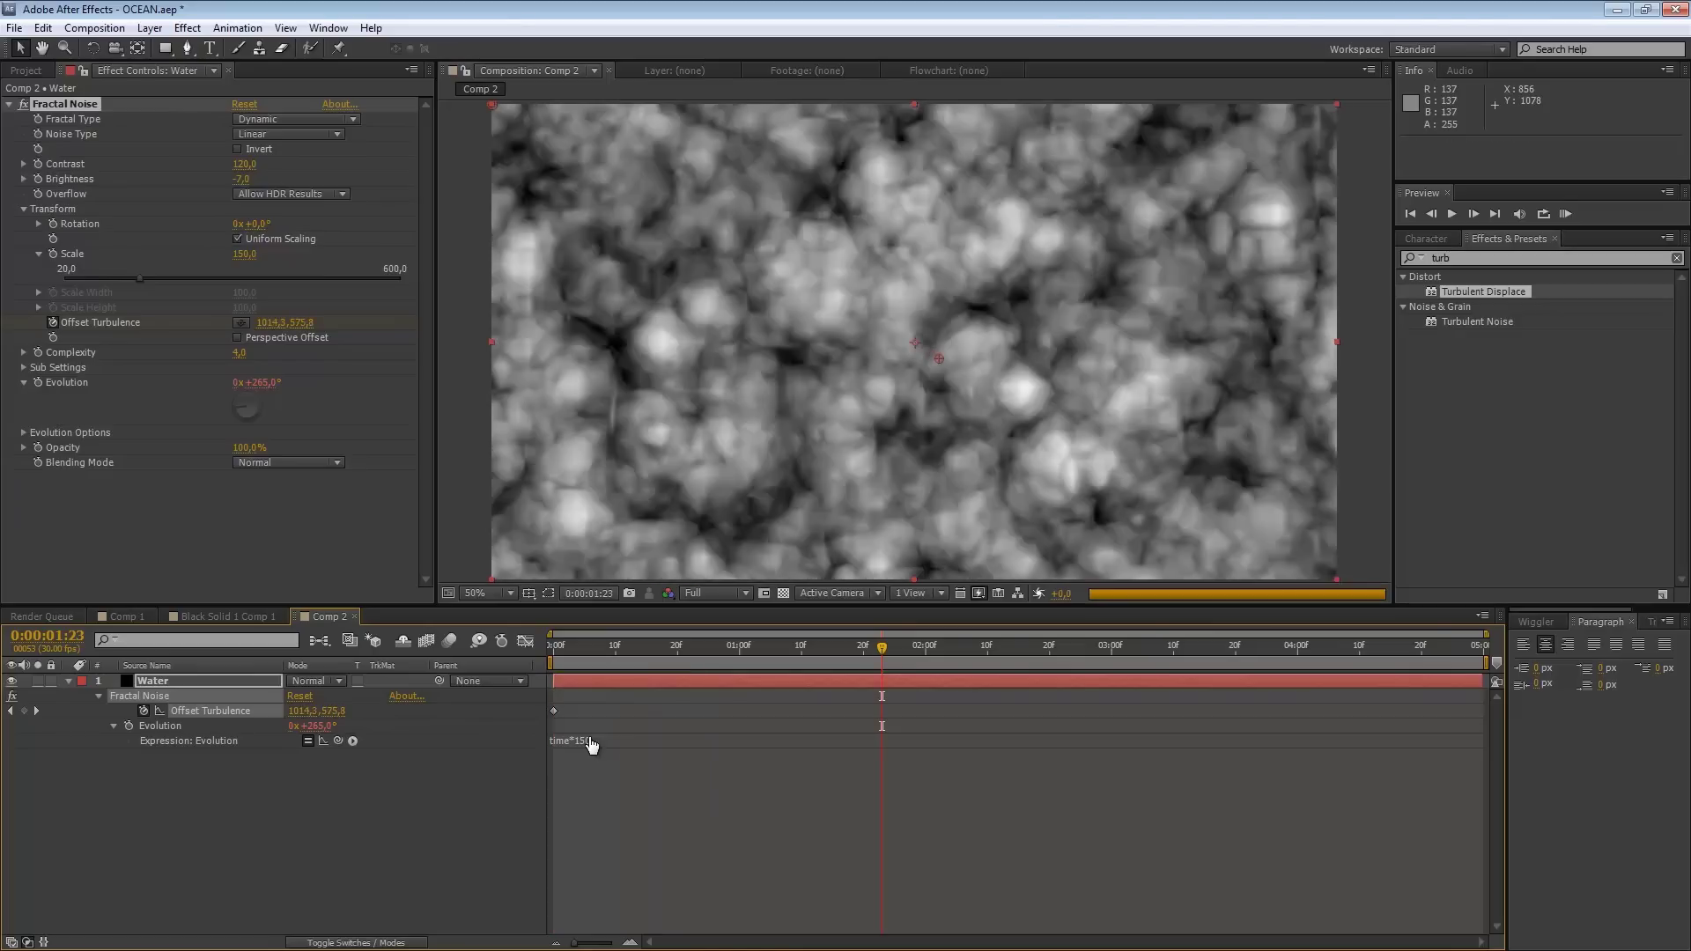
key(KP_0)
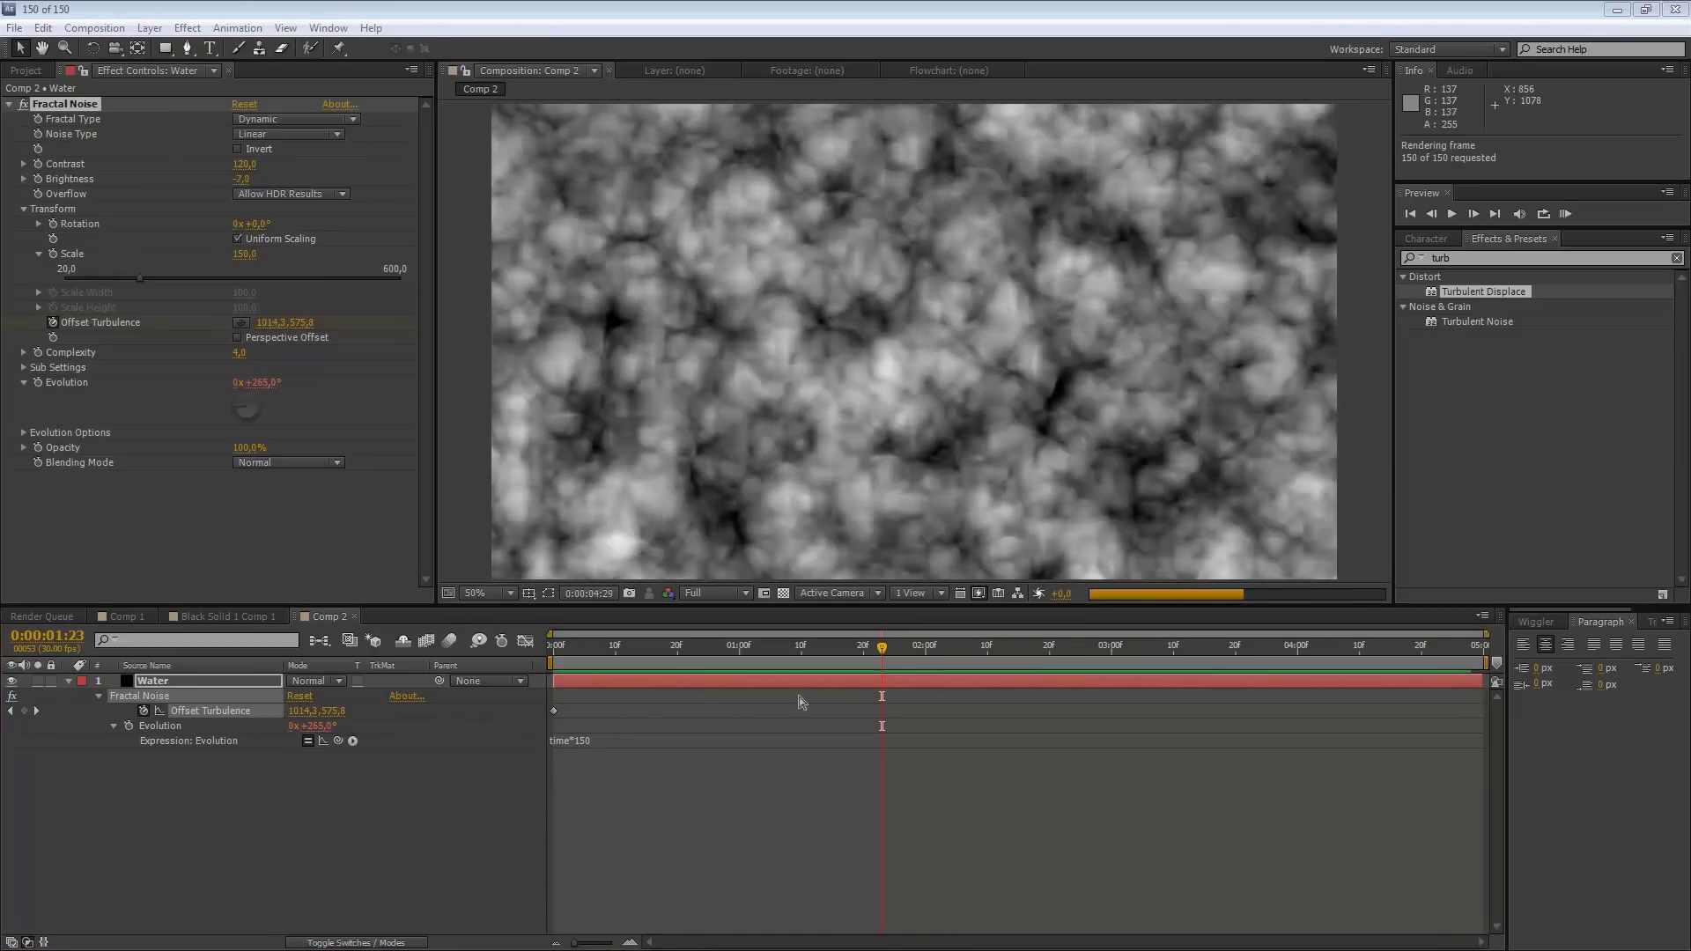
click(879, 657)
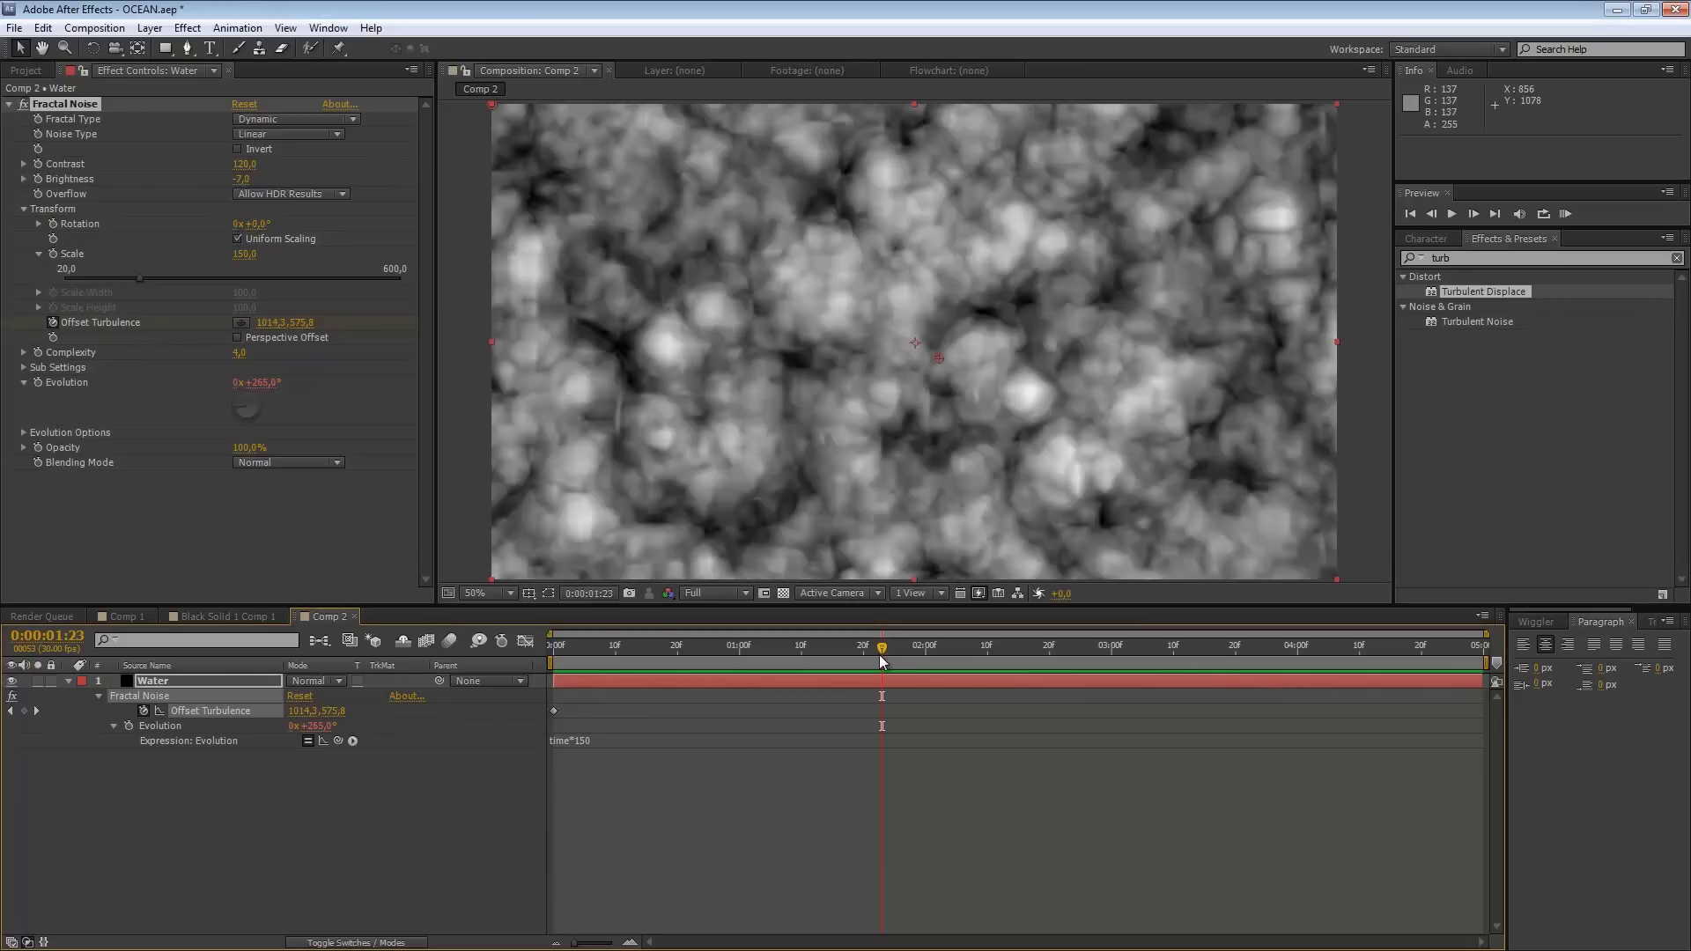
key(KP_0)
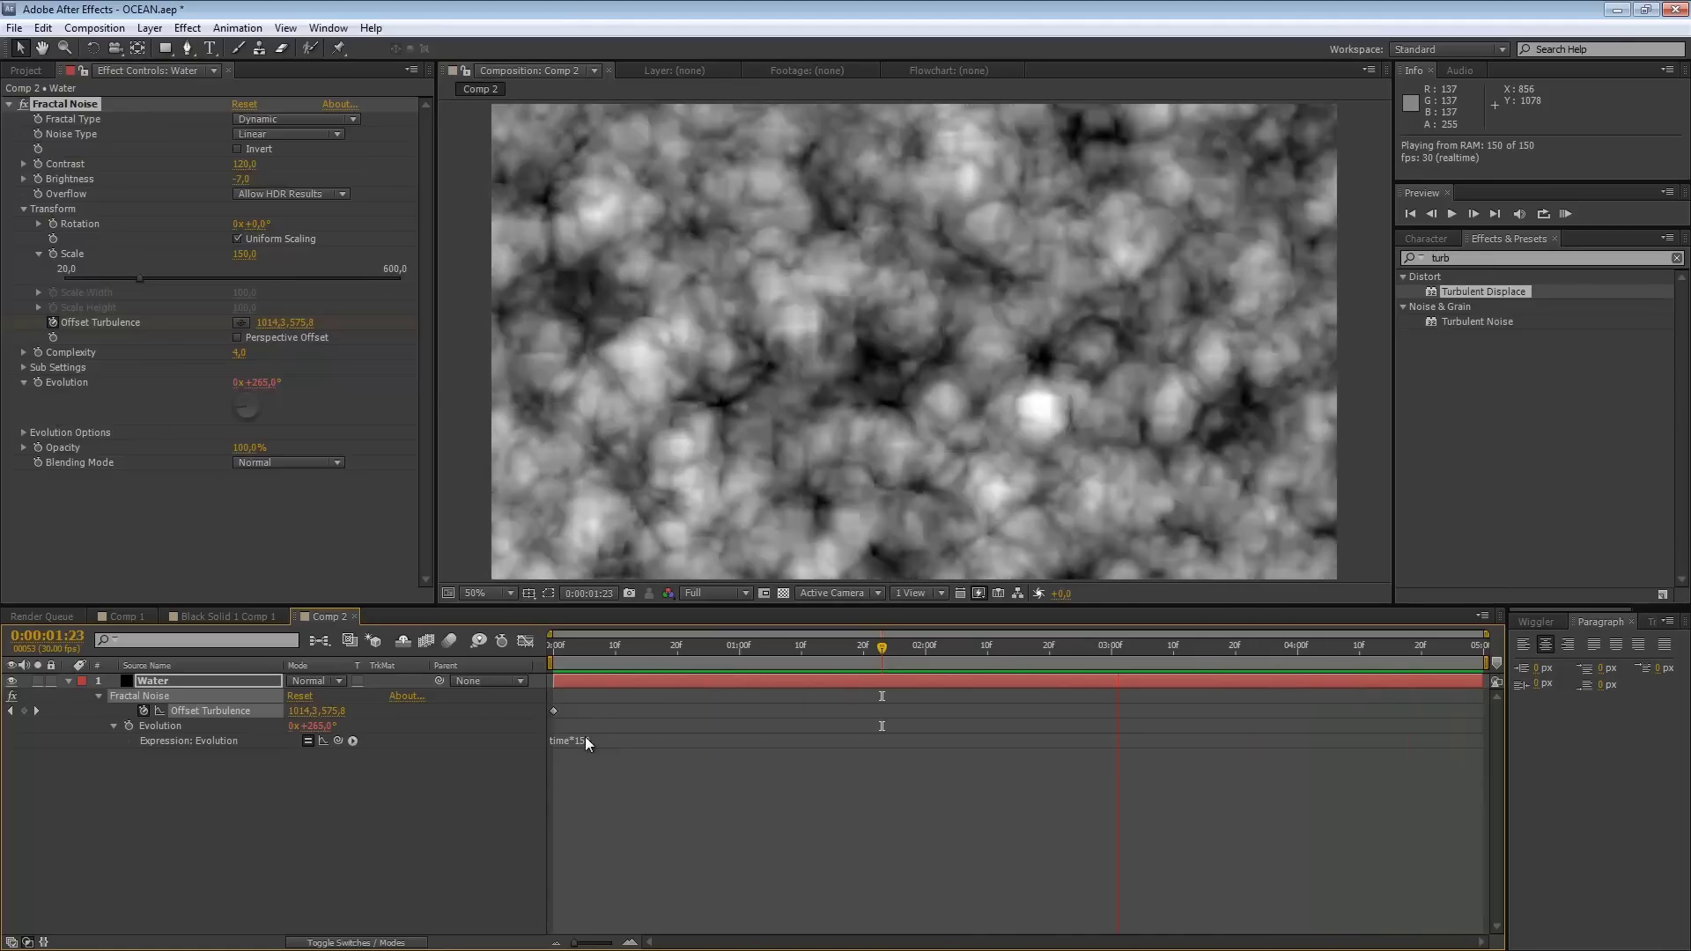
click(881, 652)
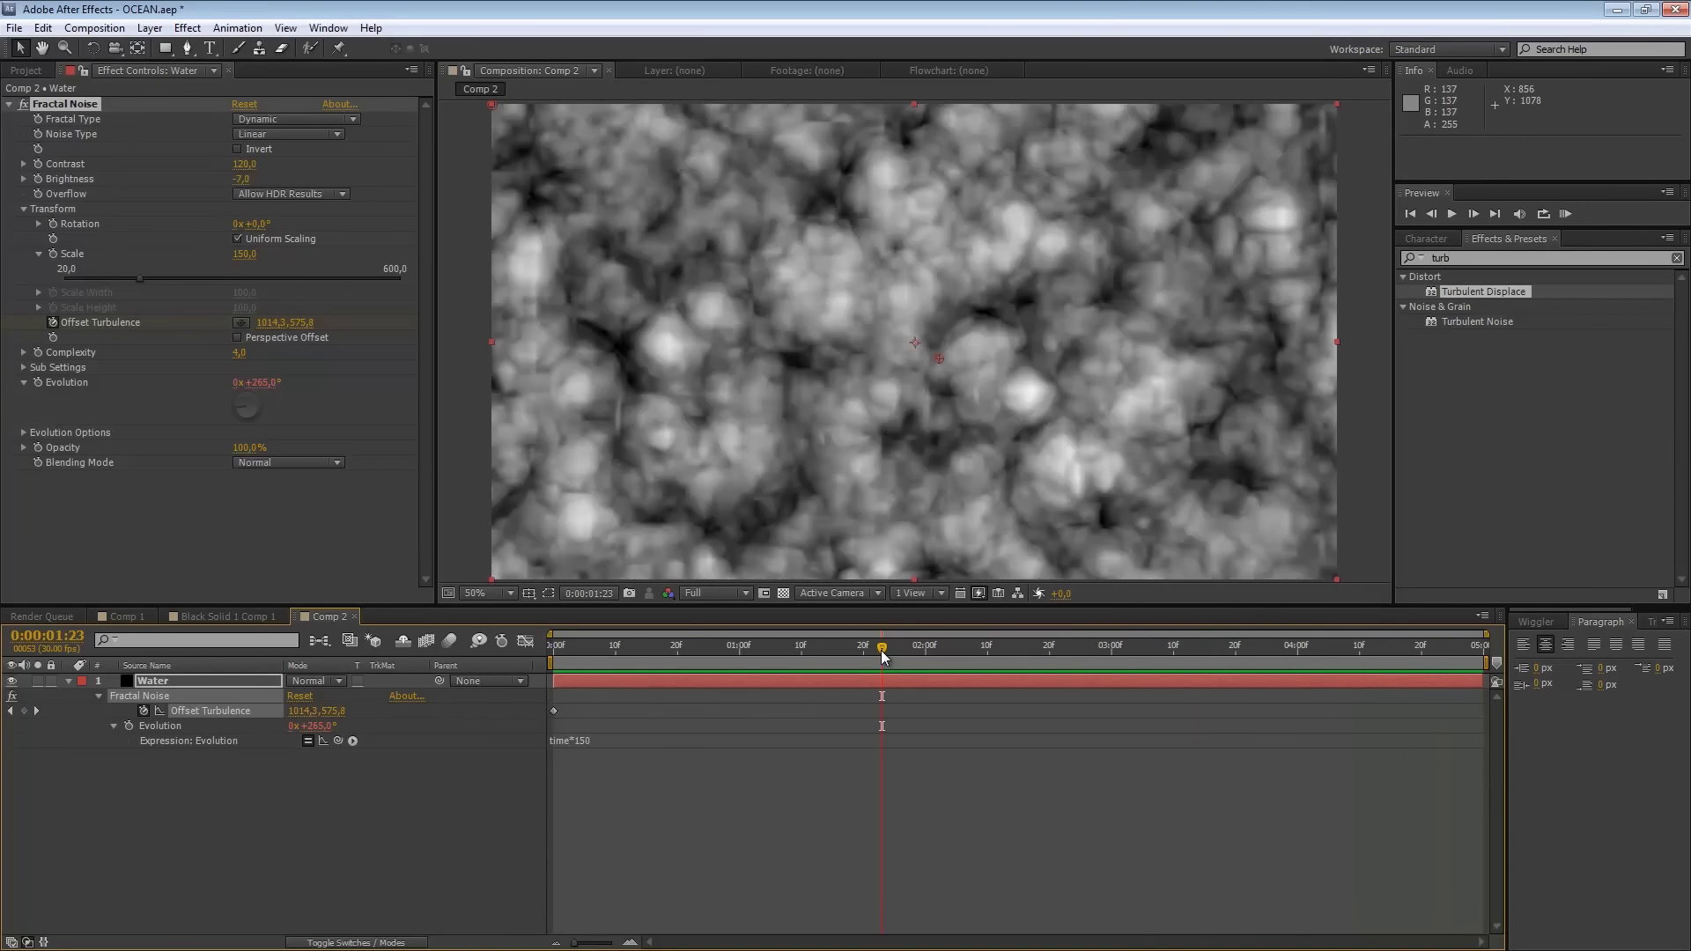
Step: Apply the Tritone colour correction effect to the Water layer
click(166, 683)
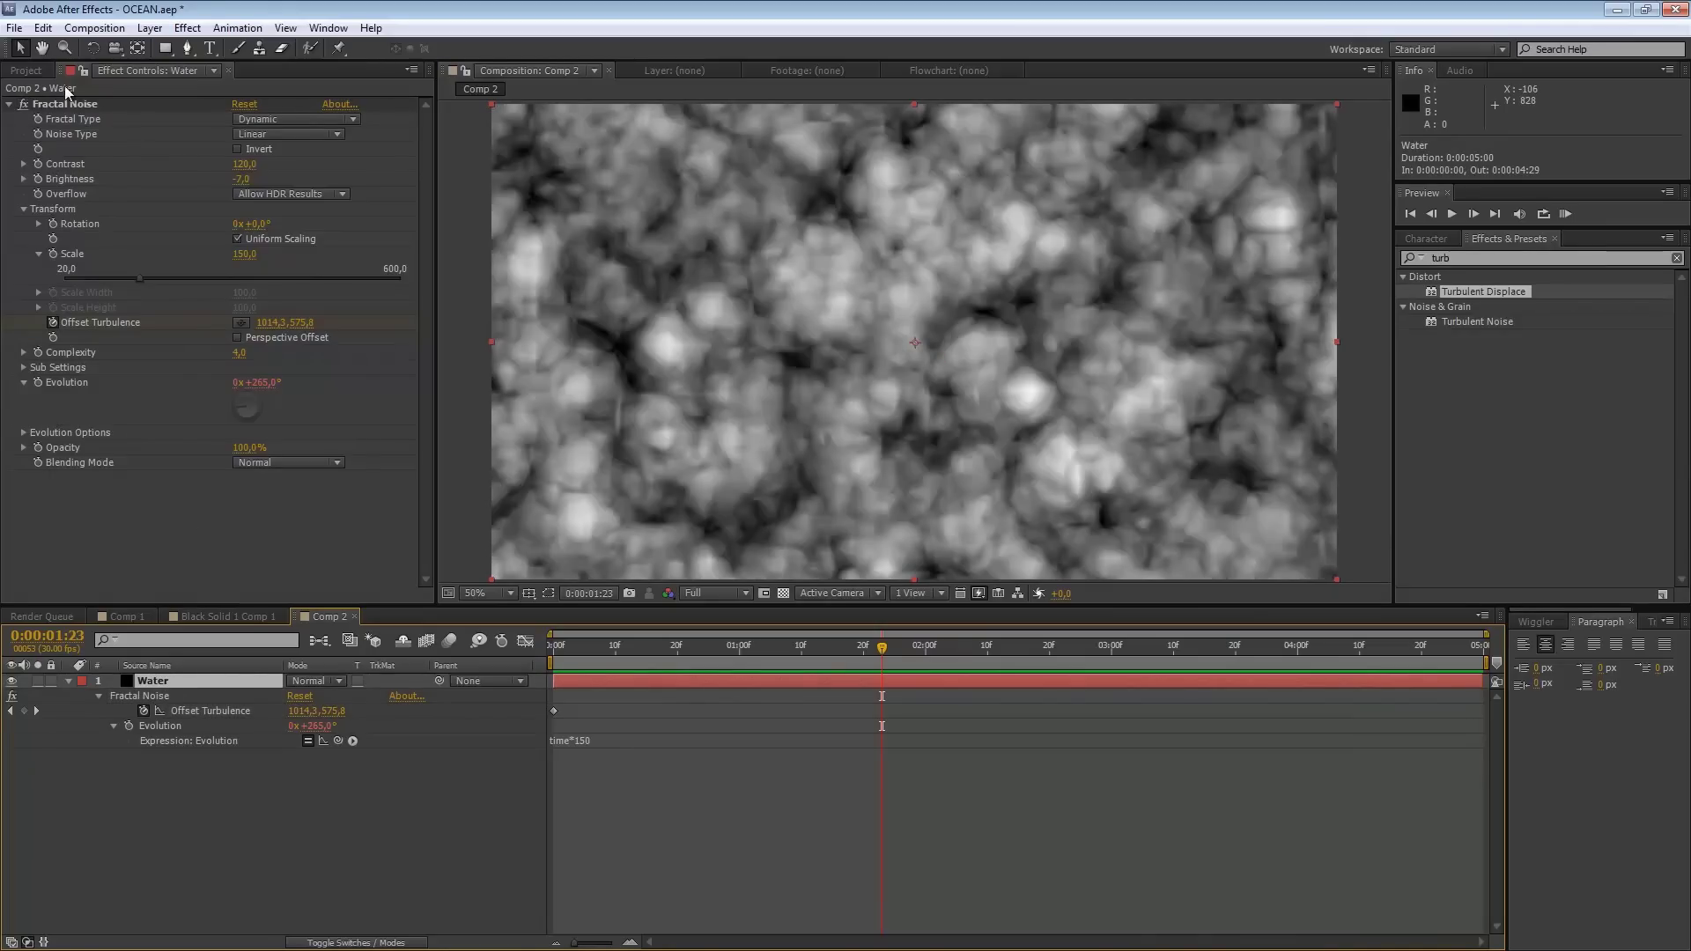
click(186, 28)
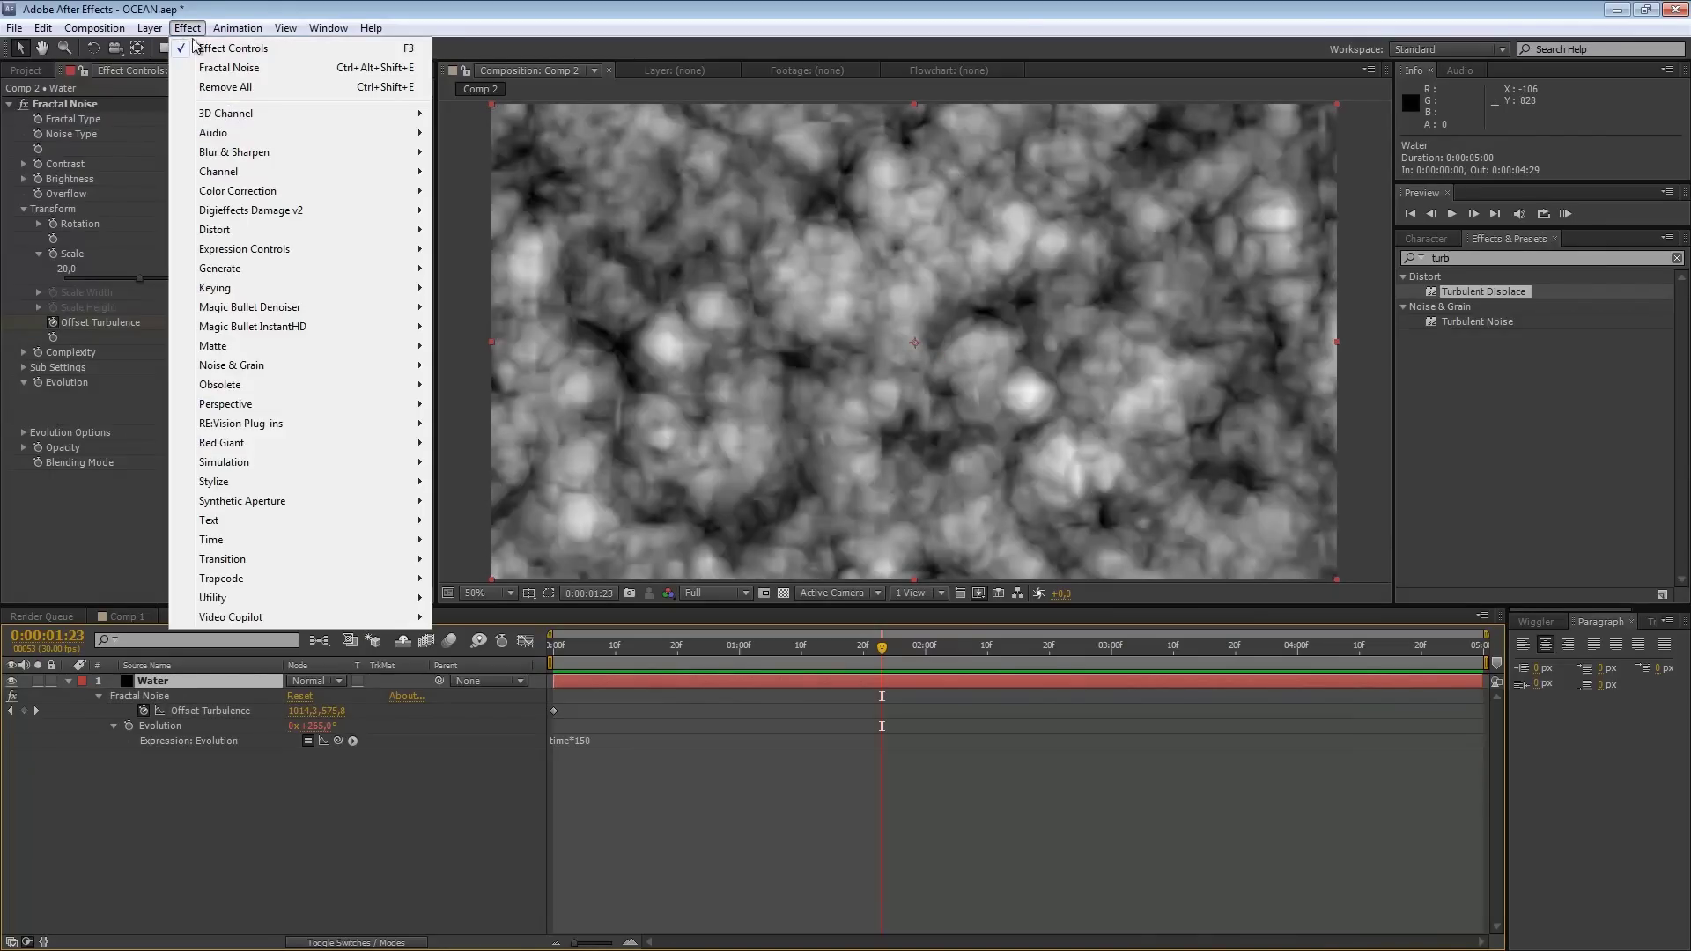
mouse_move(259, 194)
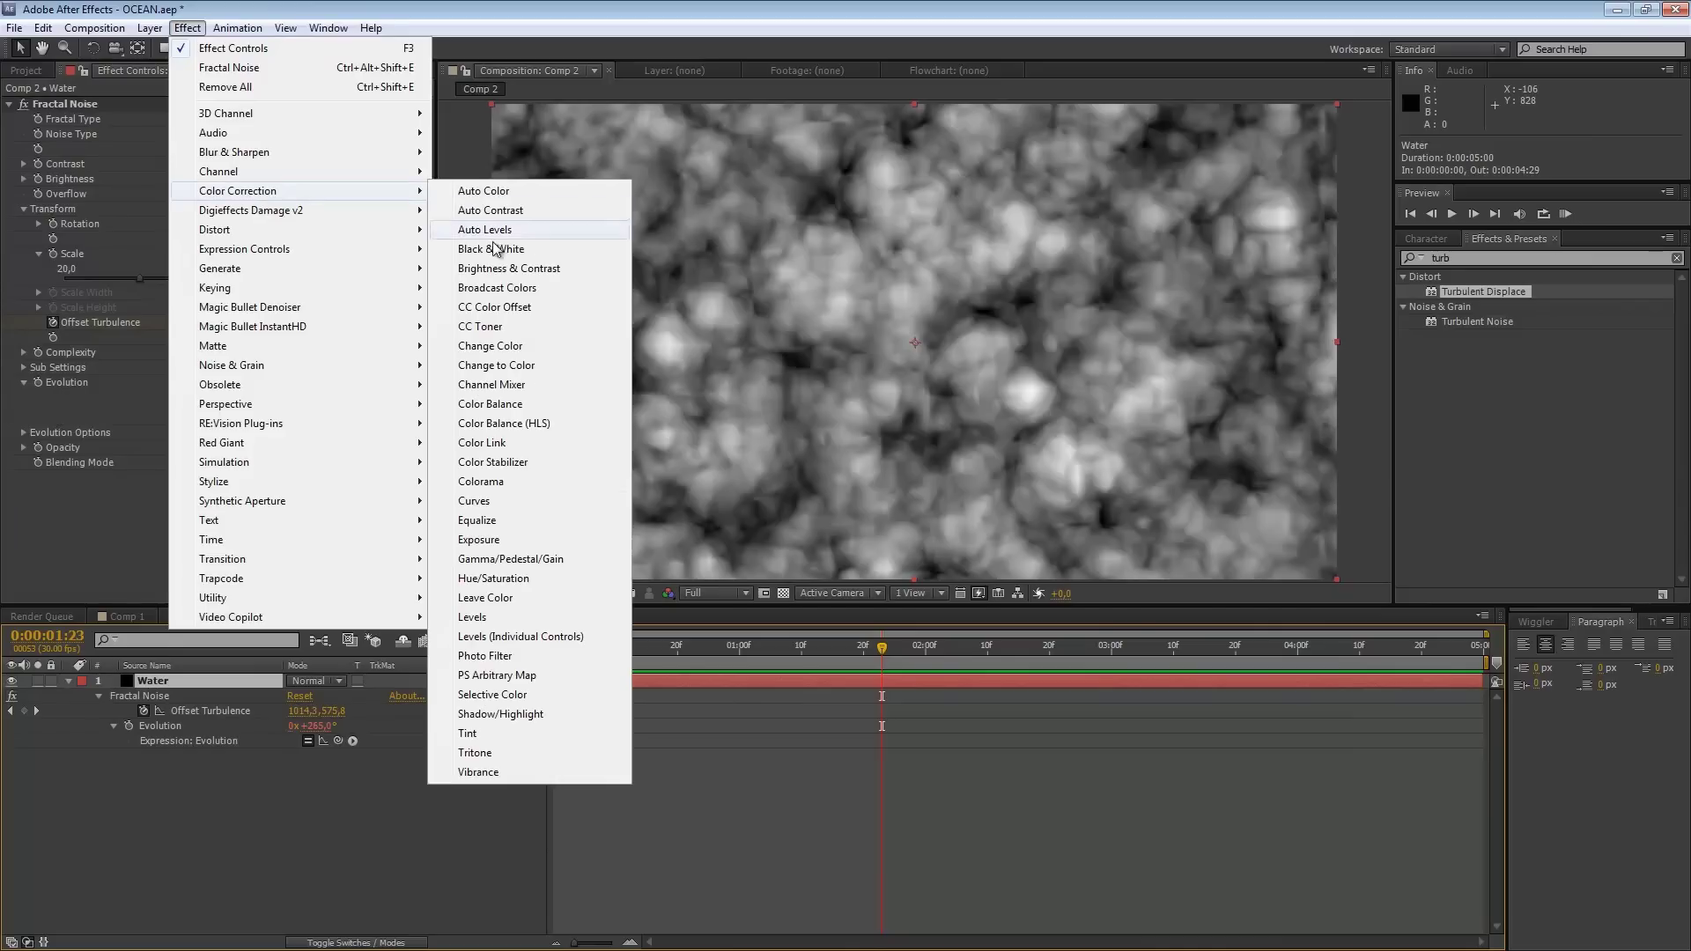
click(483, 760)
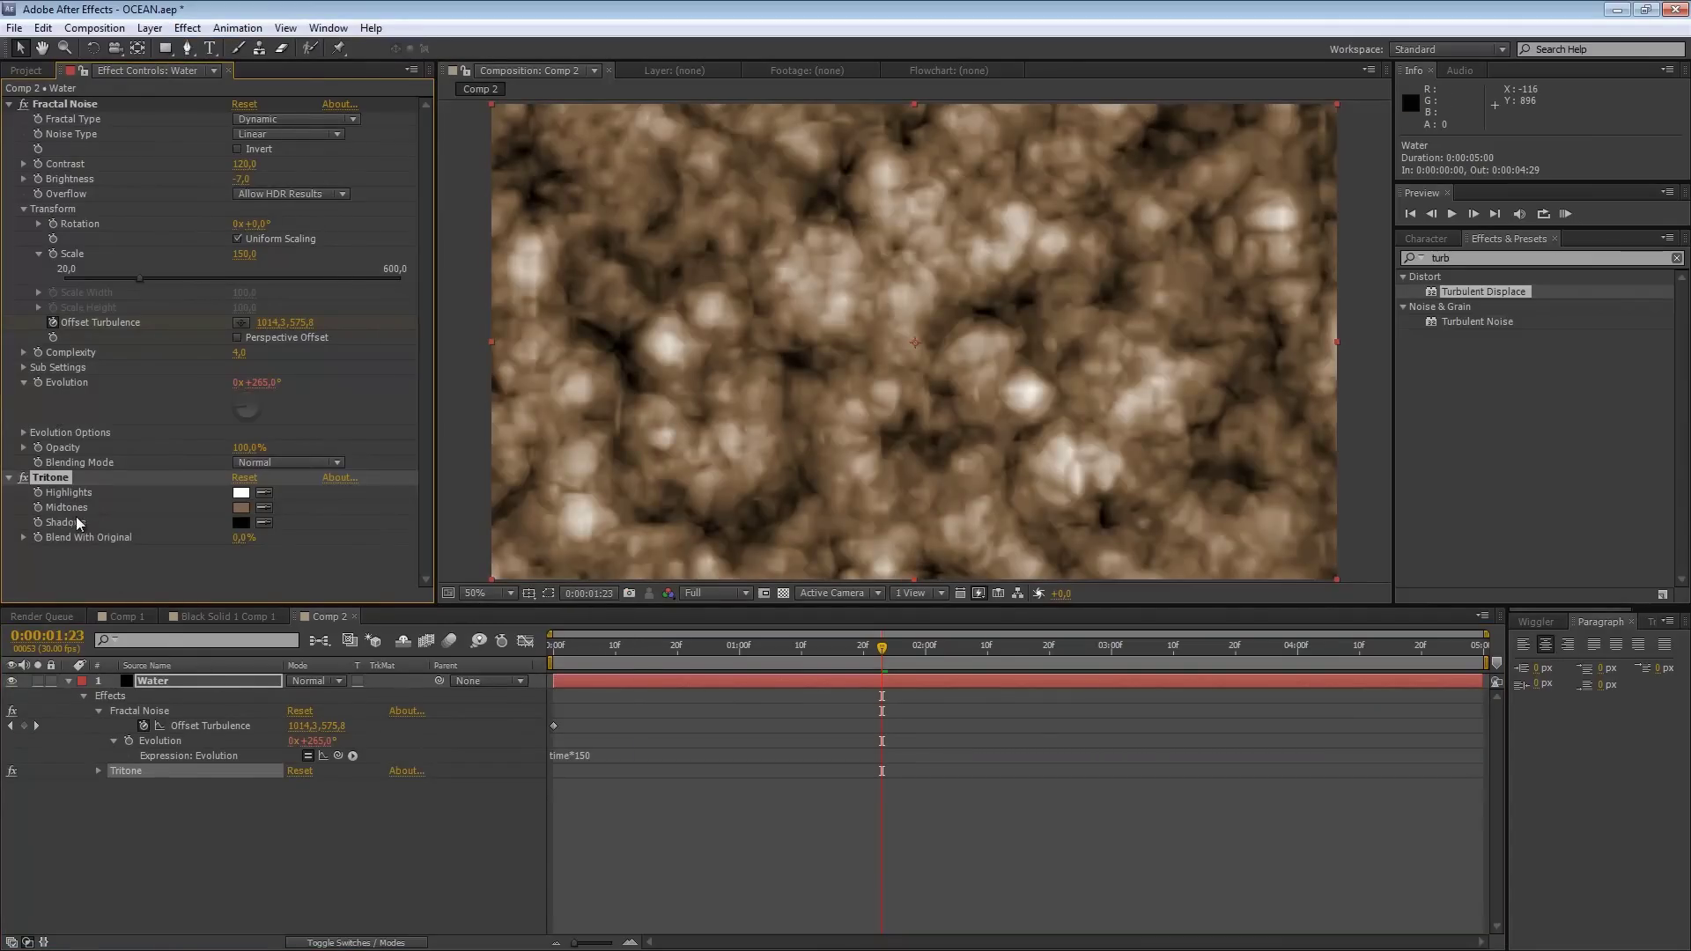
Step: Set the Tritone Highlights colour to the pale teal 8ECCBE
click(240, 493)
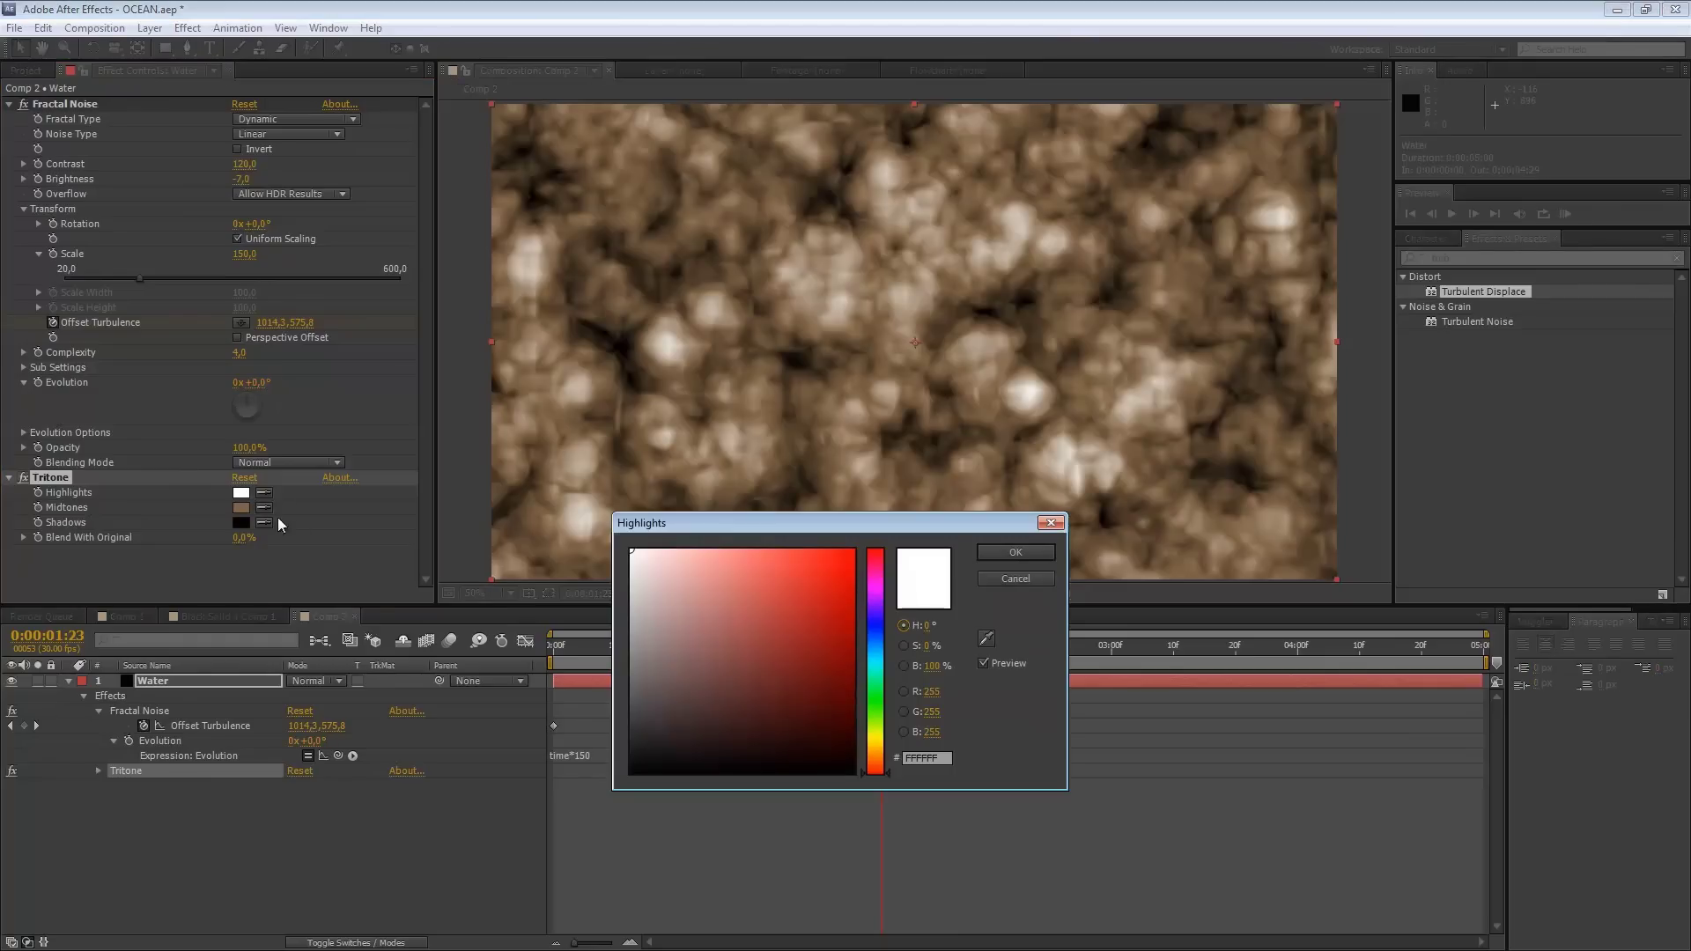
click(879, 671)
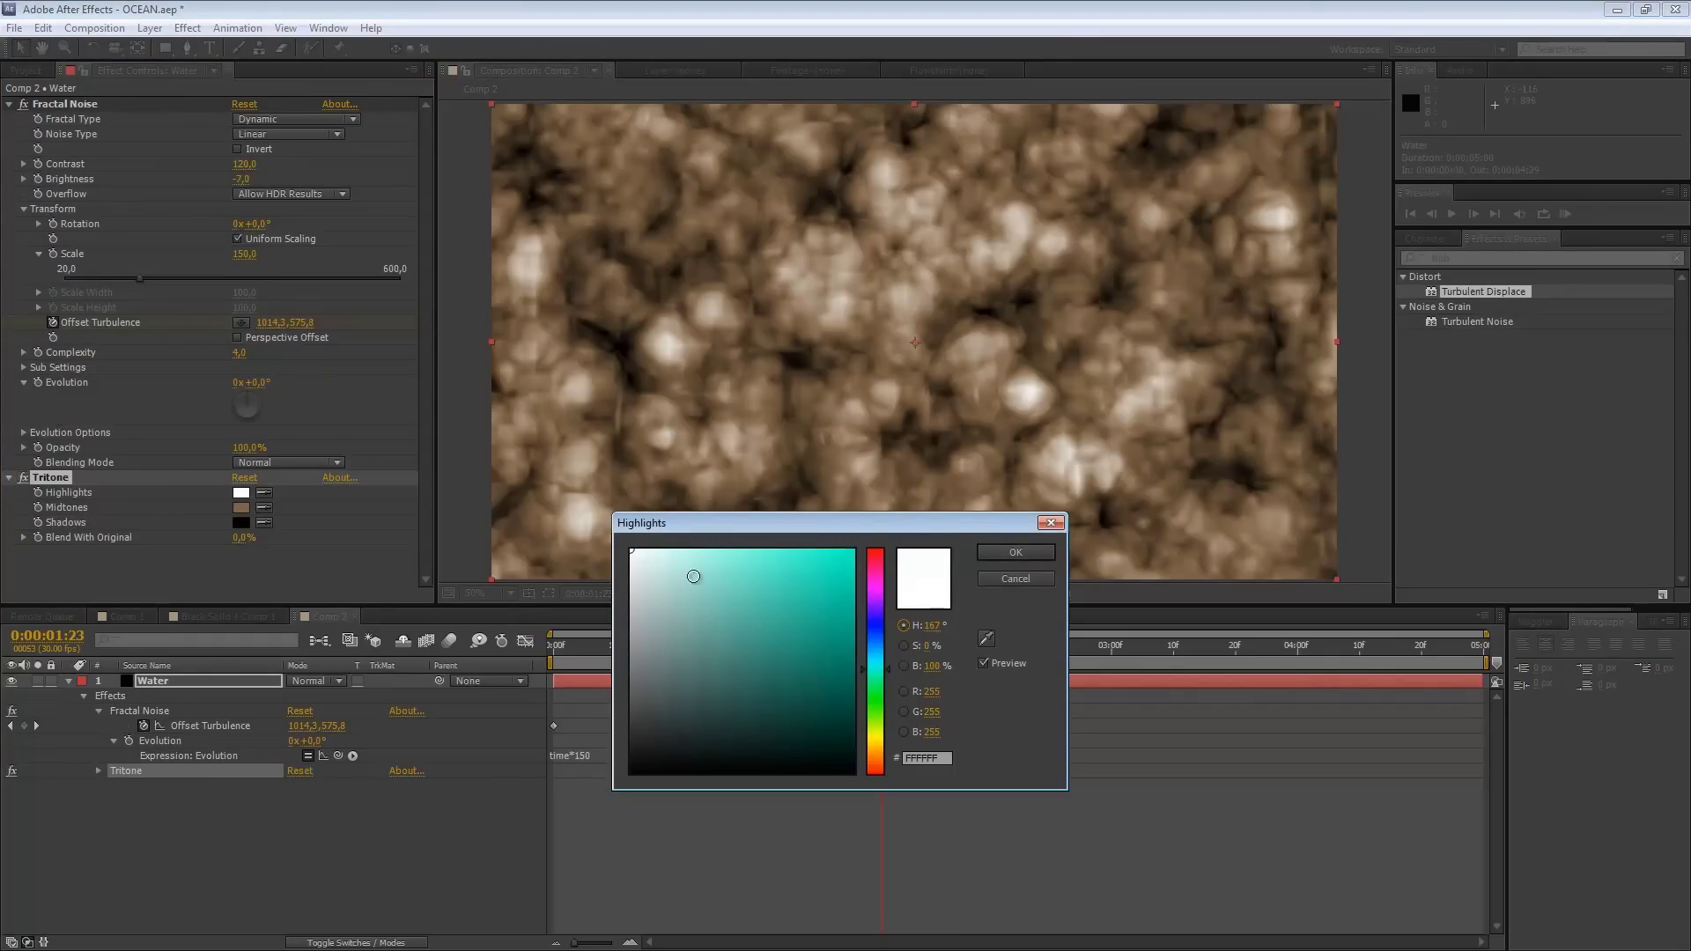
click(671, 583)
click(698, 593)
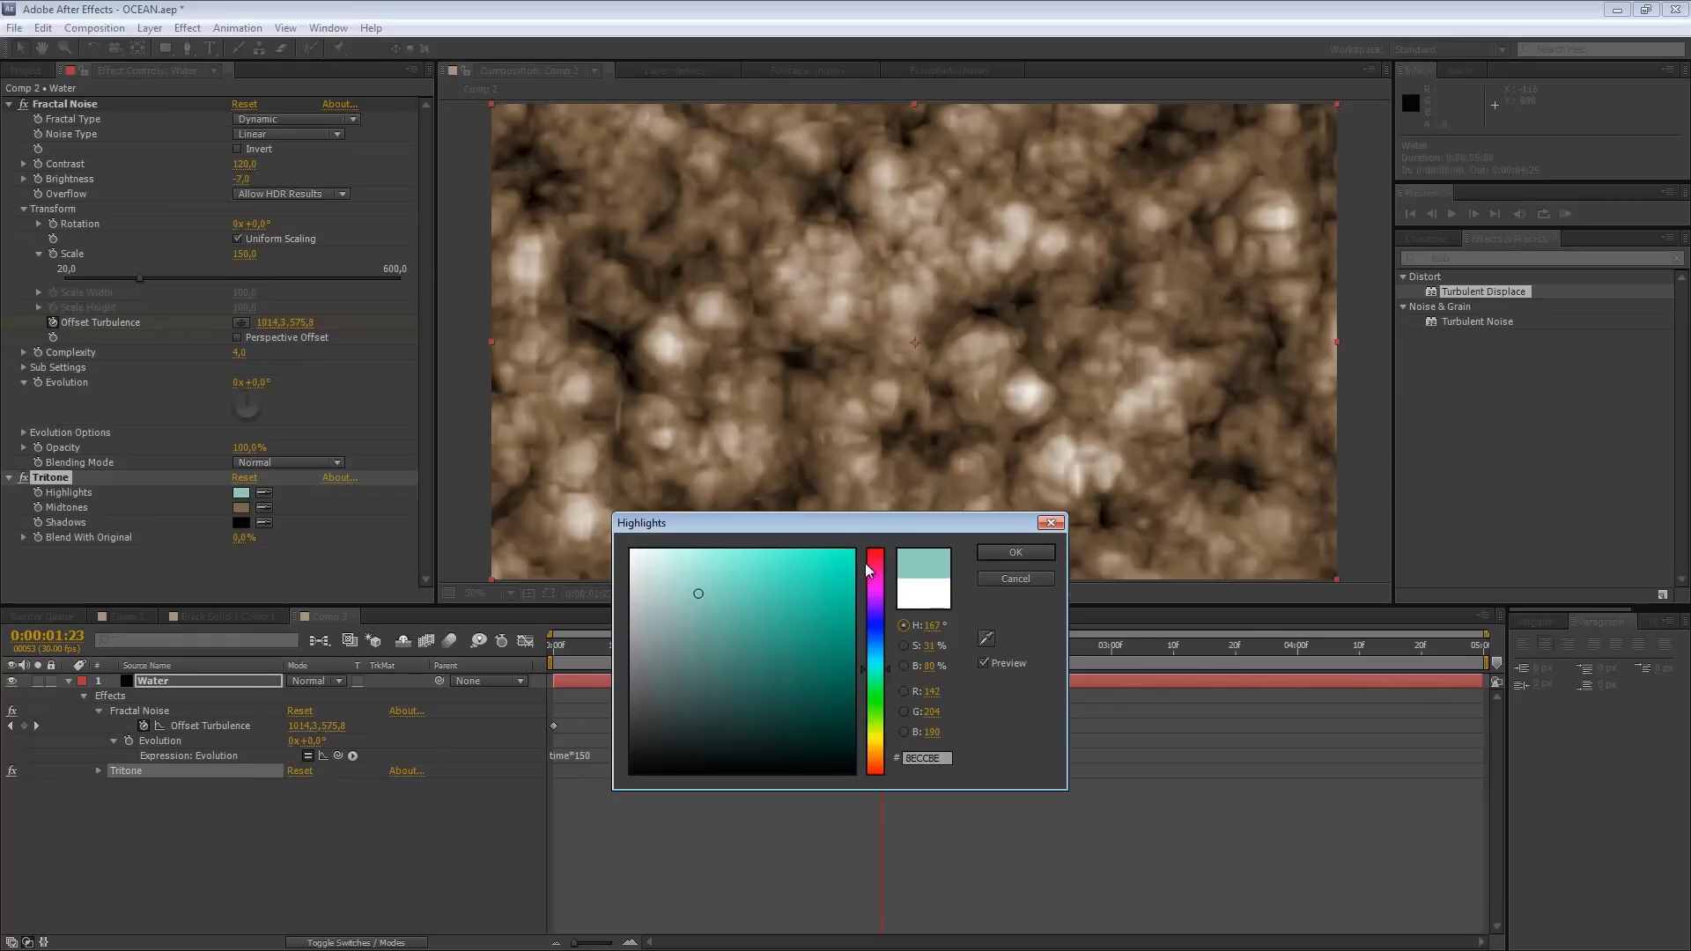
key(Return)
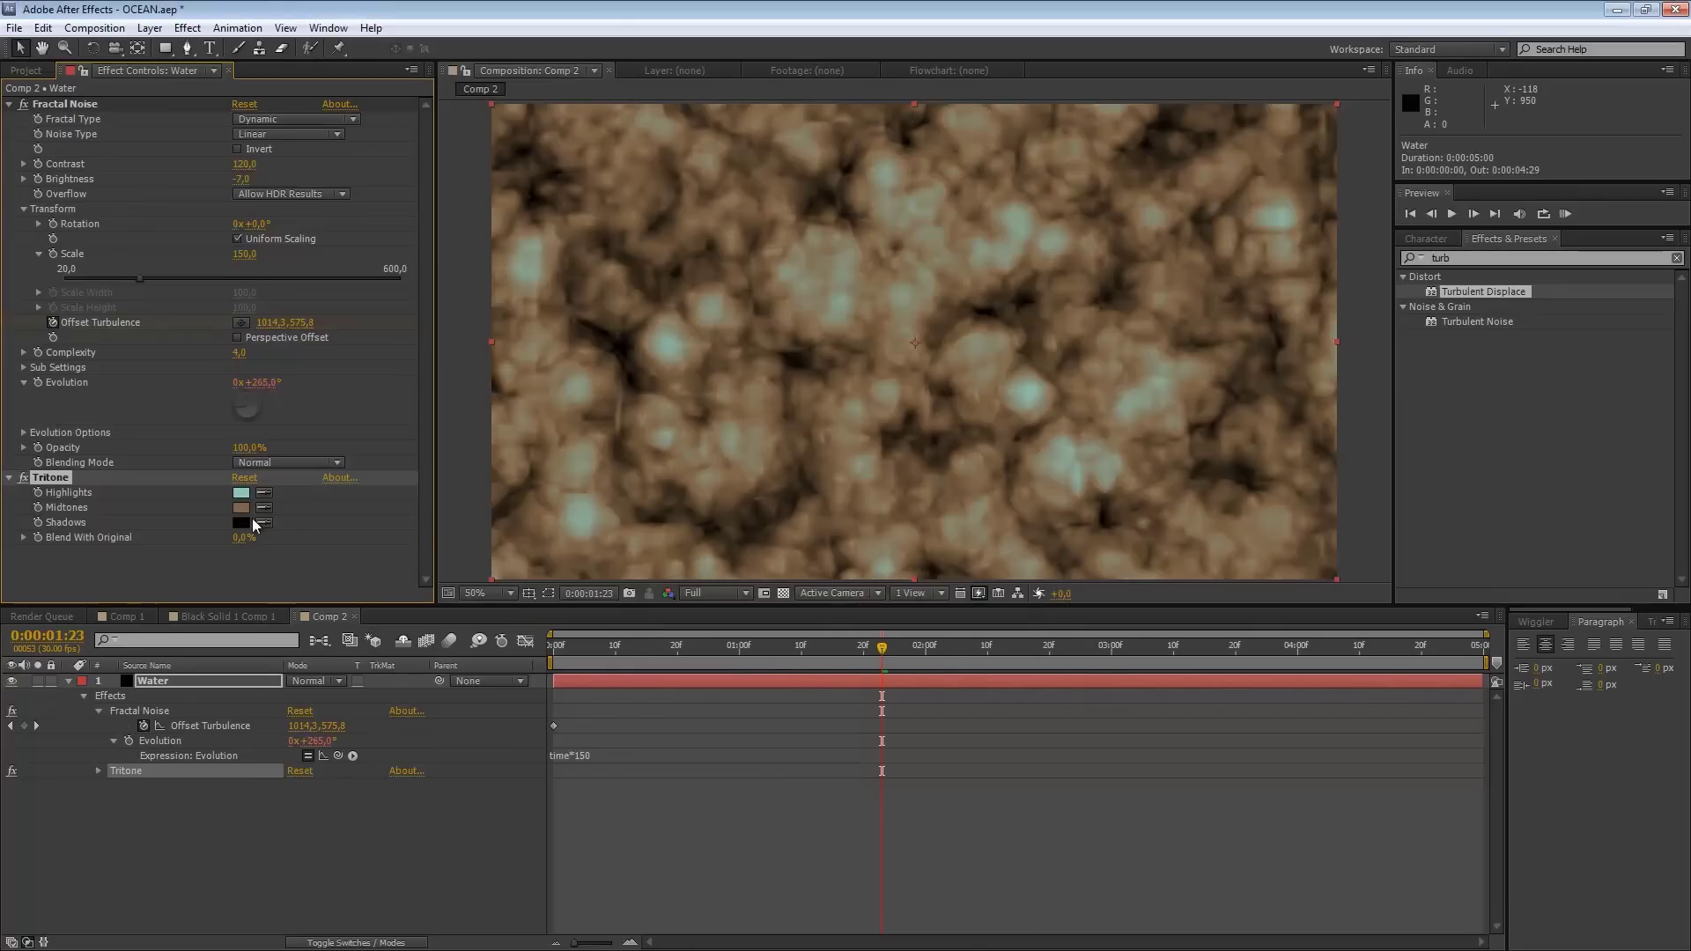
Step: Set the Tritone Midtones colour to a medium teal
click(241, 506)
click(875, 663)
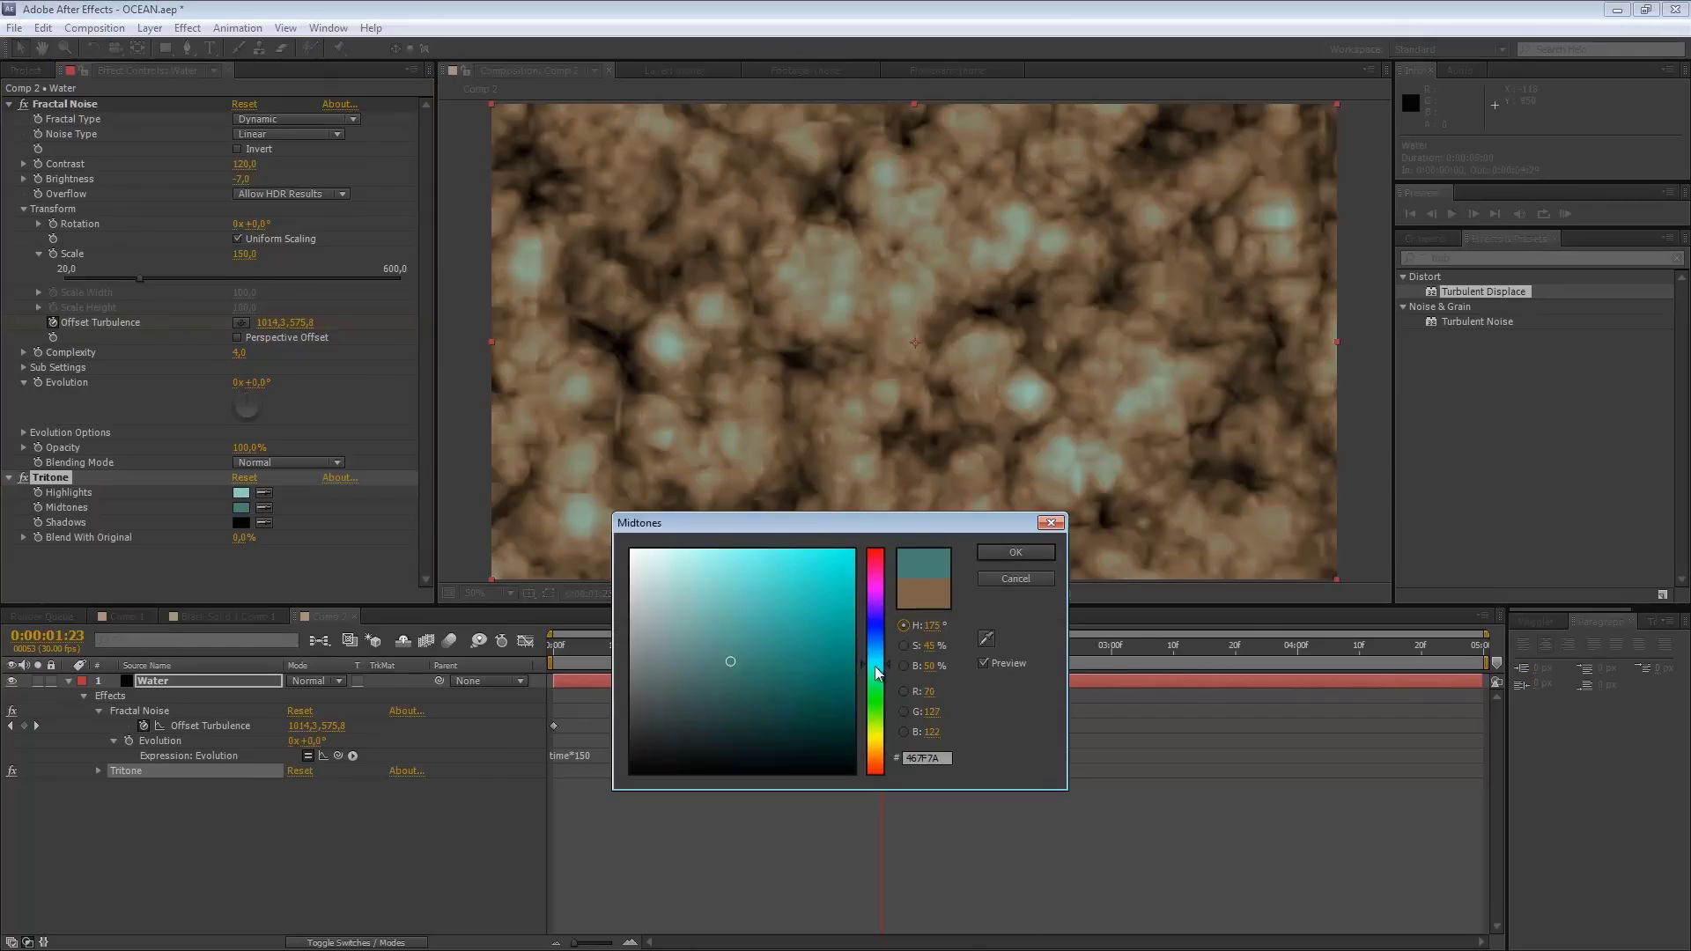
mouse_move(723, 630)
mouse_down()
mouse_move(739, 627)
mouse_move(742, 653)
mouse_up()
click(982, 557)
Step: Set the Tritone Shadows colour to a very dark teal, darkening the first pick slightly
click(241, 523)
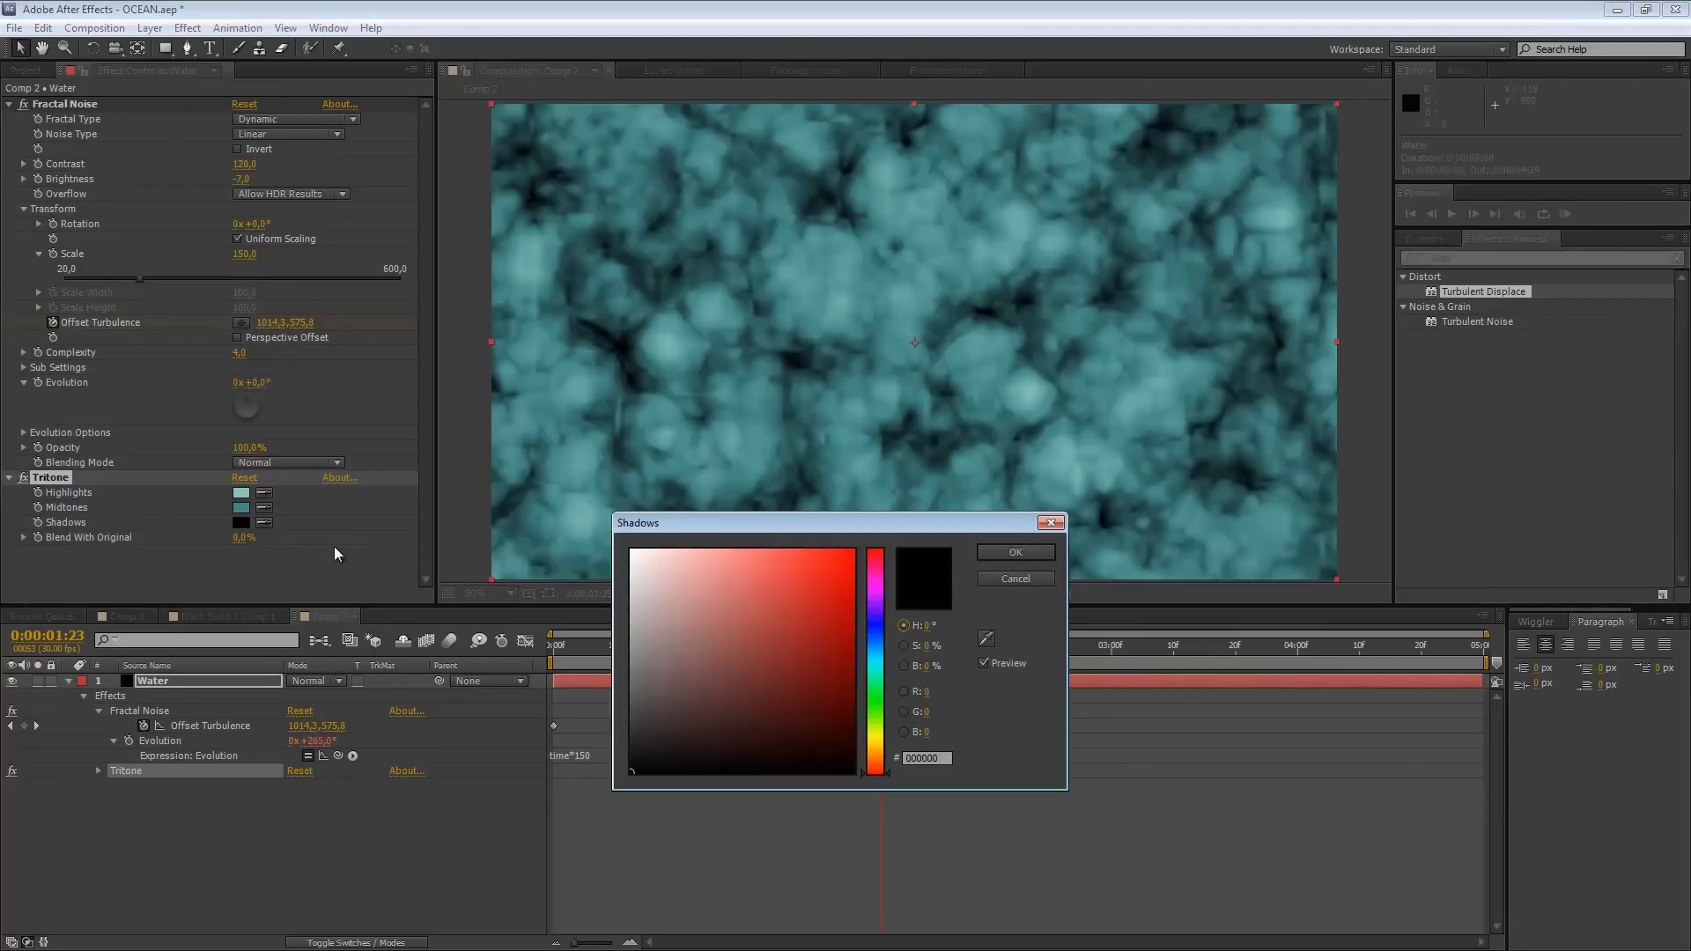
click(877, 665)
drag(879, 663, 879, 669)
click(790, 710)
click(997, 554)
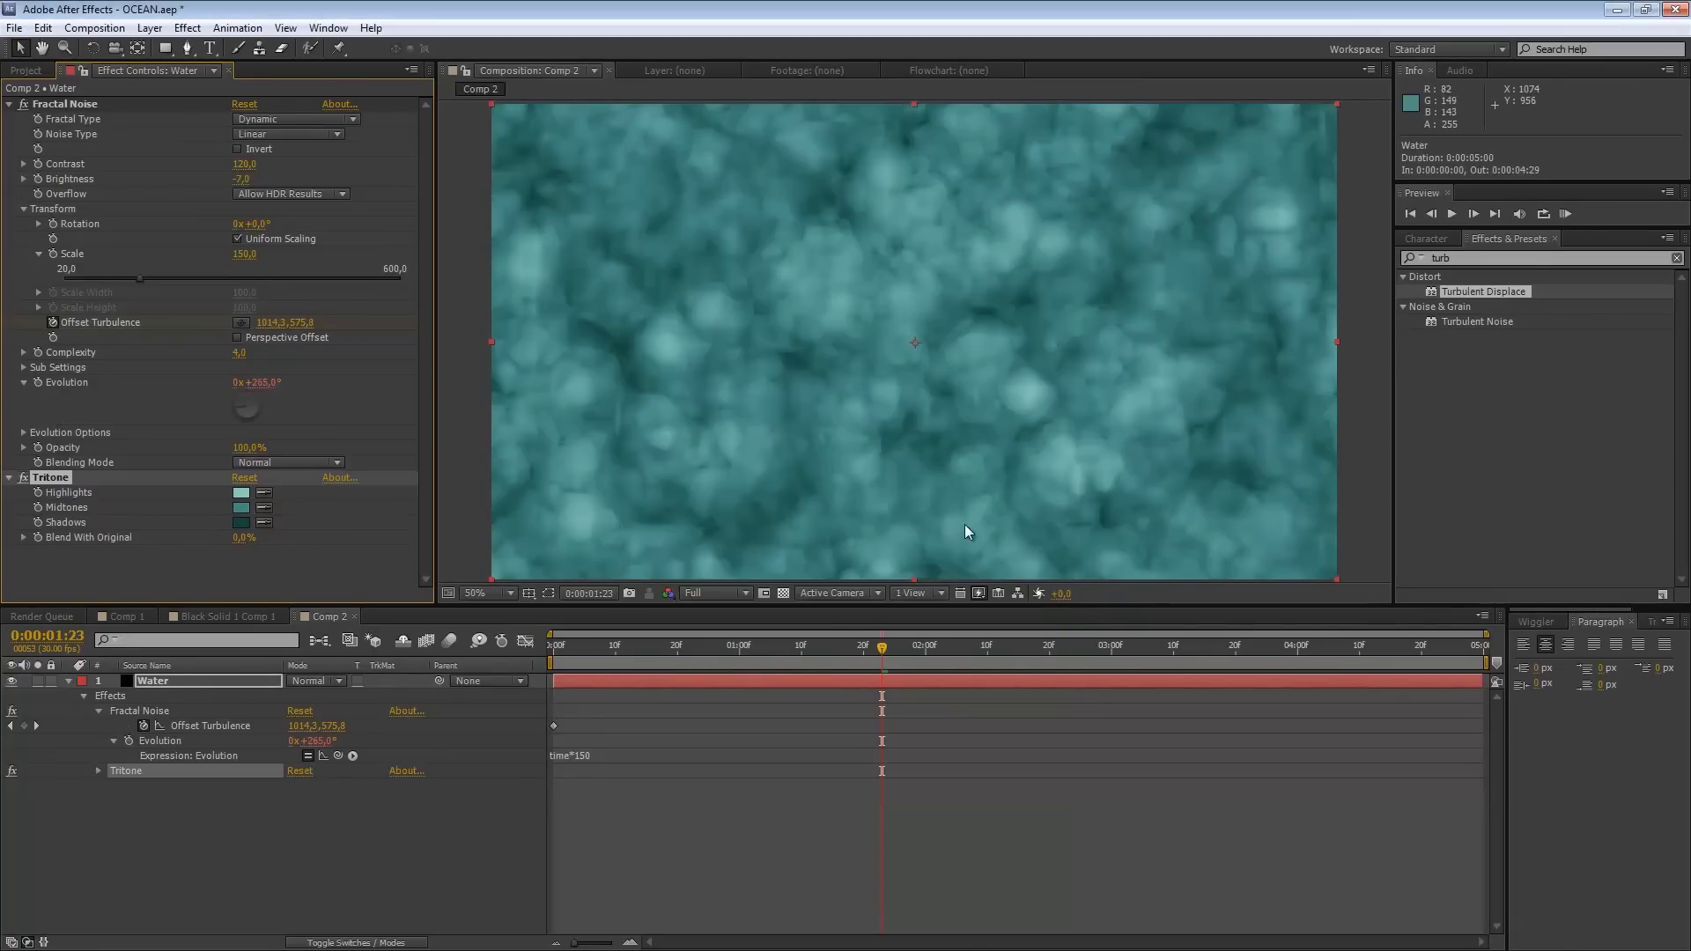
click(241, 522)
mouse_move(757, 731)
mouse_down()
mouse_move(815, 728)
mouse_move(799, 722)
mouse_up()
click(1008, 557)
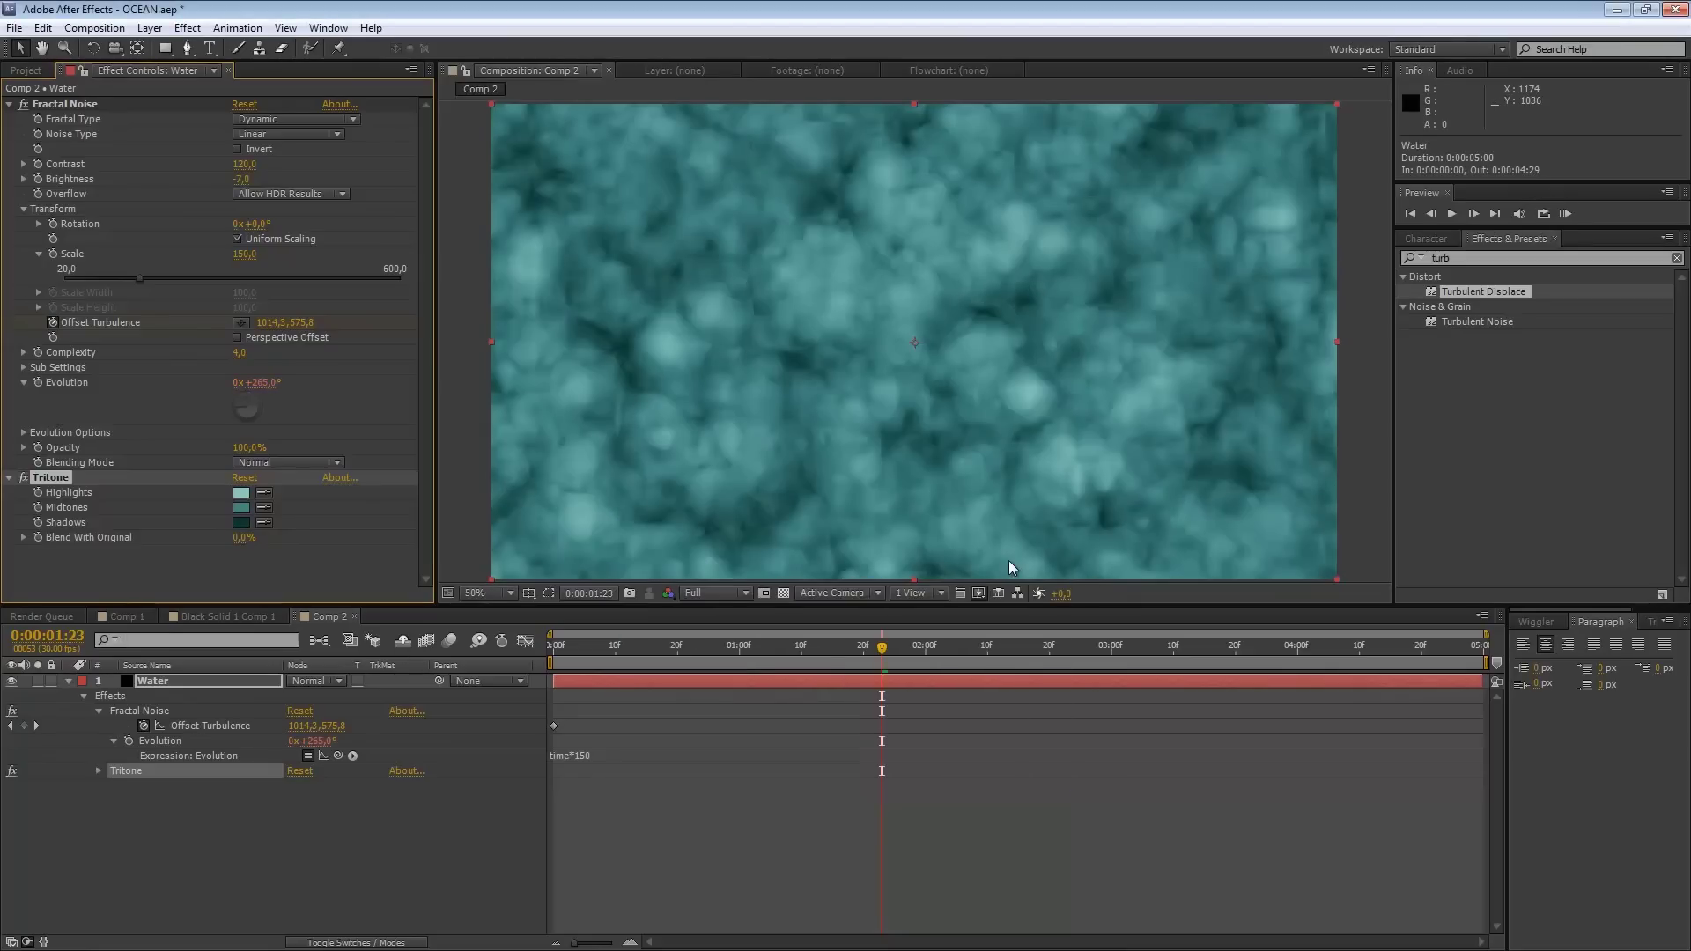
Step: Lighten the Tritone Highlights colour to a paler teal and view the whole frame at 25%
click(240, 492)
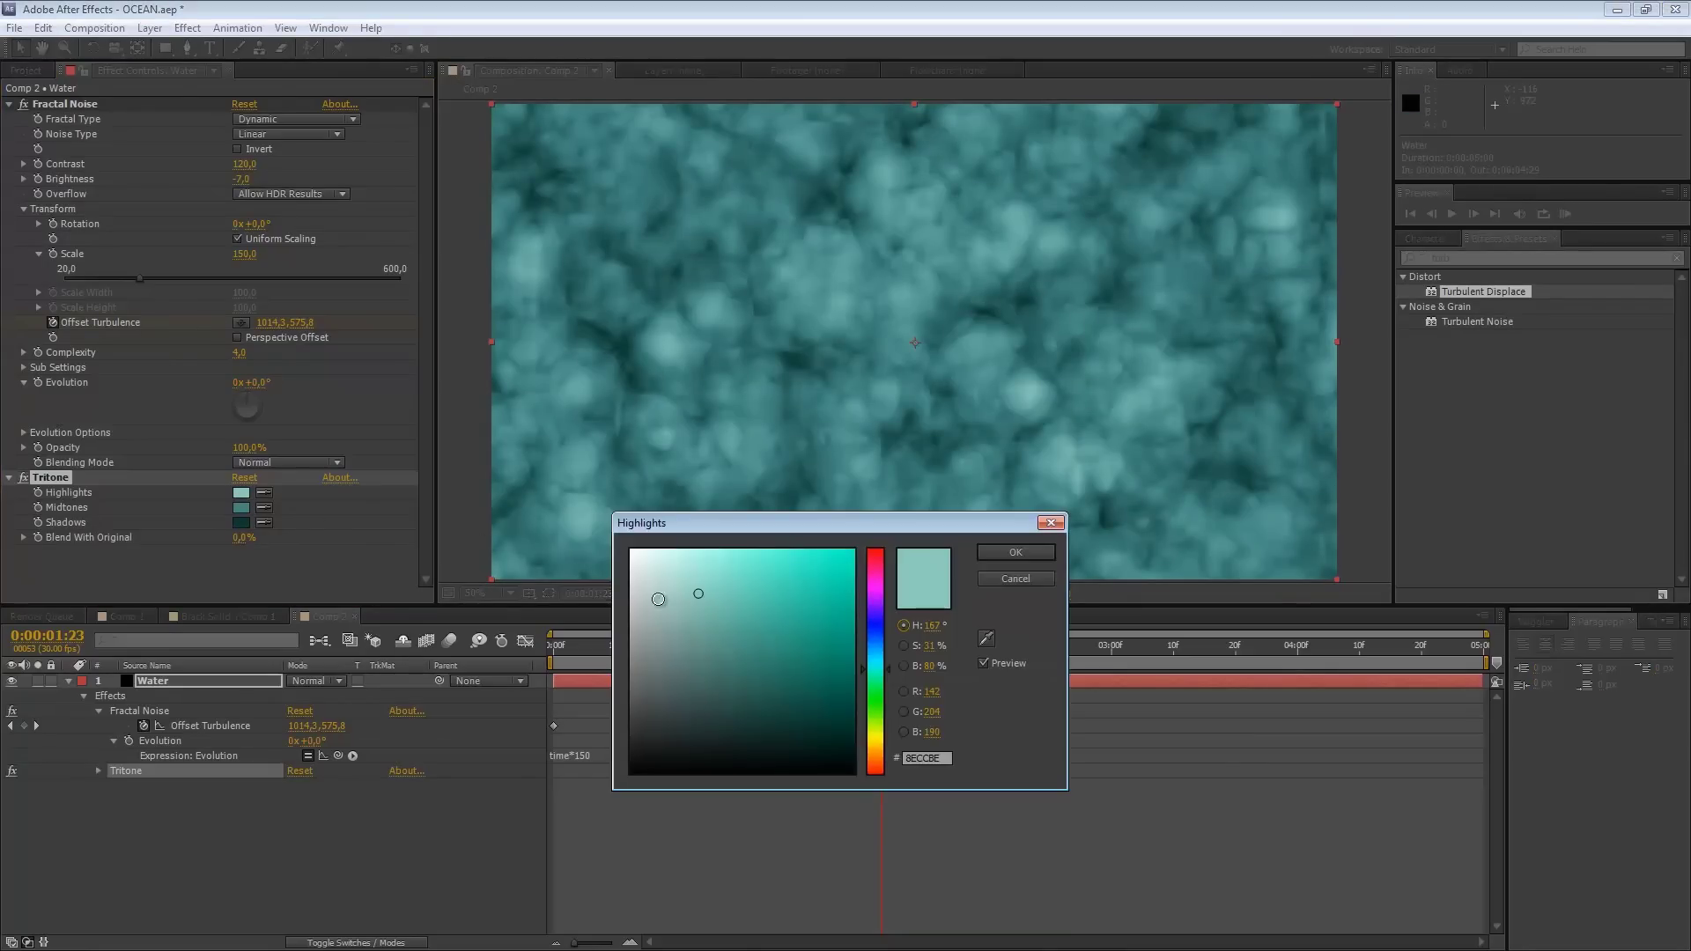
click(685, 582)
click(1010, 553)
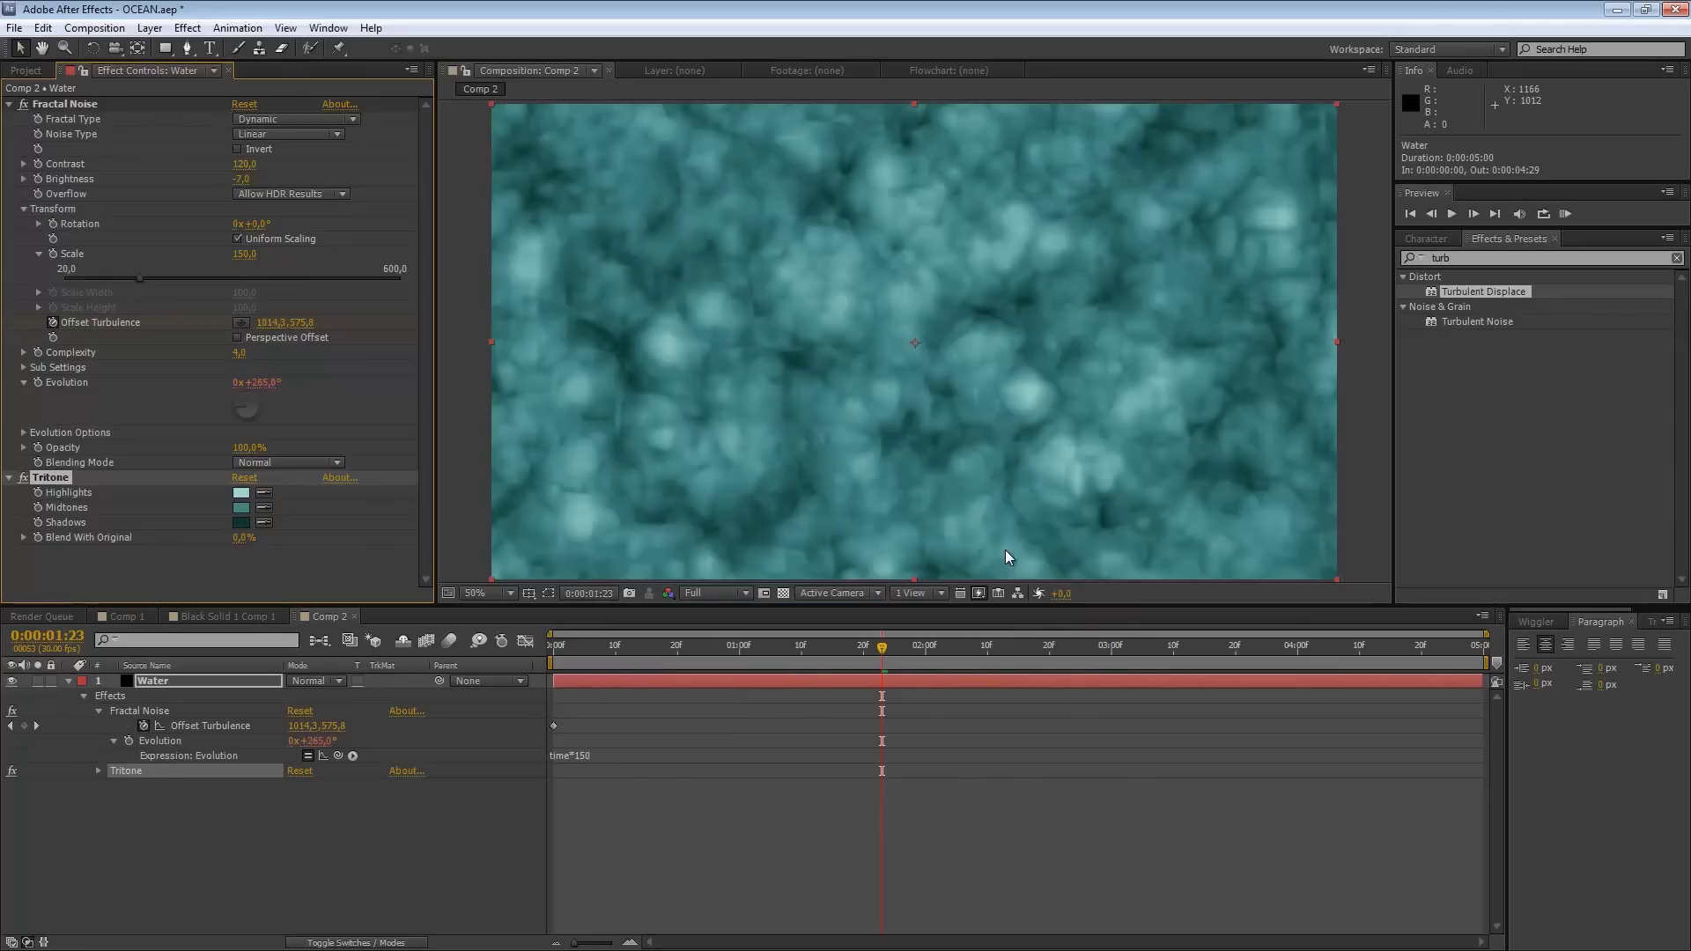
scroll(929, 478, down, 1)
scroll(928, 479, up, 1)
key(comma)
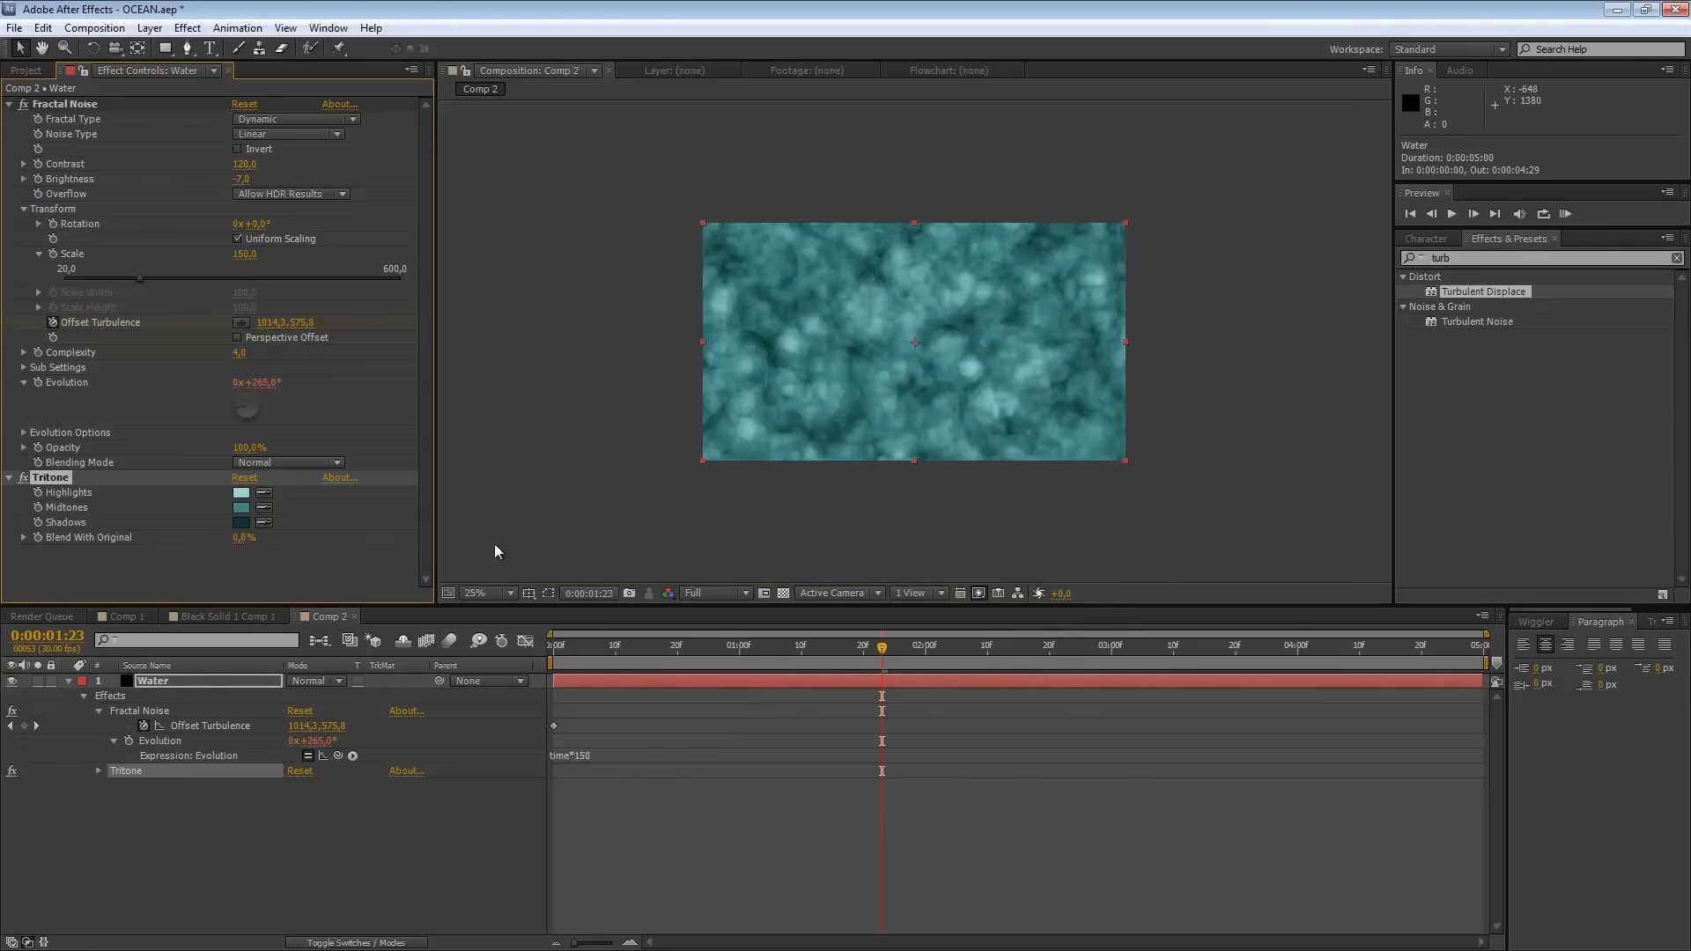
click(189, 679)
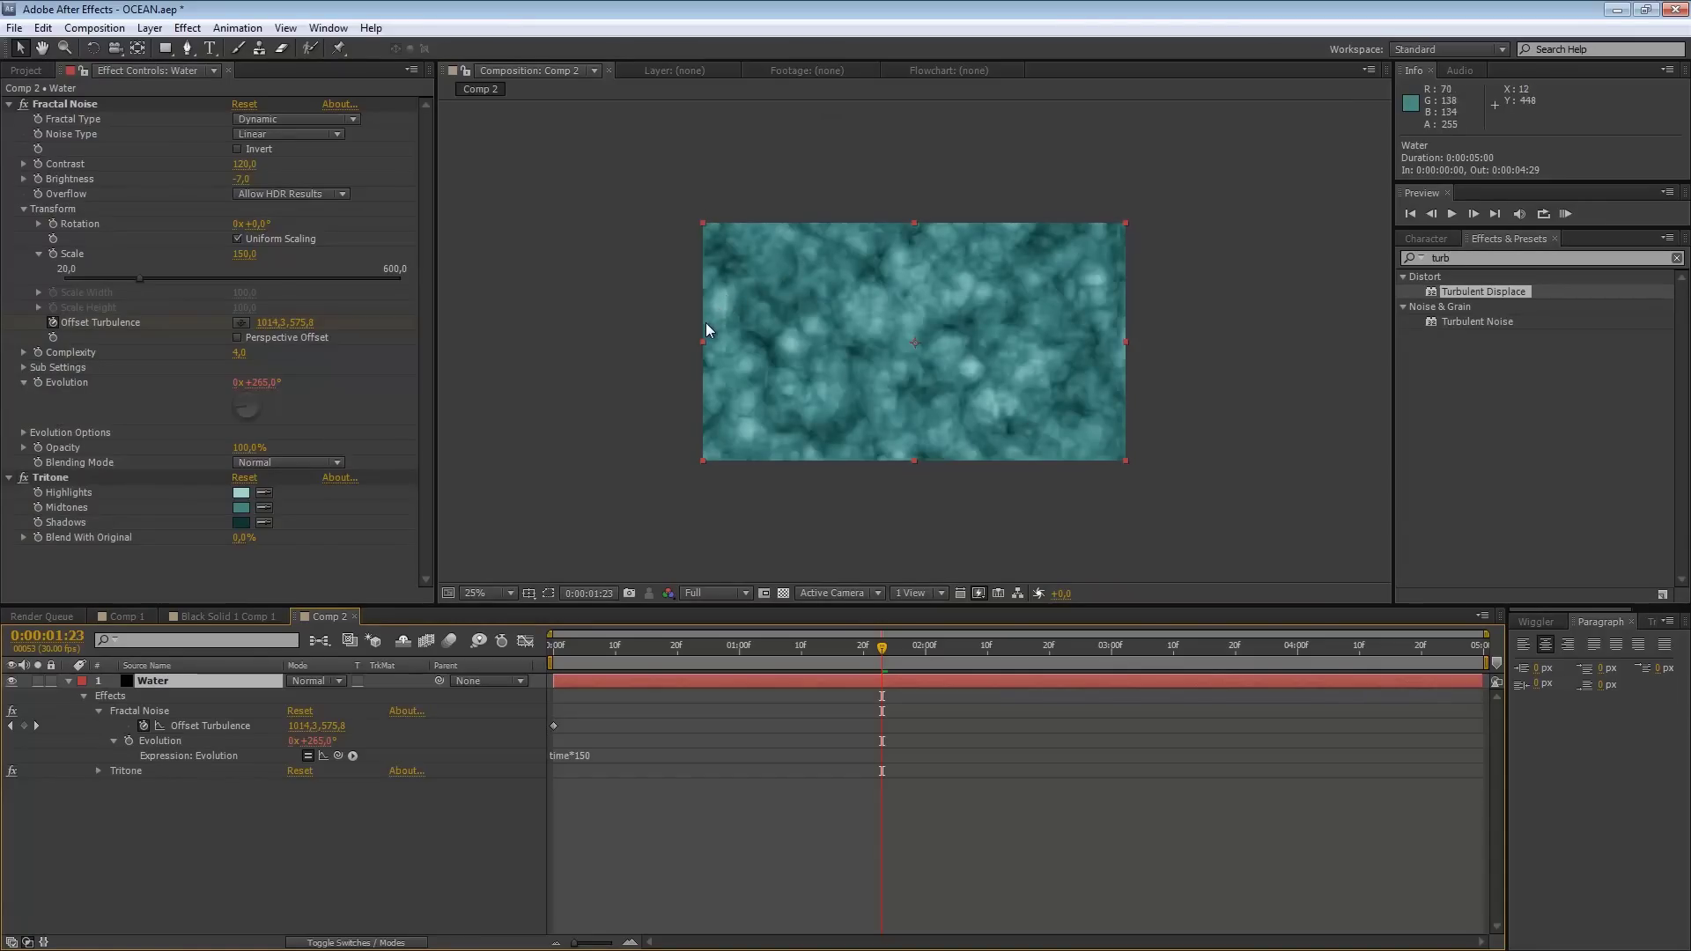
key(ctrl+shift+c)
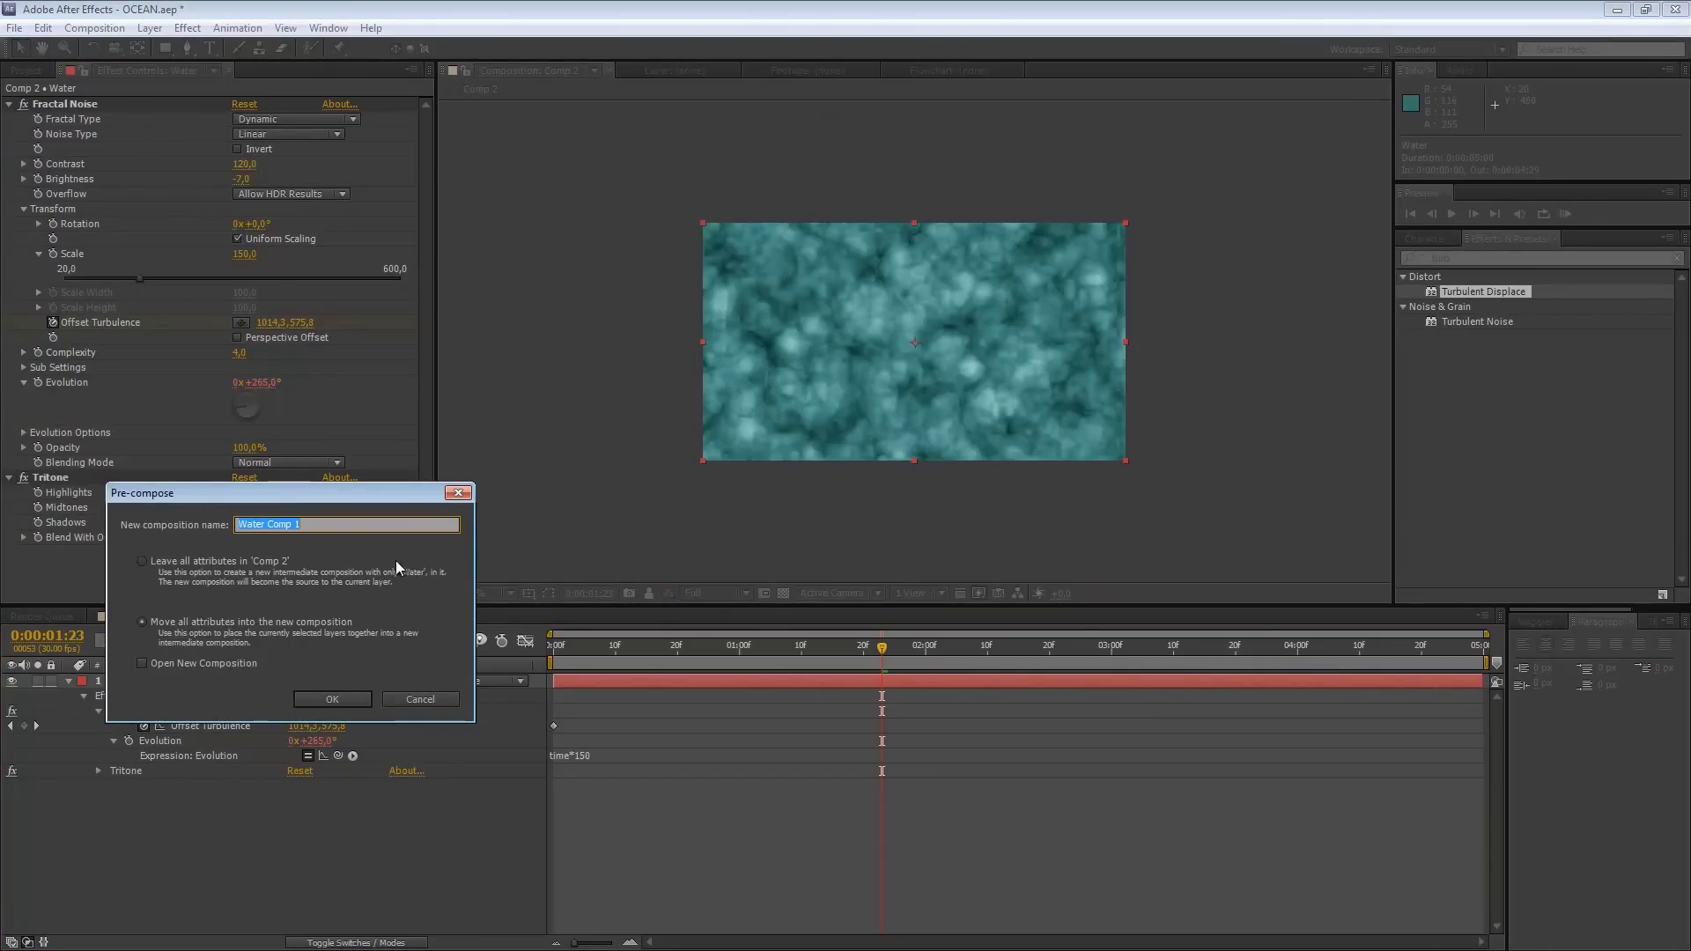
click(458, 492)
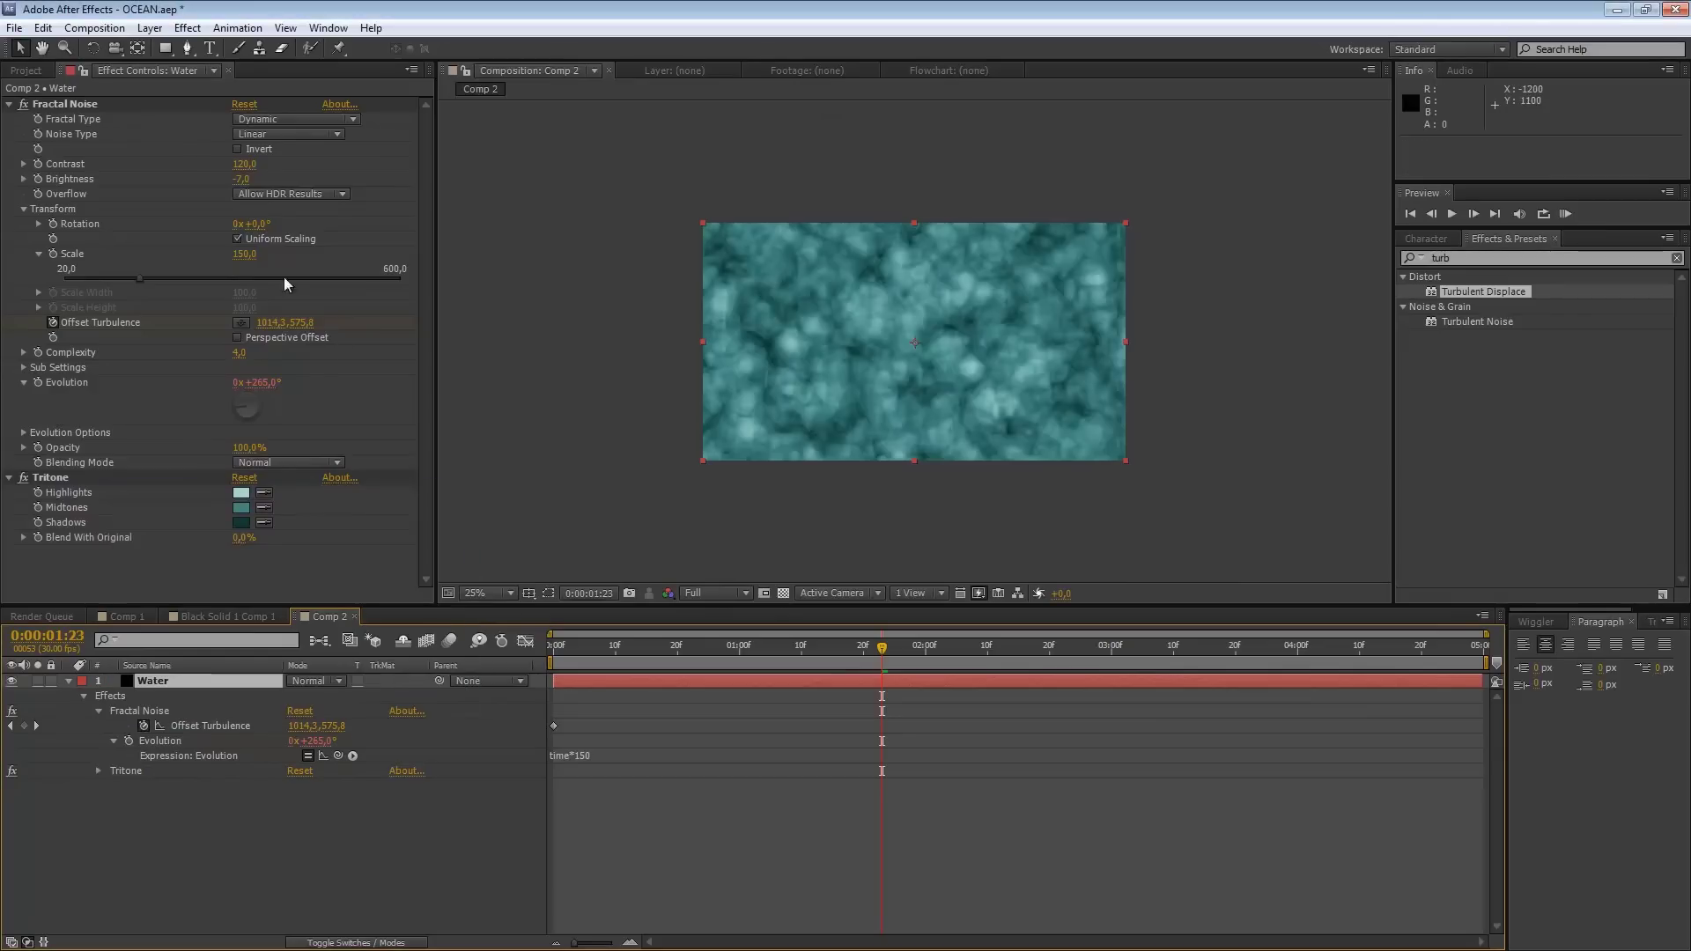
click(109, 33)
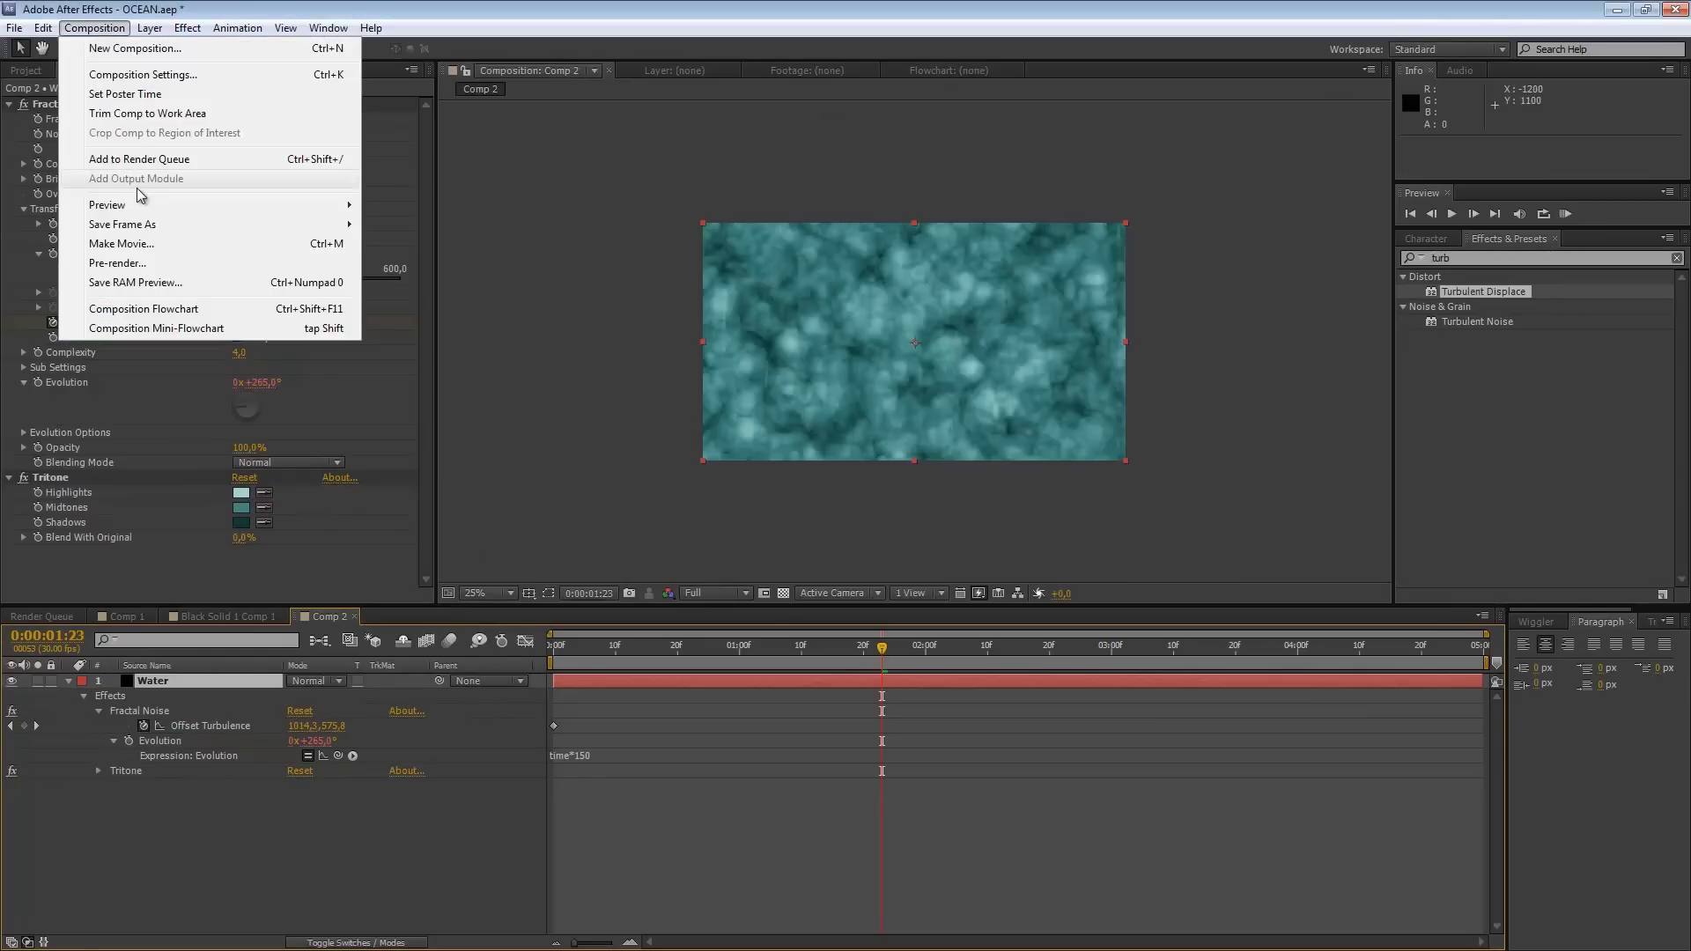
mouse_move(148, 30)
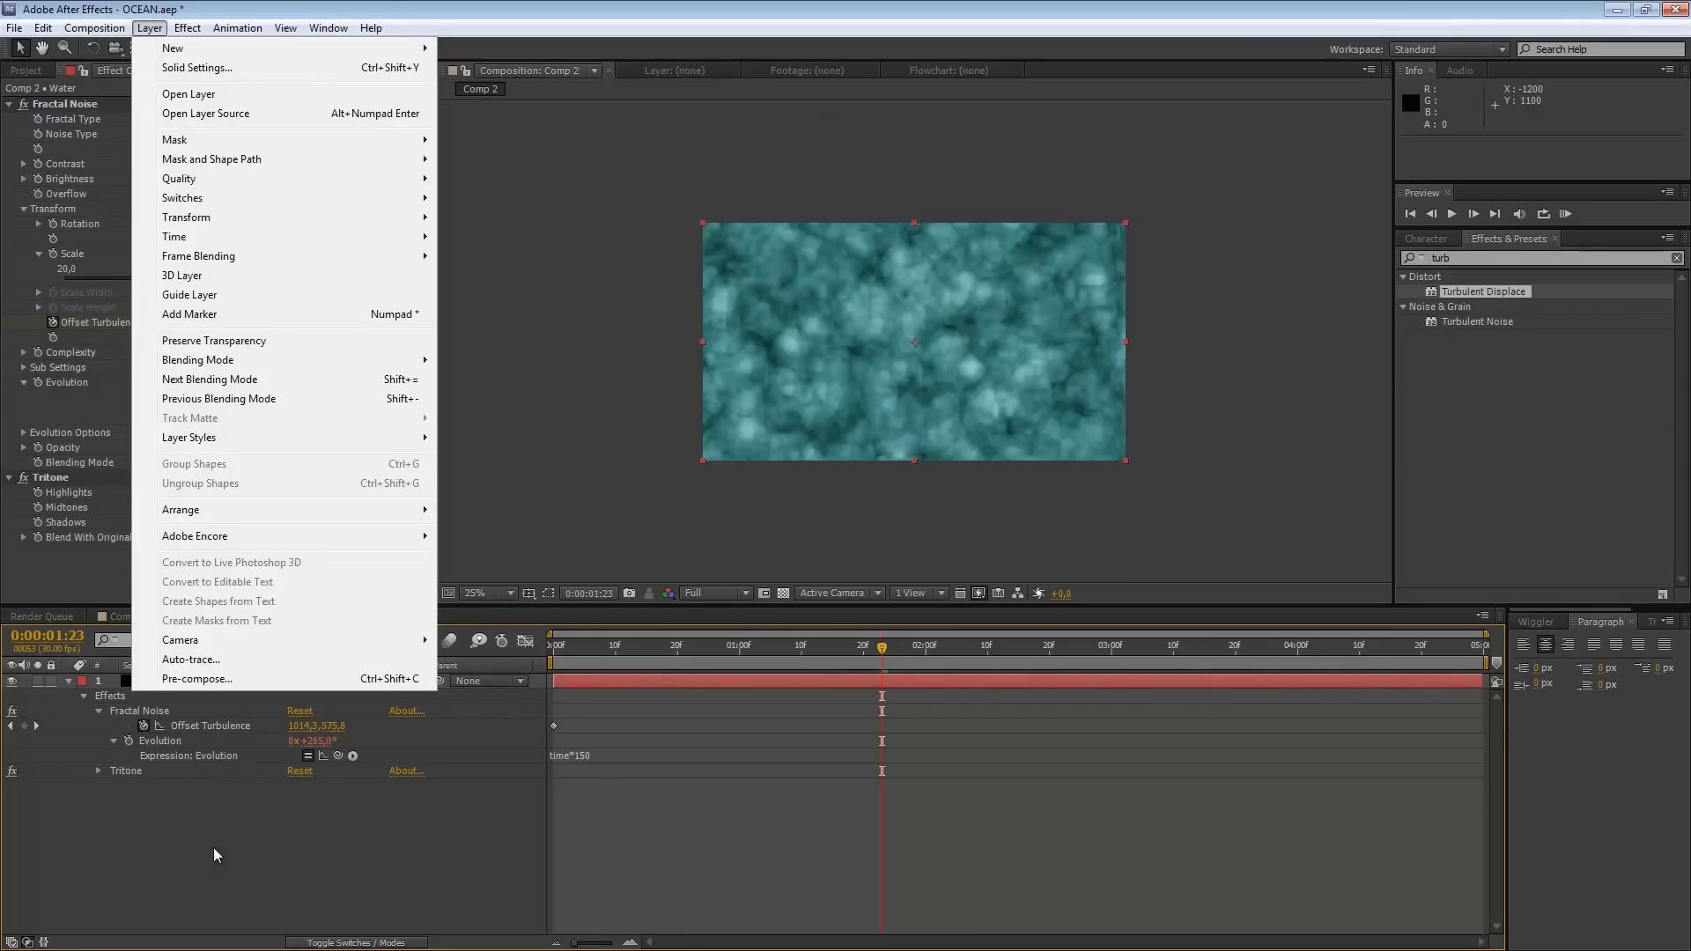
click(166, 778)
Step: Pre-compose the Water layer as "Water Fractal Noise", moving all attributes into the new composition
click(151, 687)
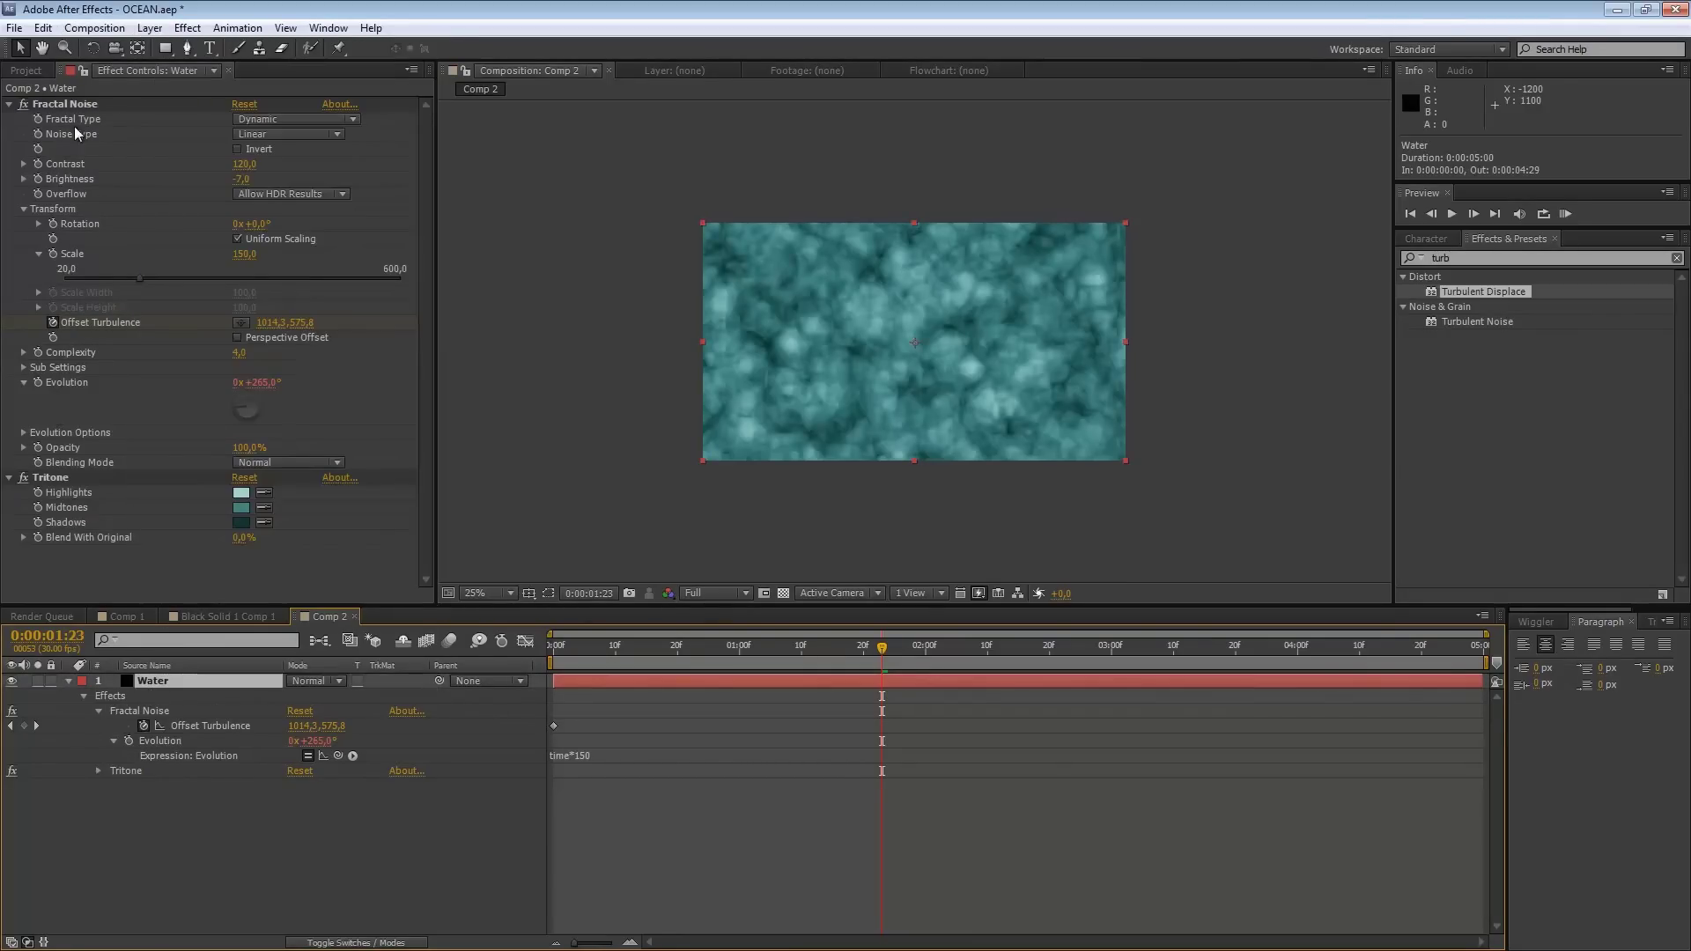
click(149, 28)
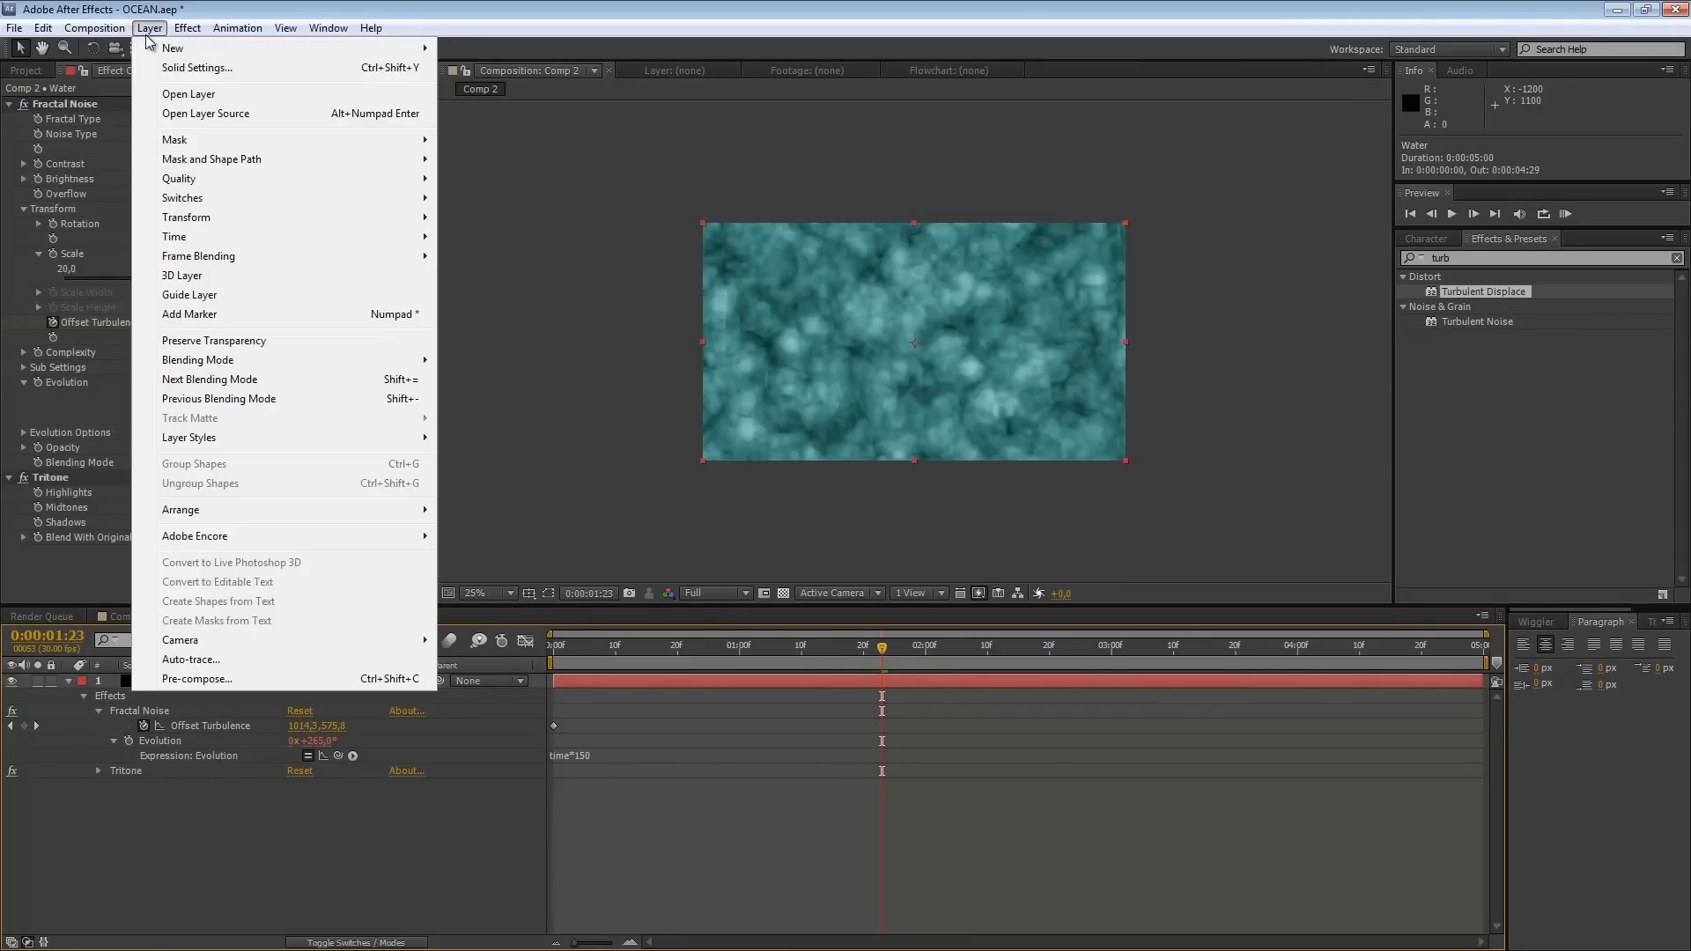
click(211, 682)
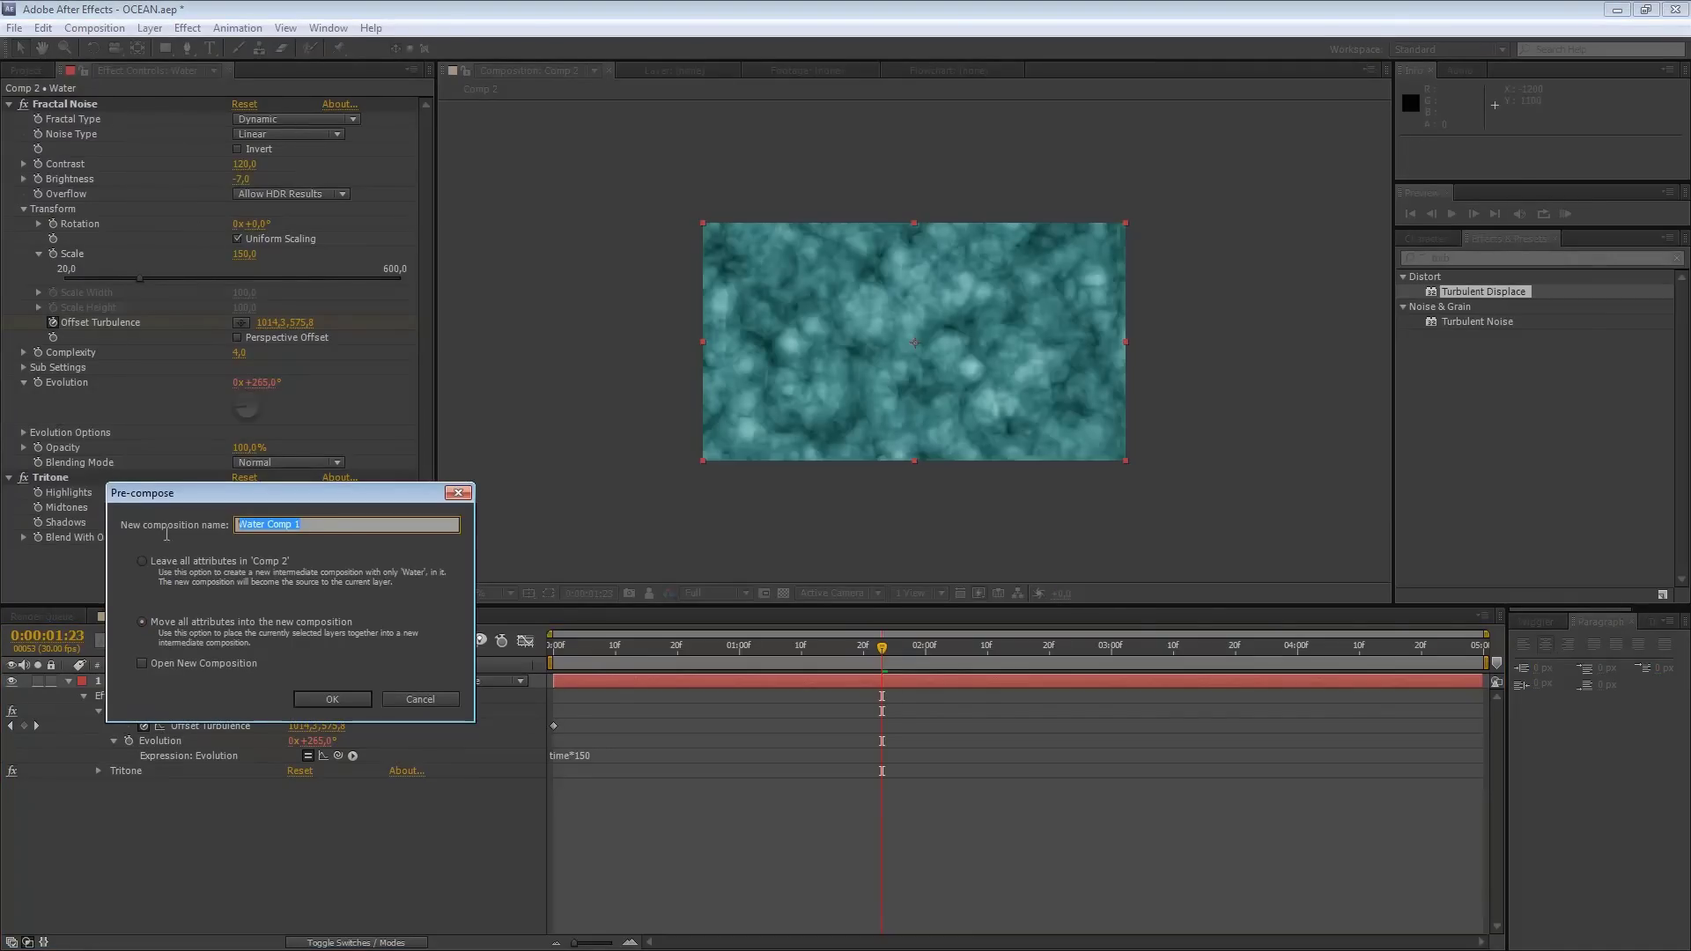
text(Water Fractal NN)
key(BackSpace)
text(oise)
key(Return)
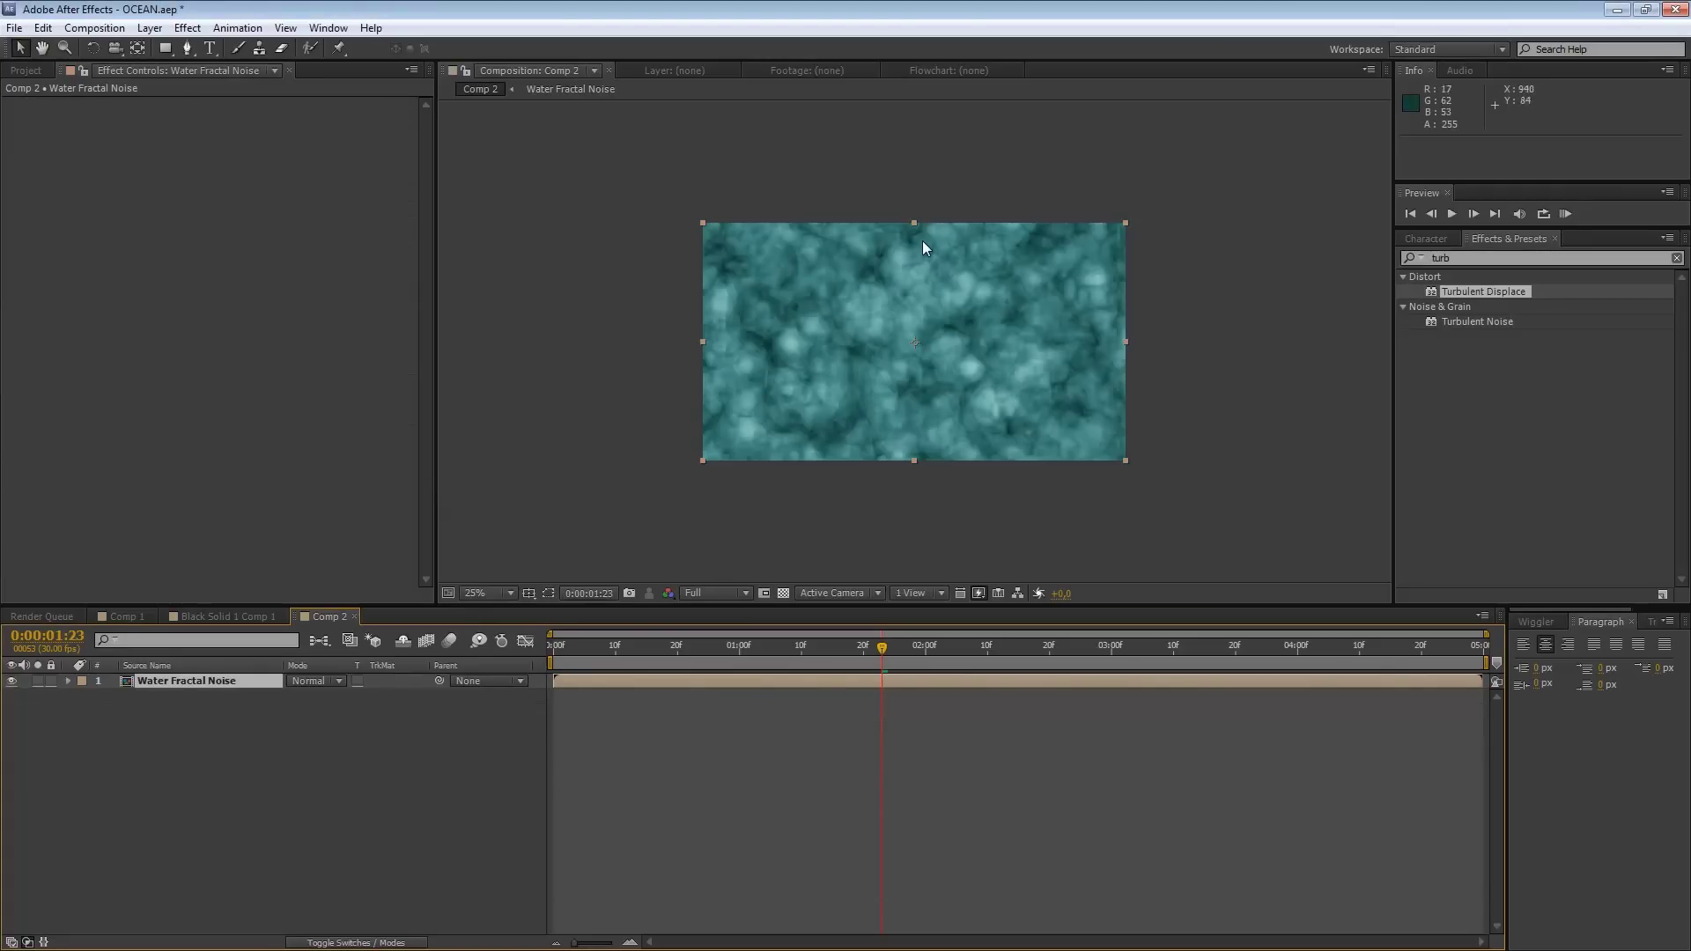
Step: Search the Effects & Presets for "cc glass"
key(ctrl+5)
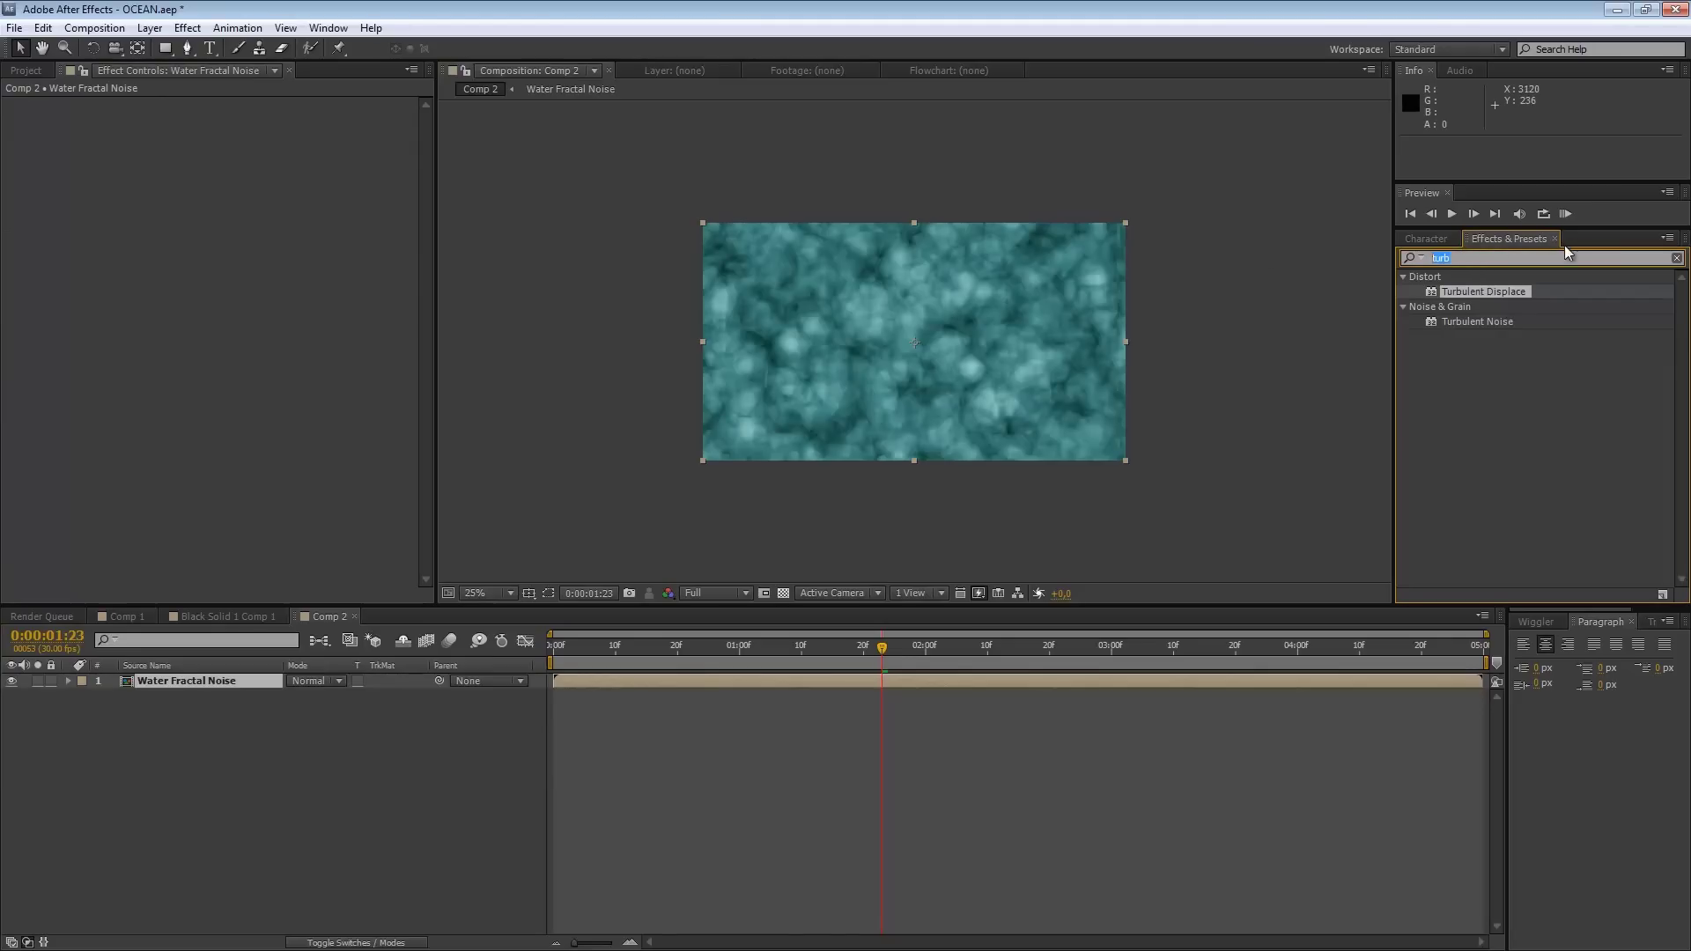
click(188, 27)
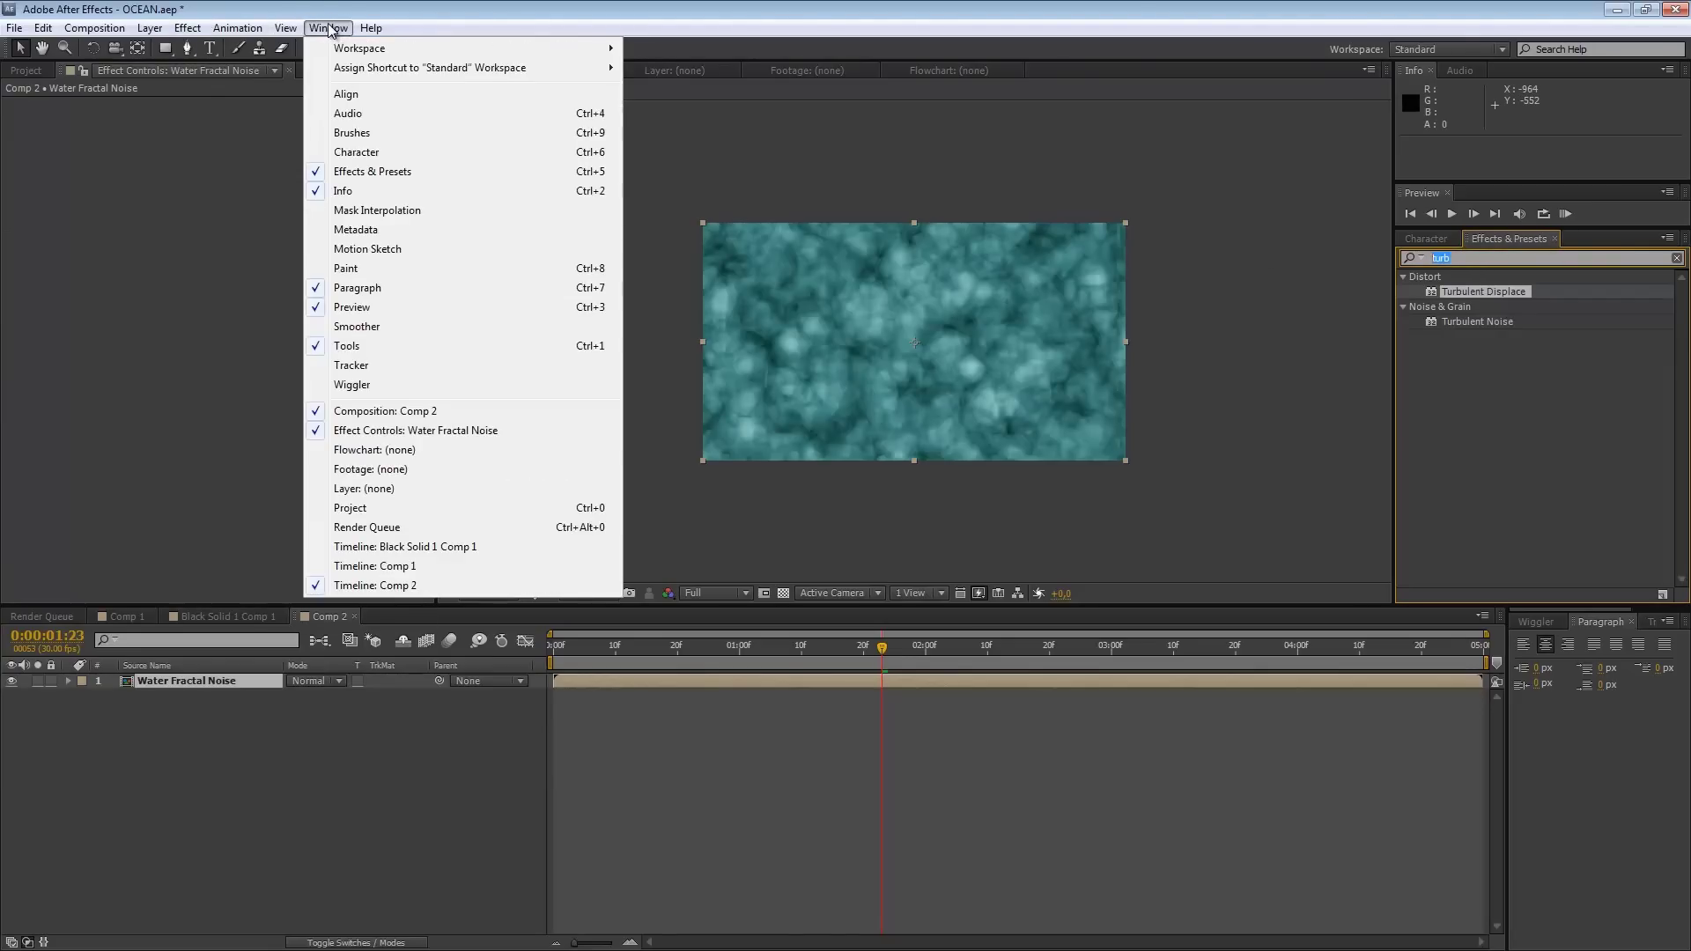
mouse_move(327, 28)
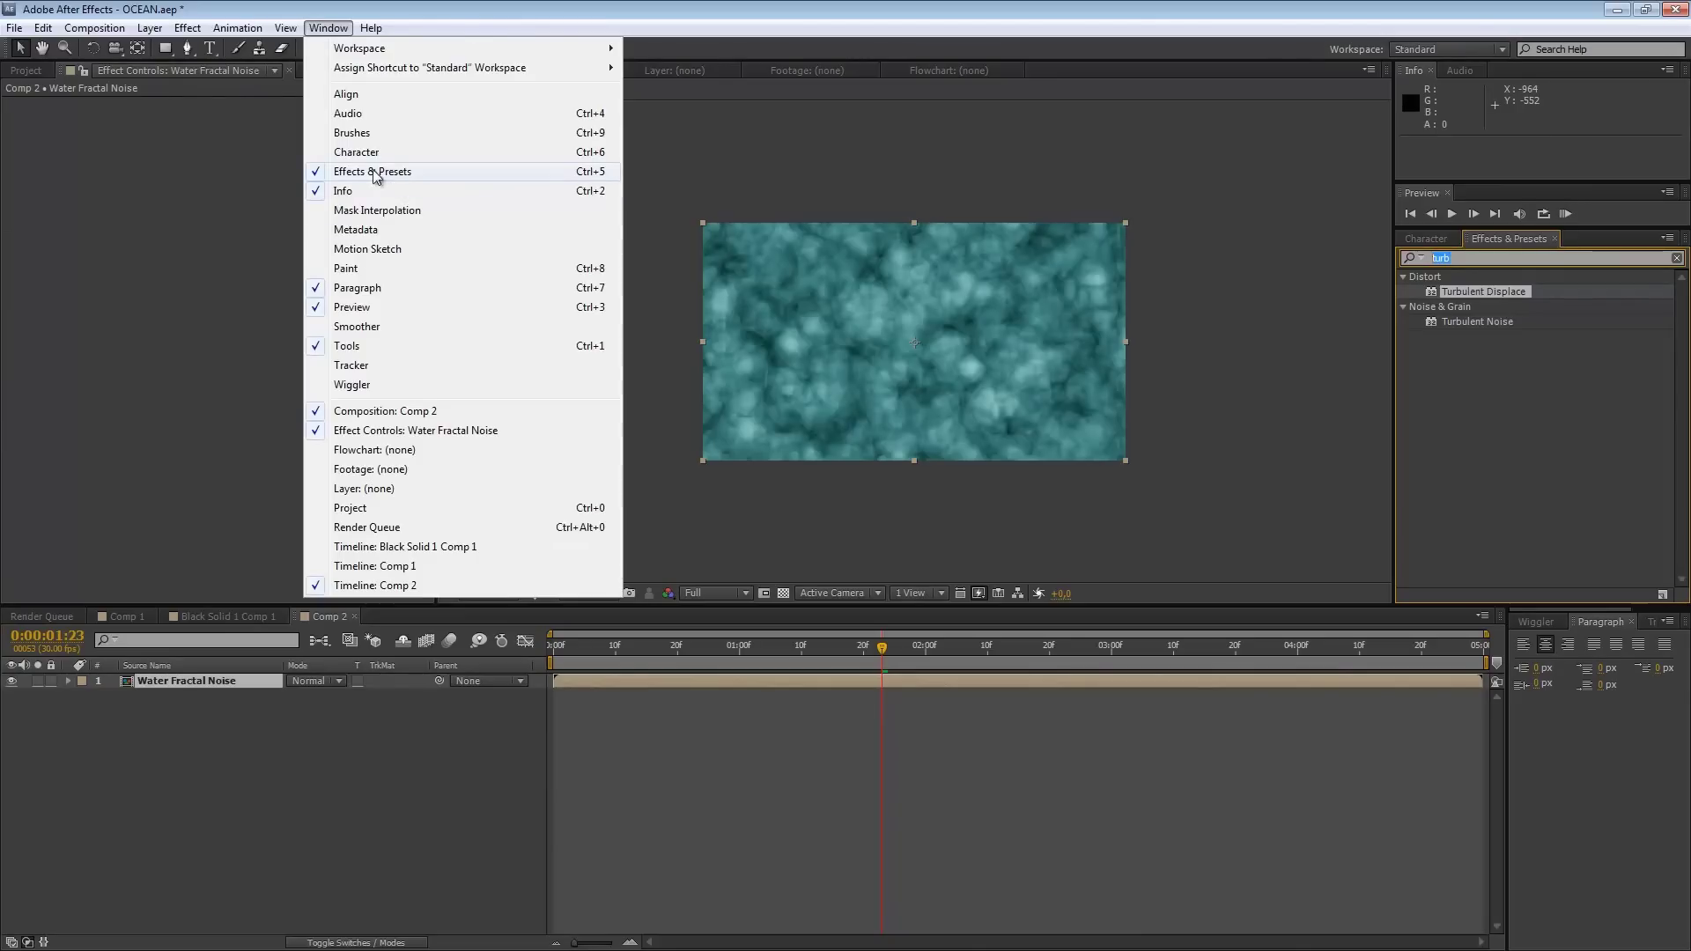
click(1475, 263)
drag(1486, 261, 1320, 262)
text(cc)
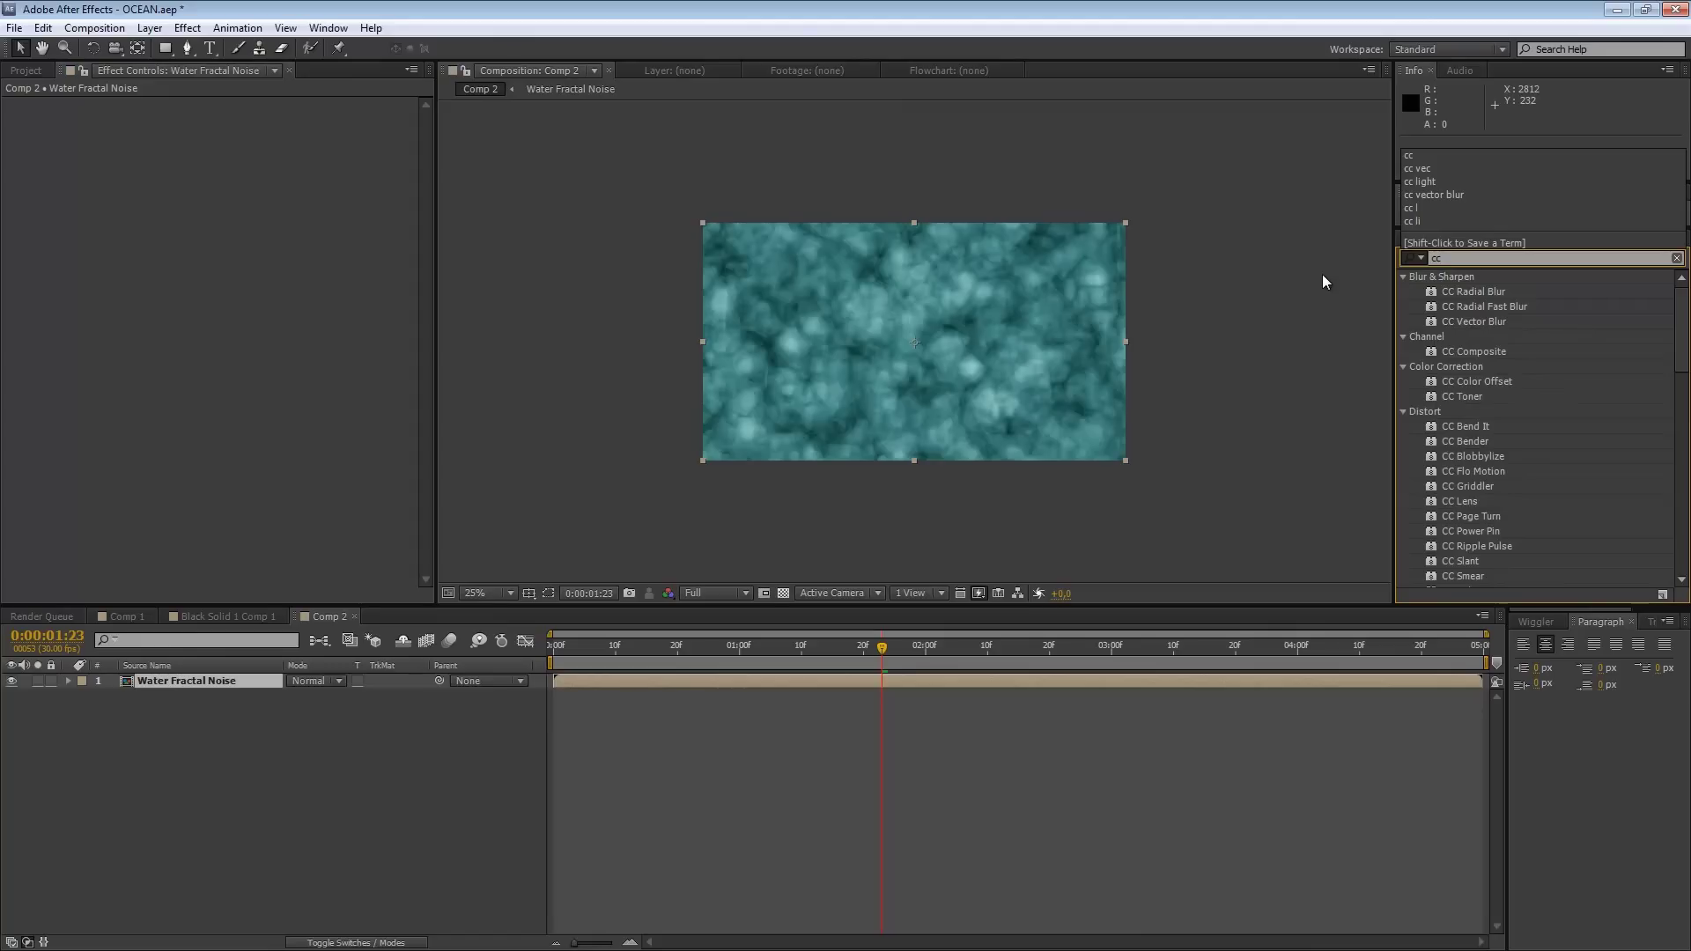
text( glass)
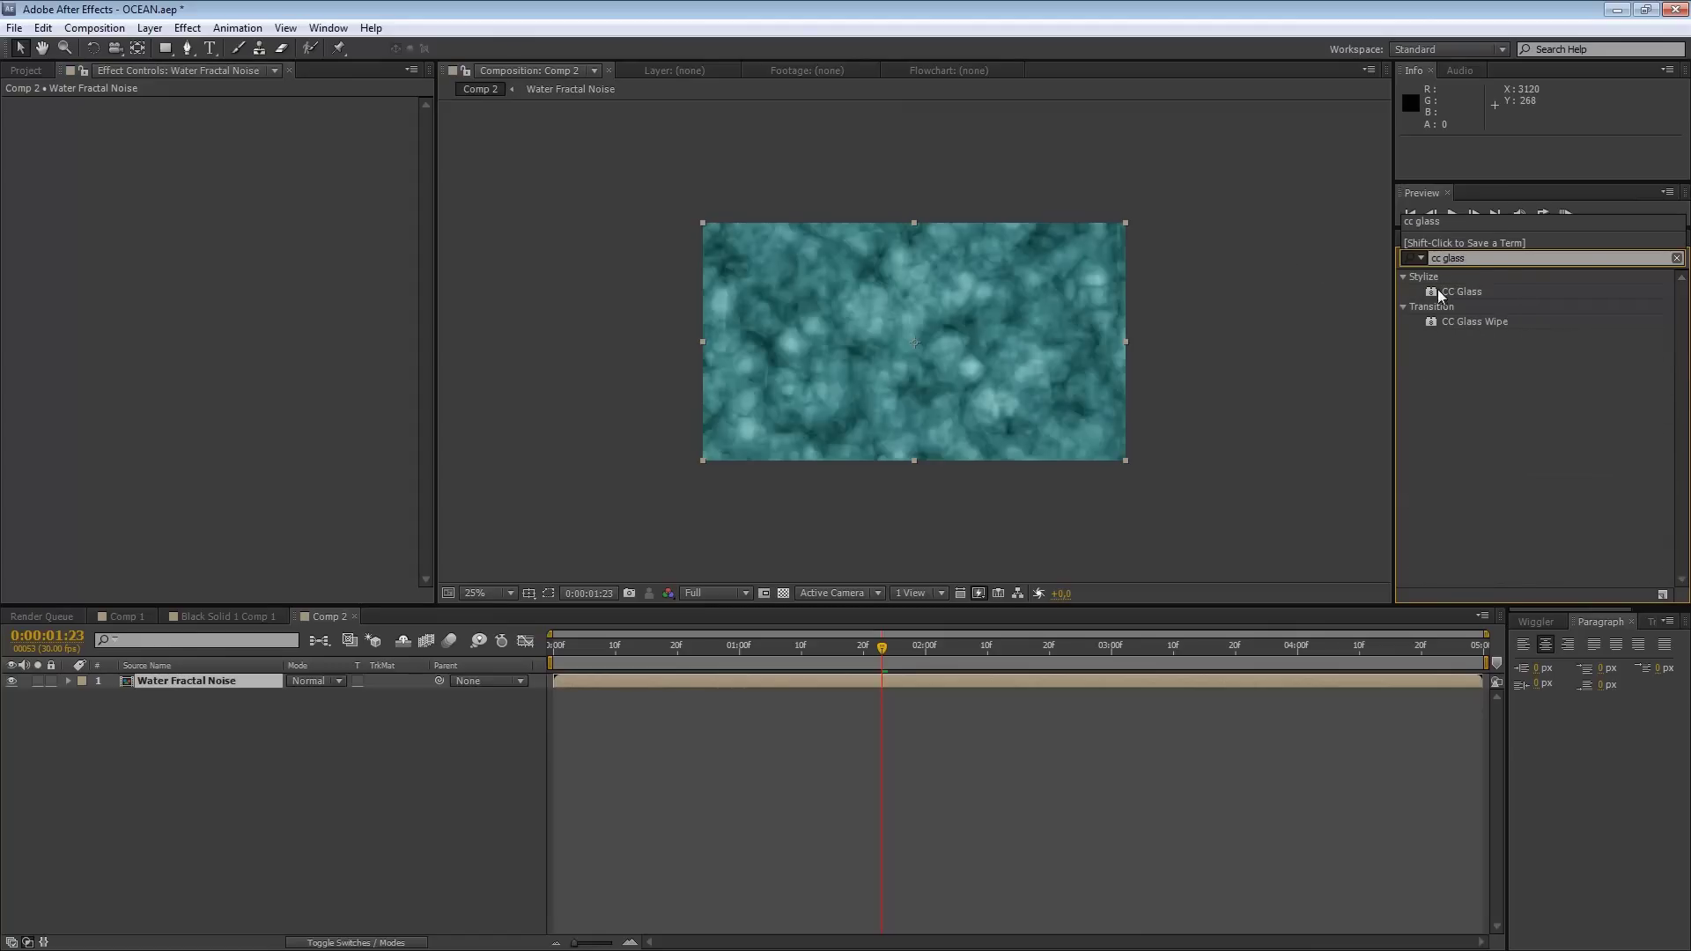
Step: Apply the CC Glass effect to the Water Fractal Noise layer and expand its Surface settings
click(1037, 684)
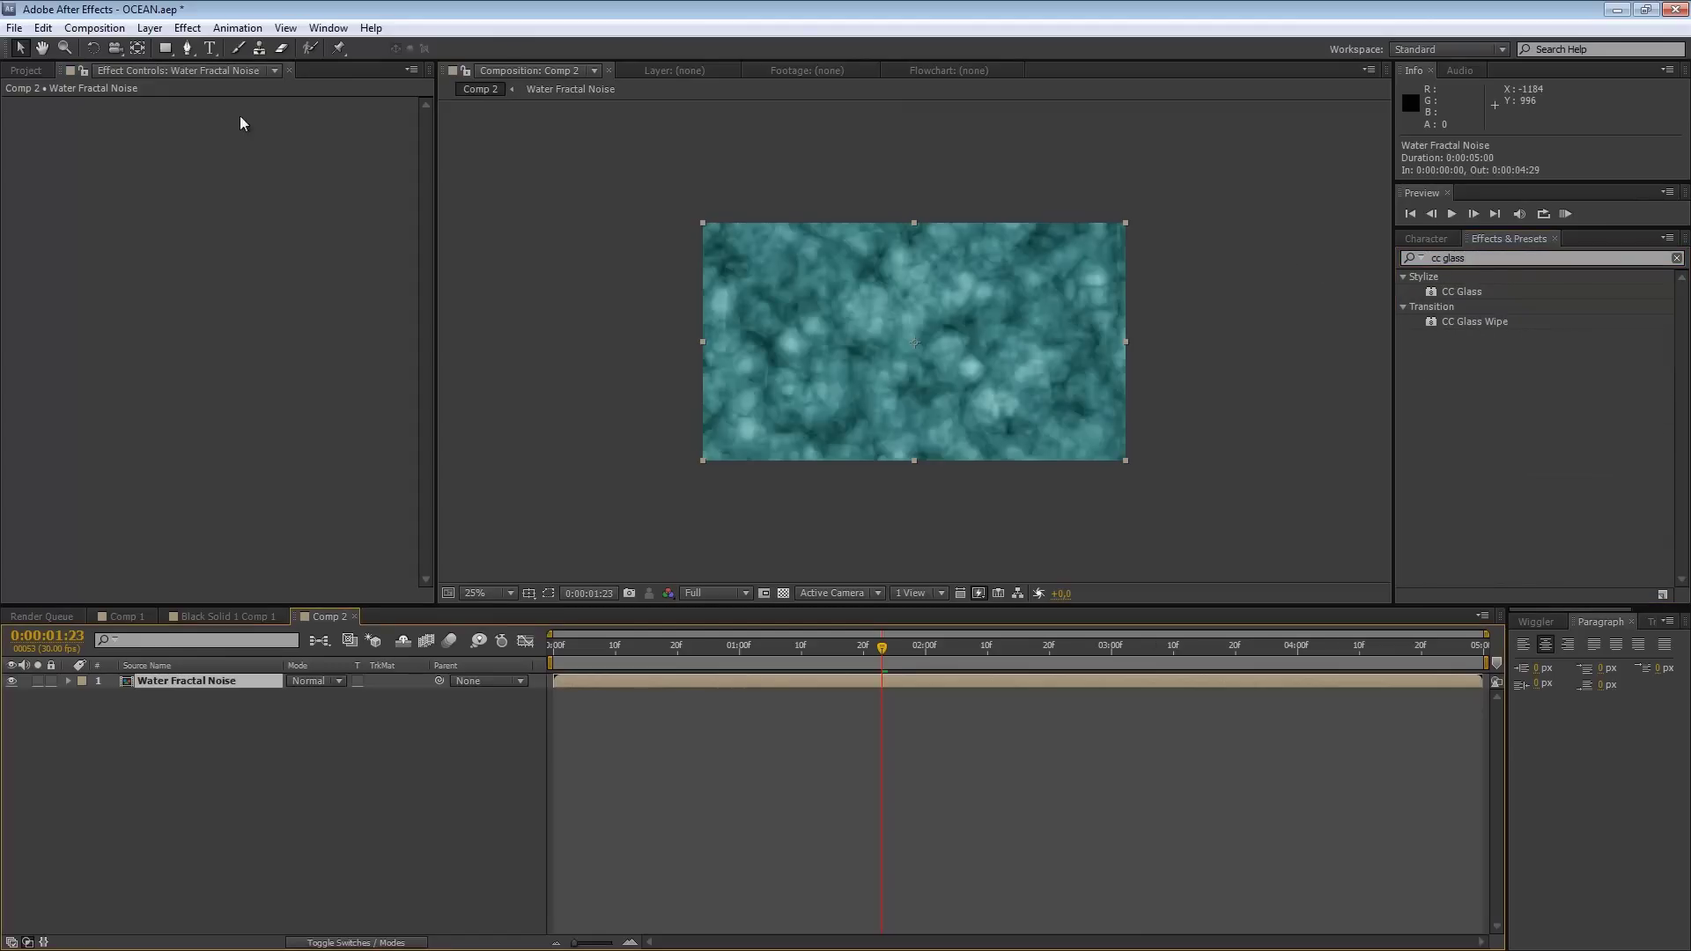
click(238, 28)
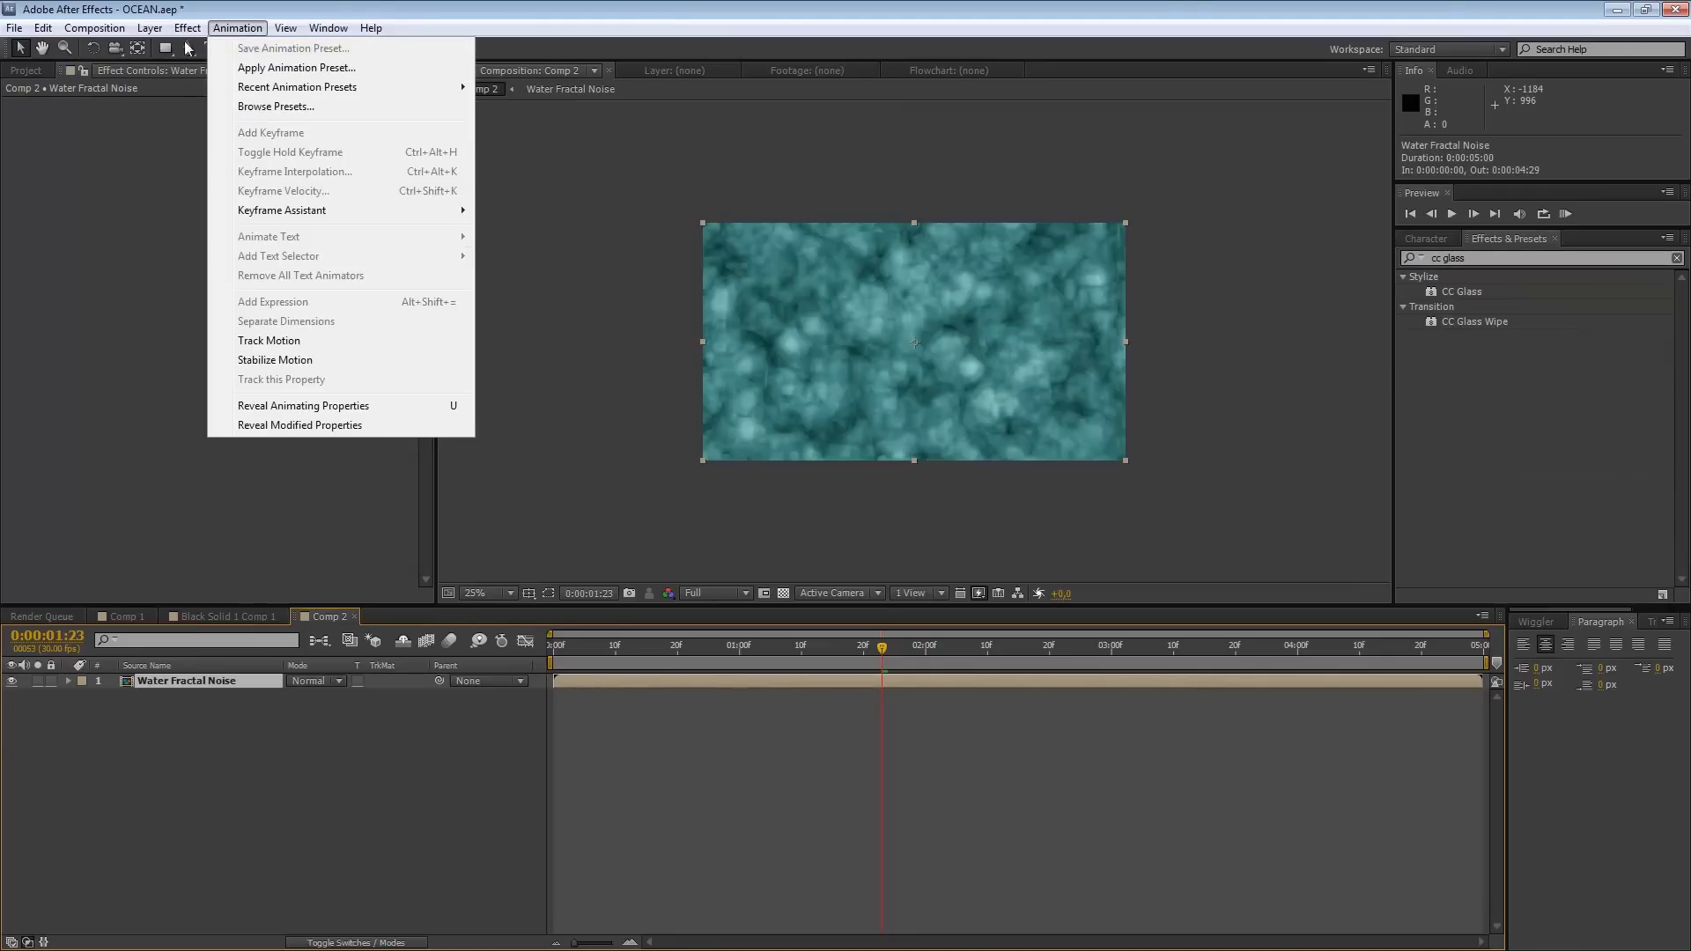
mouse_move(188, 28)
mouse_move(231, 482)
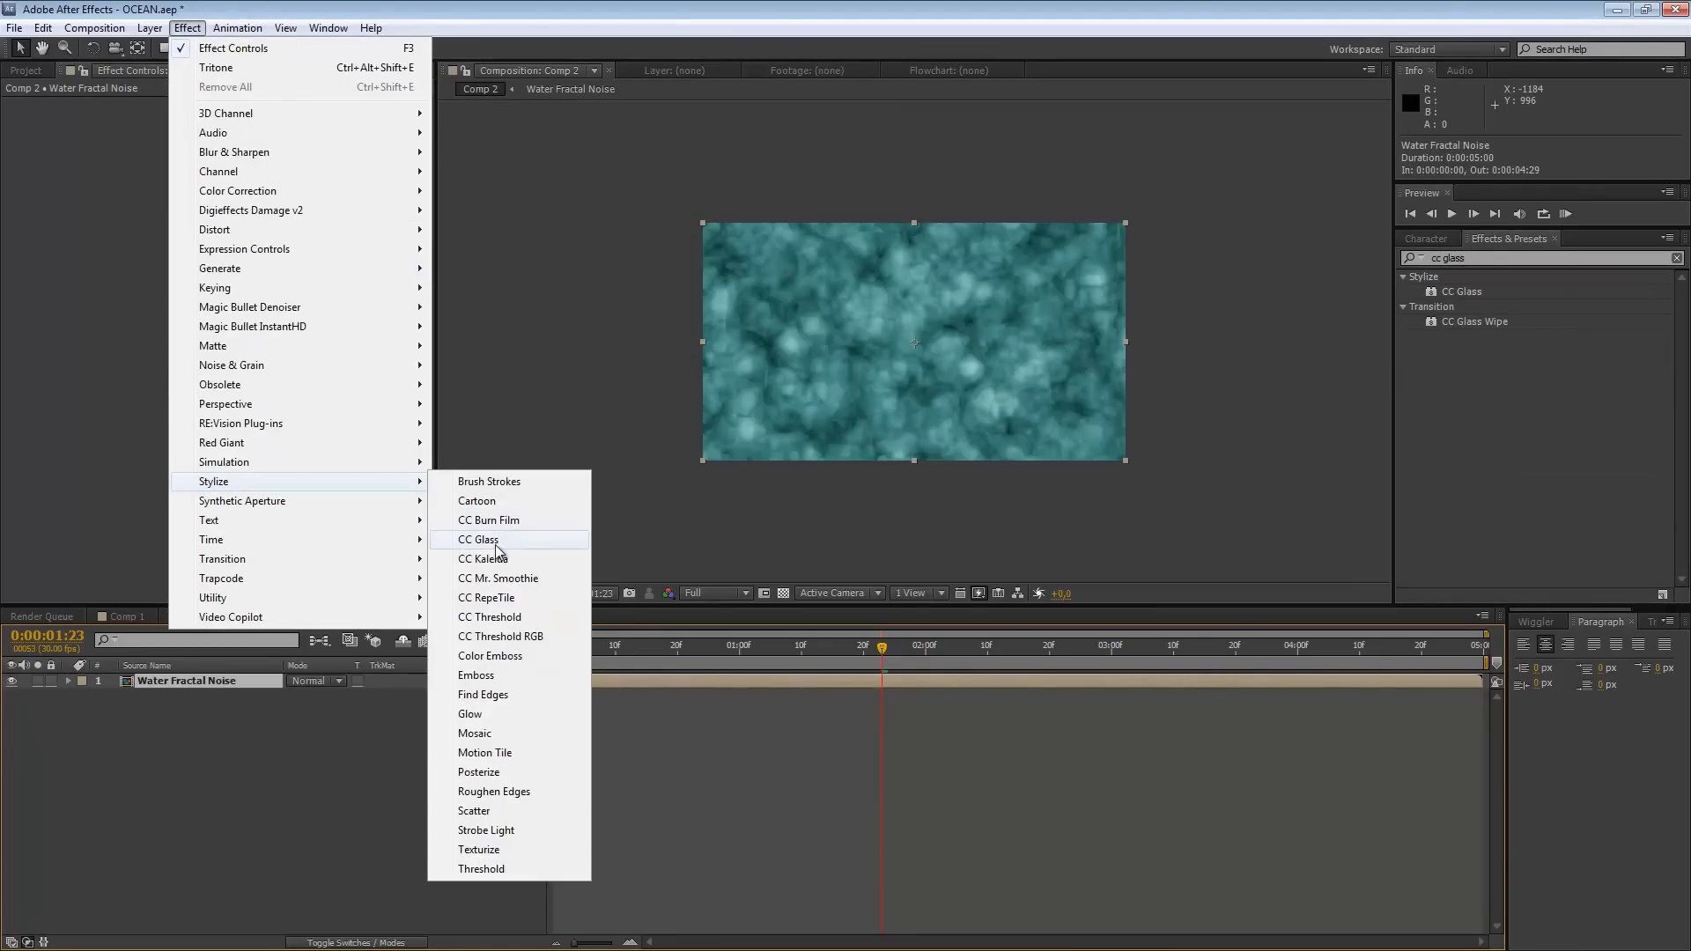
click(1463, 291)
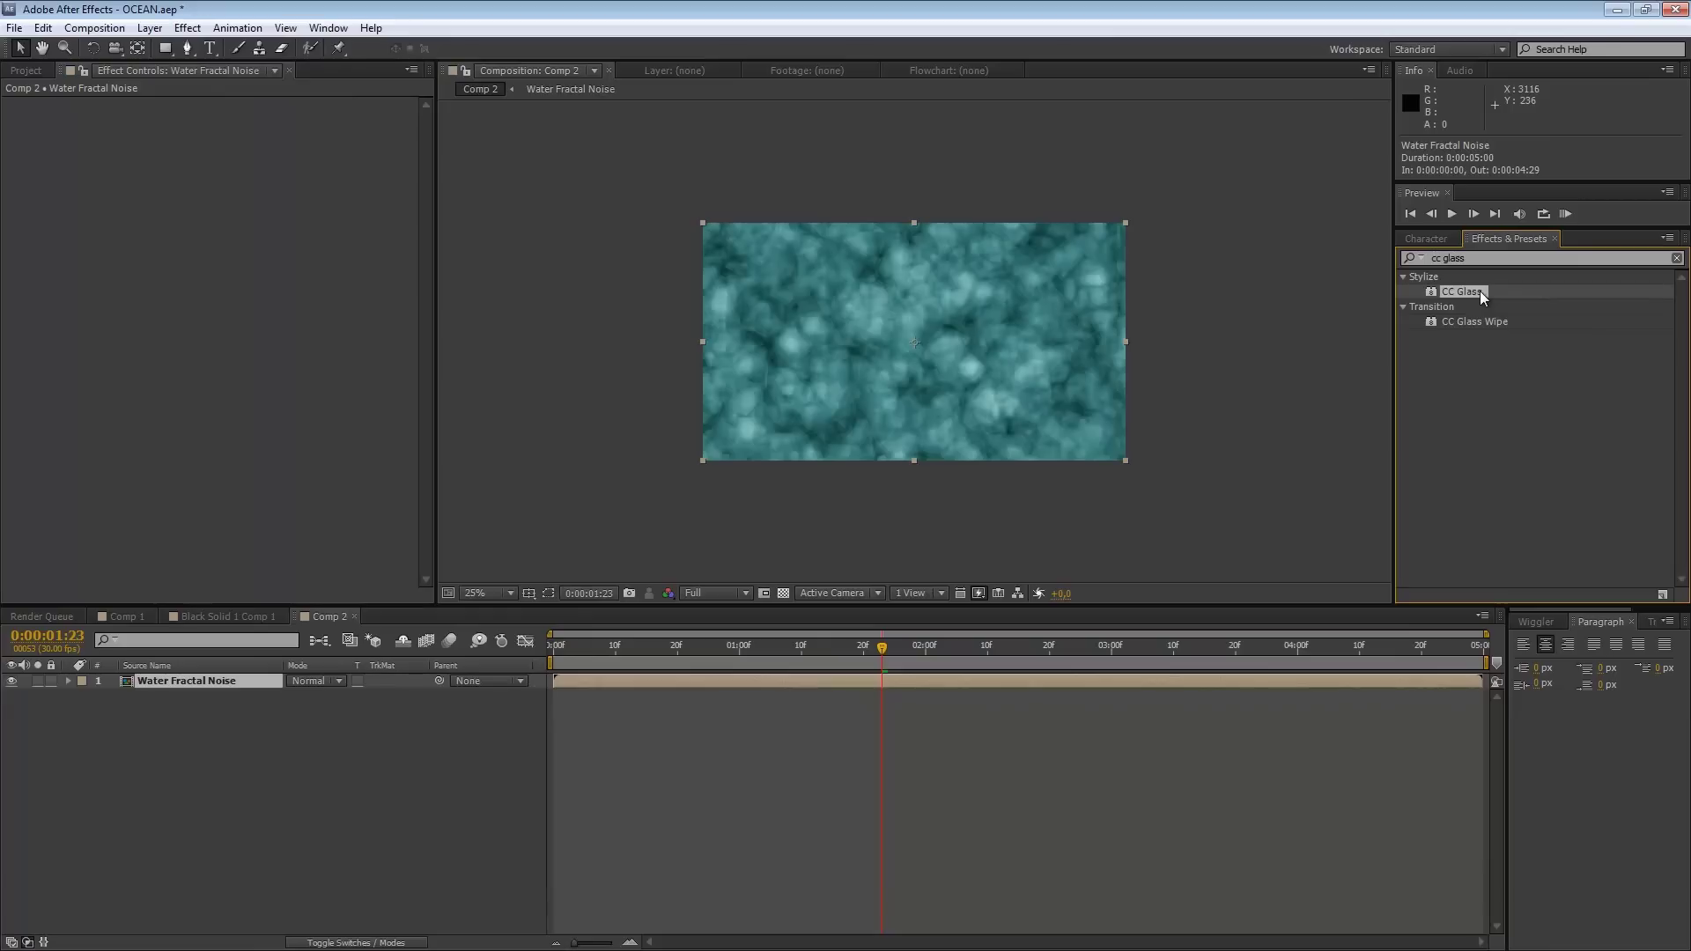
drag(1479, 292, 666, 681)
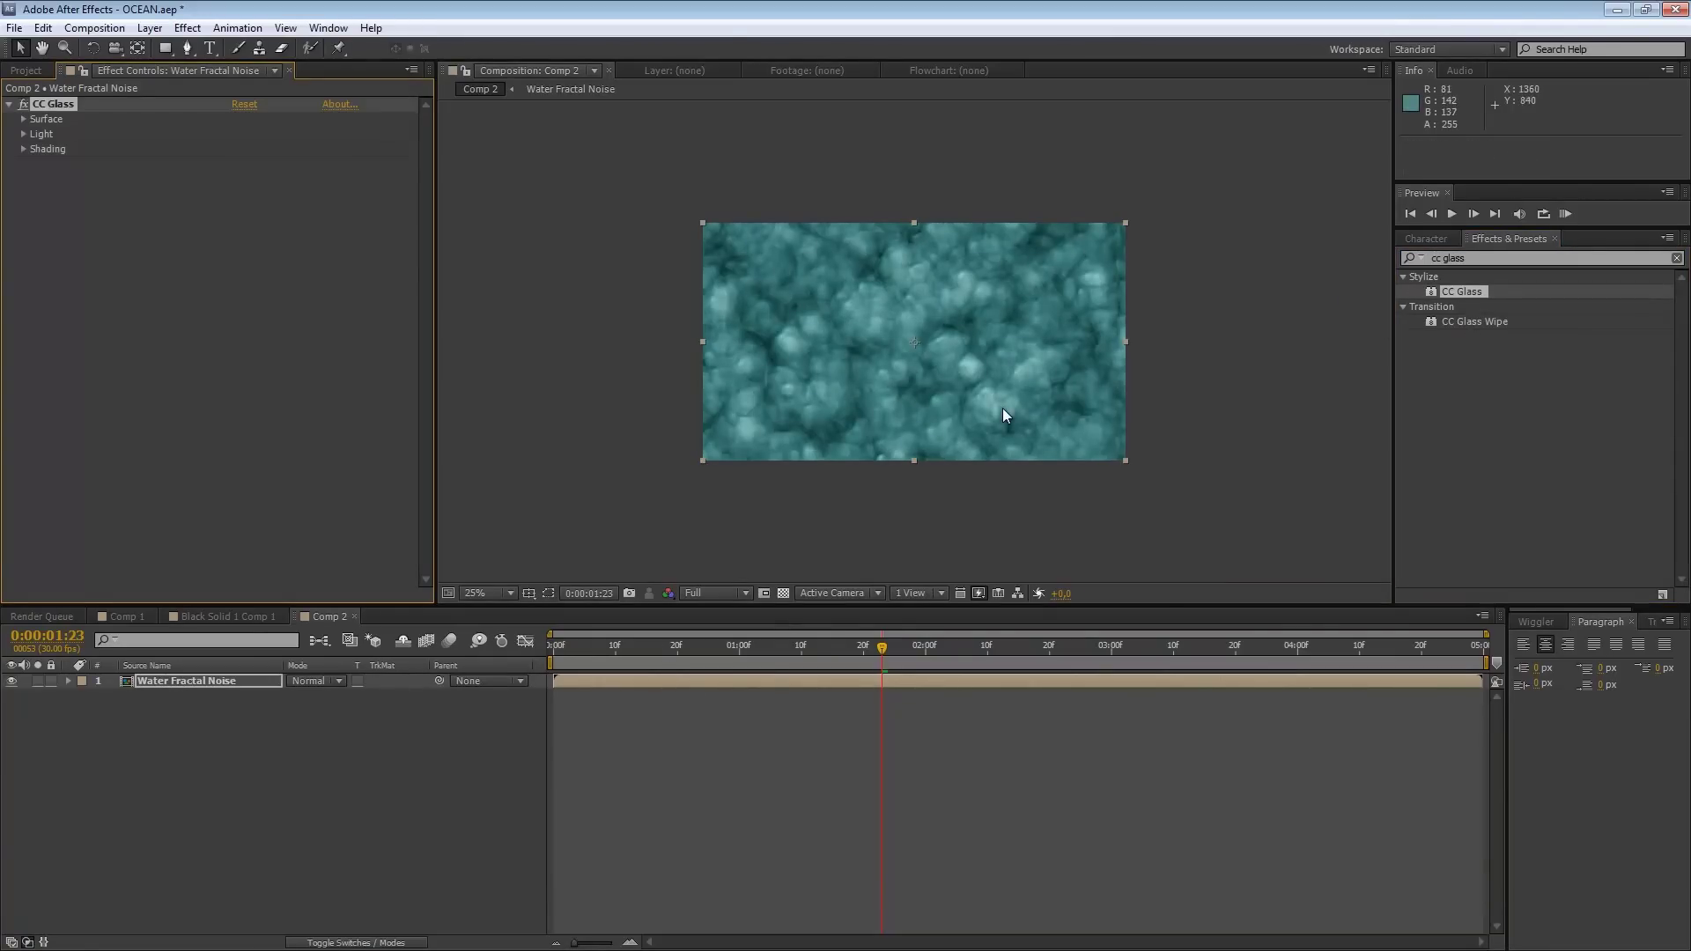
click(24, 119)
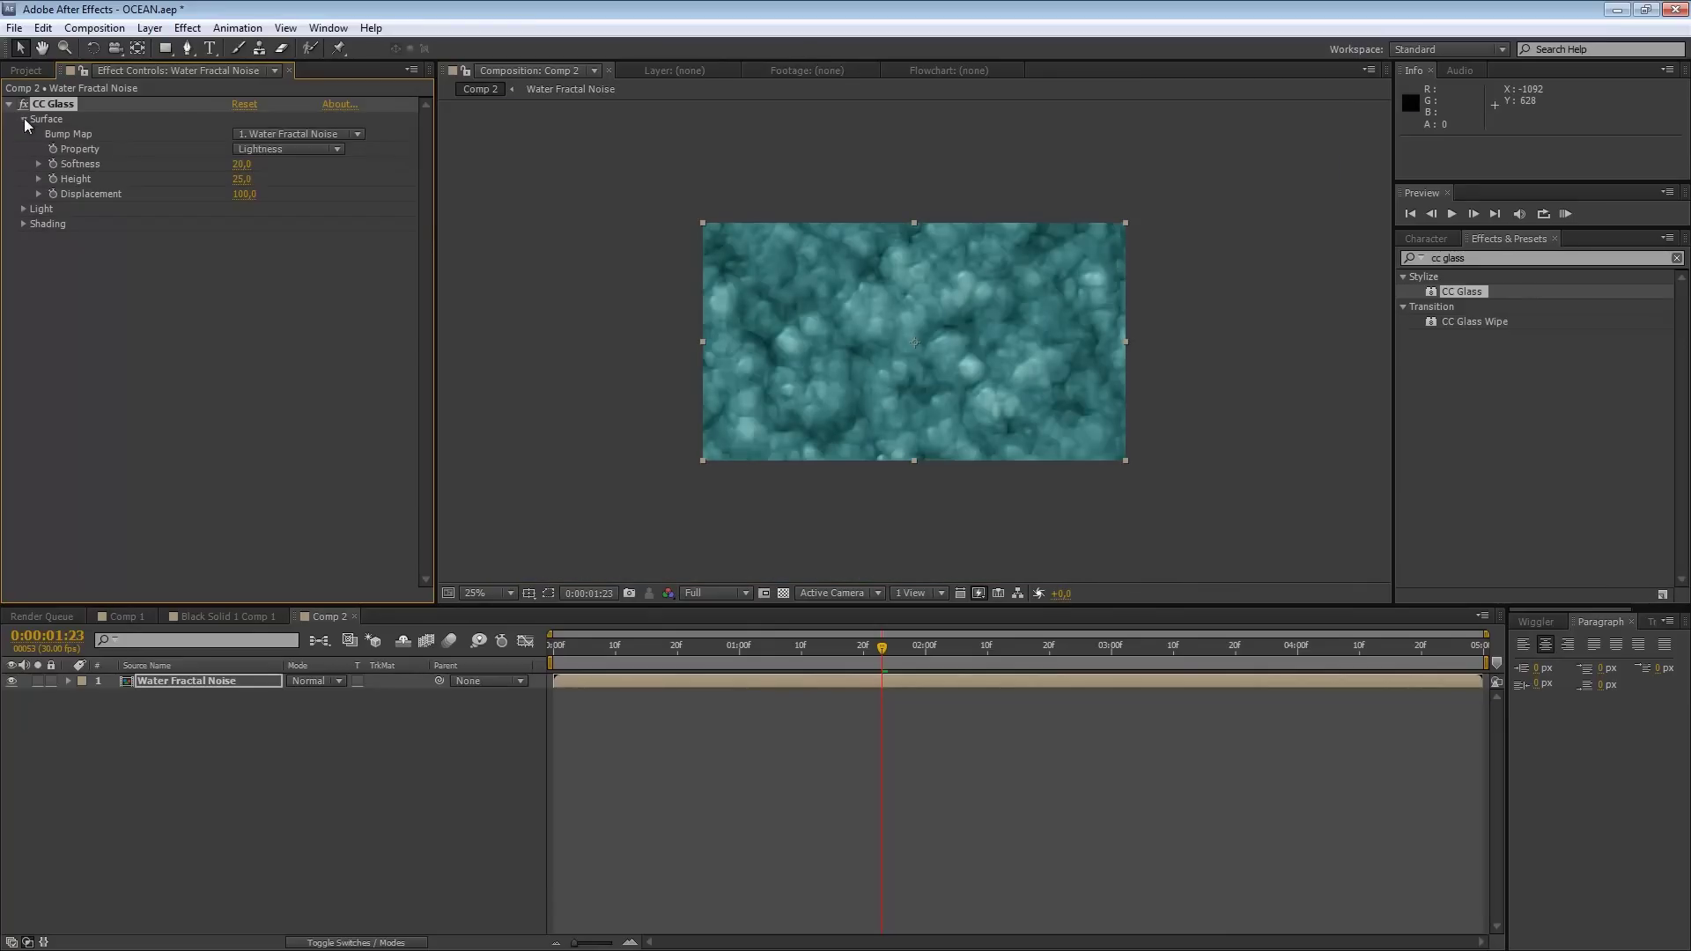
Step: Set the CC Glass surface Softness to 35
click(240, 165)
text(30)
key(Return)
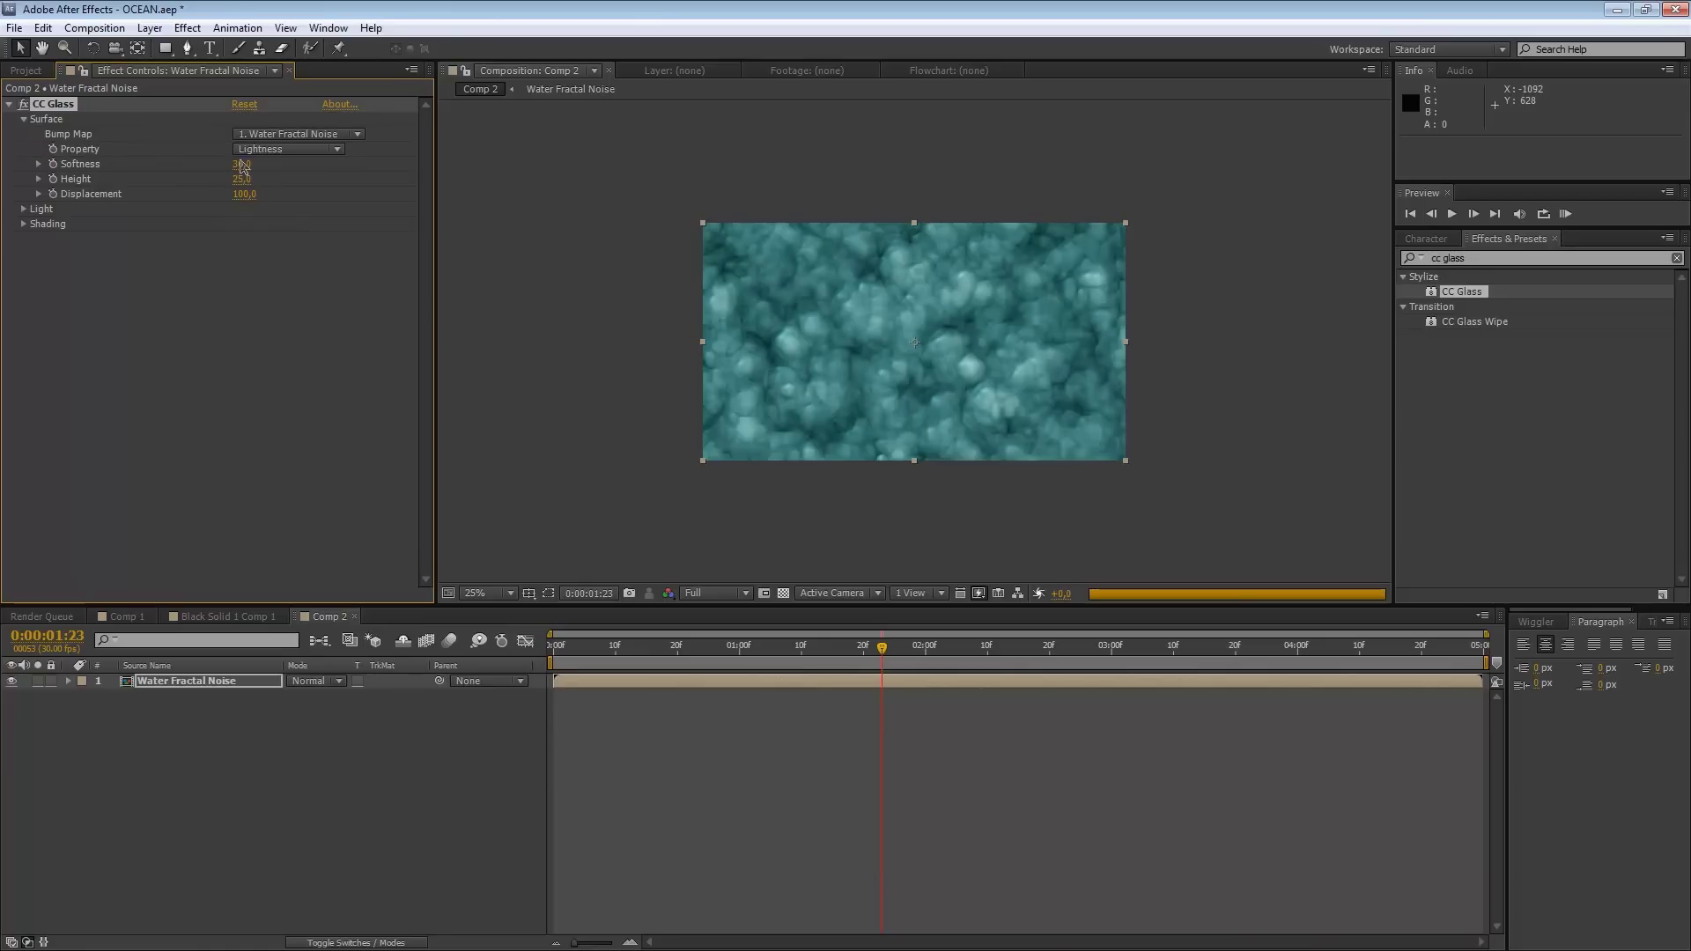
click(240, 165)
text(40)
key(Return)
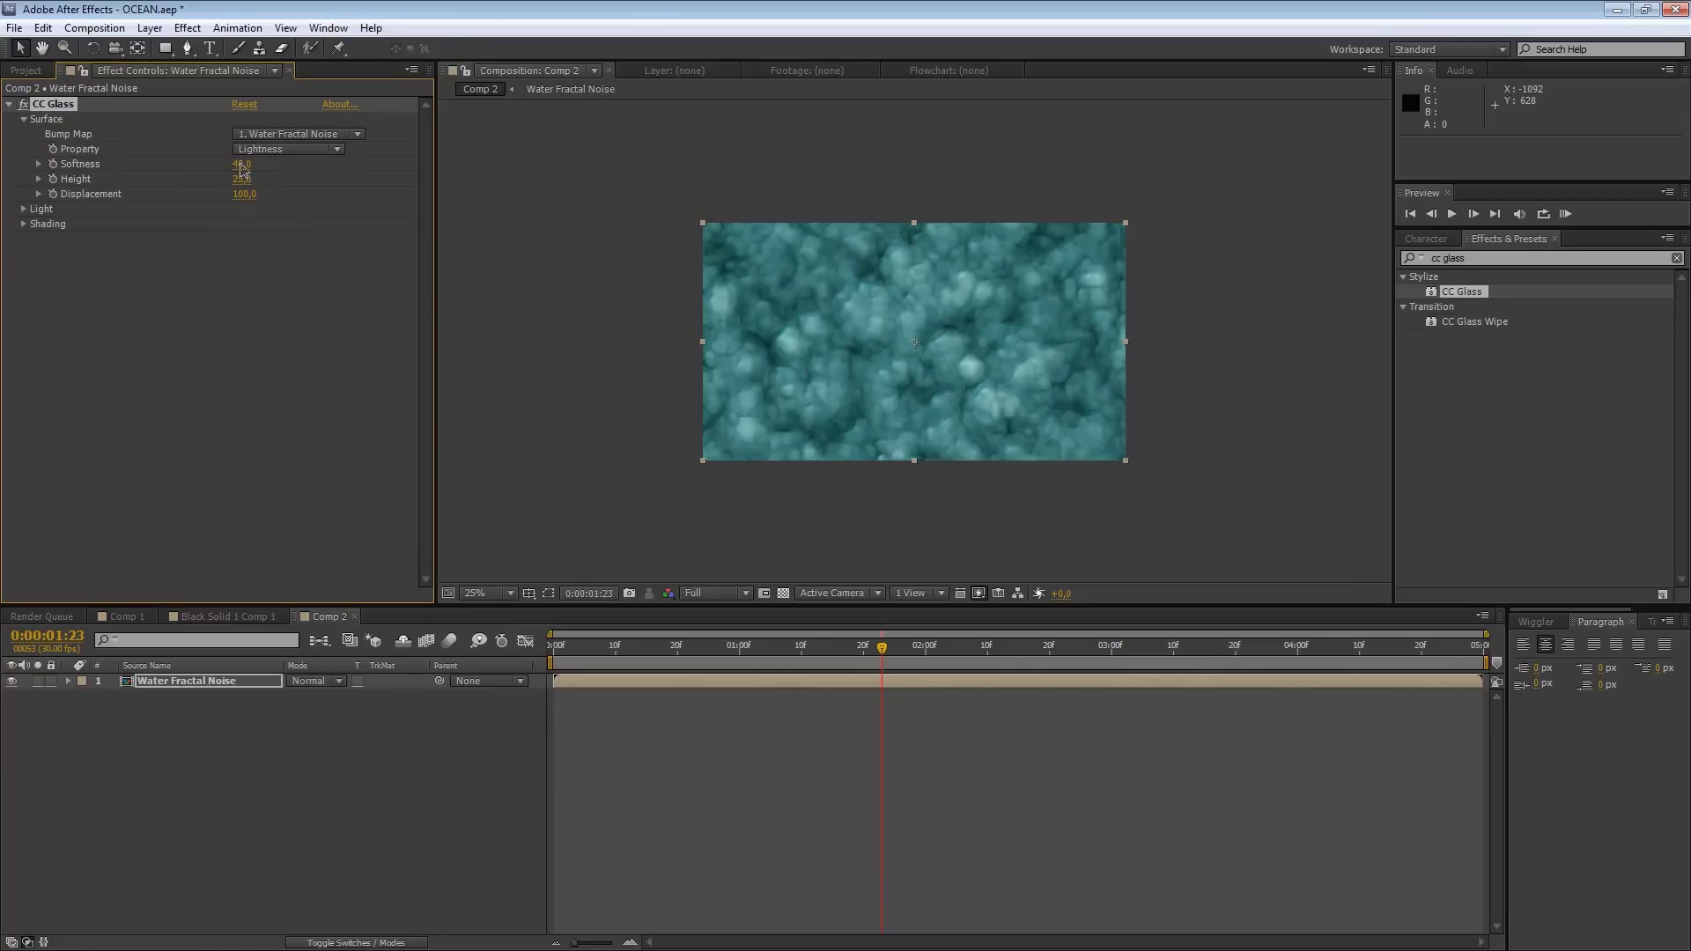
click(241, 165)
key(Return)
click(241, 165)
text(35)
key(Return)
Step: Set the CC Glass surface Height to 50 and Displacement to -100
click(242, 179)
text(50)
key(Return)
click(251, 192)
text(-100)
key(Return)
key(period)
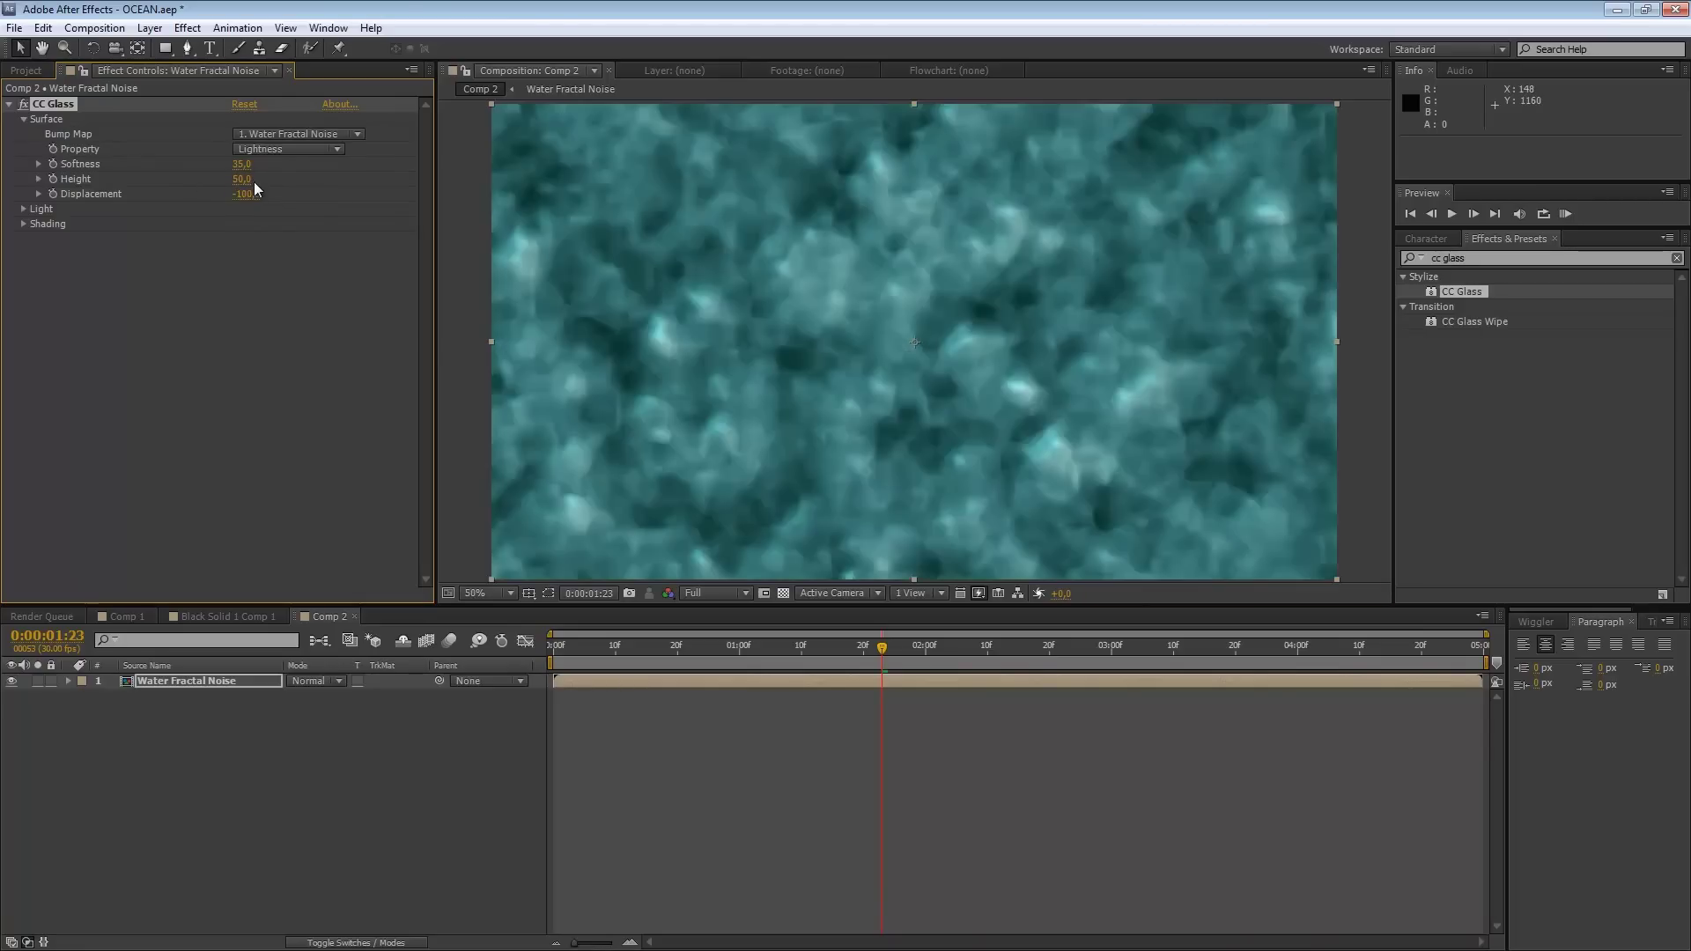
key(comma)
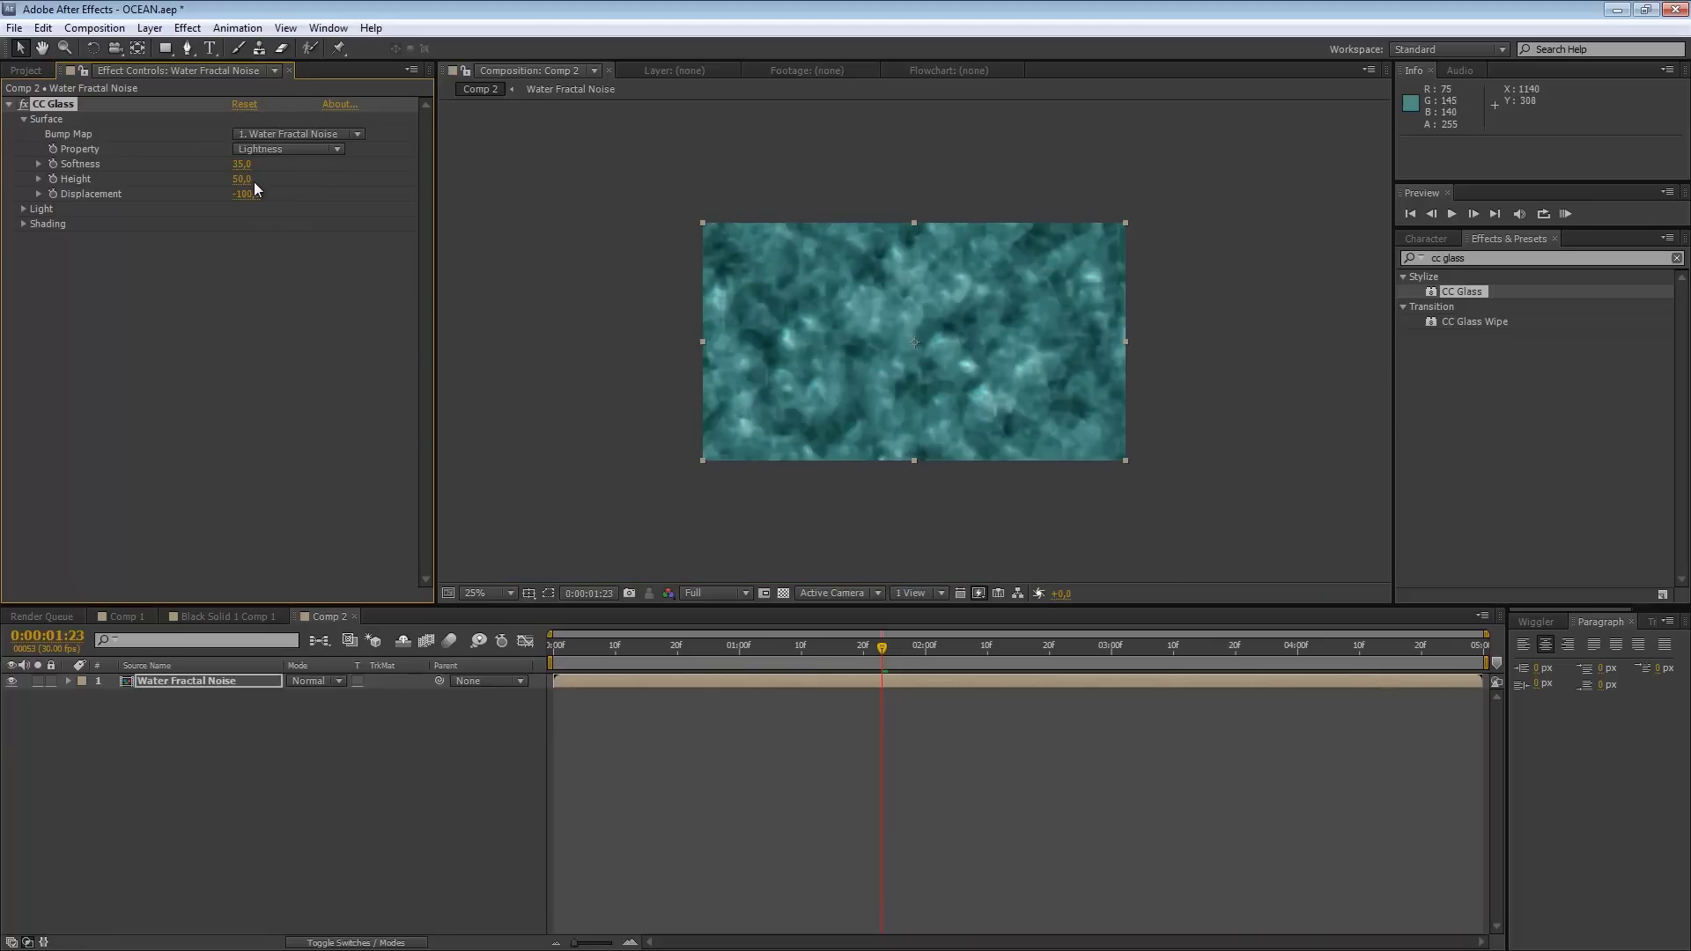
Step: Try CC Glass surface Height values of 100, 75 and -75
click(254, 181)
key(Return)
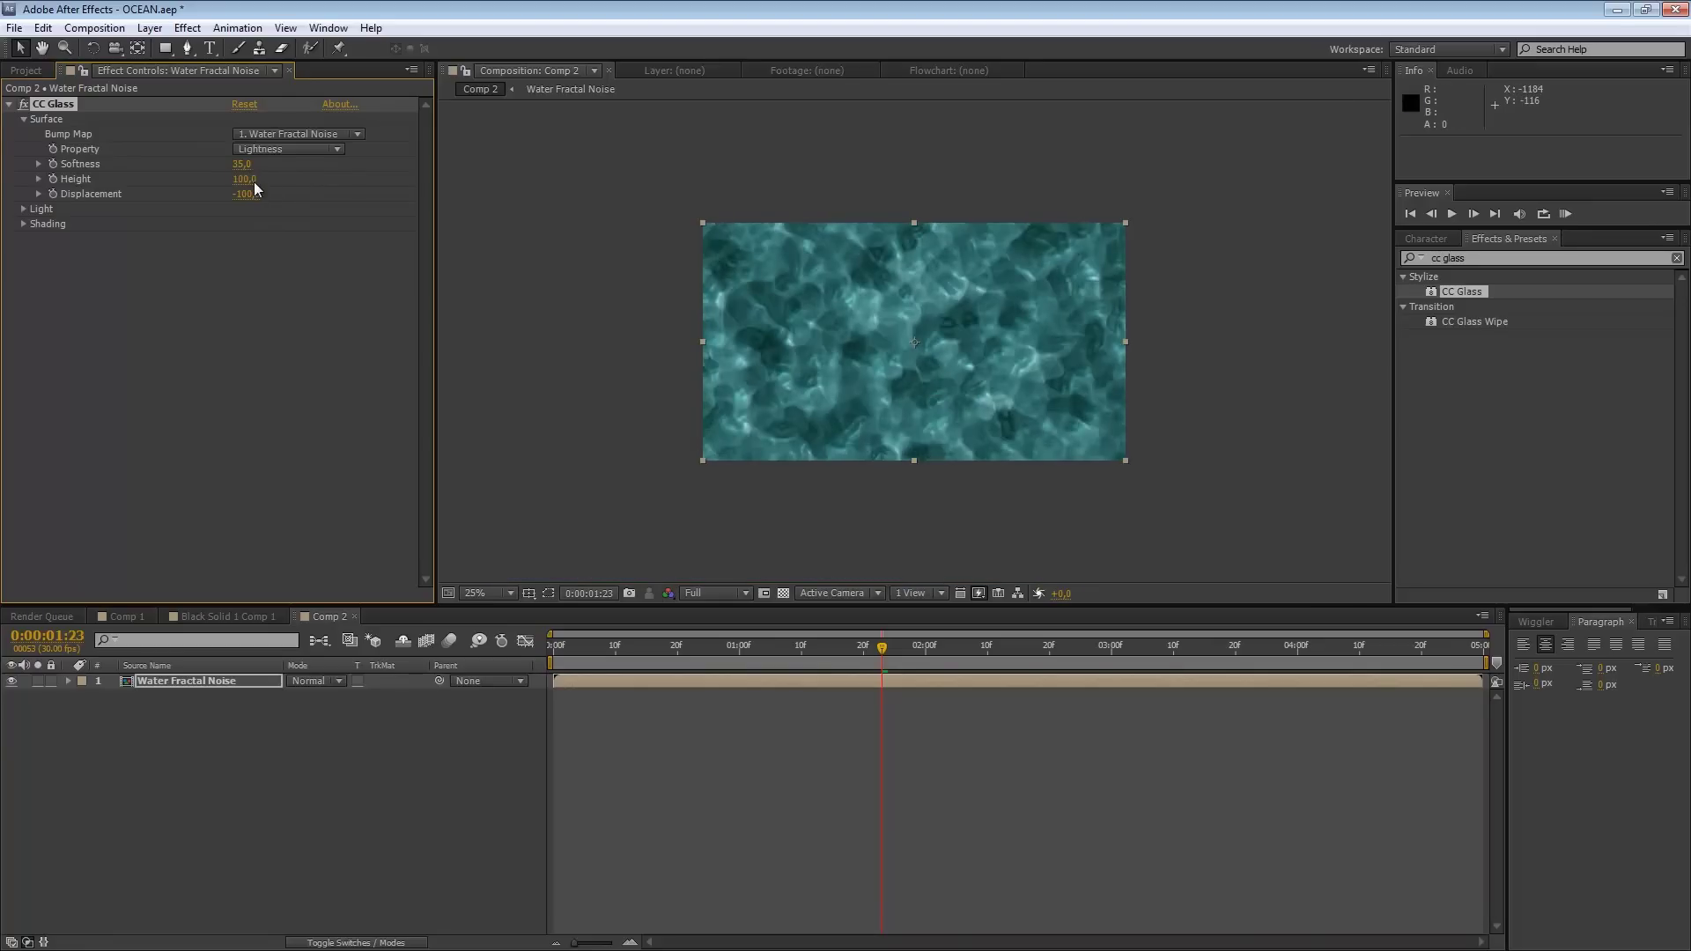
click(253, 181)
text(75)
key(Return)
click(254, 181)
text(-75)
key(Return)
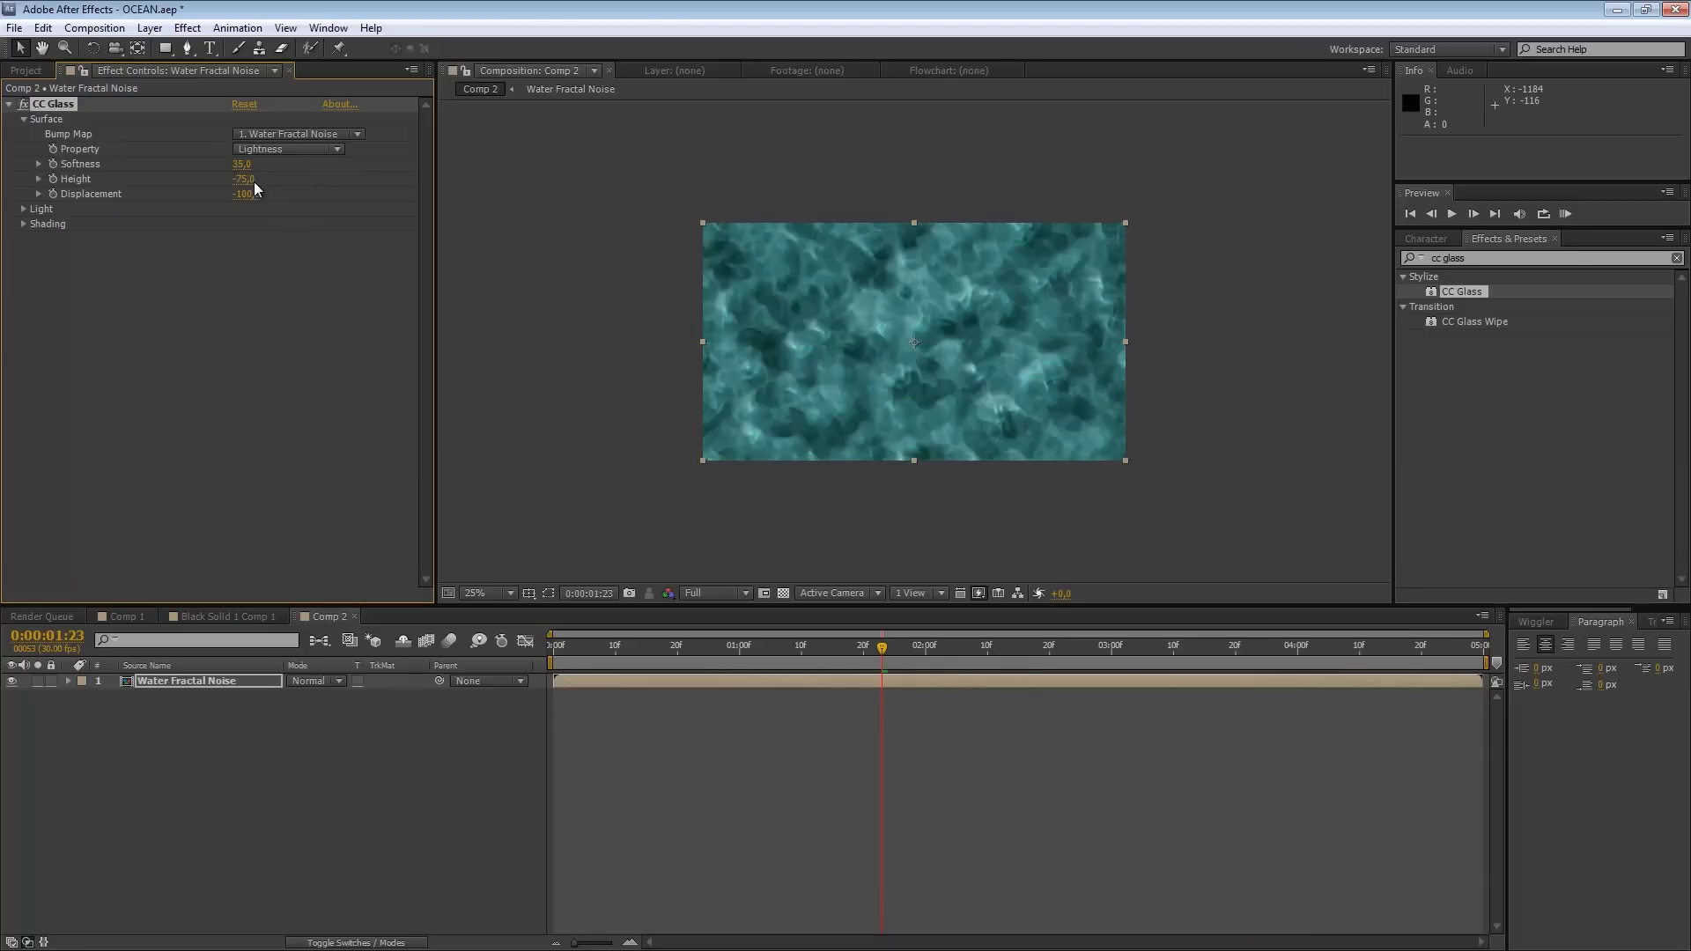
Step: Set the CC Glass surface Height to 75 and check the water up close
click(252, 179)
text(75)
key(Return)
key(period)
key(comma)
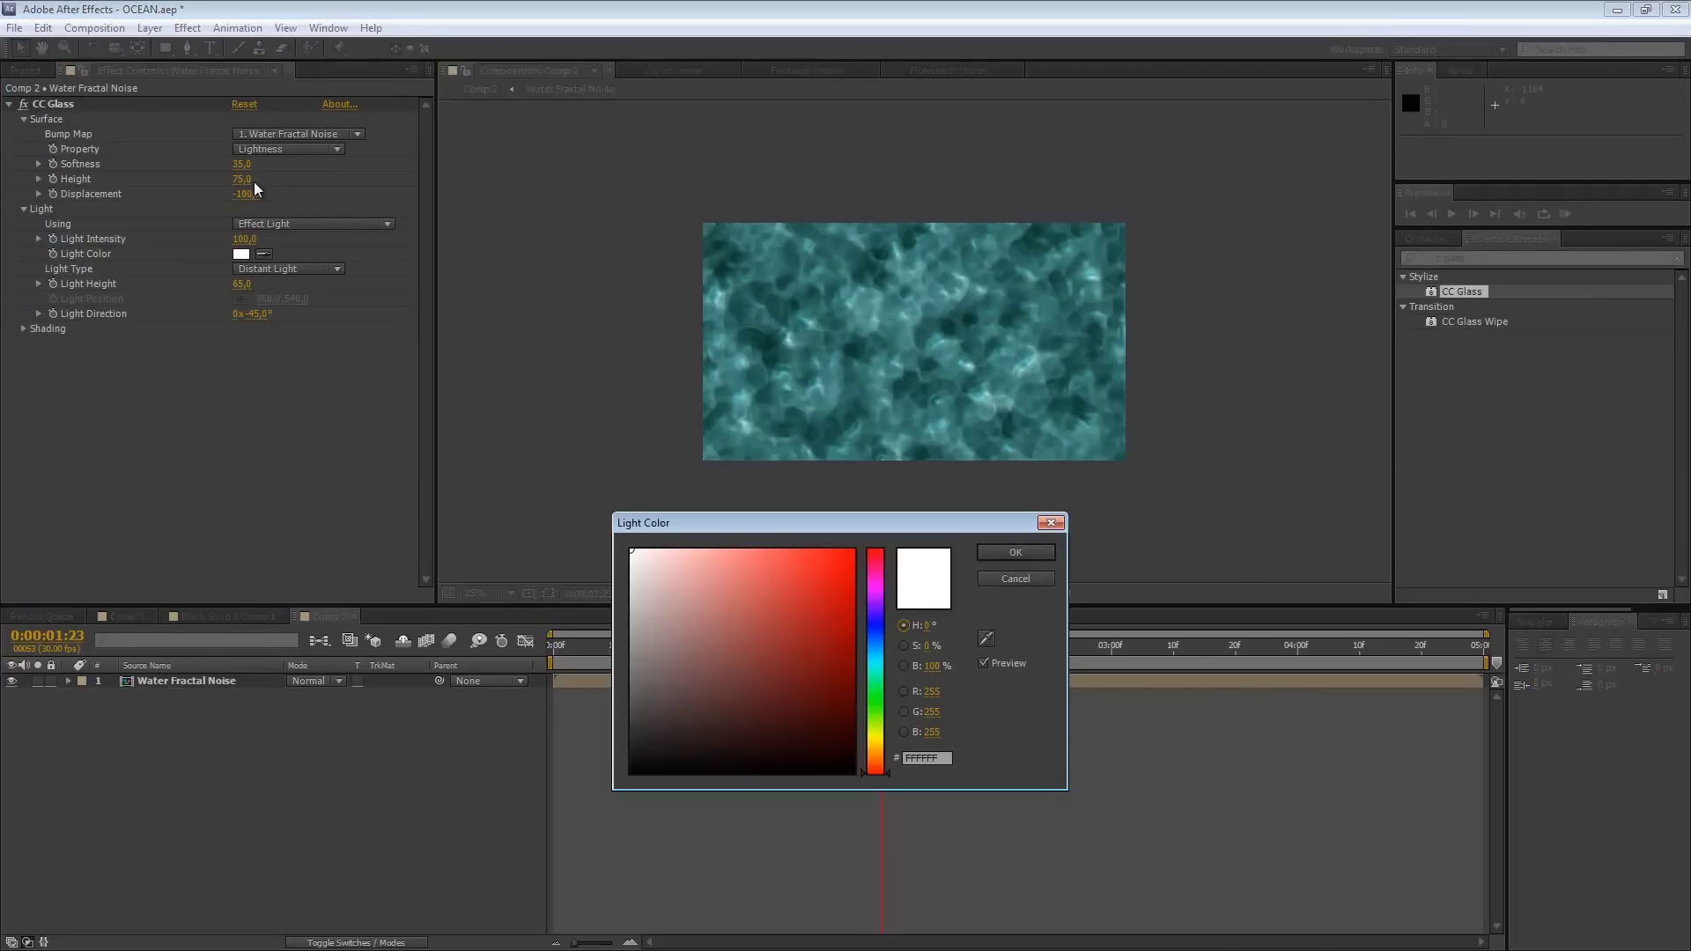
Step: Tint the CC Glass Light Color to a pale teal, D6F2EE
click(649, 557)
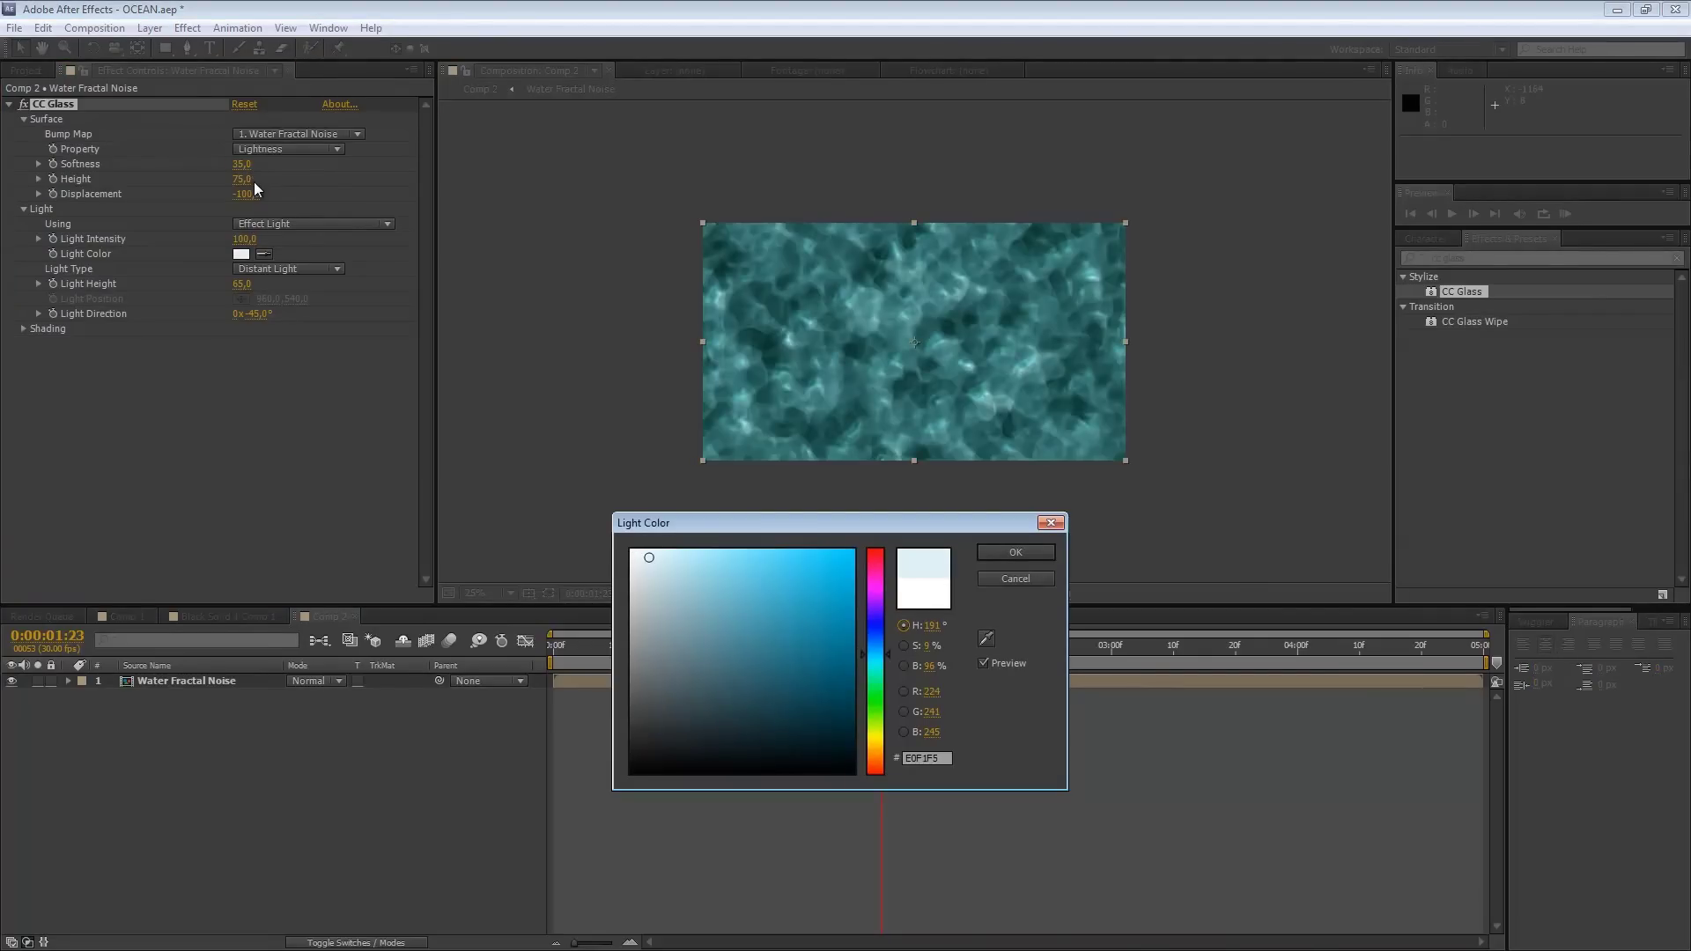
click(655, 560)
click(874, 665)
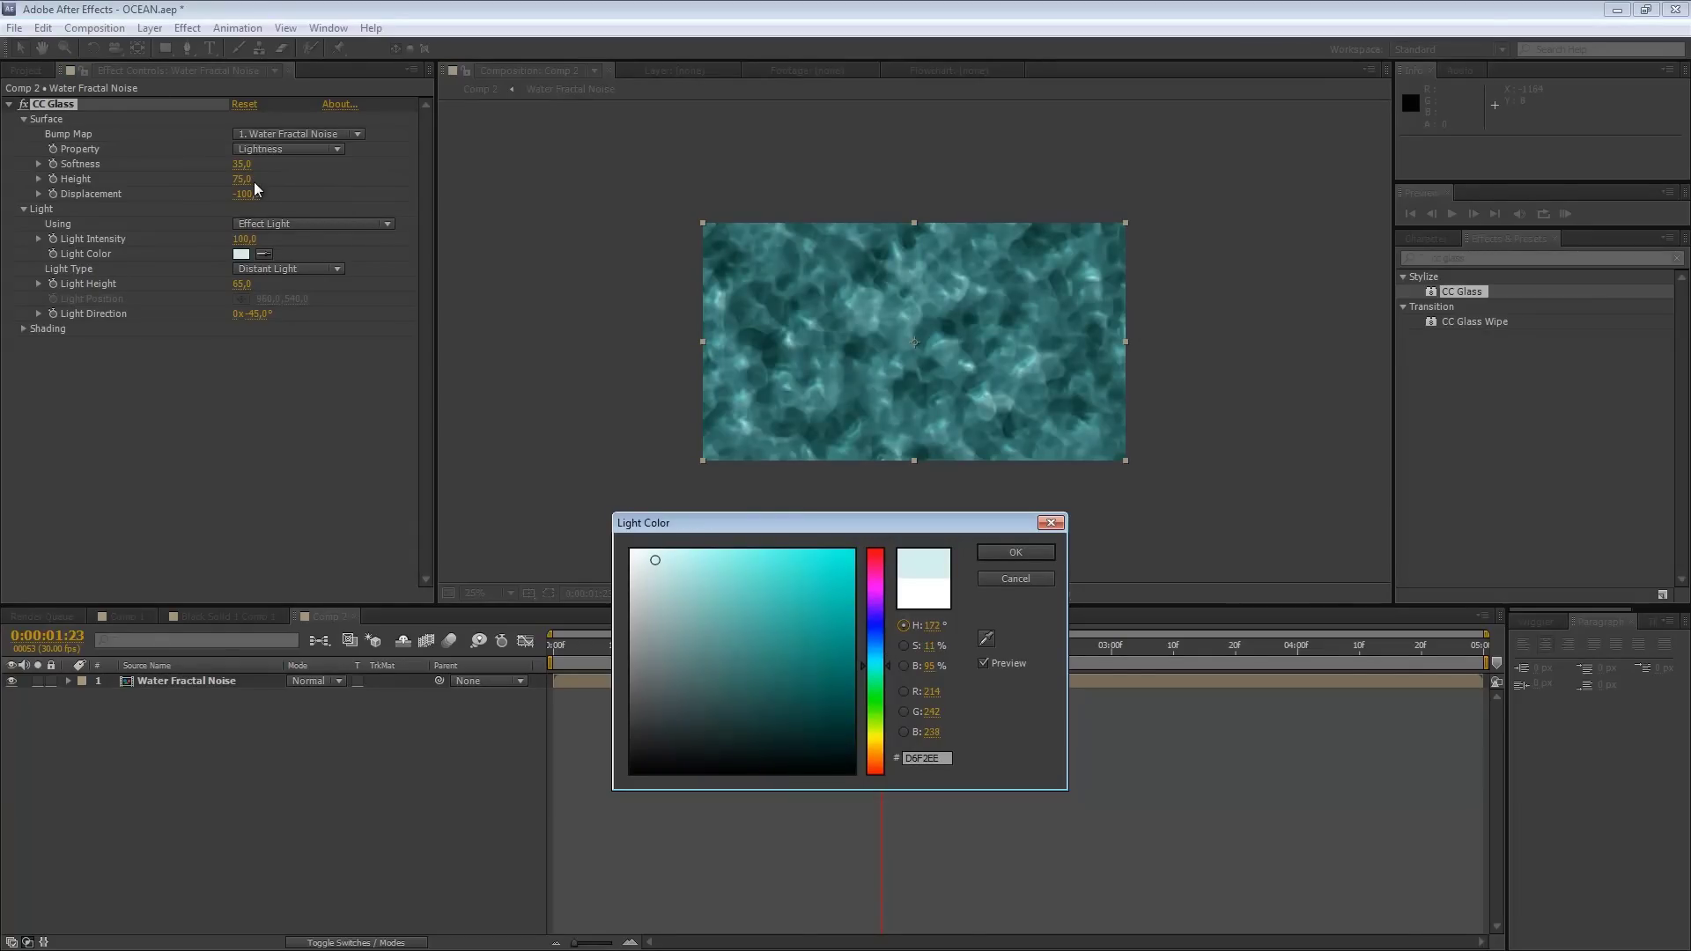
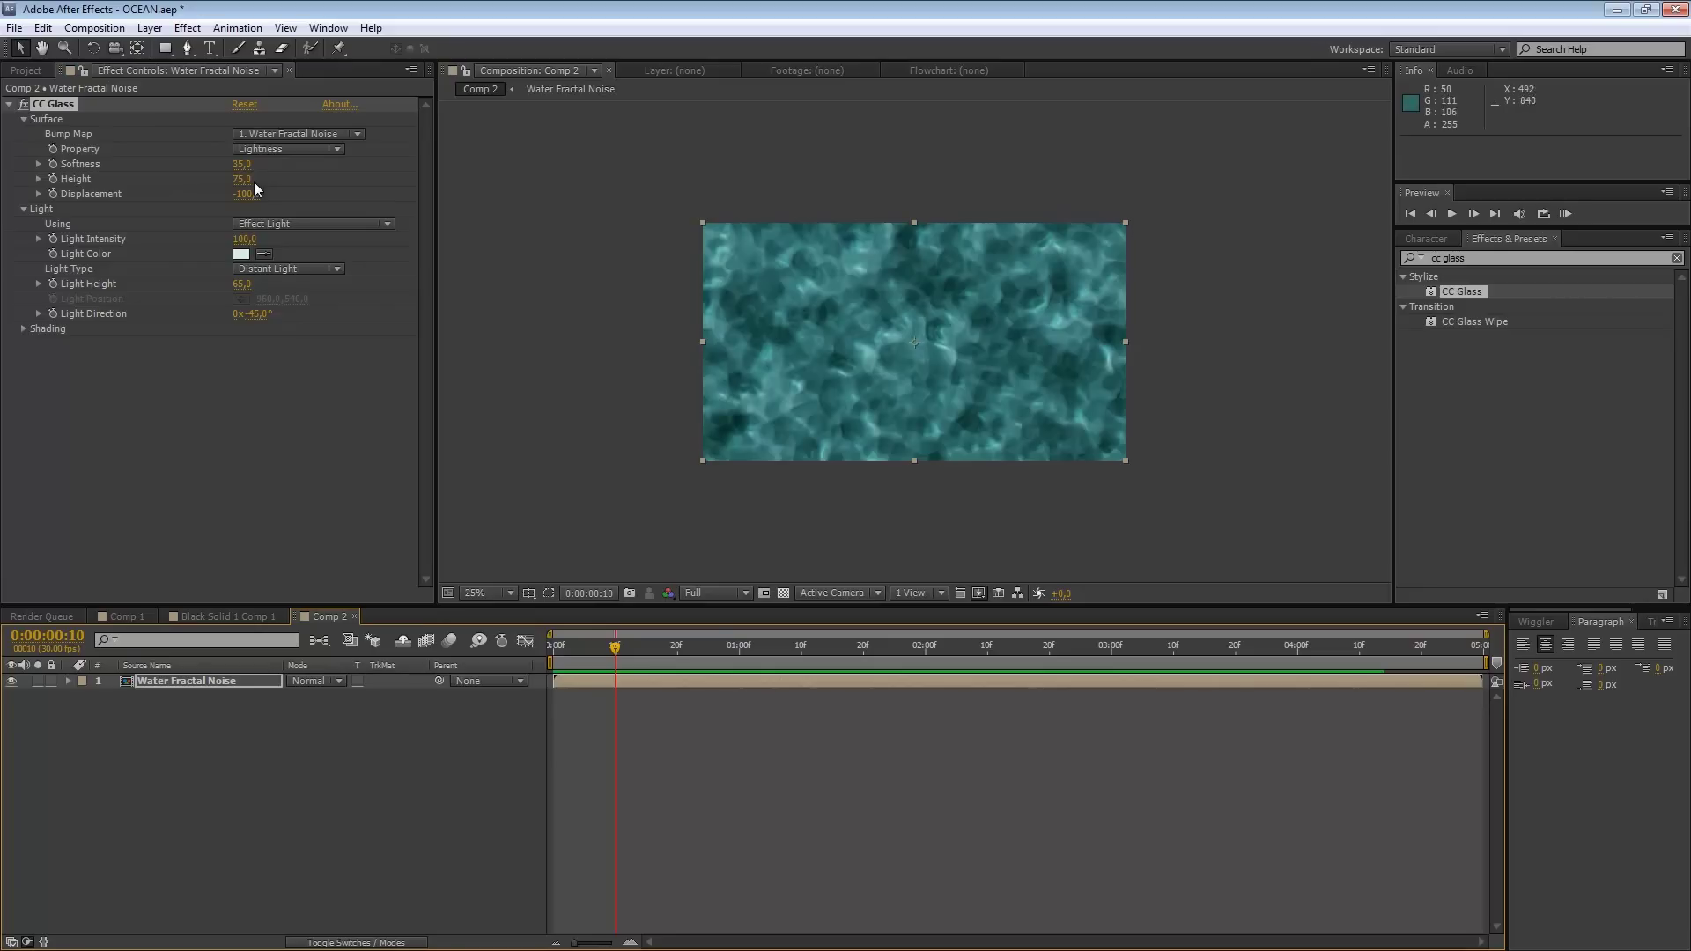
Step: Create a new text layer above the water that reads "ocean"
right_click(162, 777)
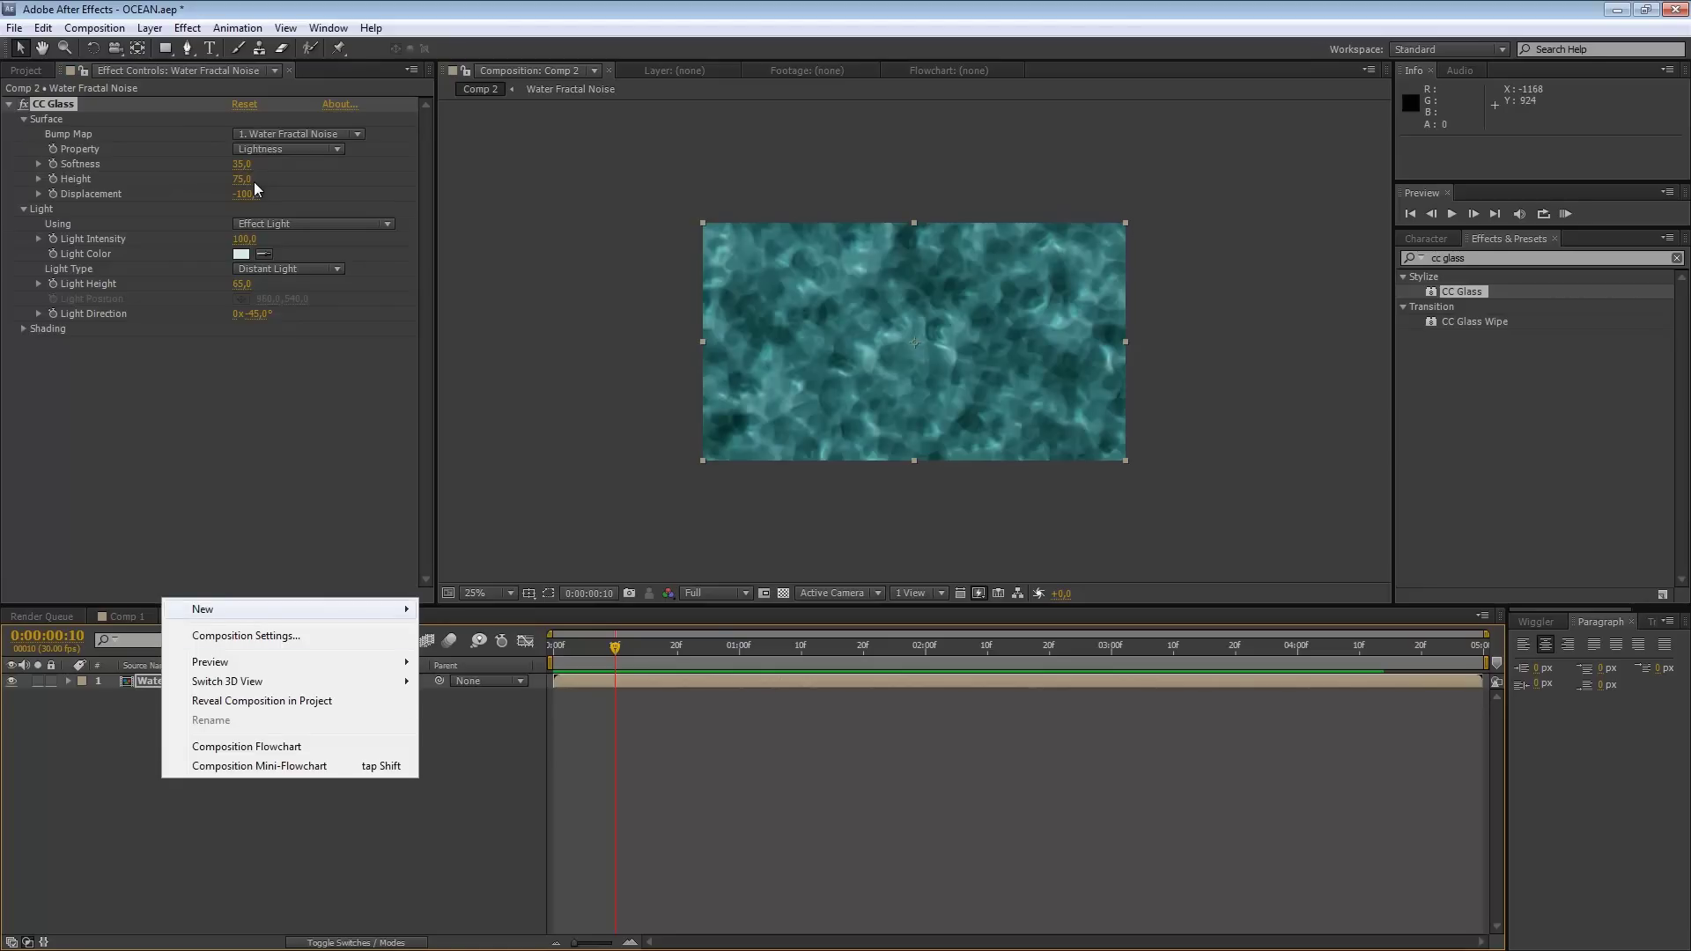
mouse_move(286, 609)
click(455, 635)
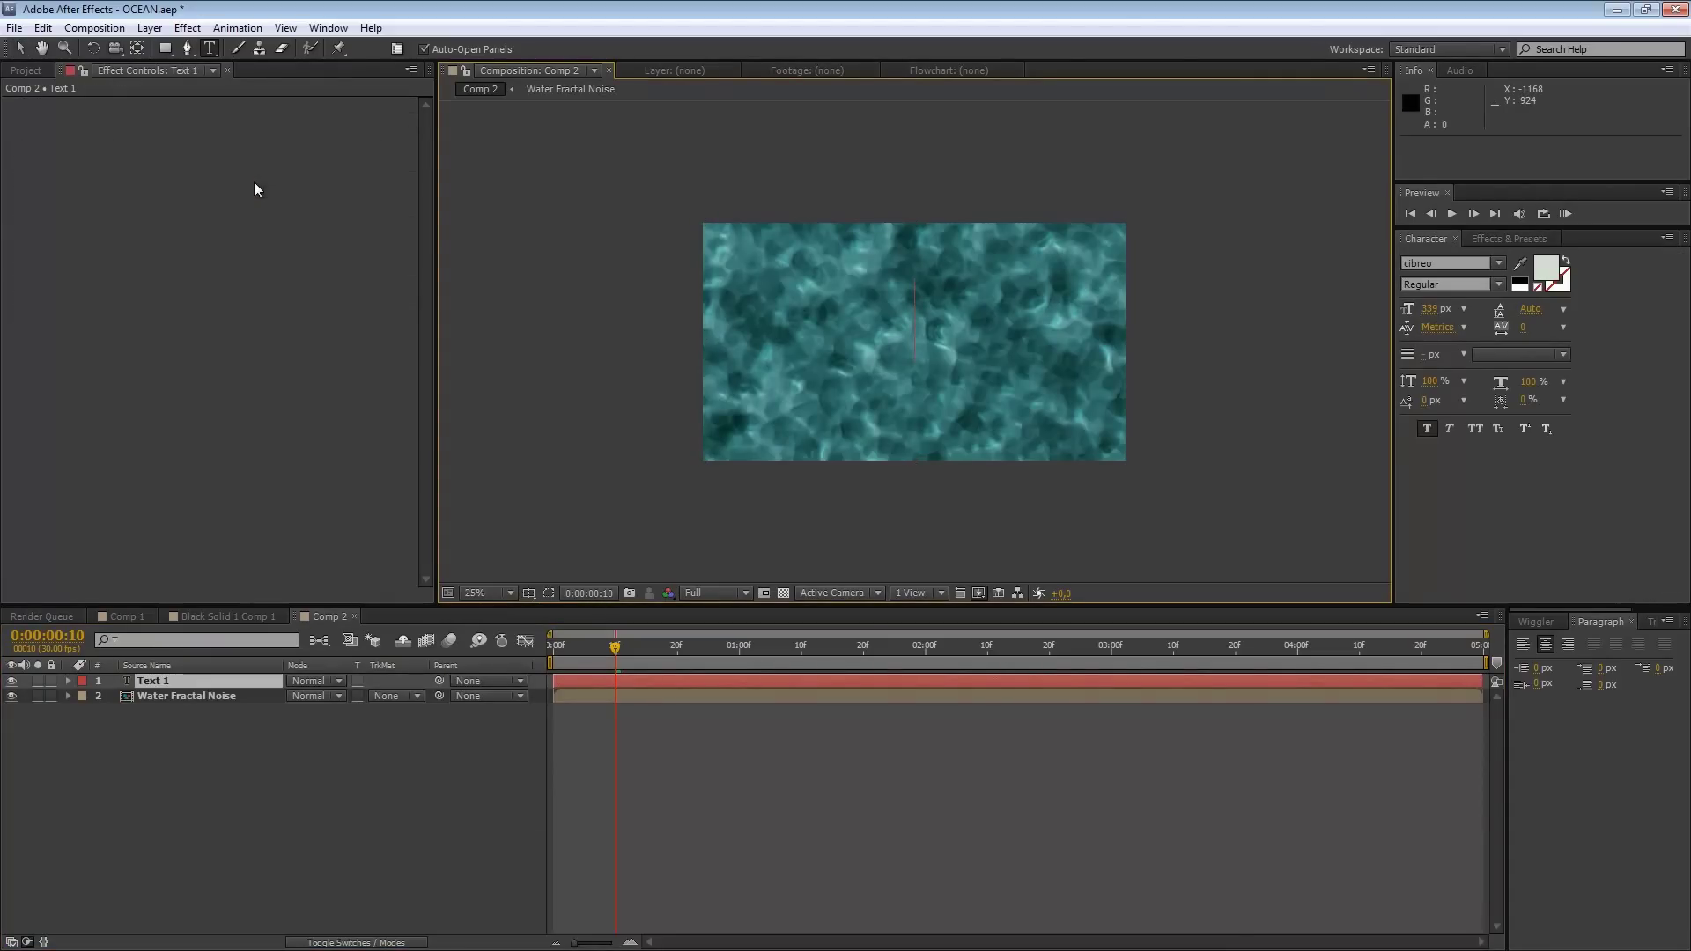
text(ONC)
key(BackSpace)
key(BackSpace)
key(BackSpace)
text(0cean)
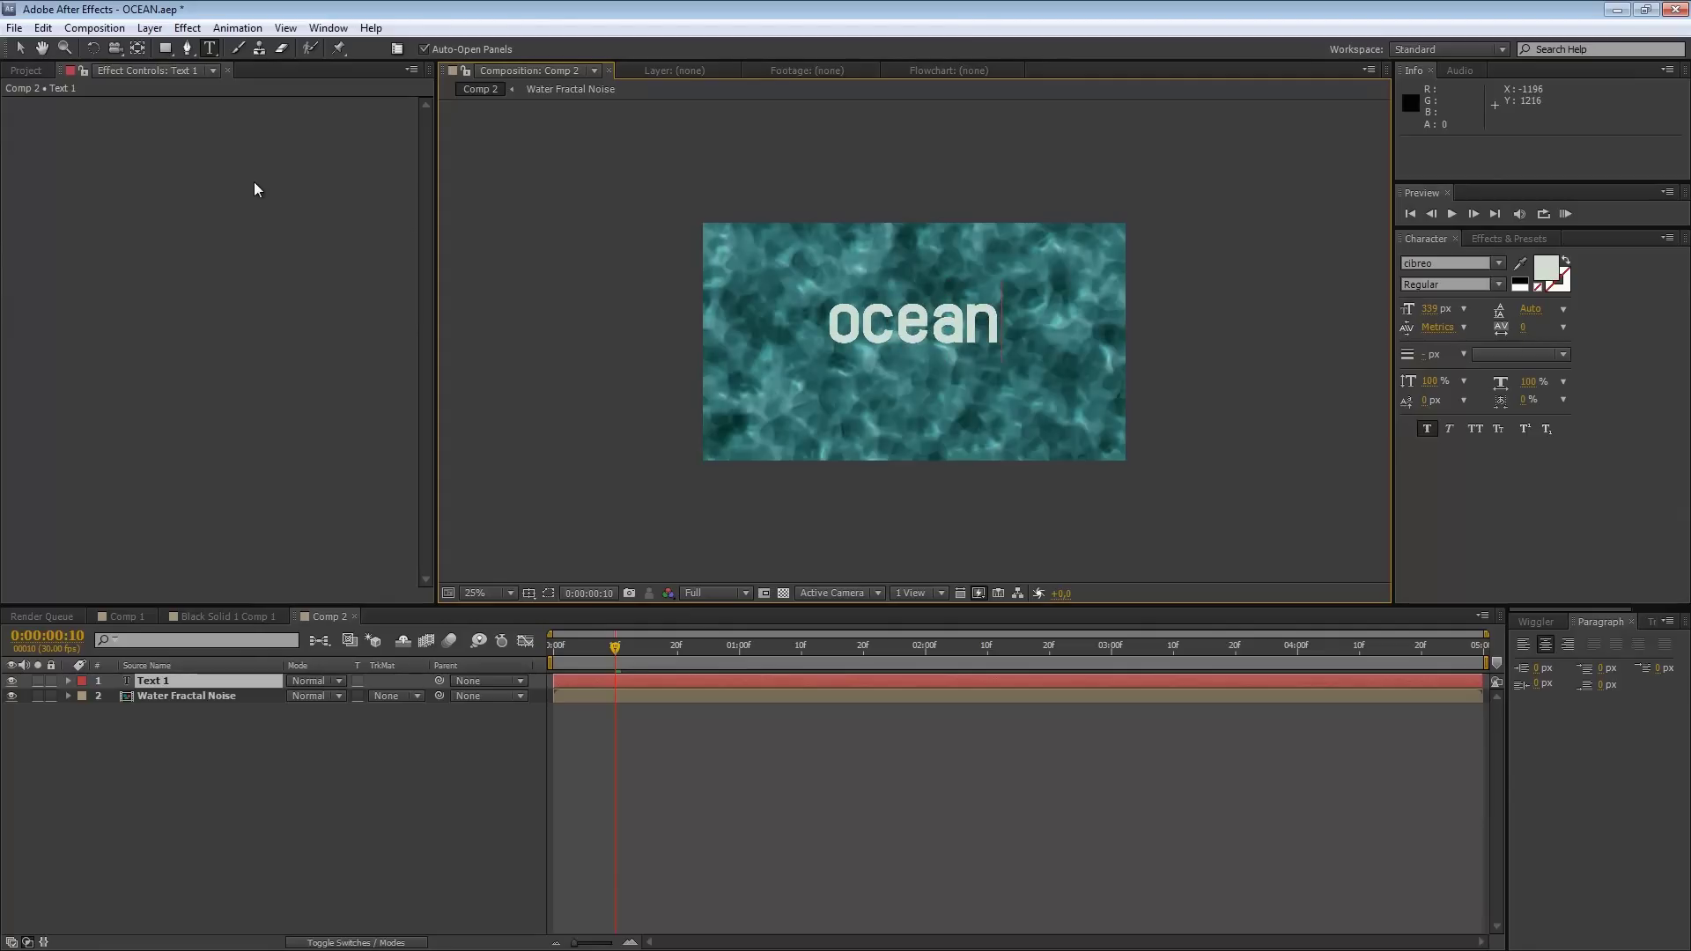
Step: Nudge the ocean text down to position 960, 620 and confirm a pale grey-green fill colour for it
text(v)
key(shift+Down)
key(shift+Down)
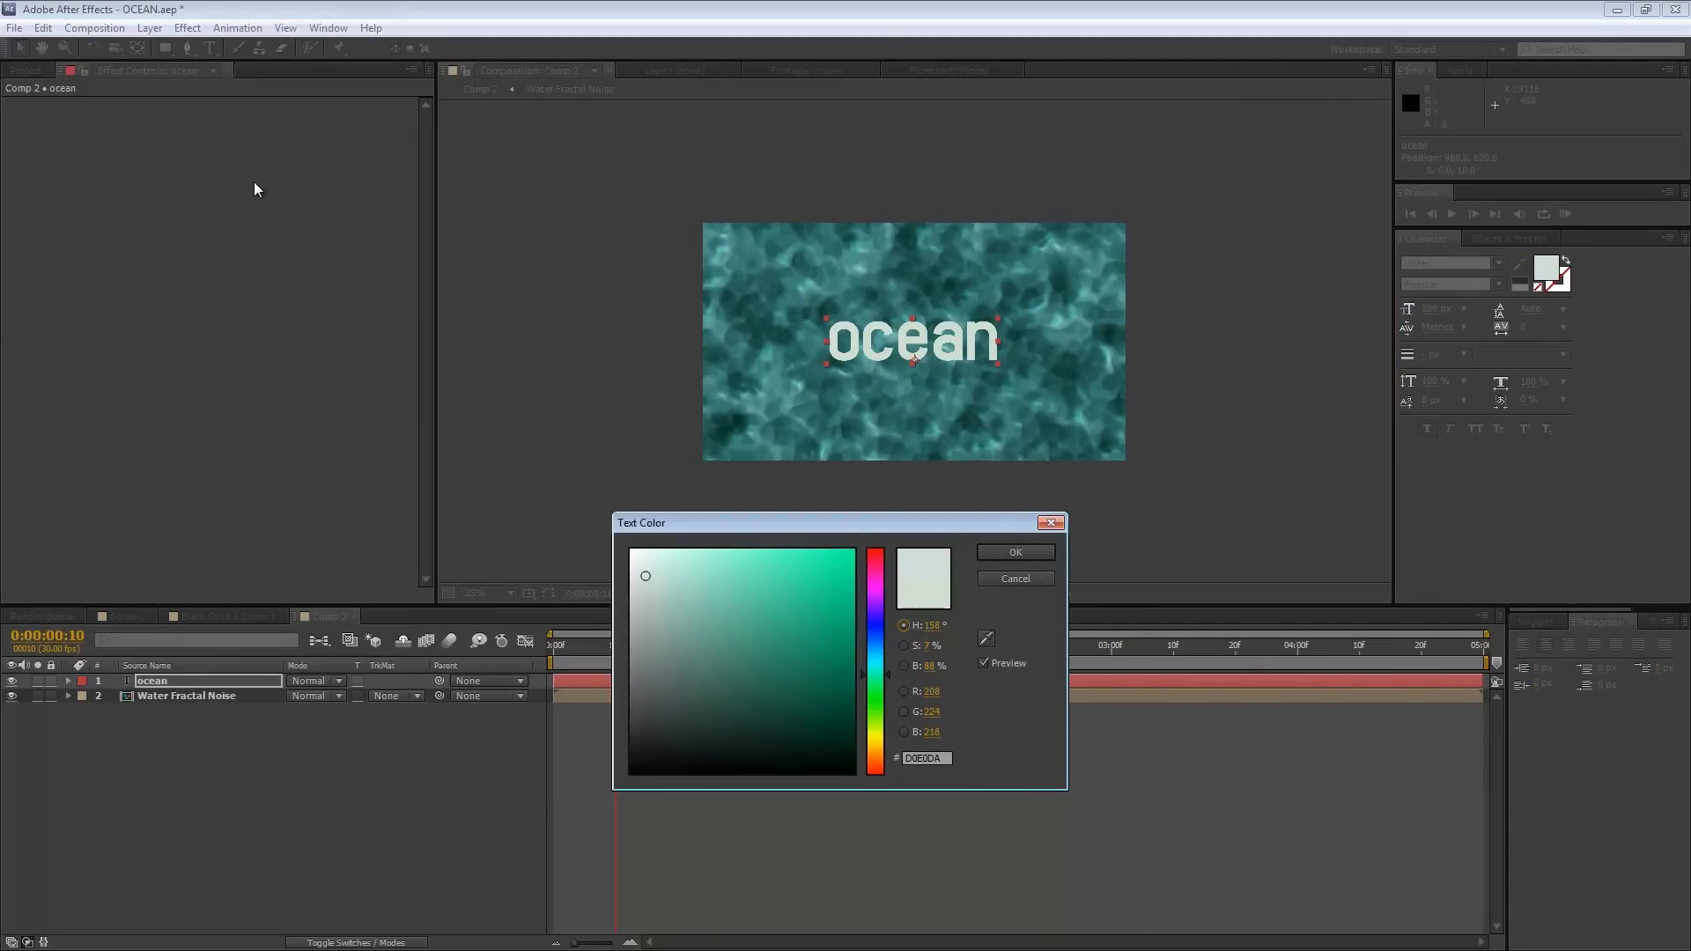
key(Return)
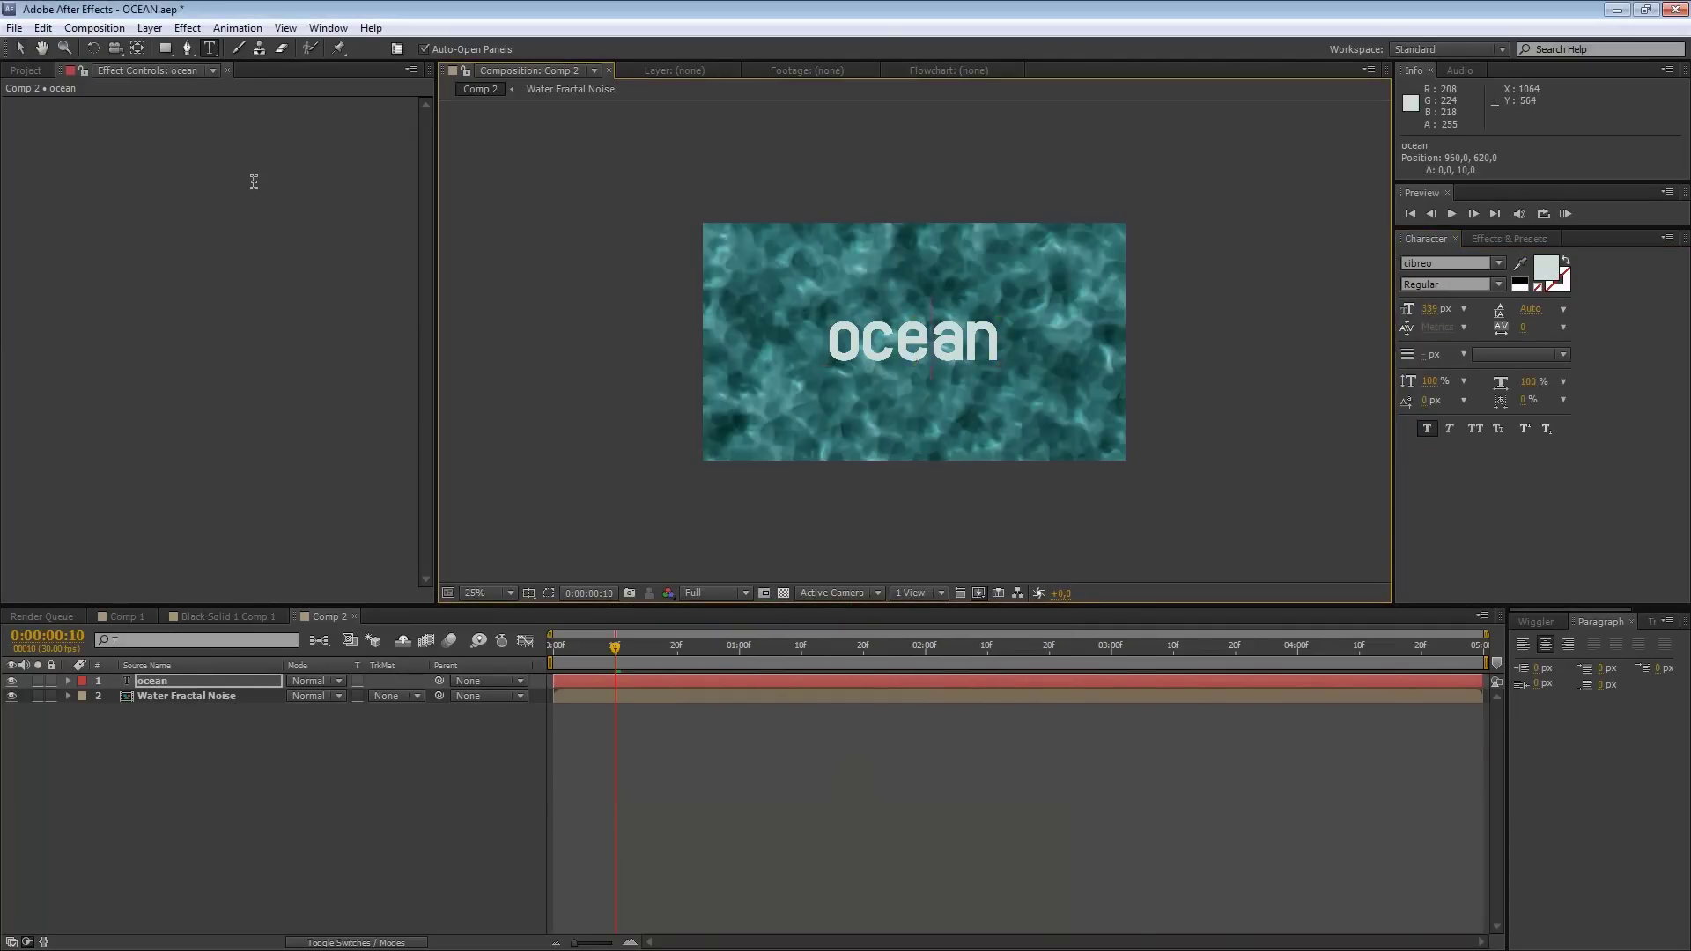
key(ctrl+a)
key(Escape)
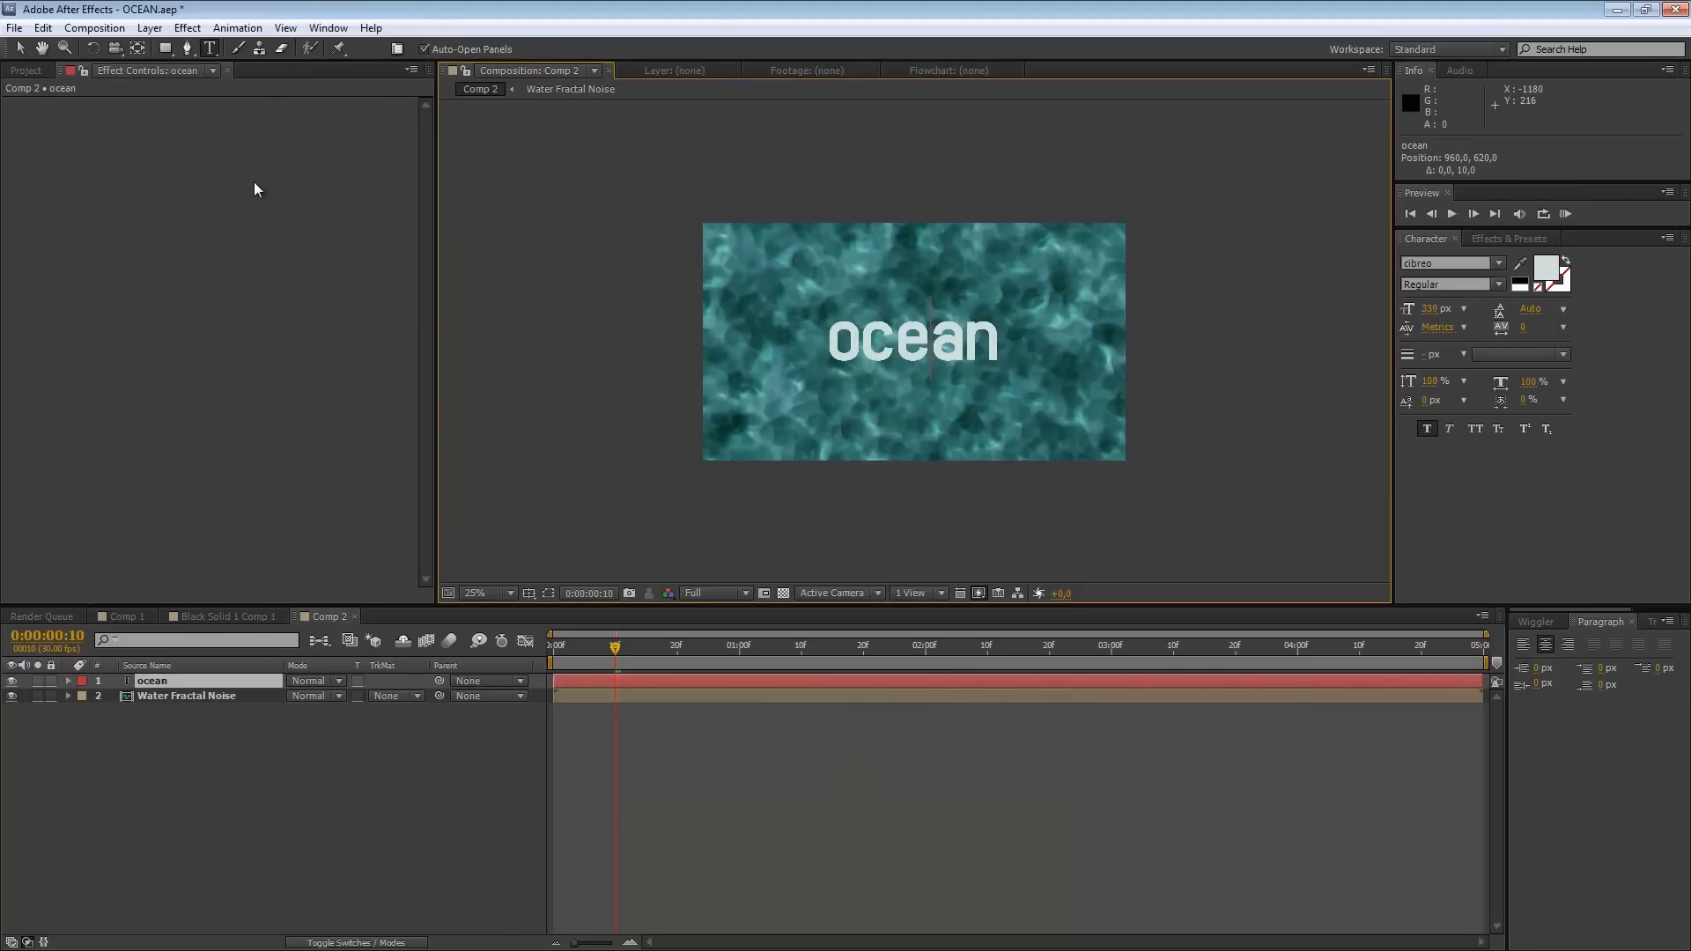
key(Escape)
key(v)
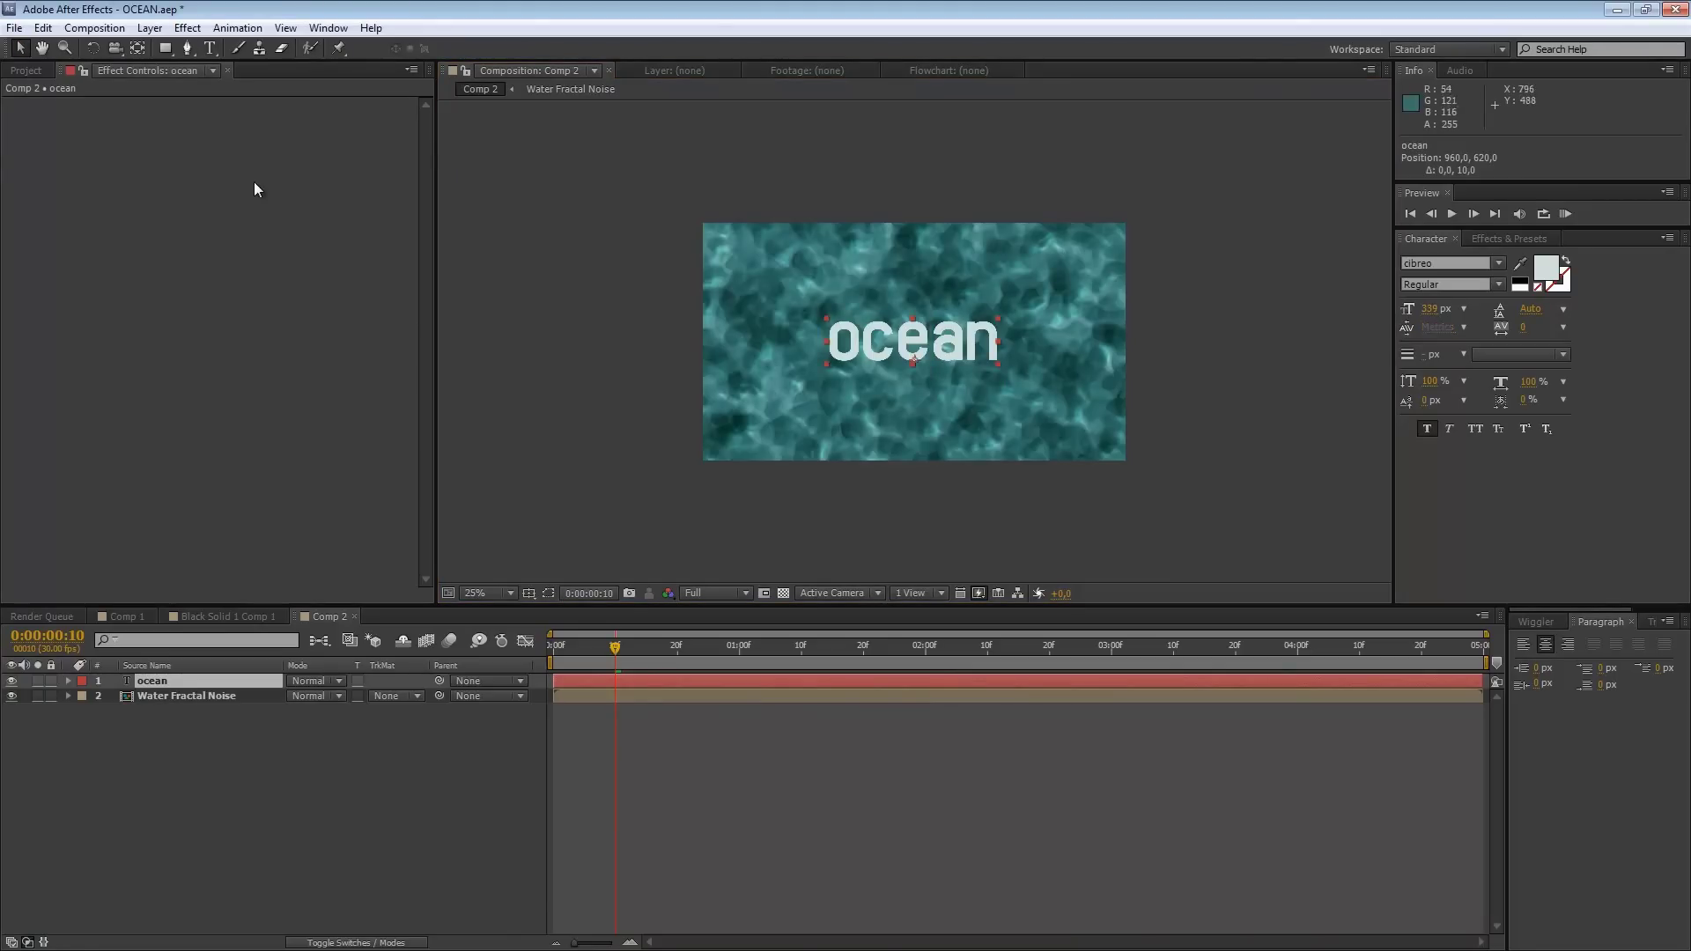
Step: Set the ocean text layer's blending mode to Add and its opacity to 60%
click(315, 680)
click(418, 405)
click(315, 681)
click(370, 365)
key(t)
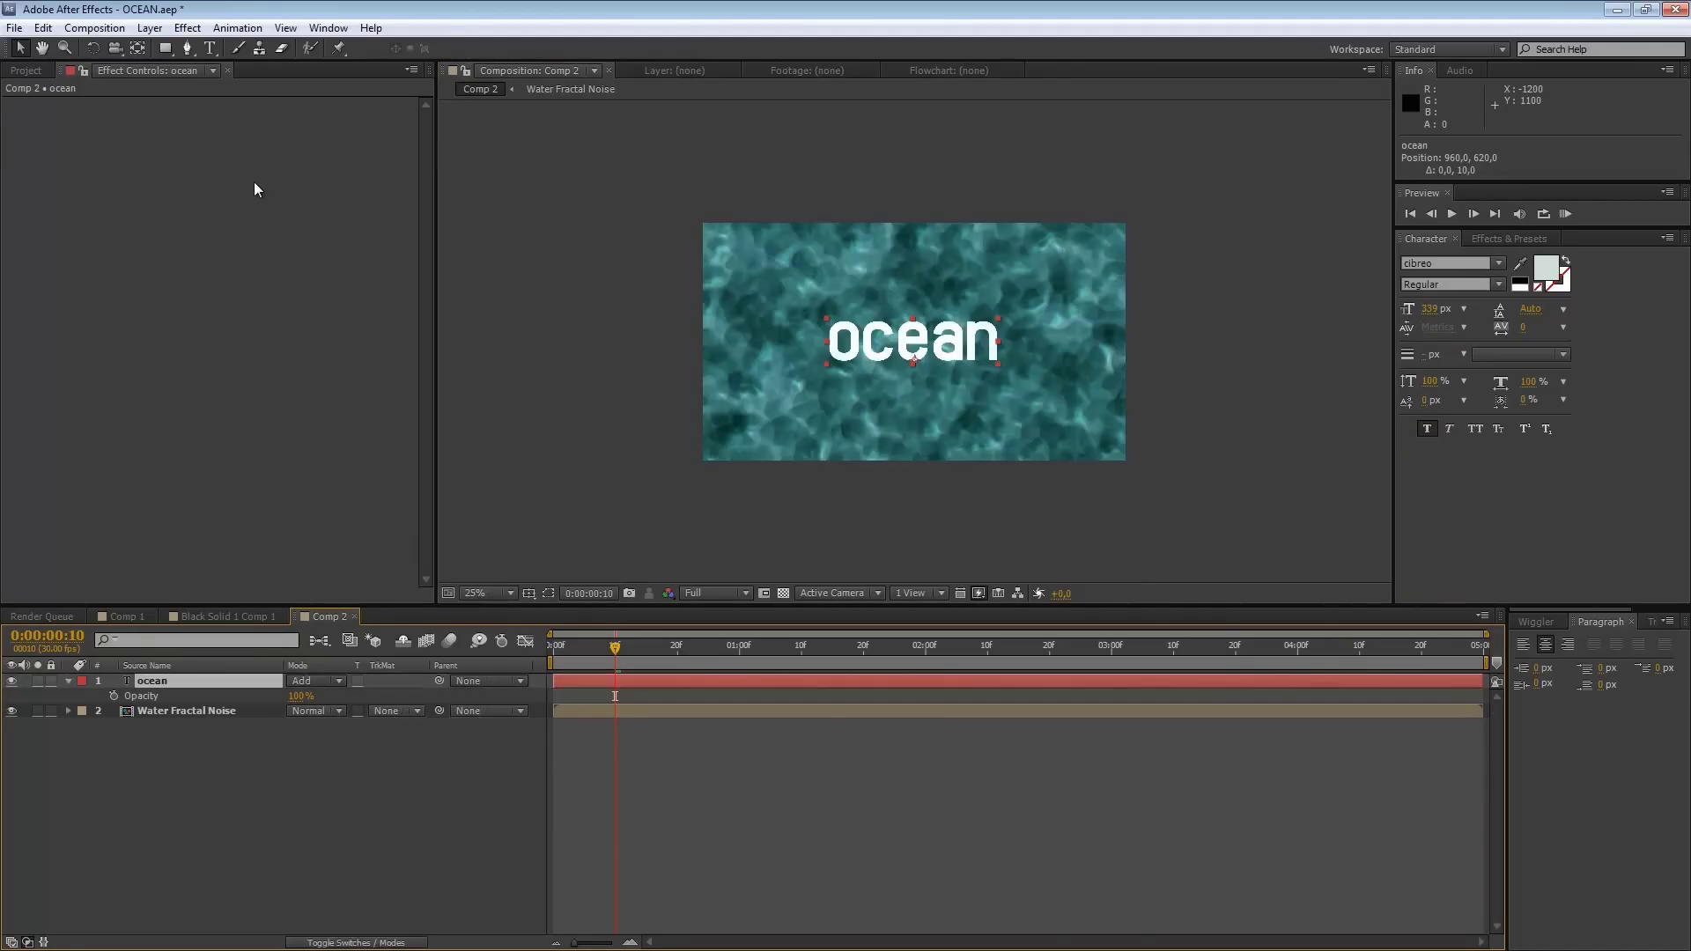
click(300, 695)
text(60)
key(Return)
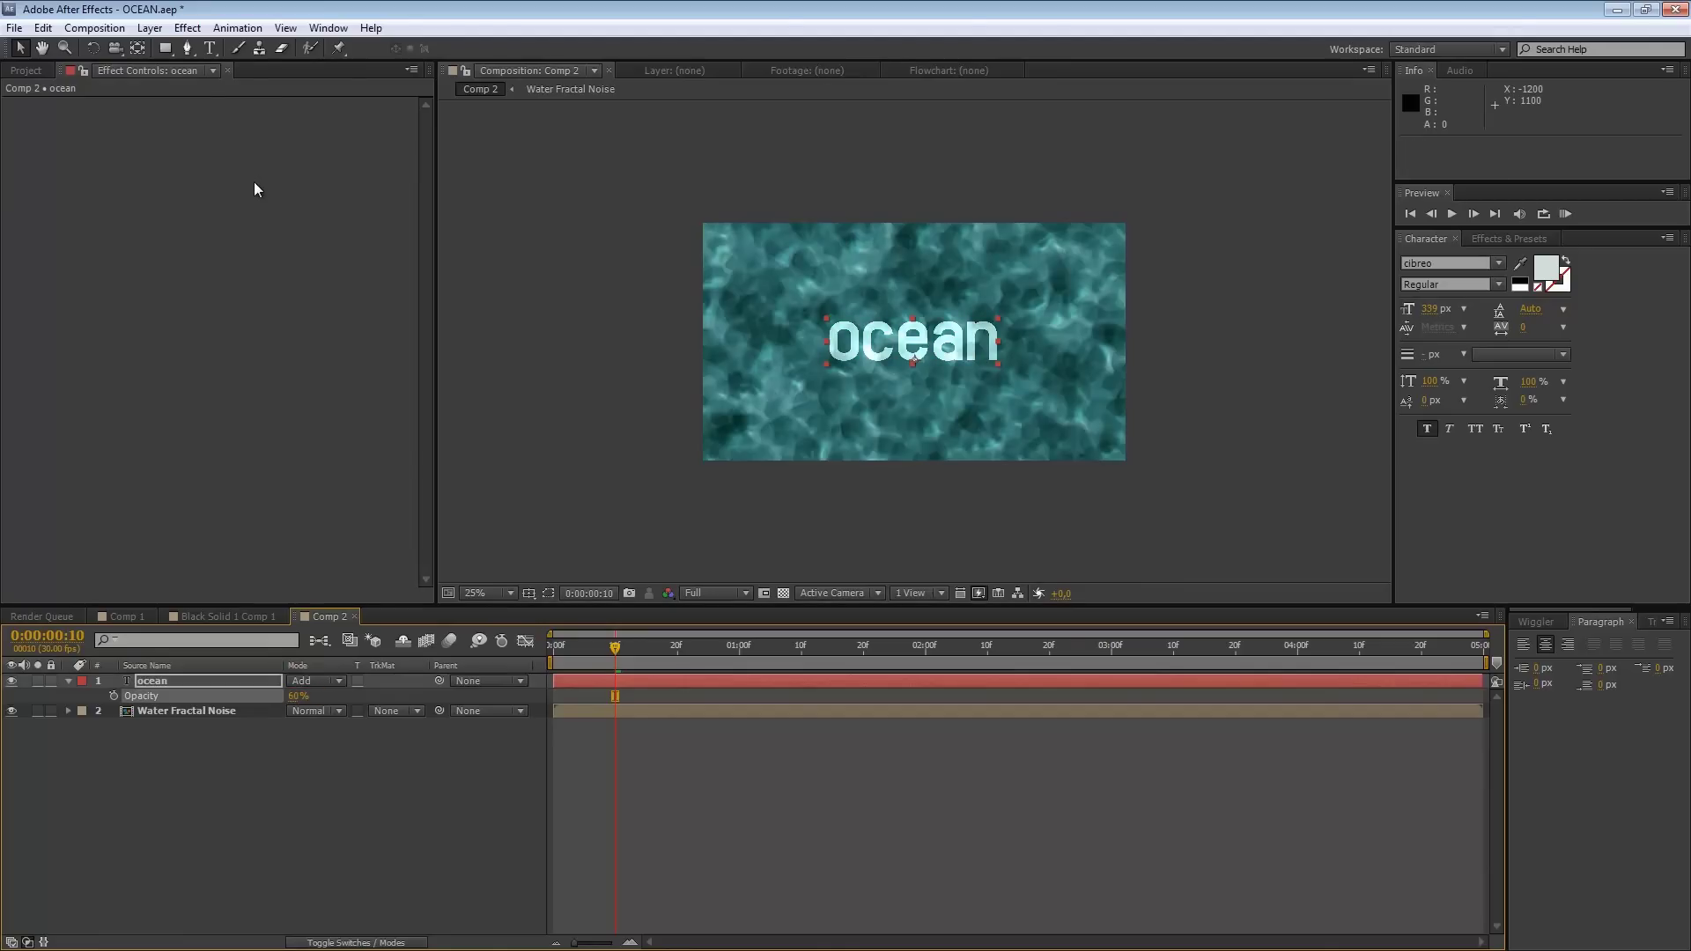
Step: Apply the CC Vector Blur effect to the ocean text layer
key(alt+t)
key(Up)
key(Up)
key(Right)
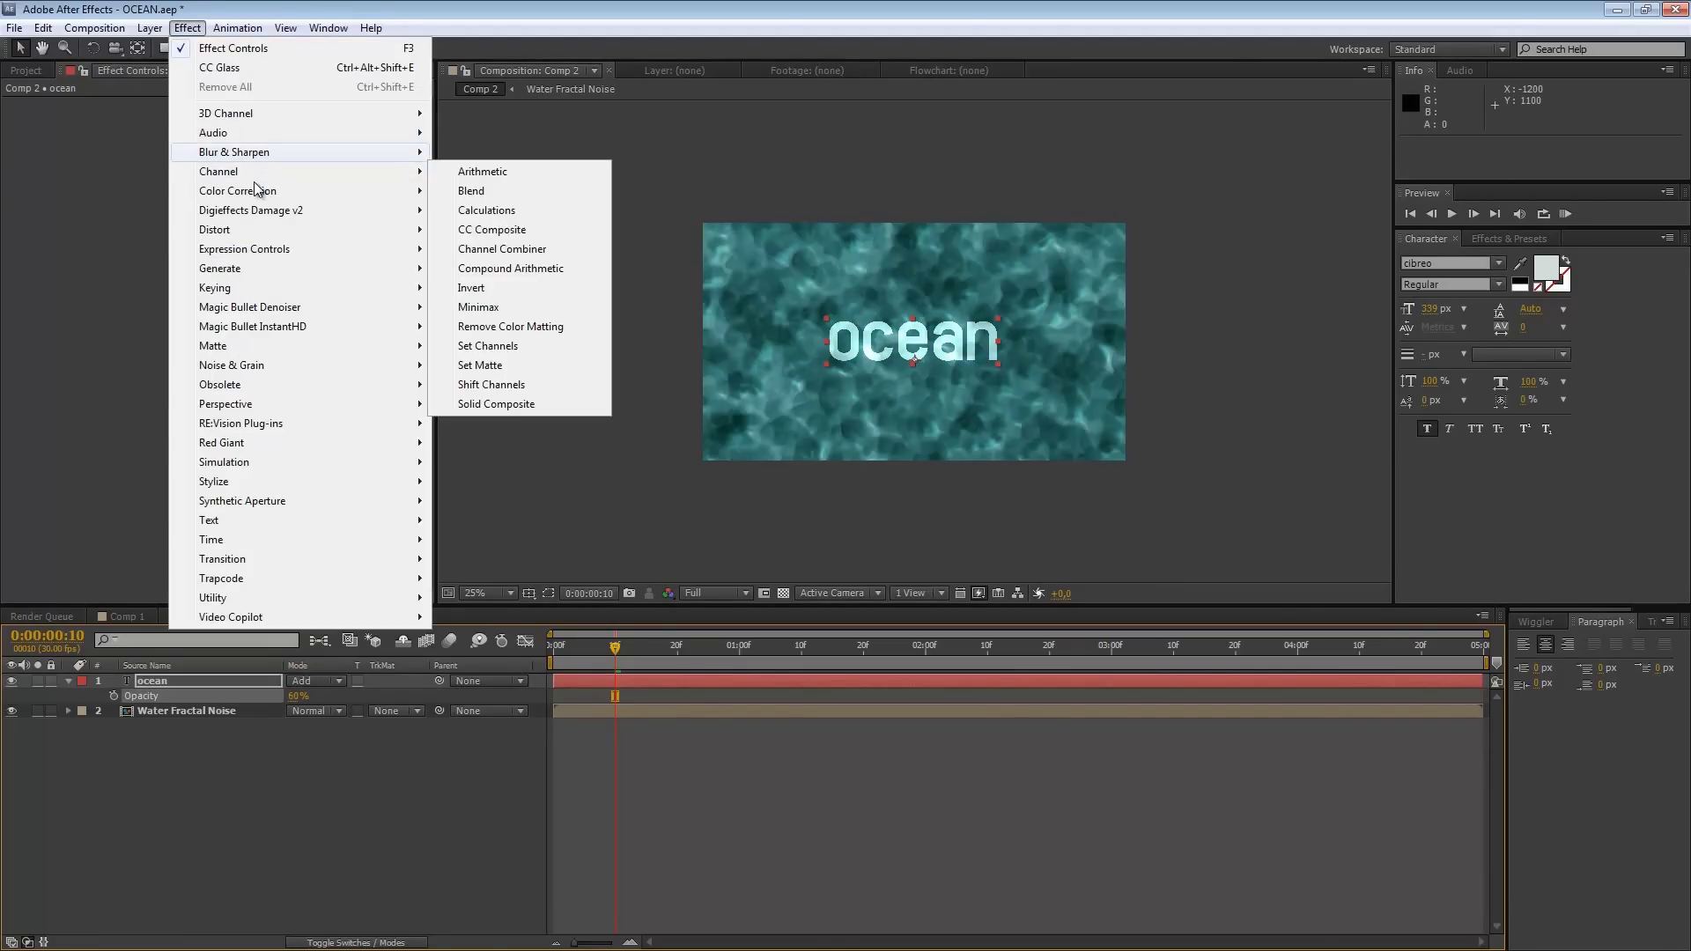
key(Up)
key(Up)
key(Up)
key(Up)
key(Up)
key(Up)
key(Up)
key(Up)
key(Up)
key(Up)
key(Up)
key(Up)
key(Up)
key(Up)
key(Up)
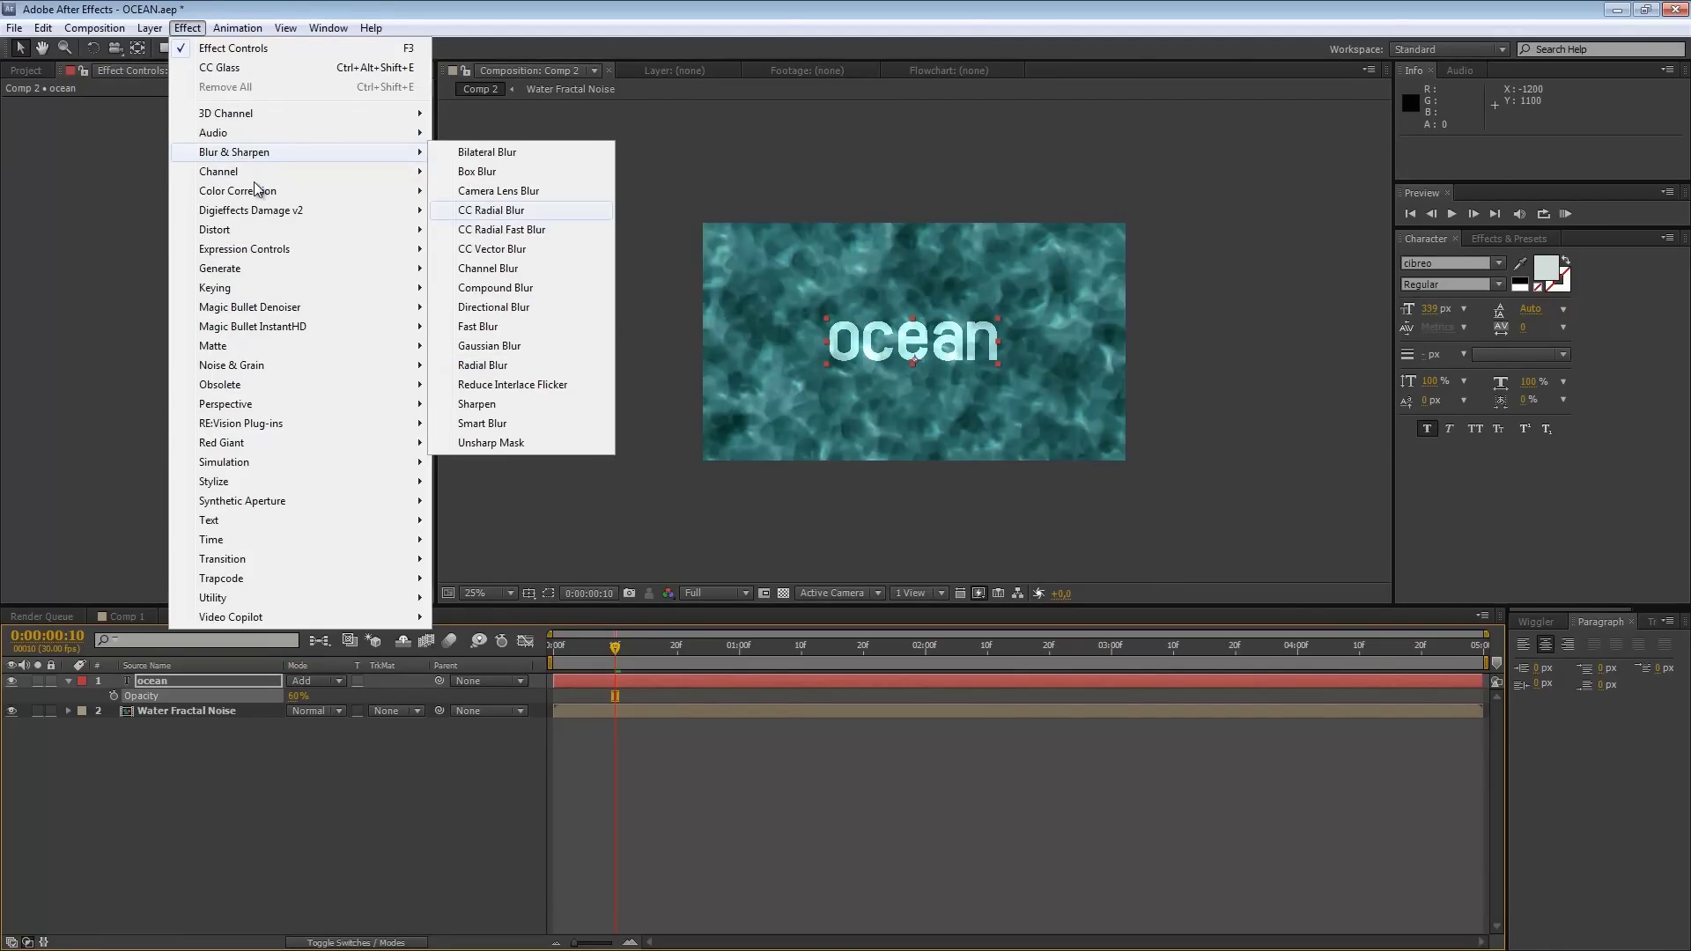
key(Down)
key(Down)
key(Down)
key(Down)
key(Return)
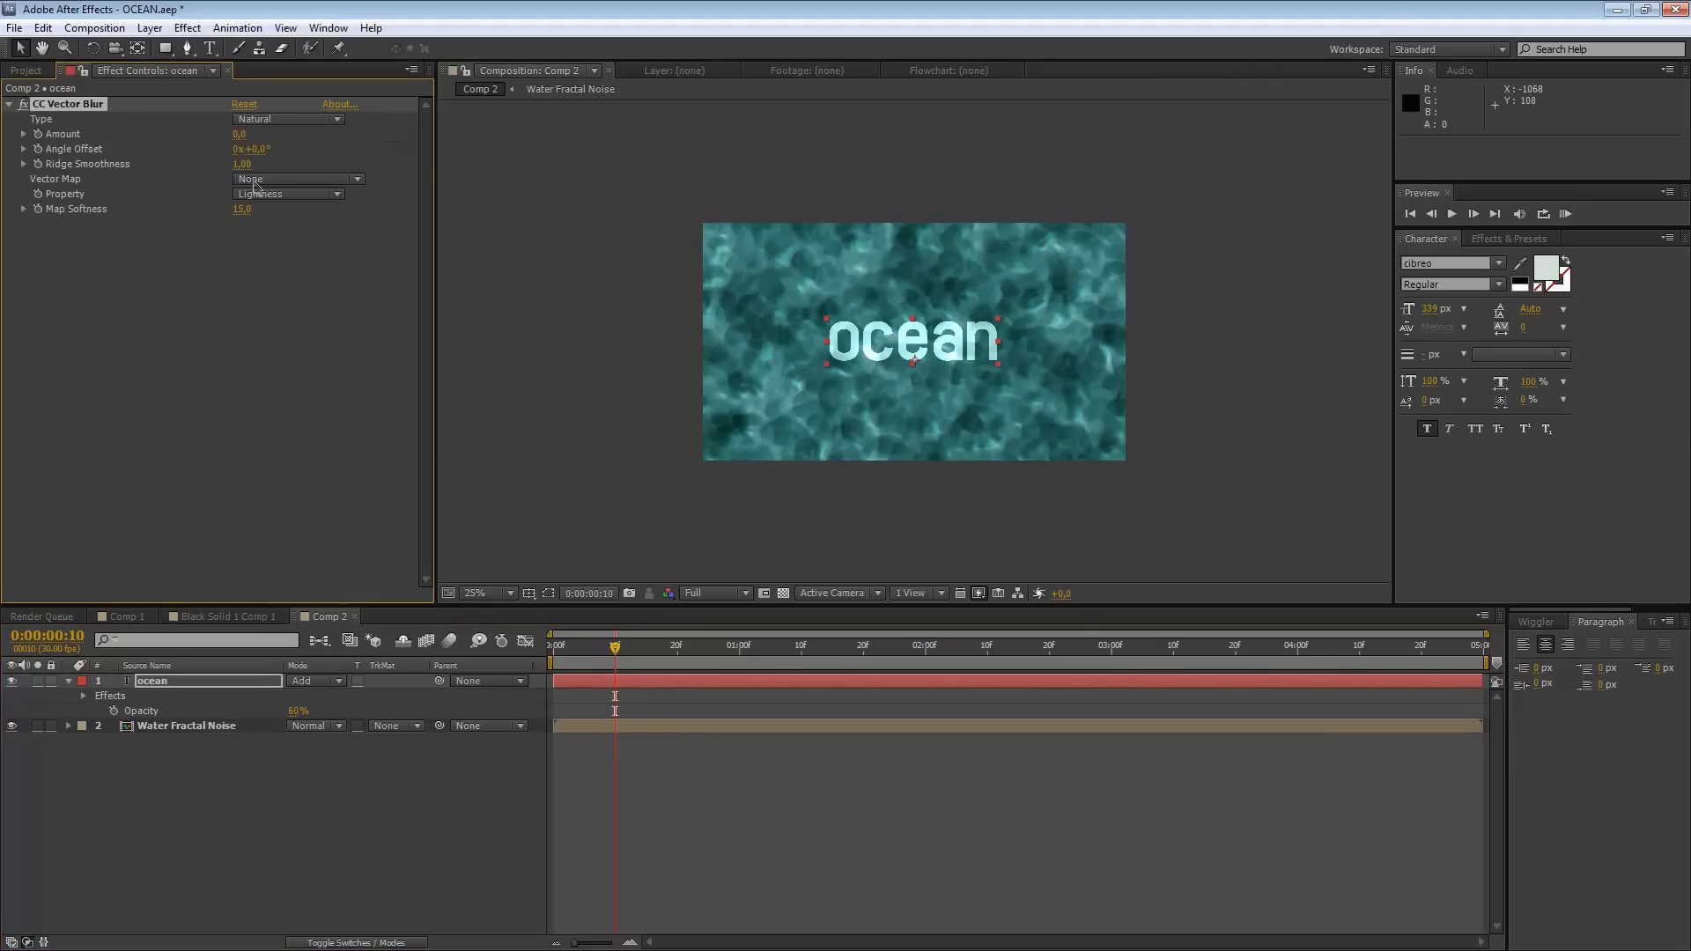
Step: Set the CC Vector Blur Amount on the ocean text to 10, after trying 15
key(Tab)
text(15)
key(Return)
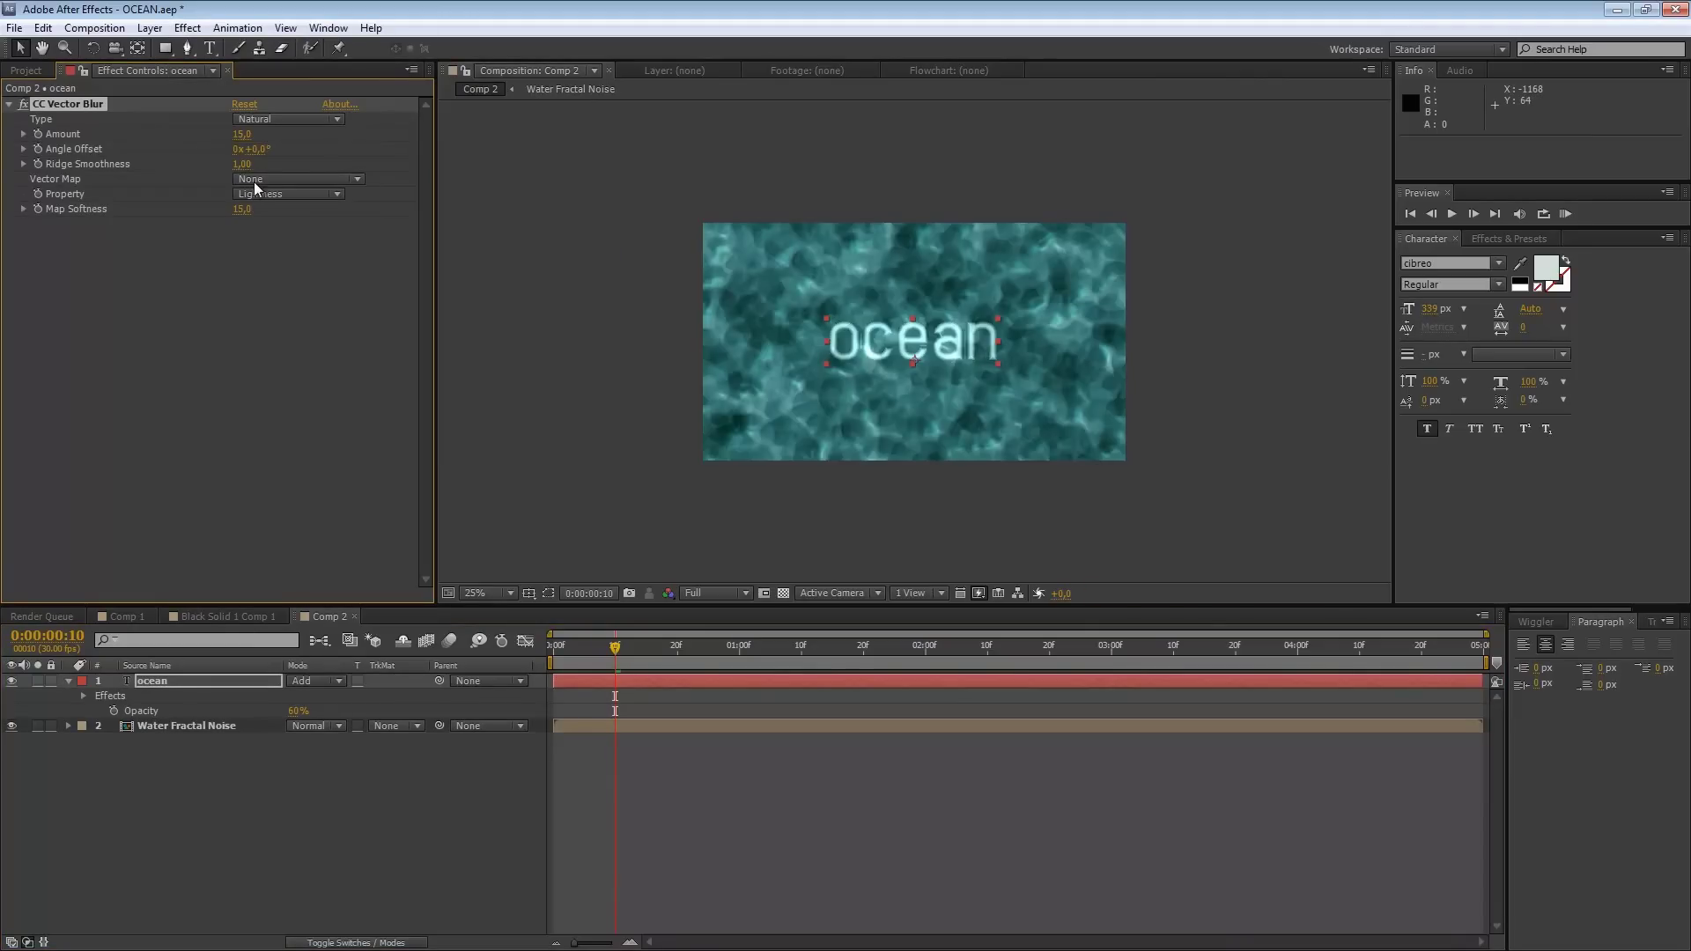
key(Tab)
text(10)
key(Return)
key(F2)
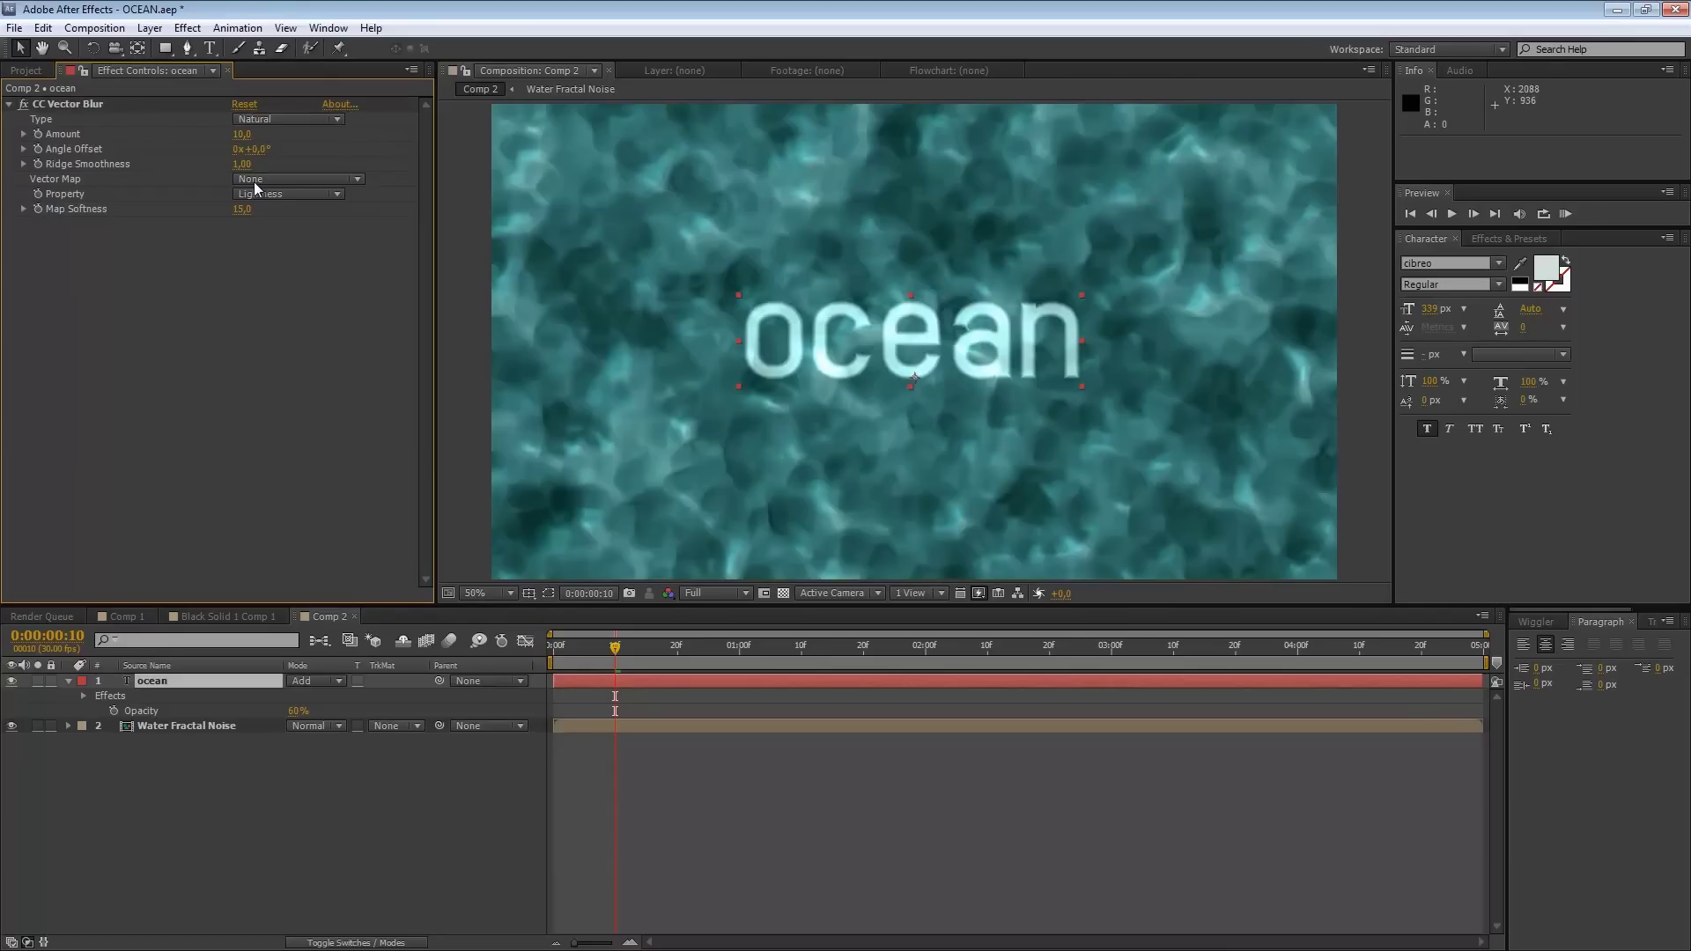
Step: Return the current time to the first frame of the composition, 0:00:00:00
key(Page_Up)
key(Page_Up)
key(Page_Up)
key(Page_Up)
key(Page_Up)
key(Page_Up)
key(Page_Up)
key(Page_Up)
key(Page_Up)
key(Page_Up)
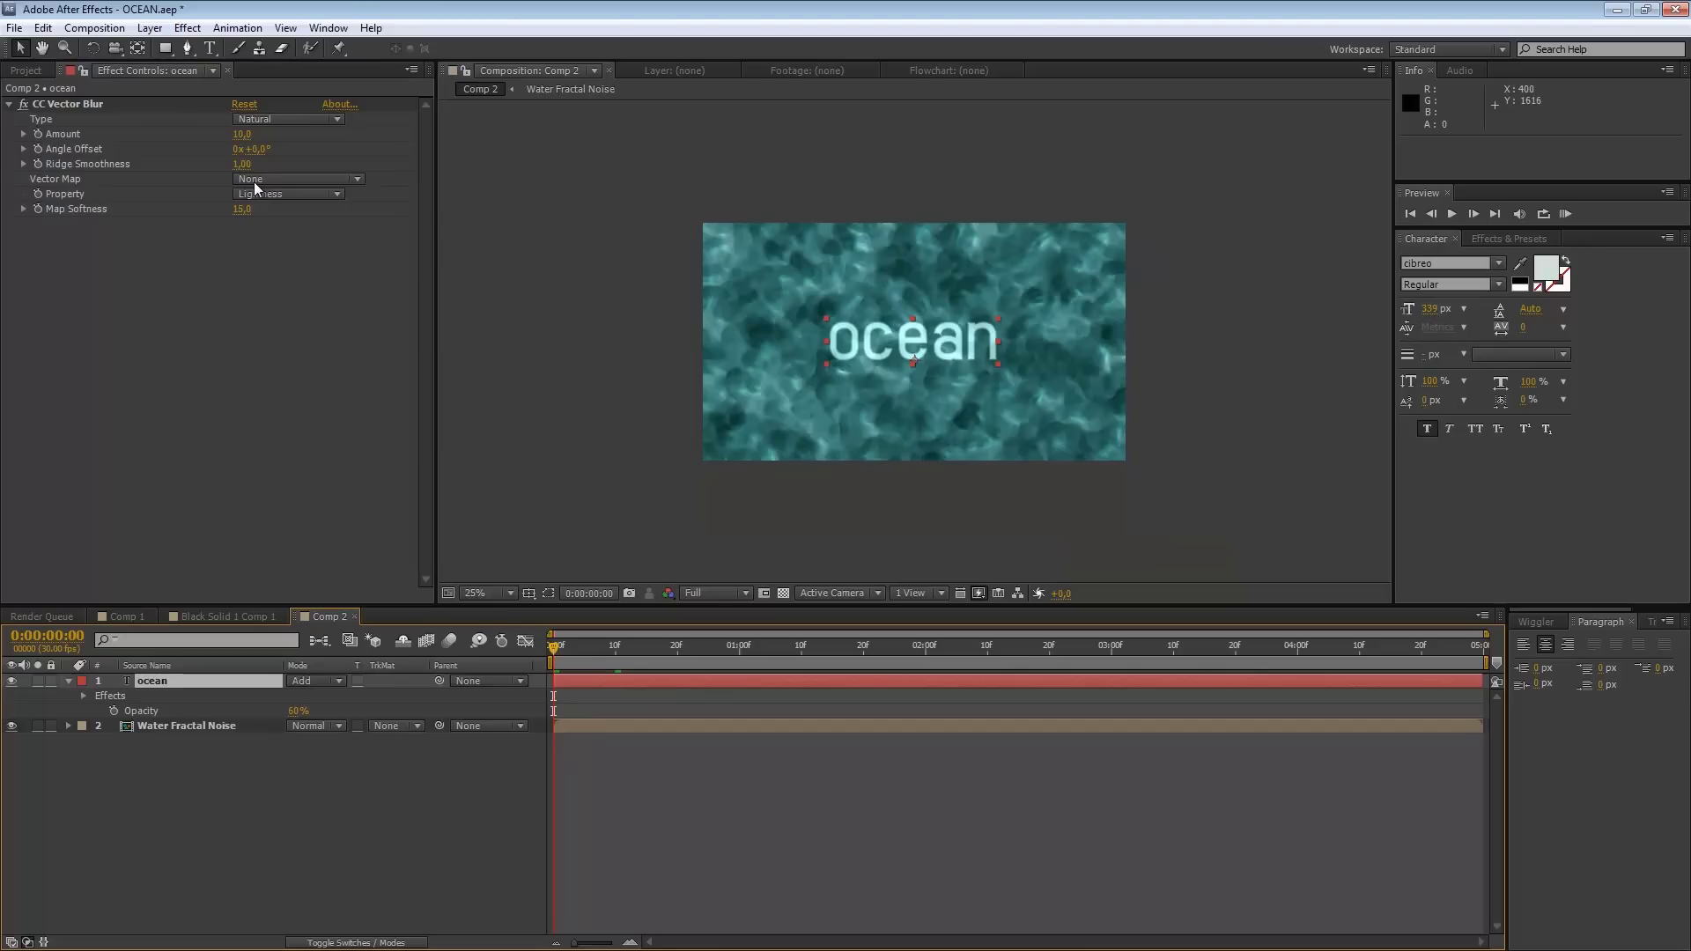
Step: Copy the Water layer from the Water Fractal Noise composition and paste it above the ocean text in Comp 2
key(ctrl+Down)
key(KP_Enter)
key(ctrl+Down)
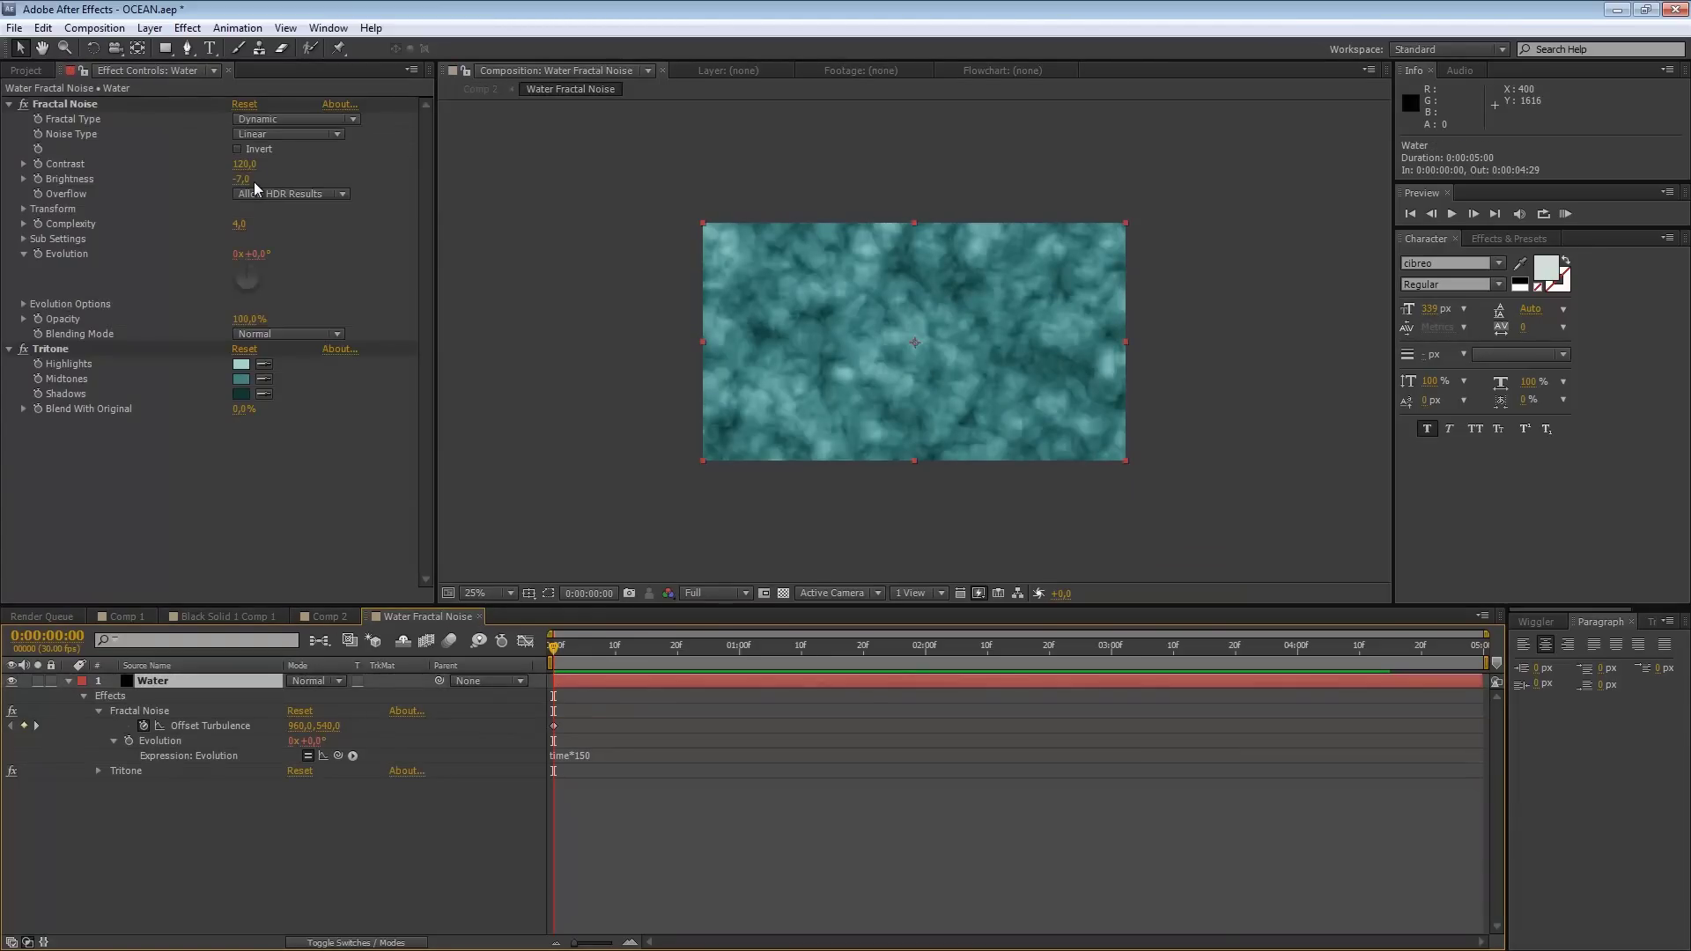
key(shift+F10)
key(Escape)
key(shift+comma)
key(ctrl+shift+a)
key(ctrl+v)
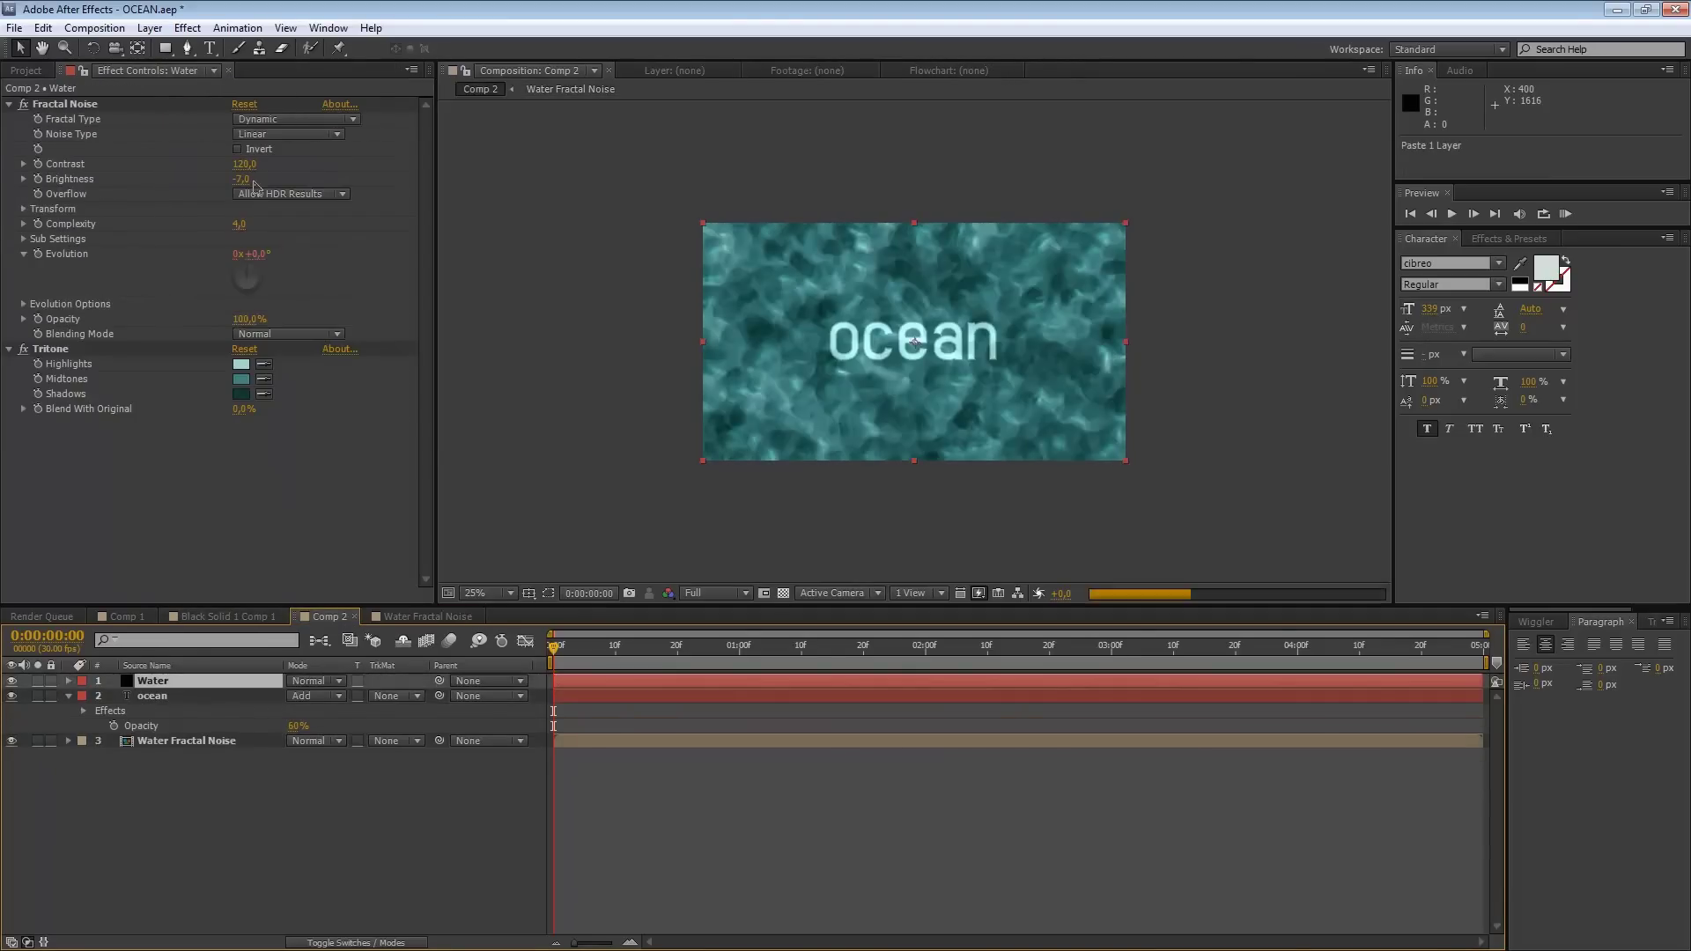
Step: Remove Tritone from the pasted Water layer and pre-compose it as "Displacement", moving all attributes into the new composition
click(50, 349)
key(Delete)
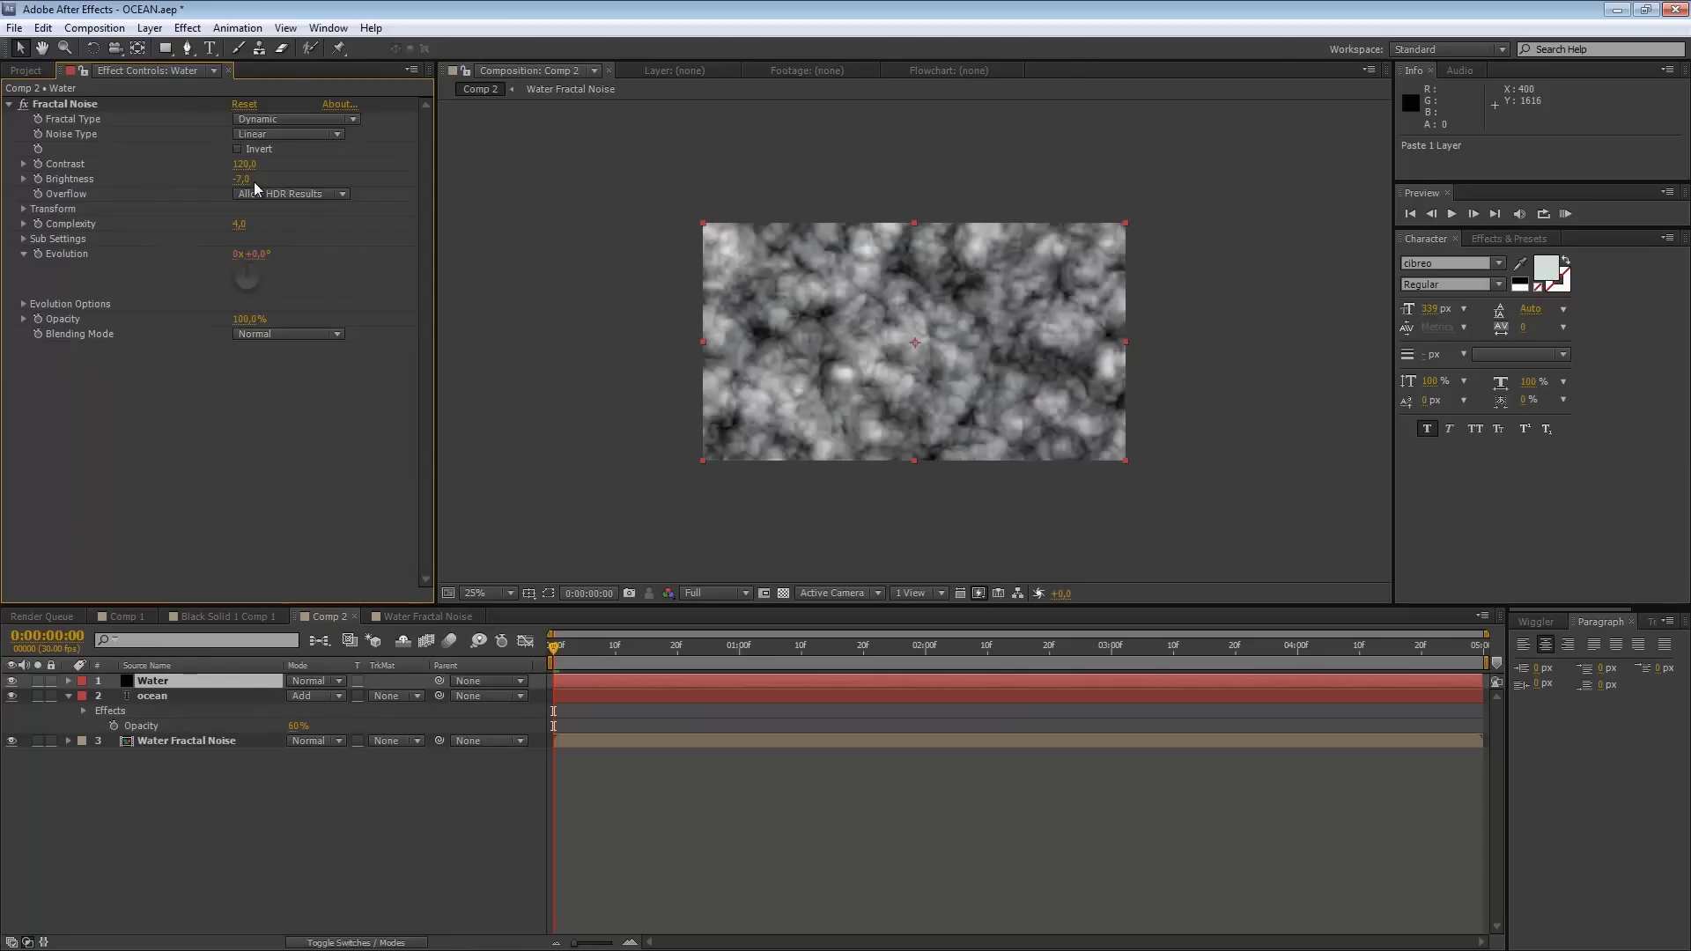
key(alt+l)
key(Up)
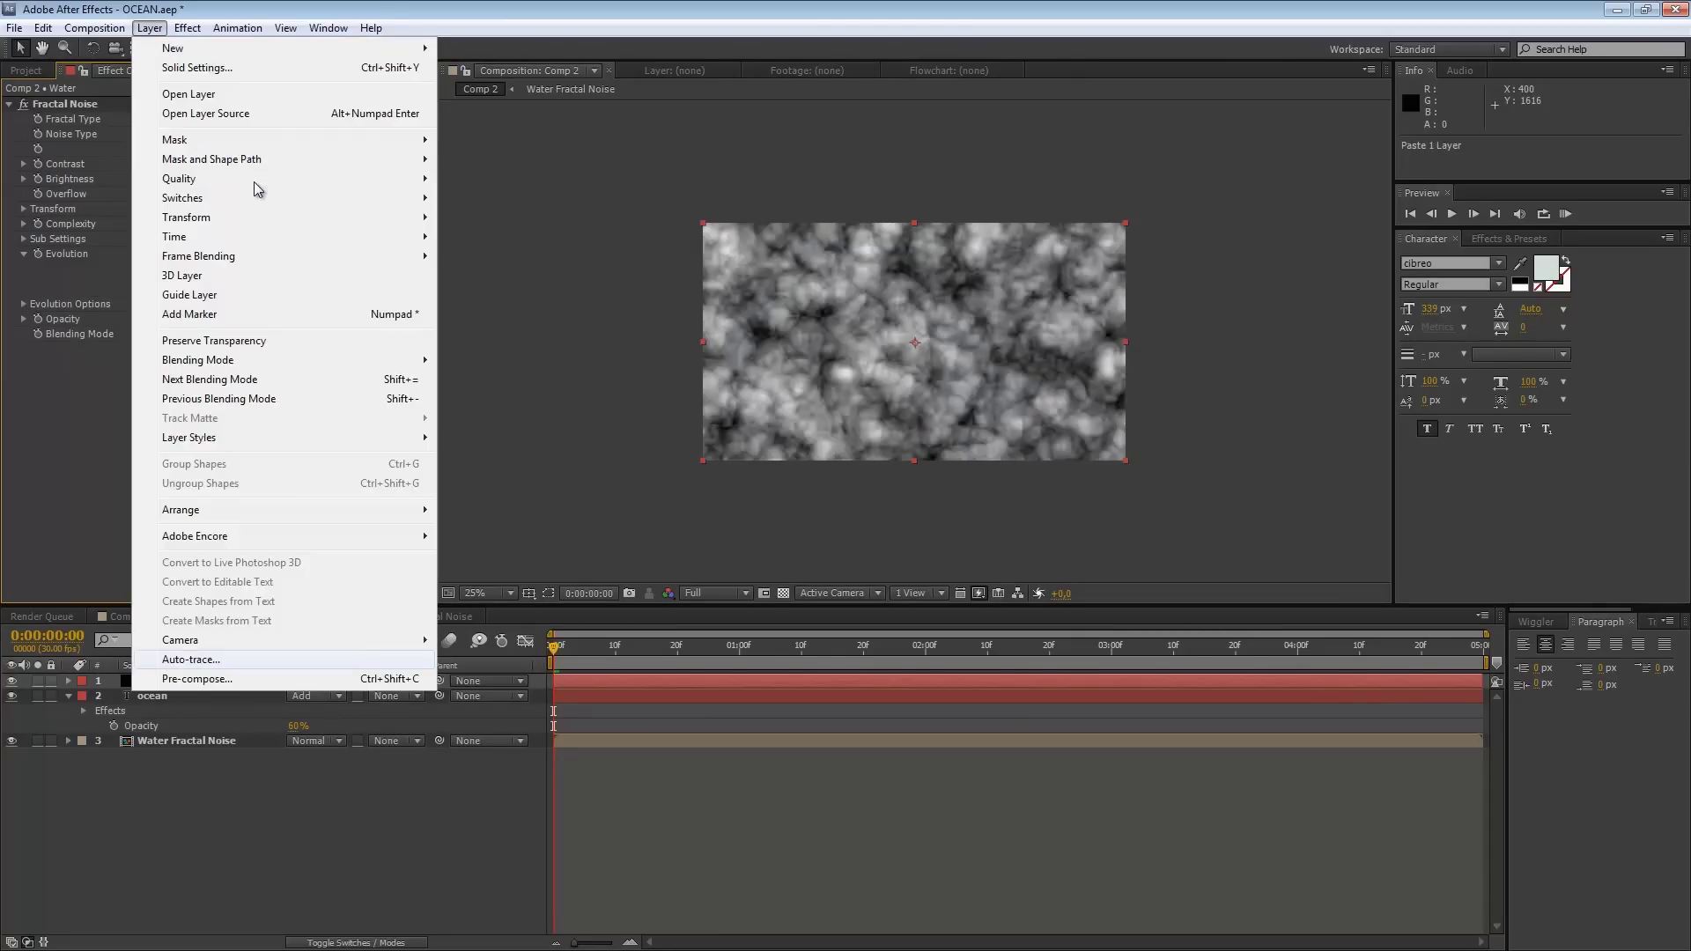
key(Return)
text(Displacement)
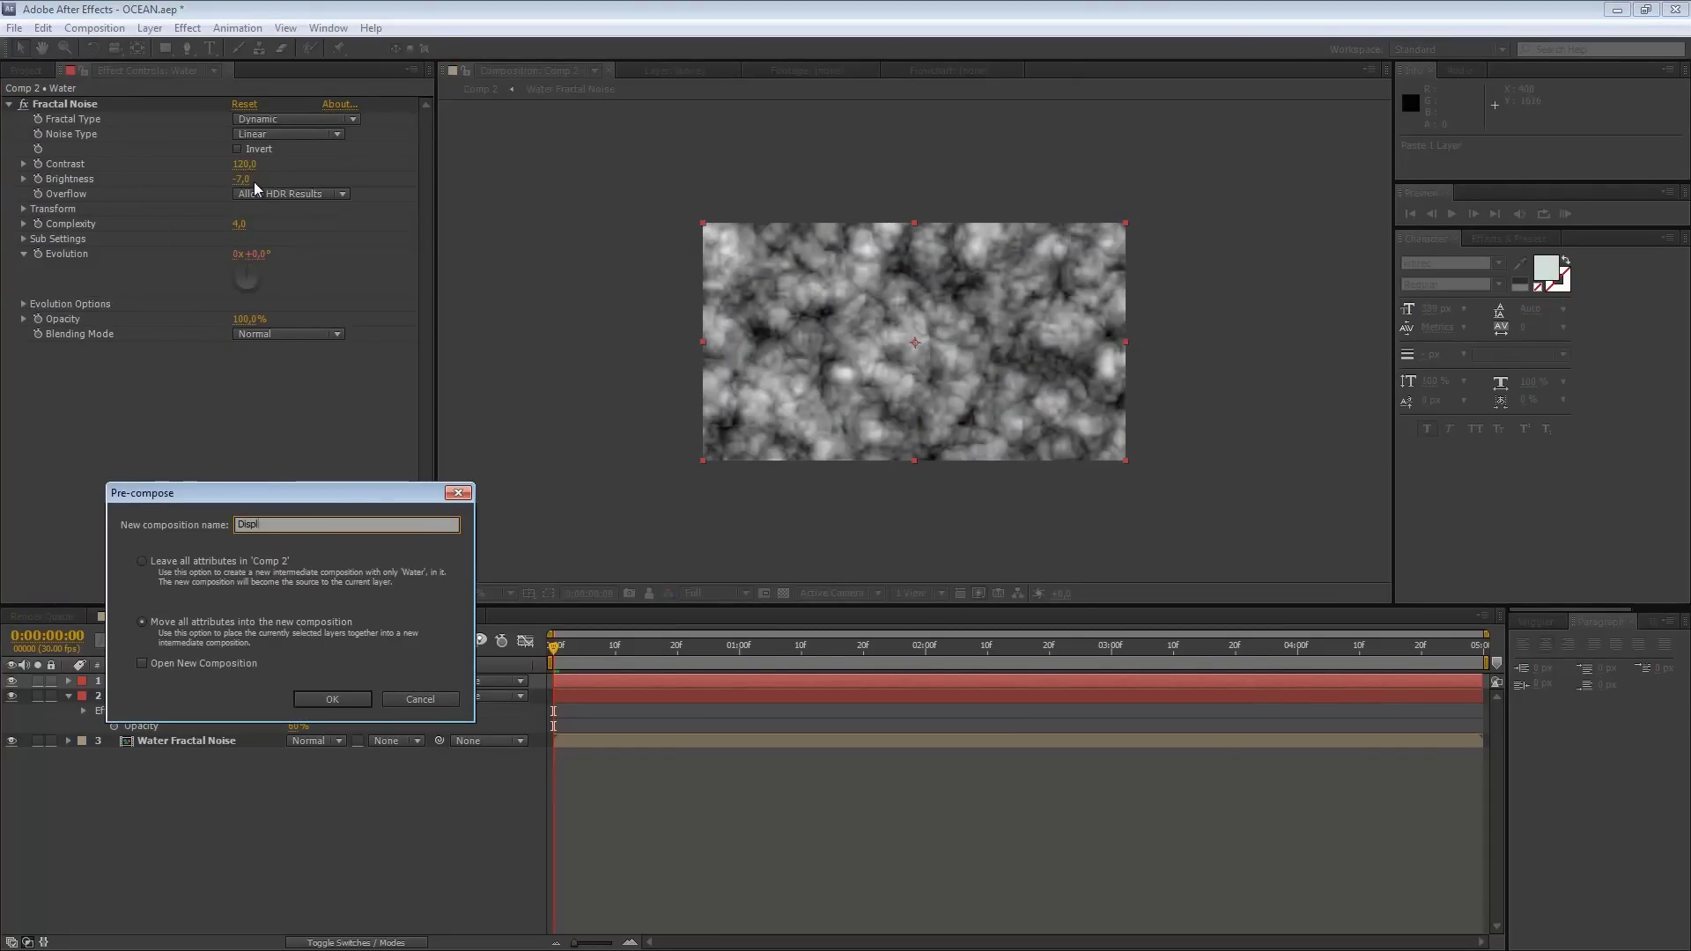
key(Return)
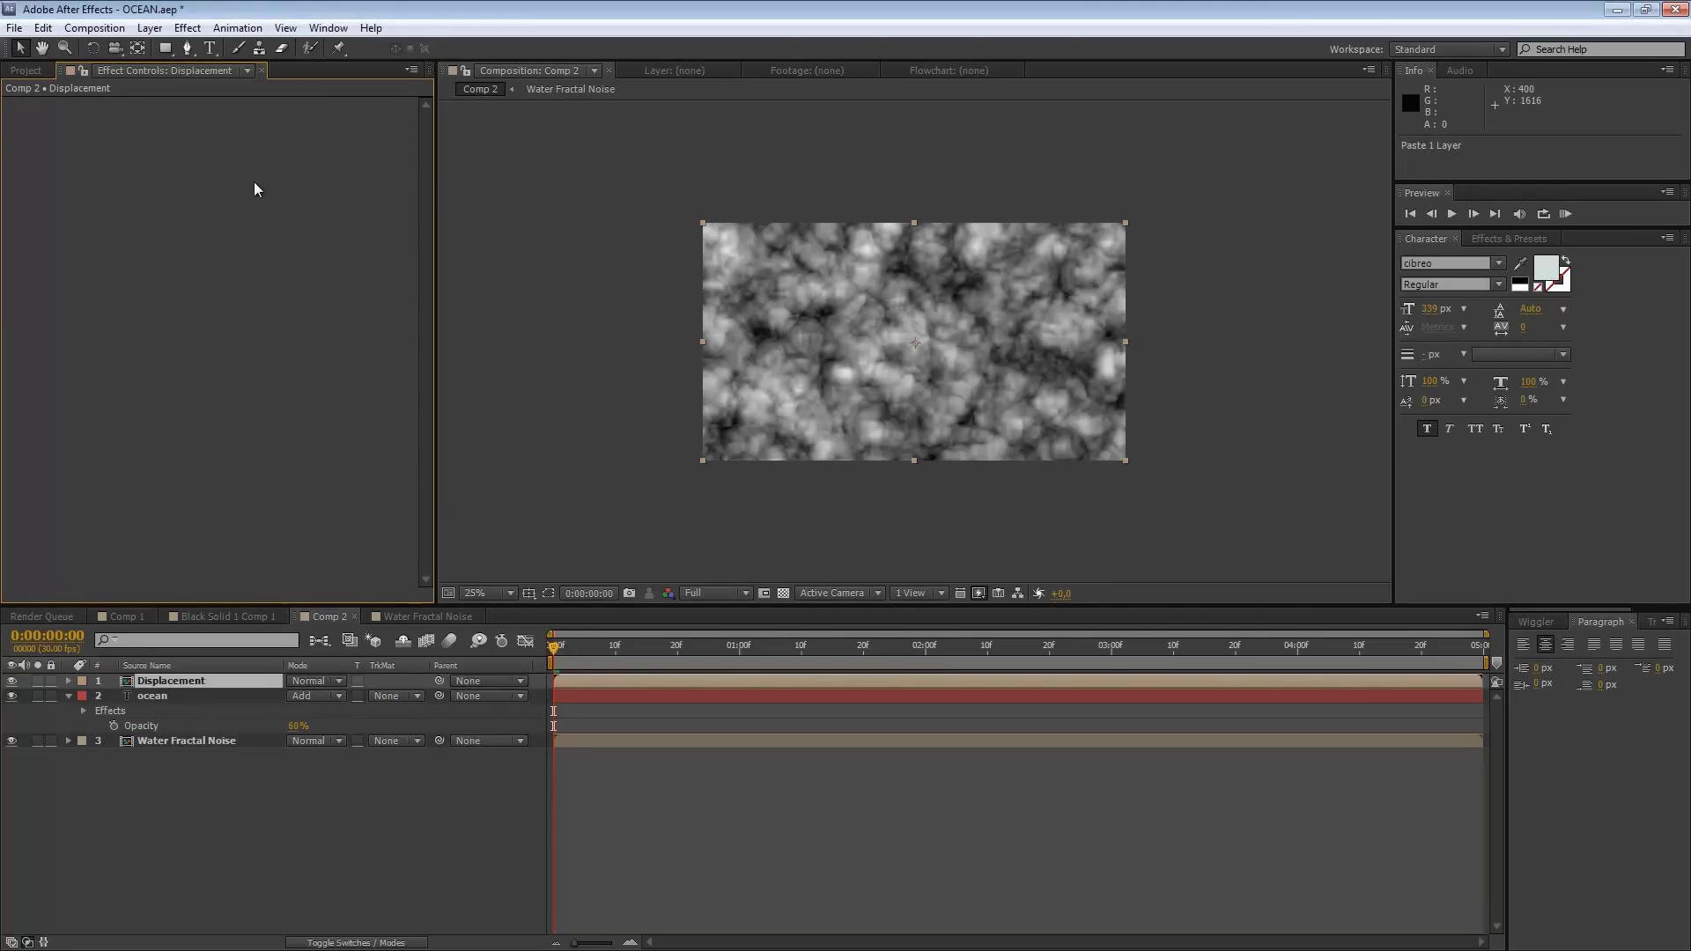
Step: Search the effects for "displ" and apply Displacement Map to the ocean text layer
key(ctrl+Down)
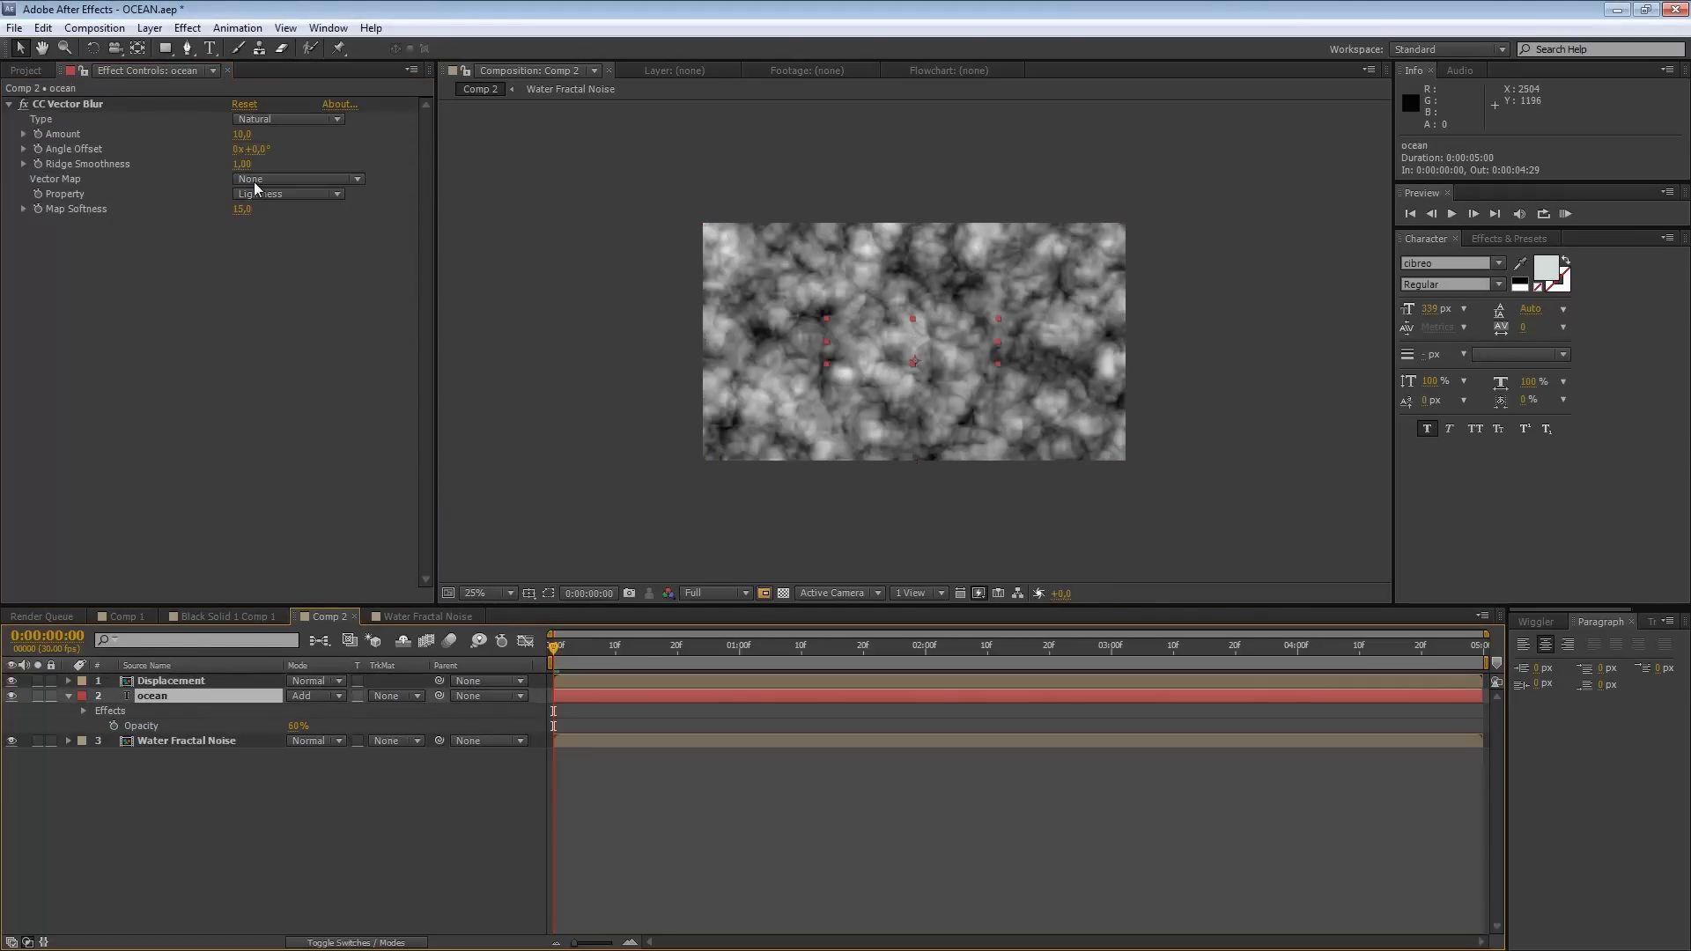
key(ctrl+5)
text(displ)
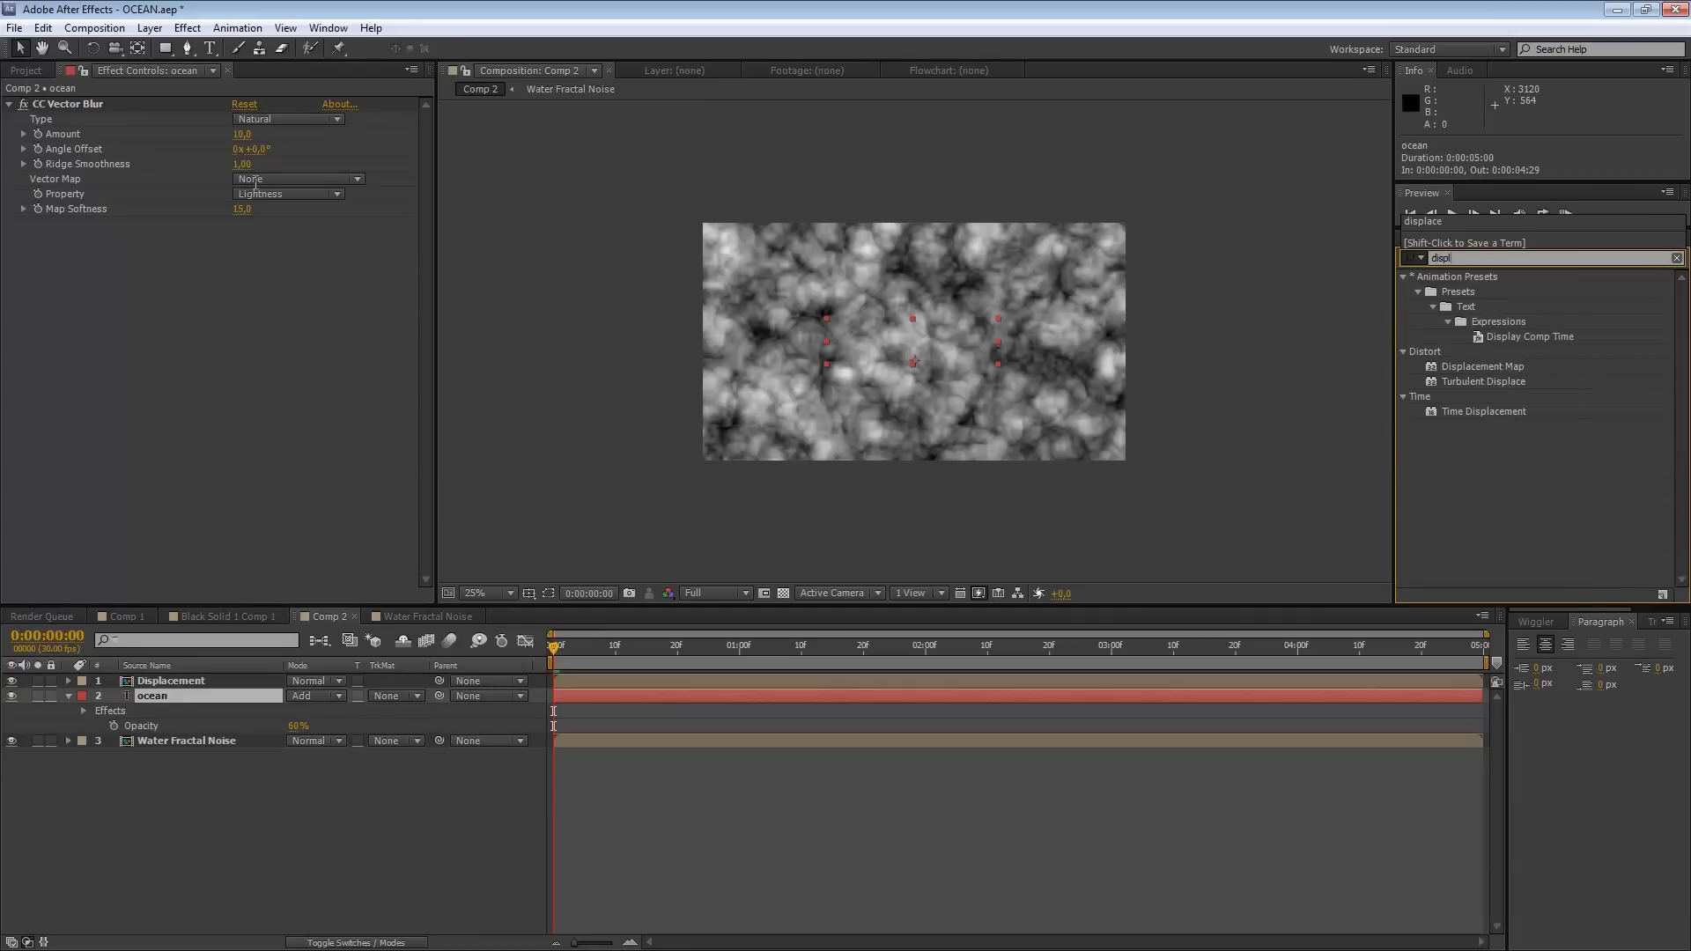
key(Return)
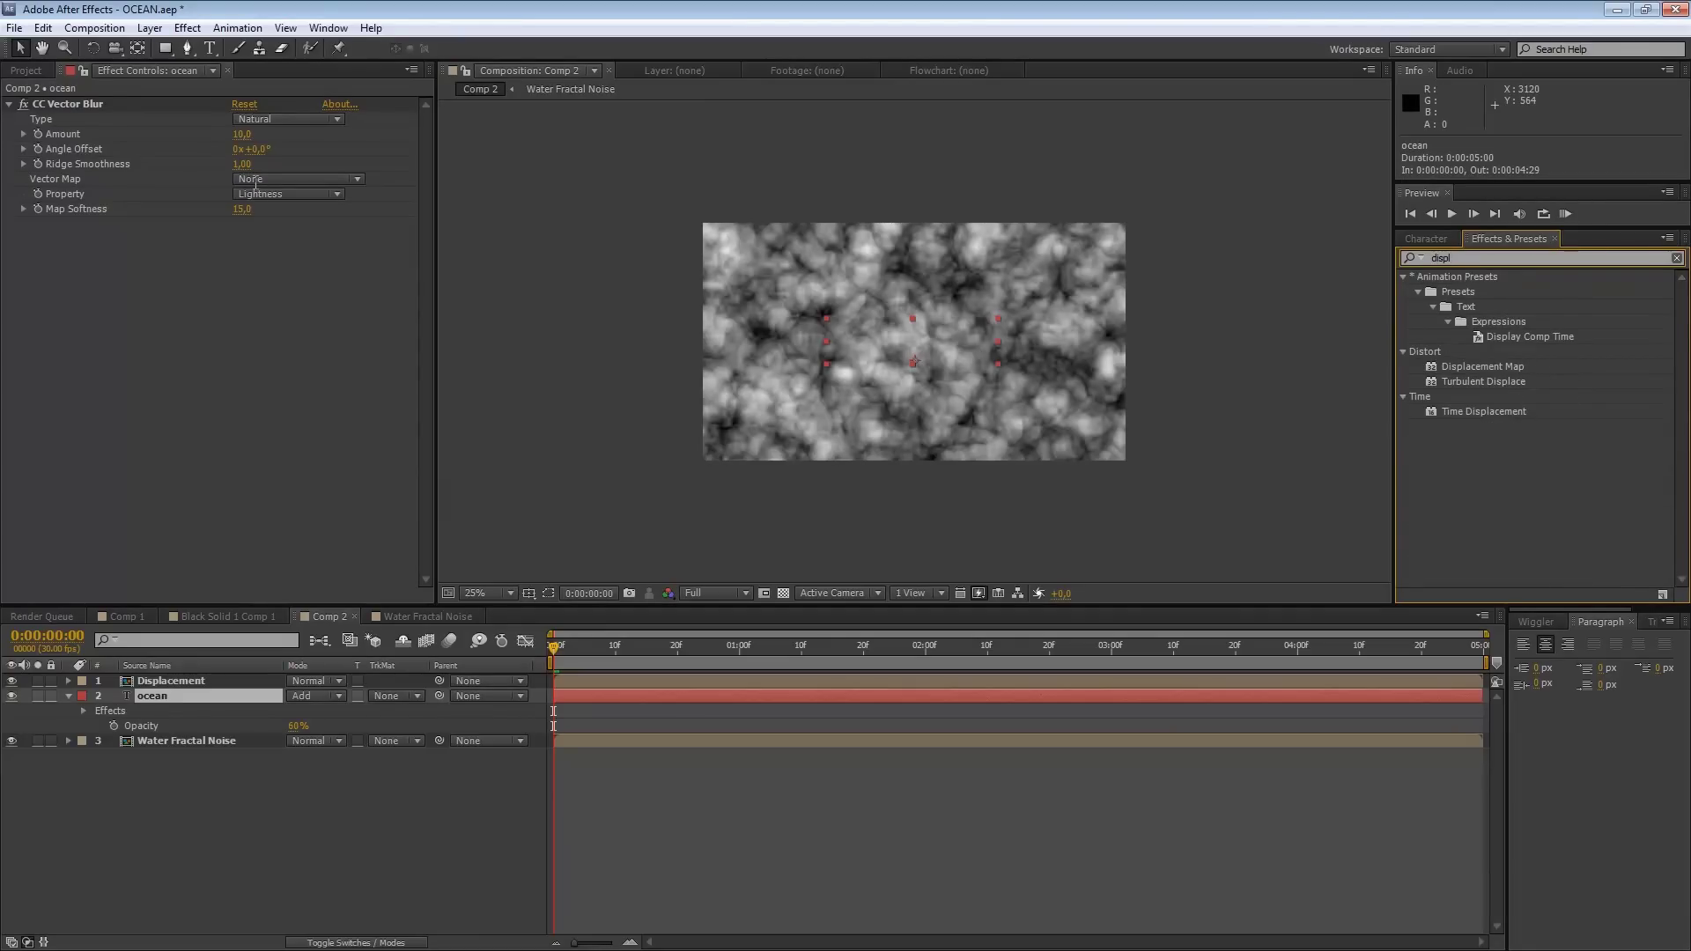
drag(1482, 366, 1009, 696)
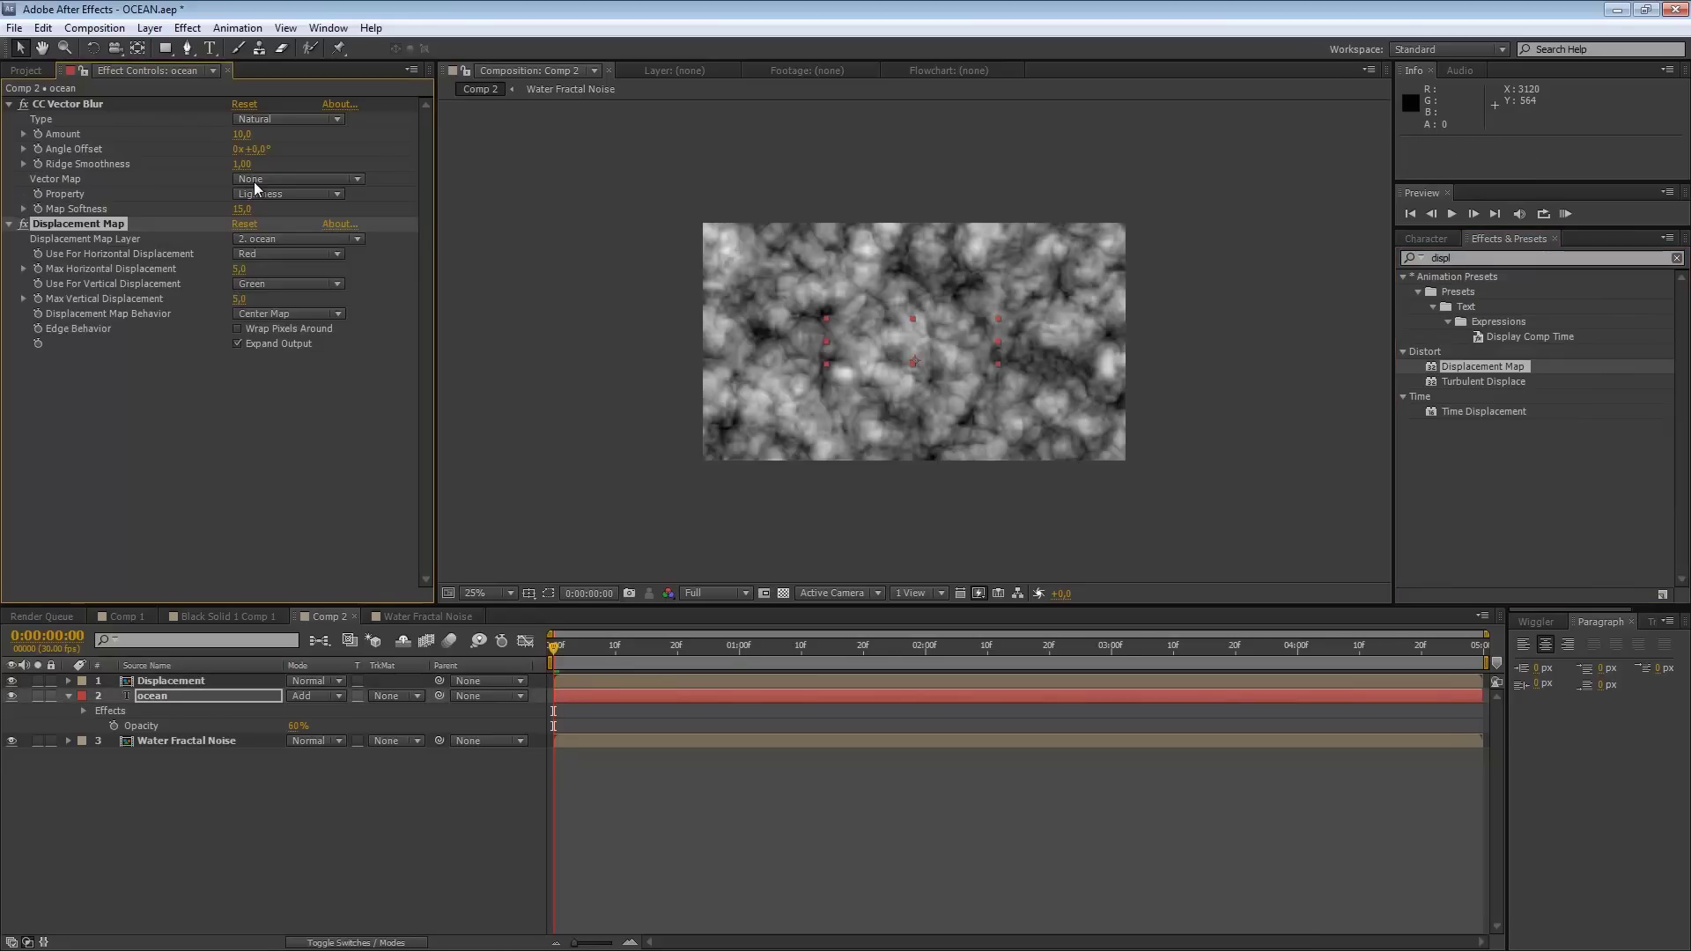
Step: Set the ocean text's Displacement Map Layer to 1. Displacement and hide the Displacement layer
click(299, 239)
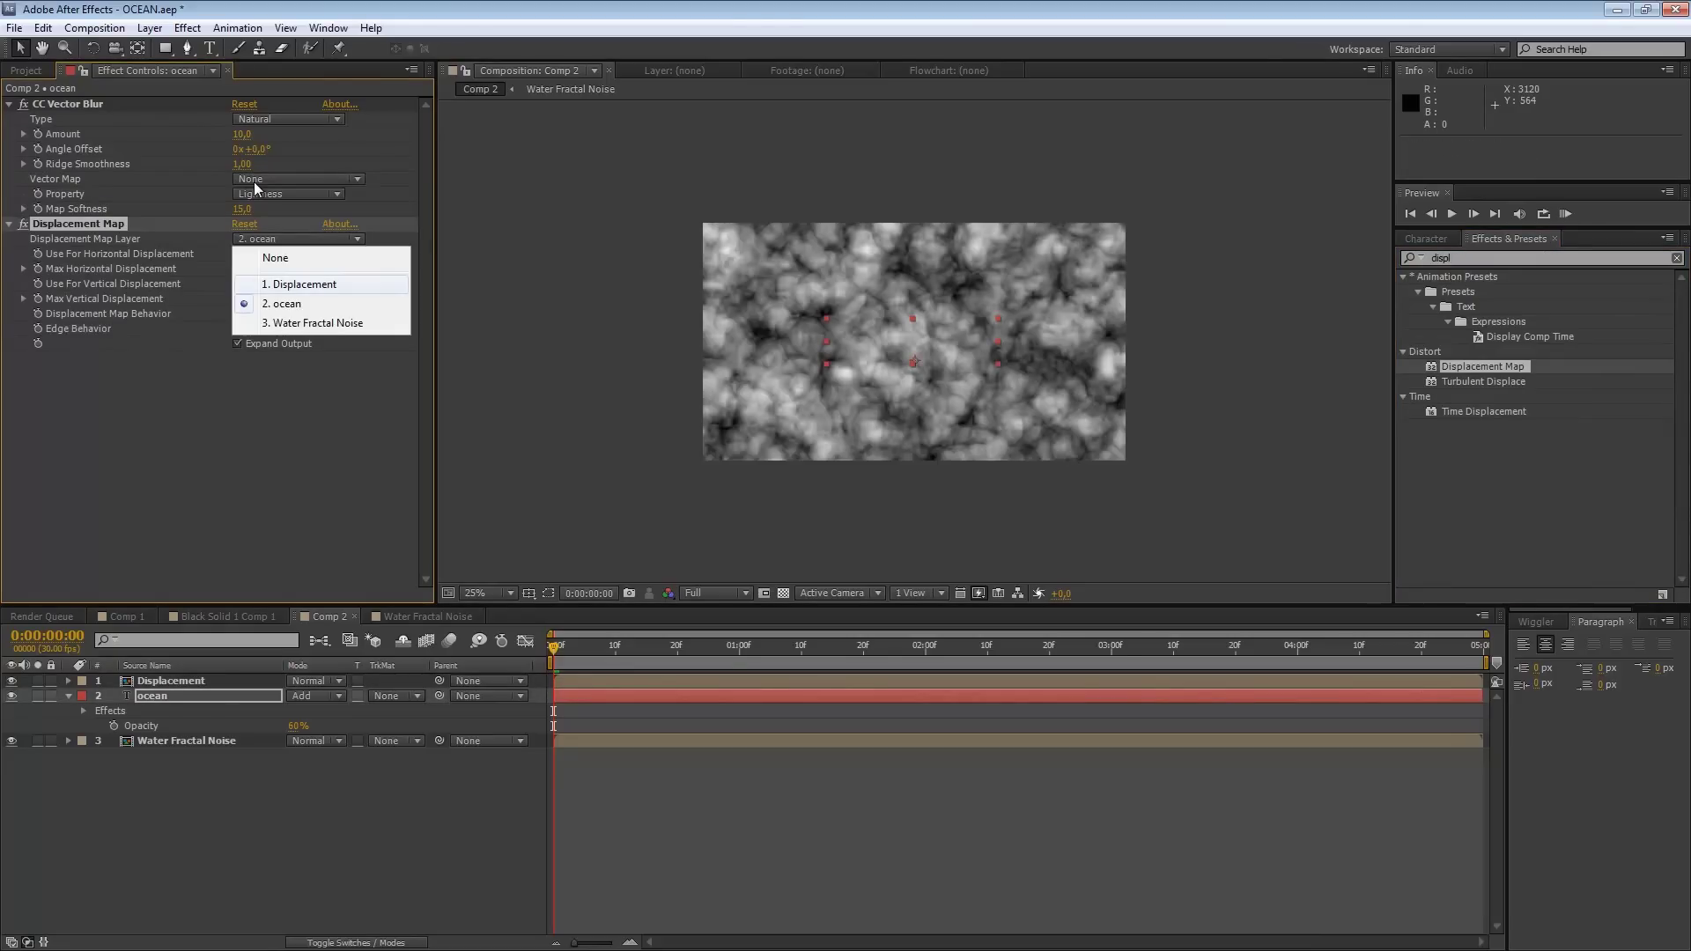
key(Return)
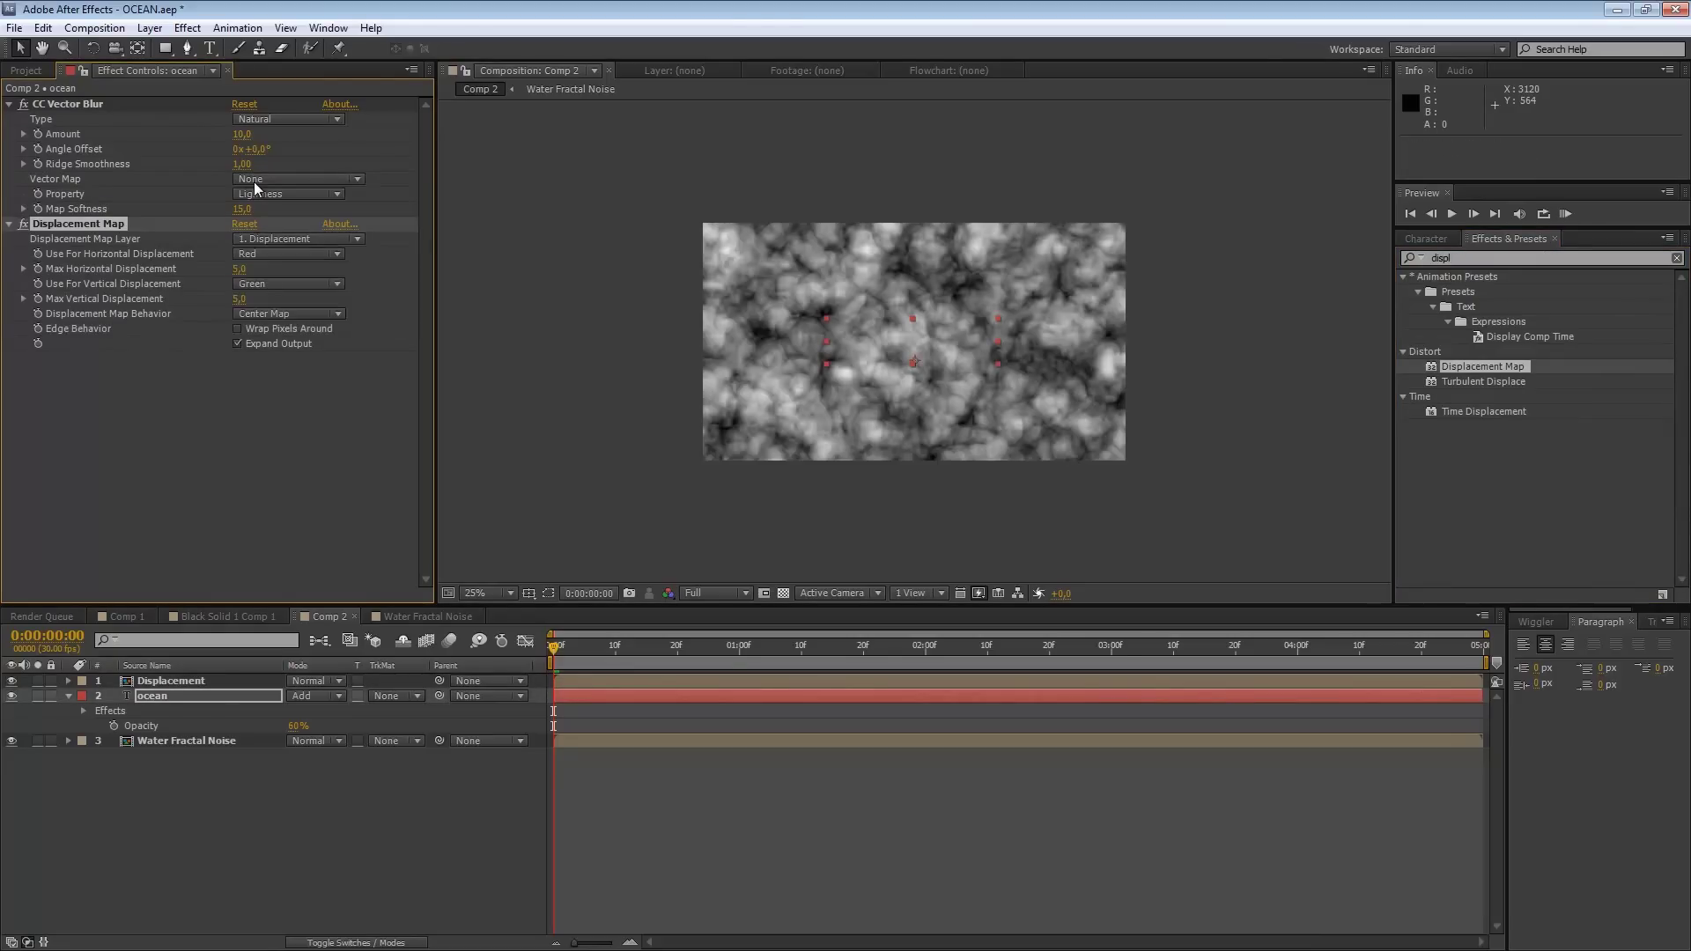
click(12, 680)
Step: Set both the horizontal and vertical displacement sources of the Displacement Map to Luminance
click(288, 254)
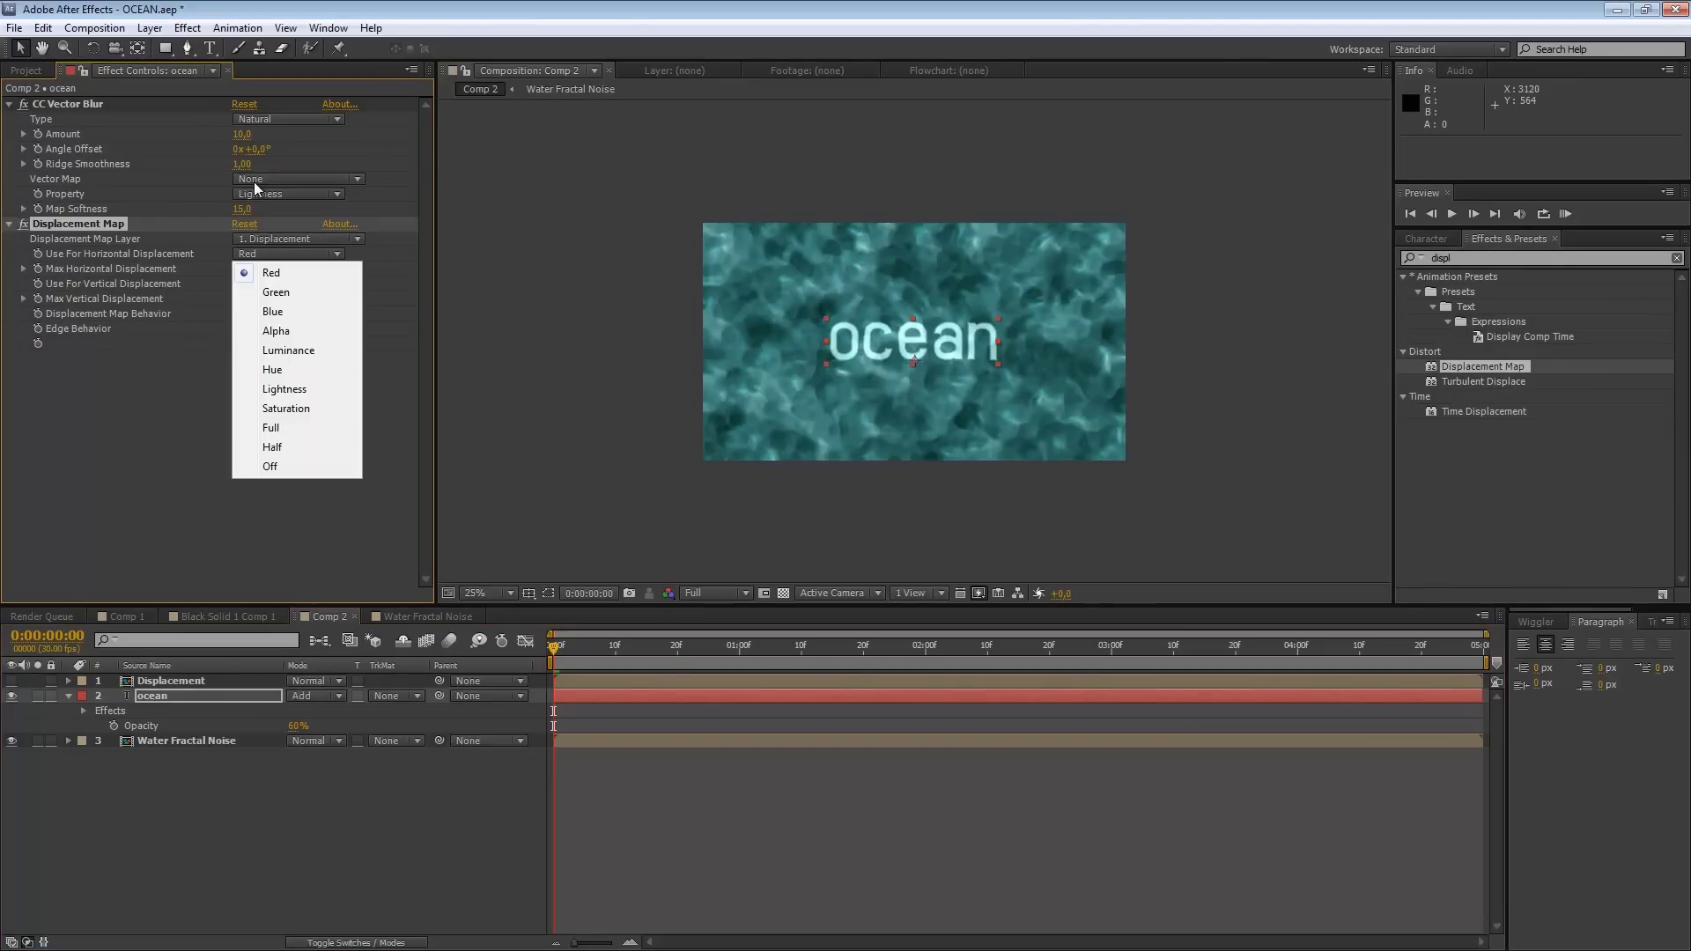
key(Down)
key(Down)
key(Down)
key(Down)
key(Down)
key(Down)
key(Up)
key(Up)
click(288, 351)
click(287, 283)
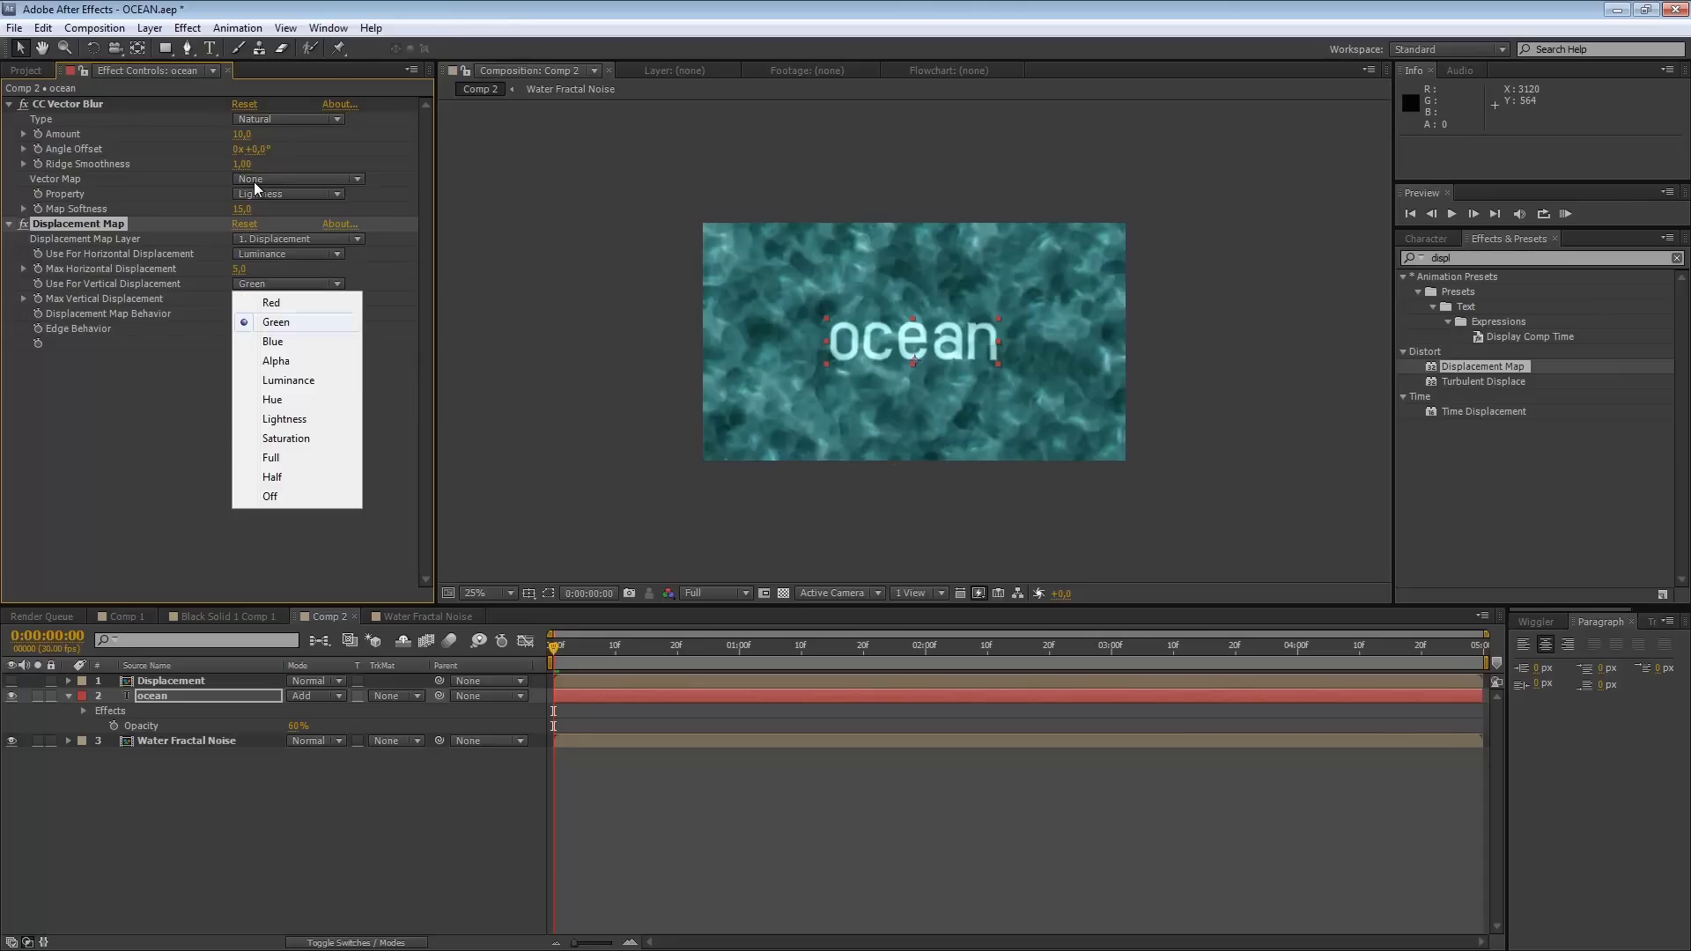
key(Return)
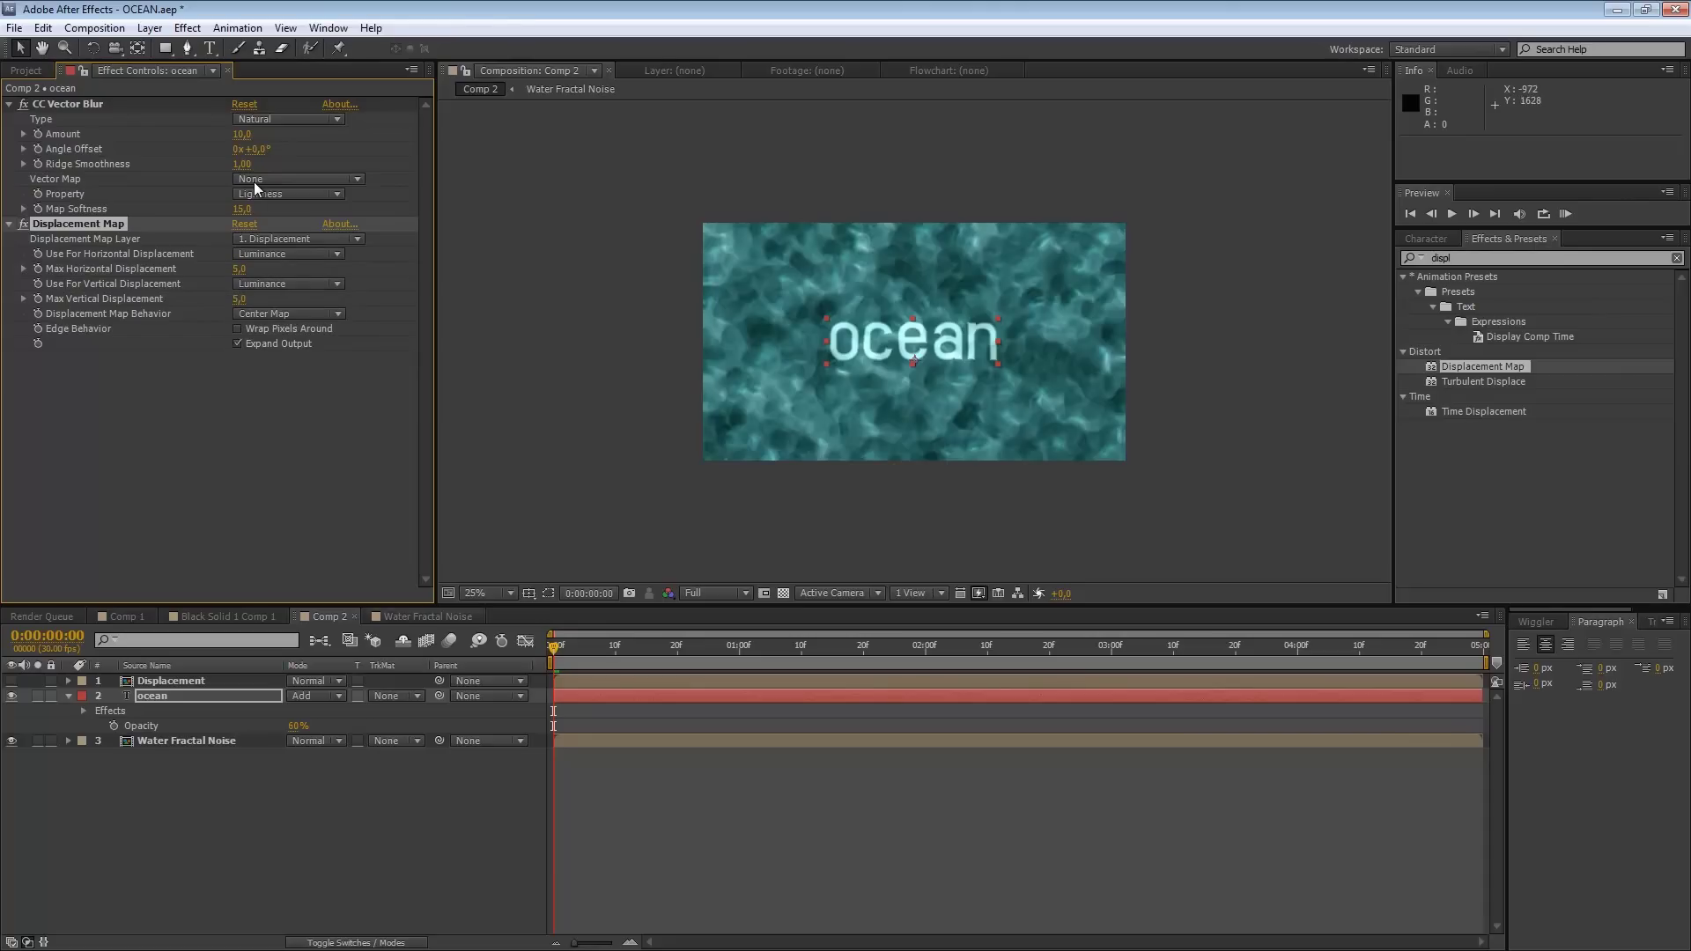
Step: Try values of 10 and 25 for the Displacement Map's Max Horizontal and Max Vertical Displacement
click(239, 269)
text(10)
key(Tab)
text(10)
text(25)
key(shift+Tab)
text(25)
key(Return)
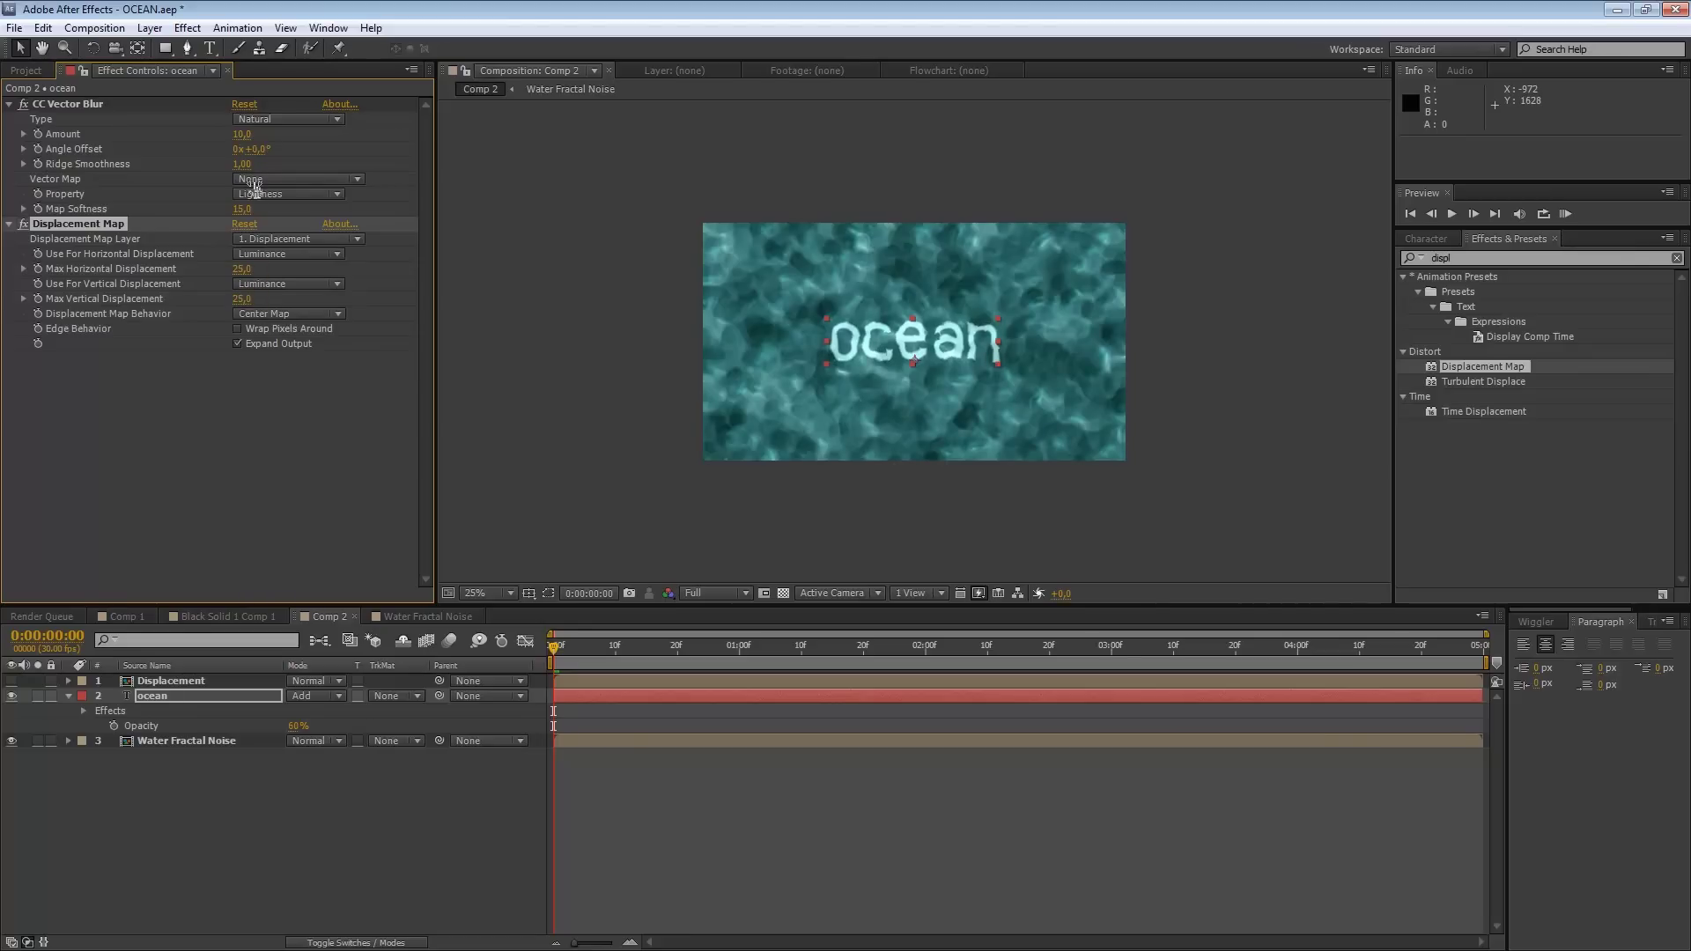
Step: Set Max Horizontal and Max Vertical Displacement to 15 and play a RAM preview of the distorted text
key(Tab)
key(Tab)
text(15)
key(Return)
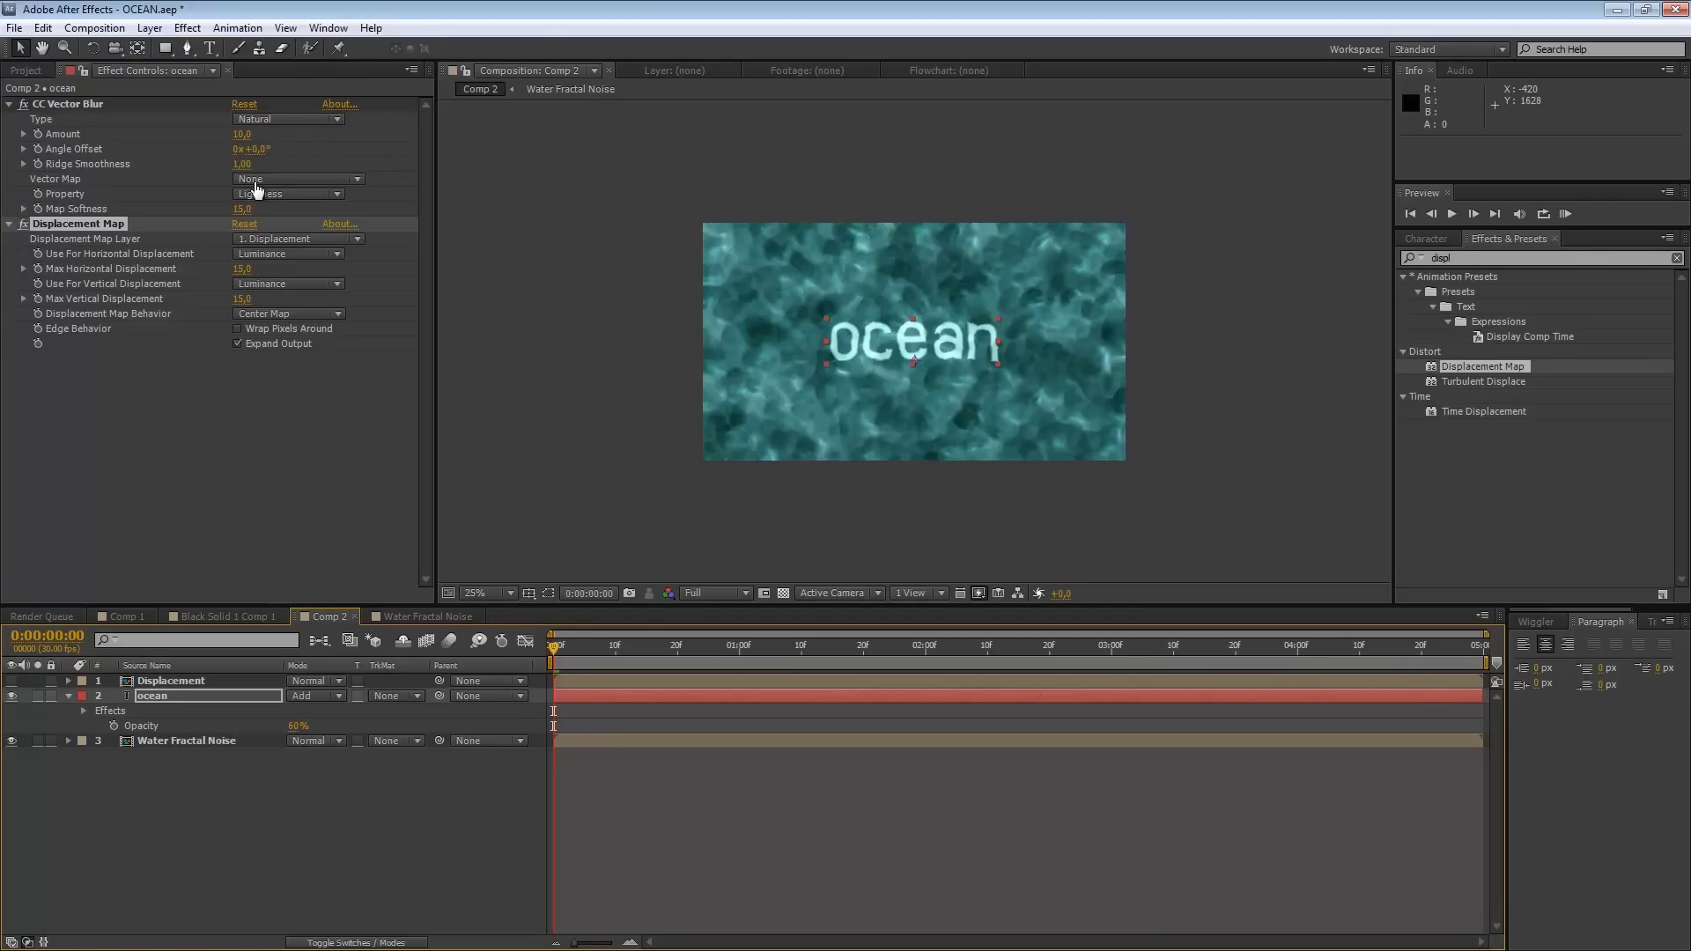
key(KP_0)
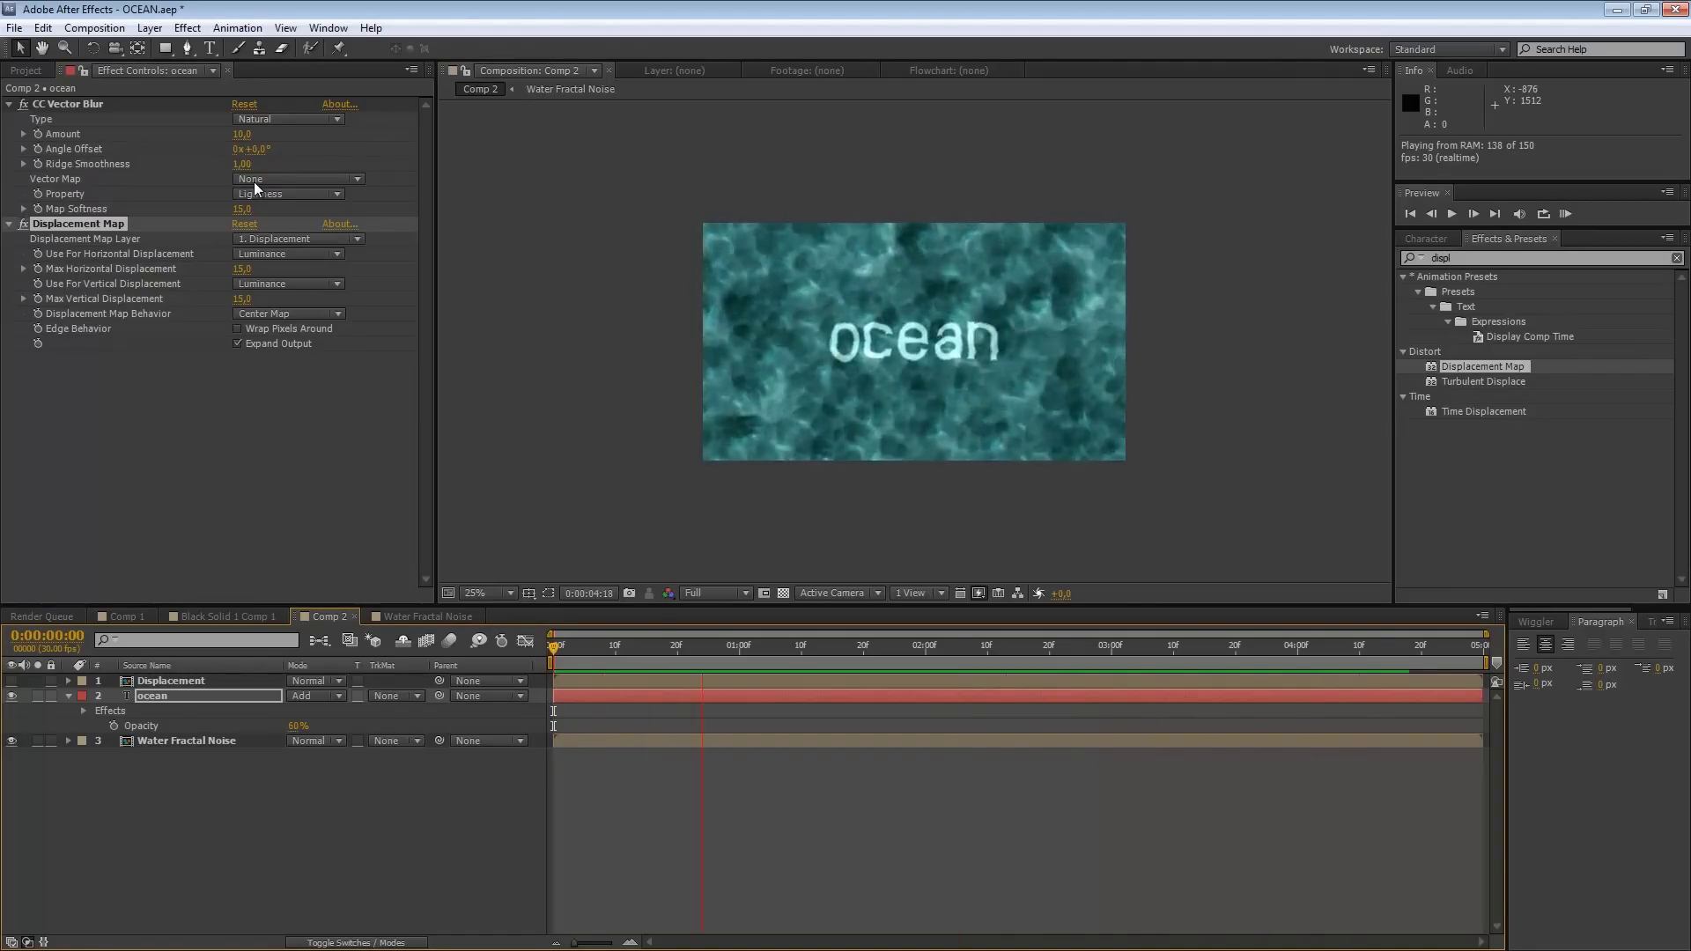
key(space)
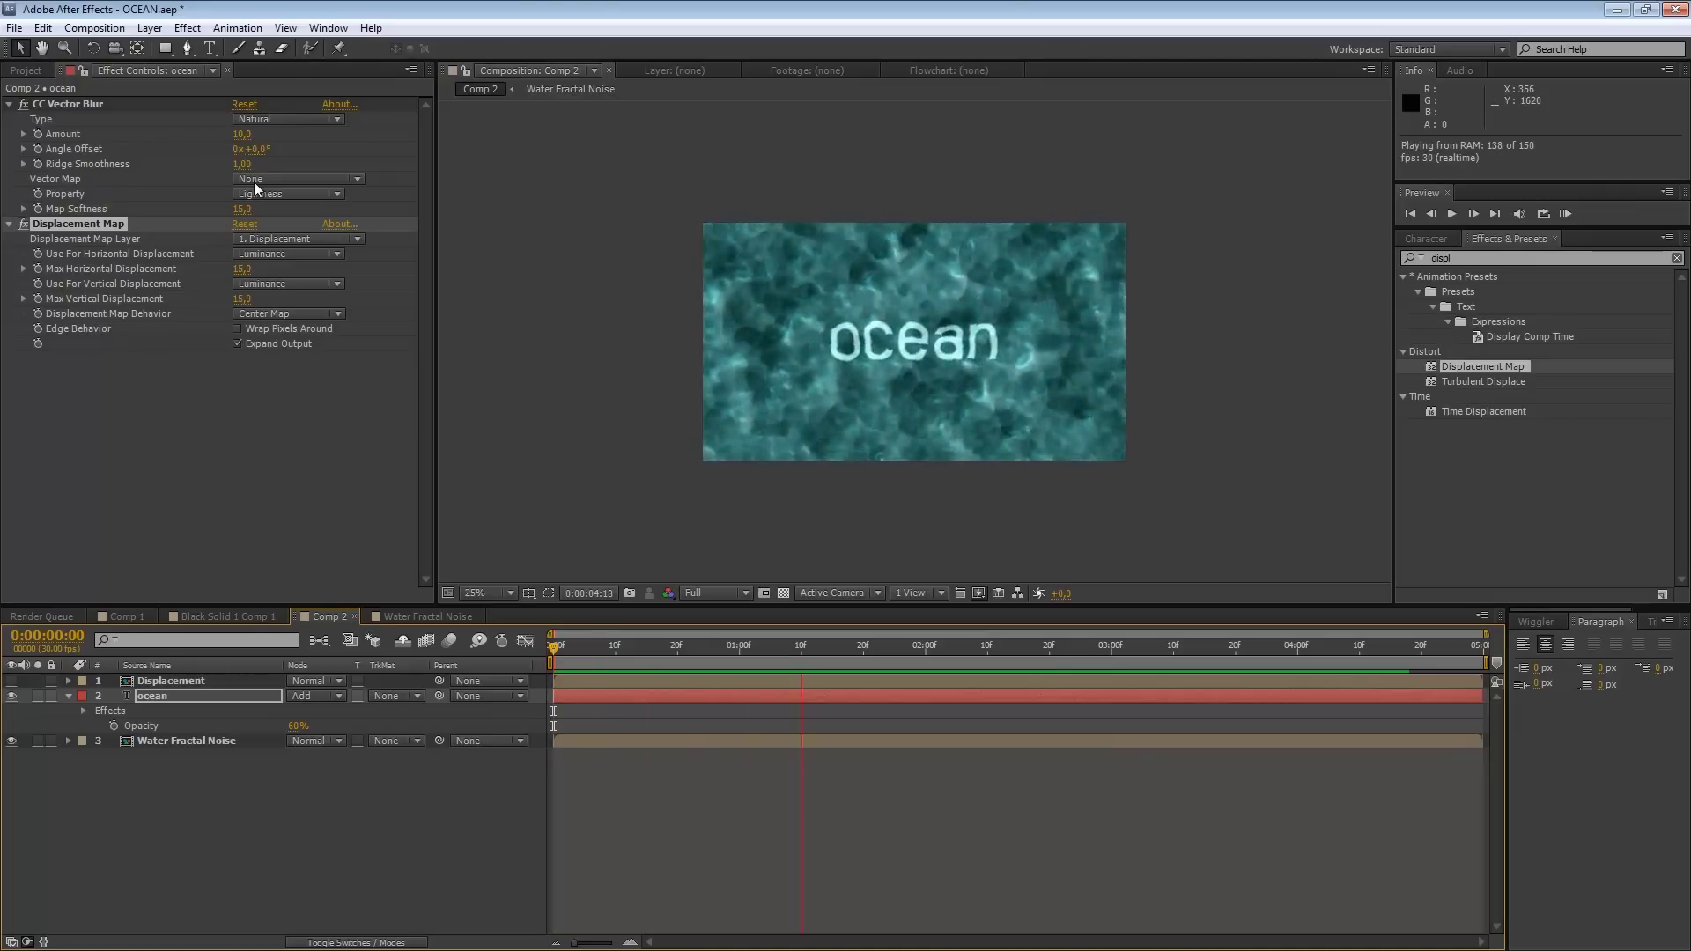
key(space)
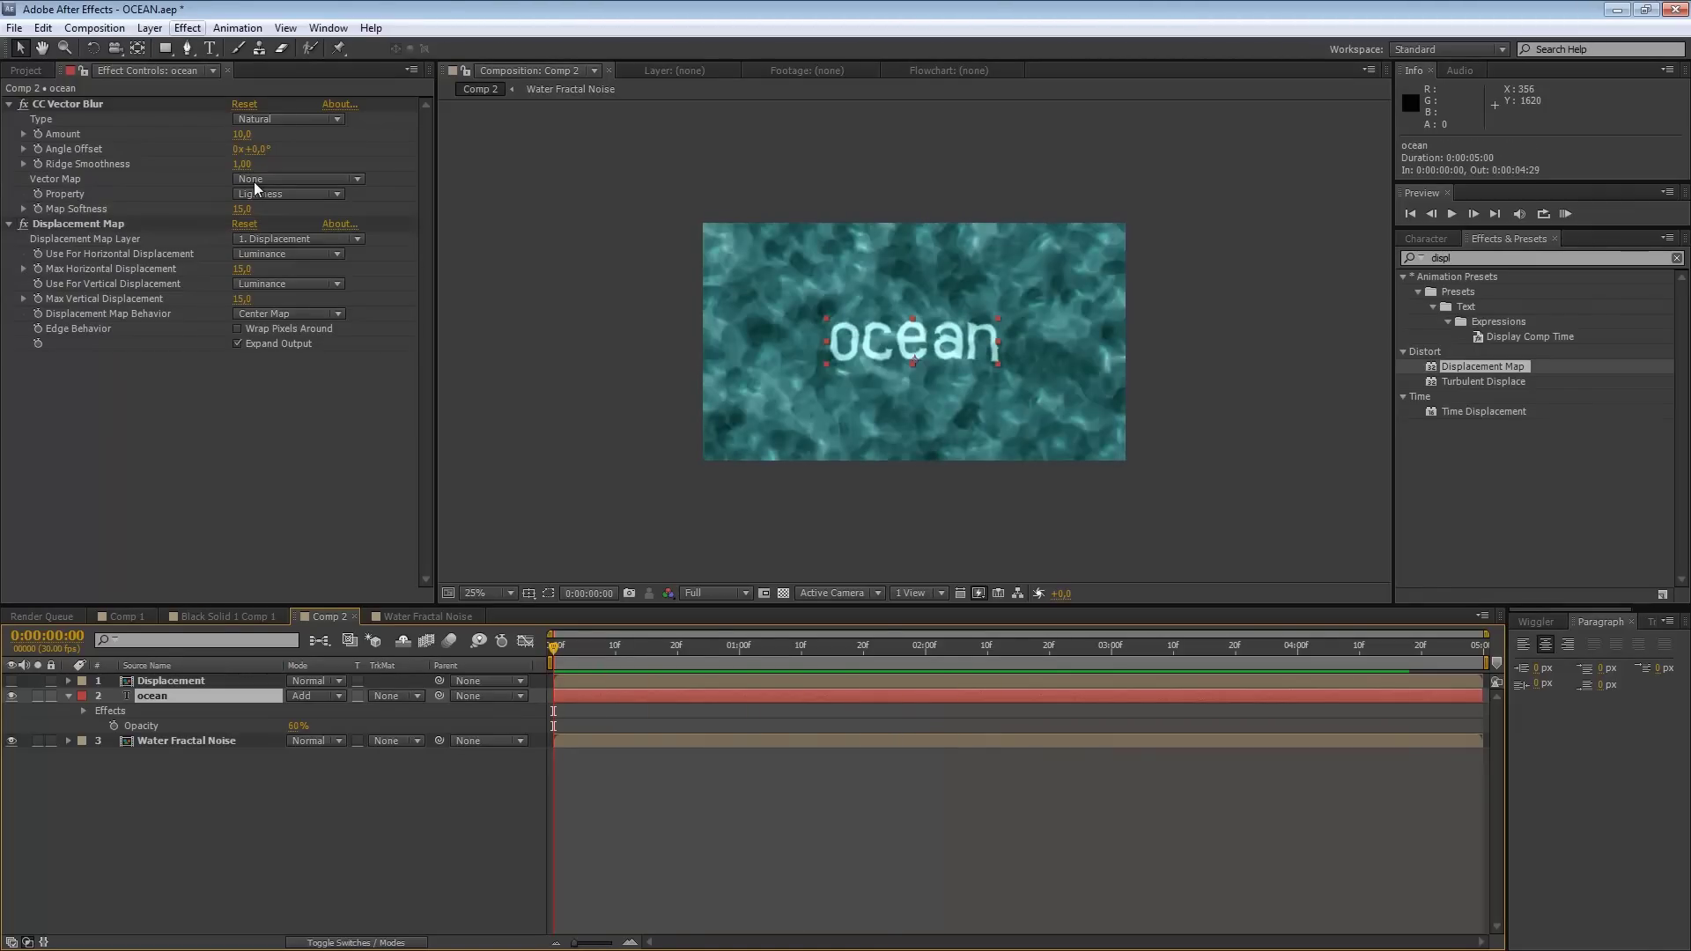
Step: Apply Fast Blur to the ocean text layer and set its Blurriness to 100
key(alt+t)
mouse_move(299, 152)
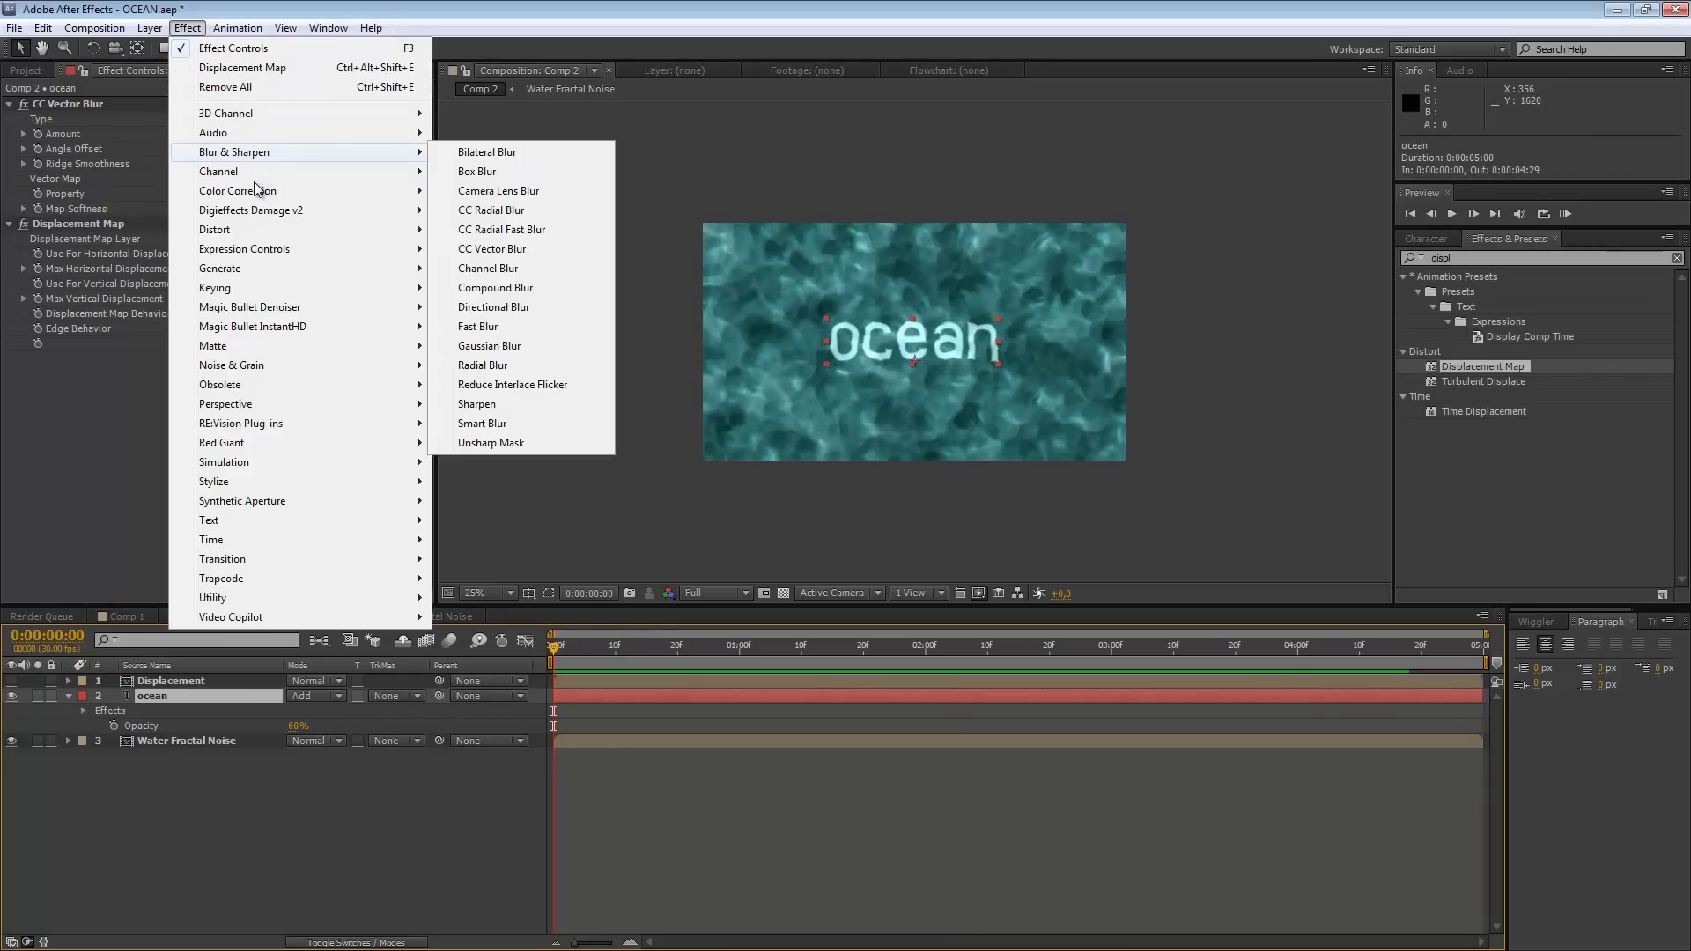
key(Down)
key(Return)
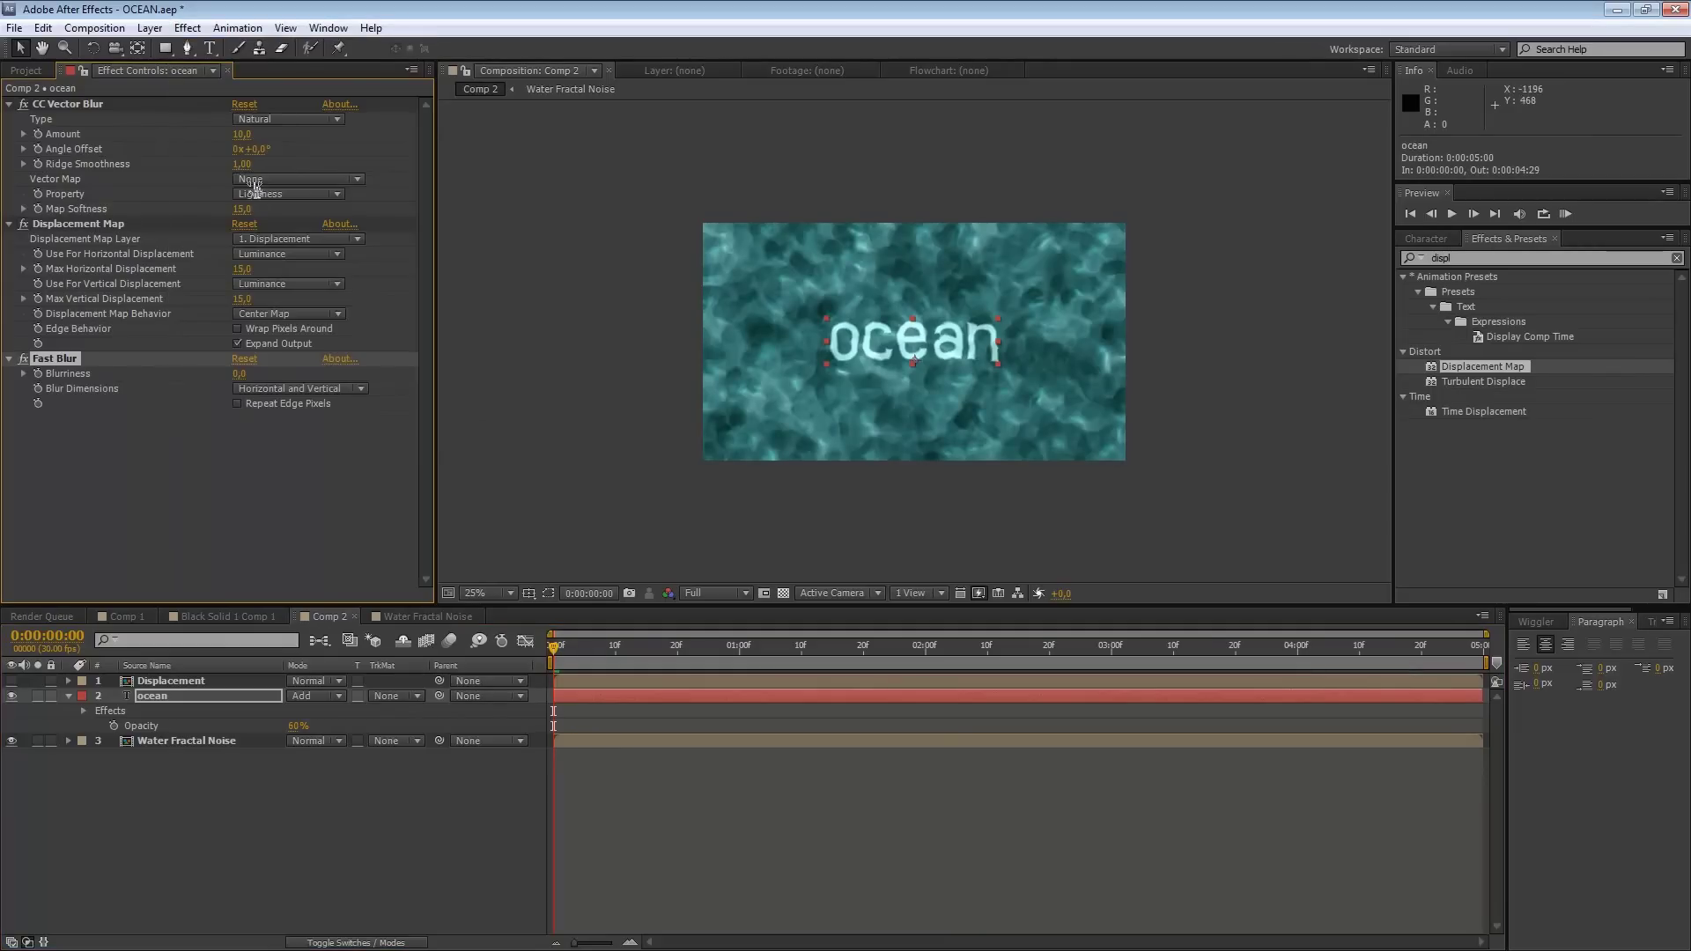
click(239, 373)
text(100)
key(Return)
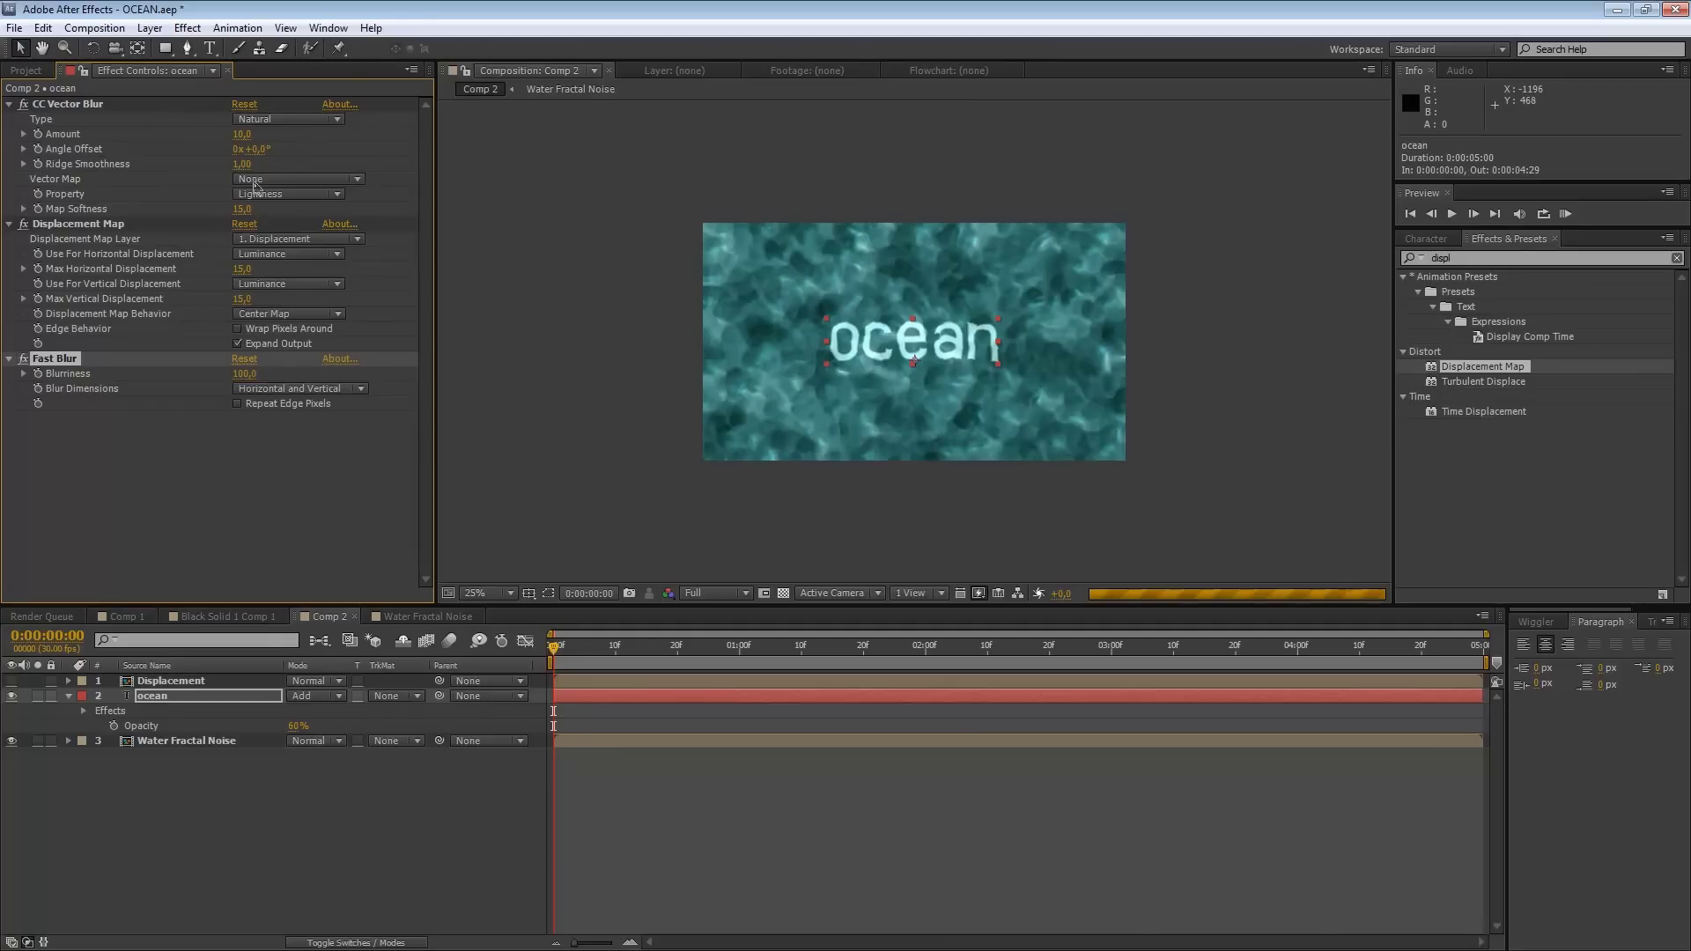
Step: Keyframe the Fast Blur Blurriness at the first frame and set it to 0 at 0:00:01:14
key(space)
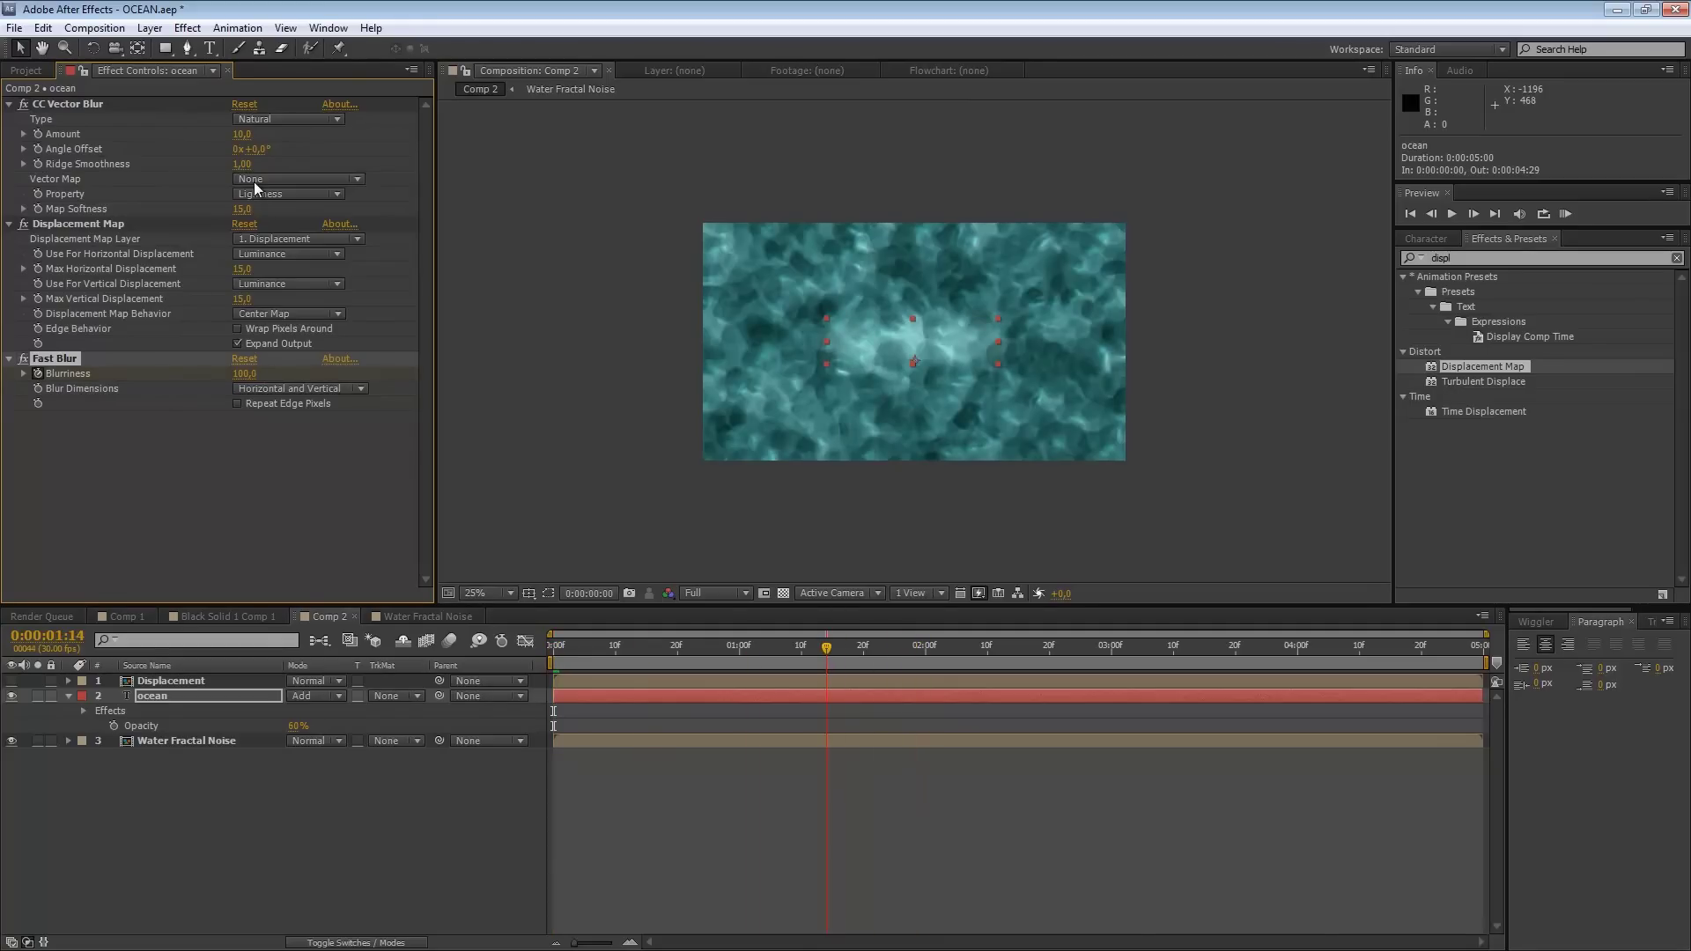
click(244, 374)
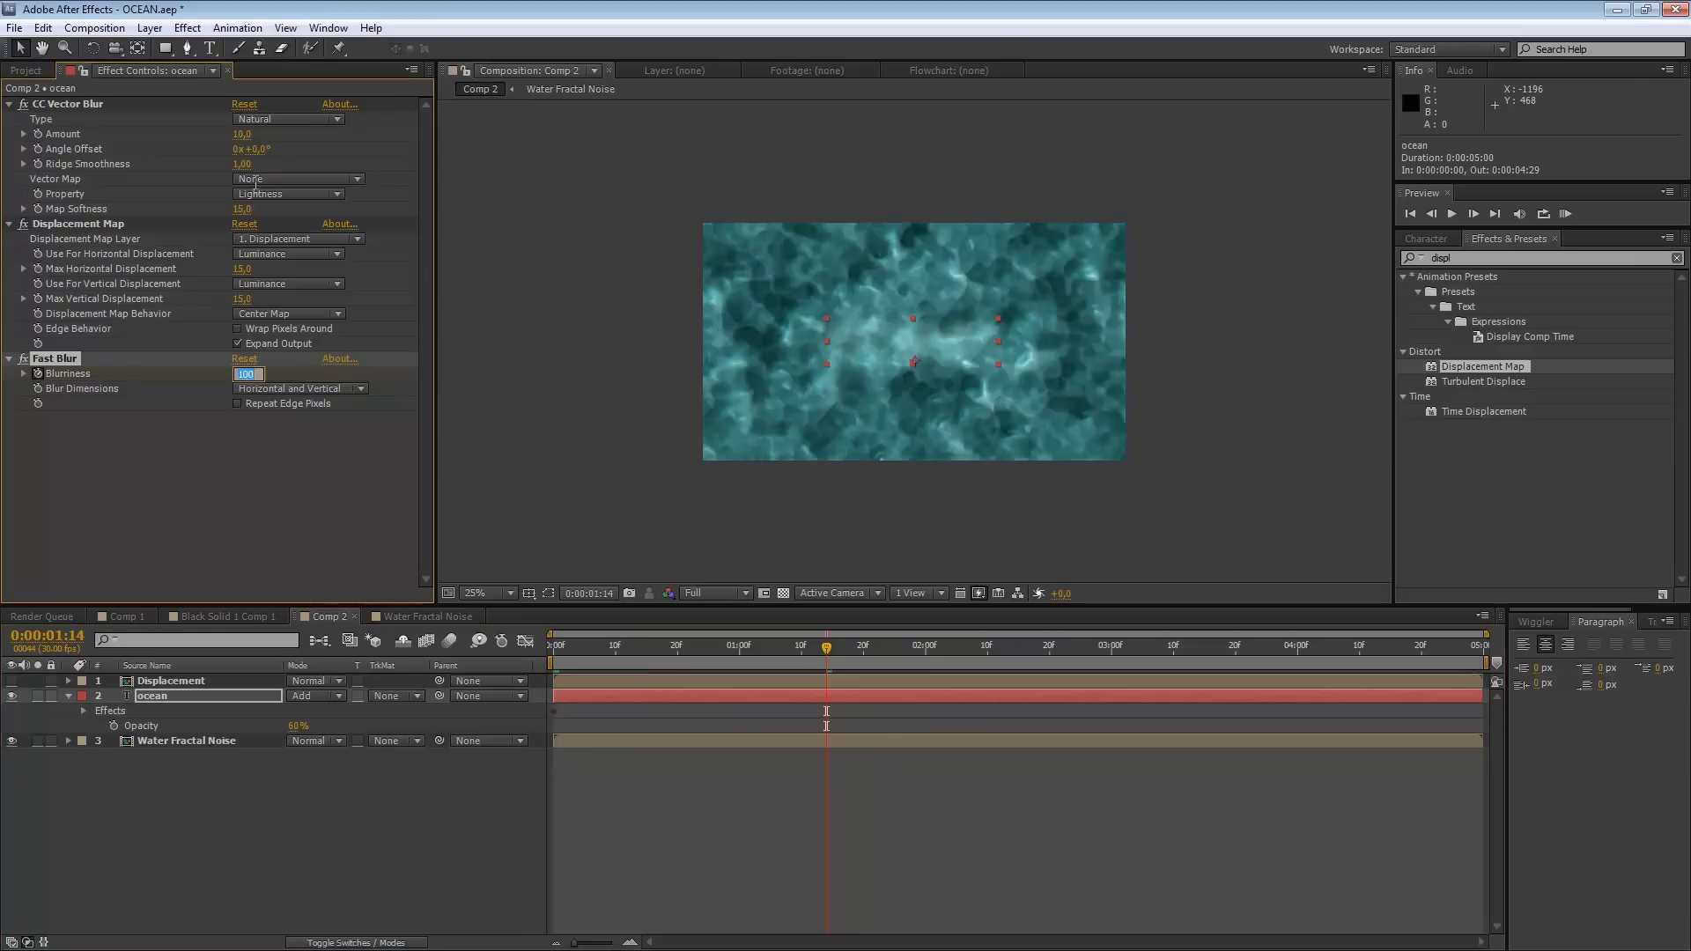
text(0)
key(Return)
Step: Keyframe the ocean layer's Opacity at 60% at 0:00:01:14 and set it to 0% at the first frame
key(u)
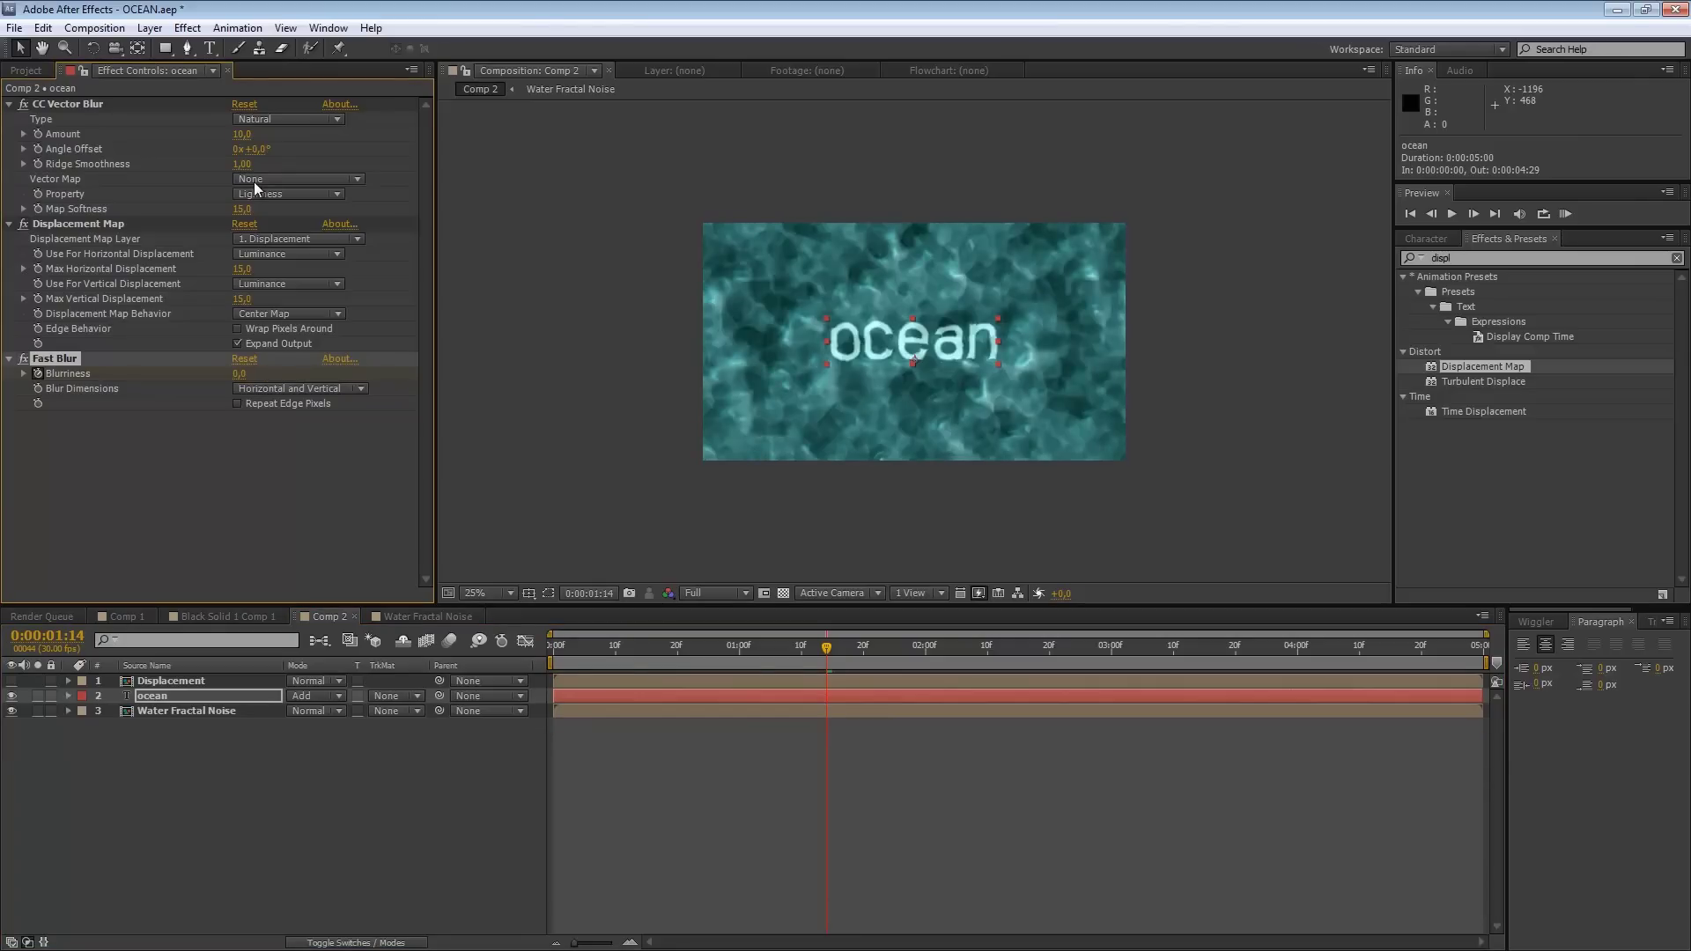
key(y)
key(t)
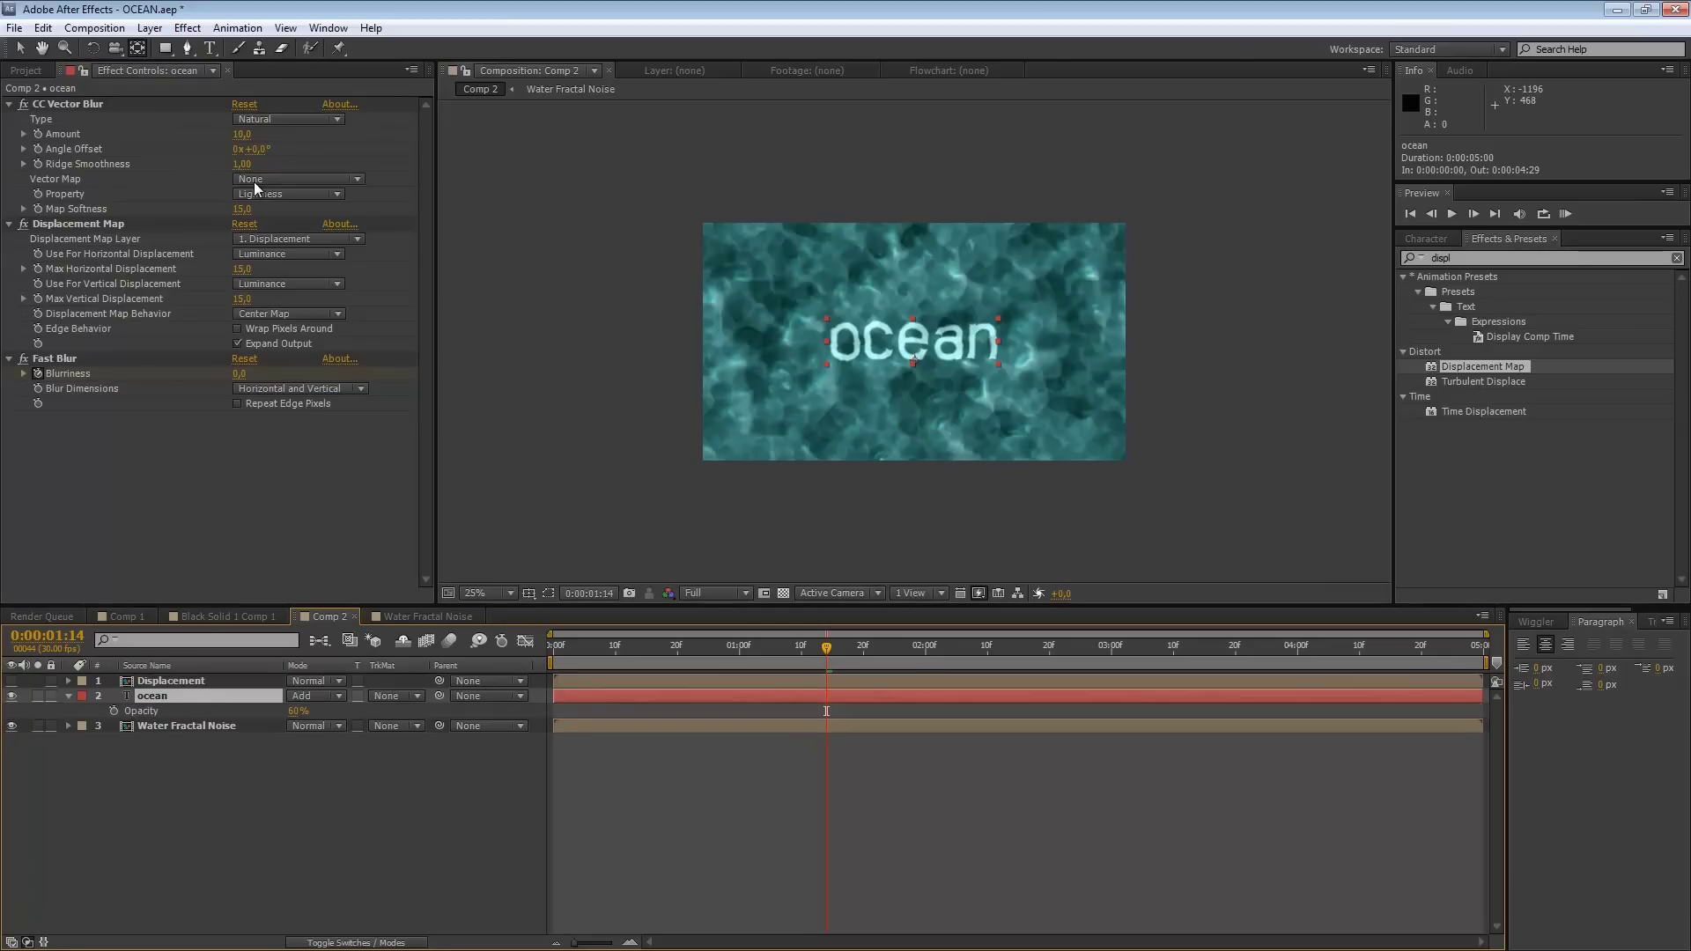
key(alt+shift+t)
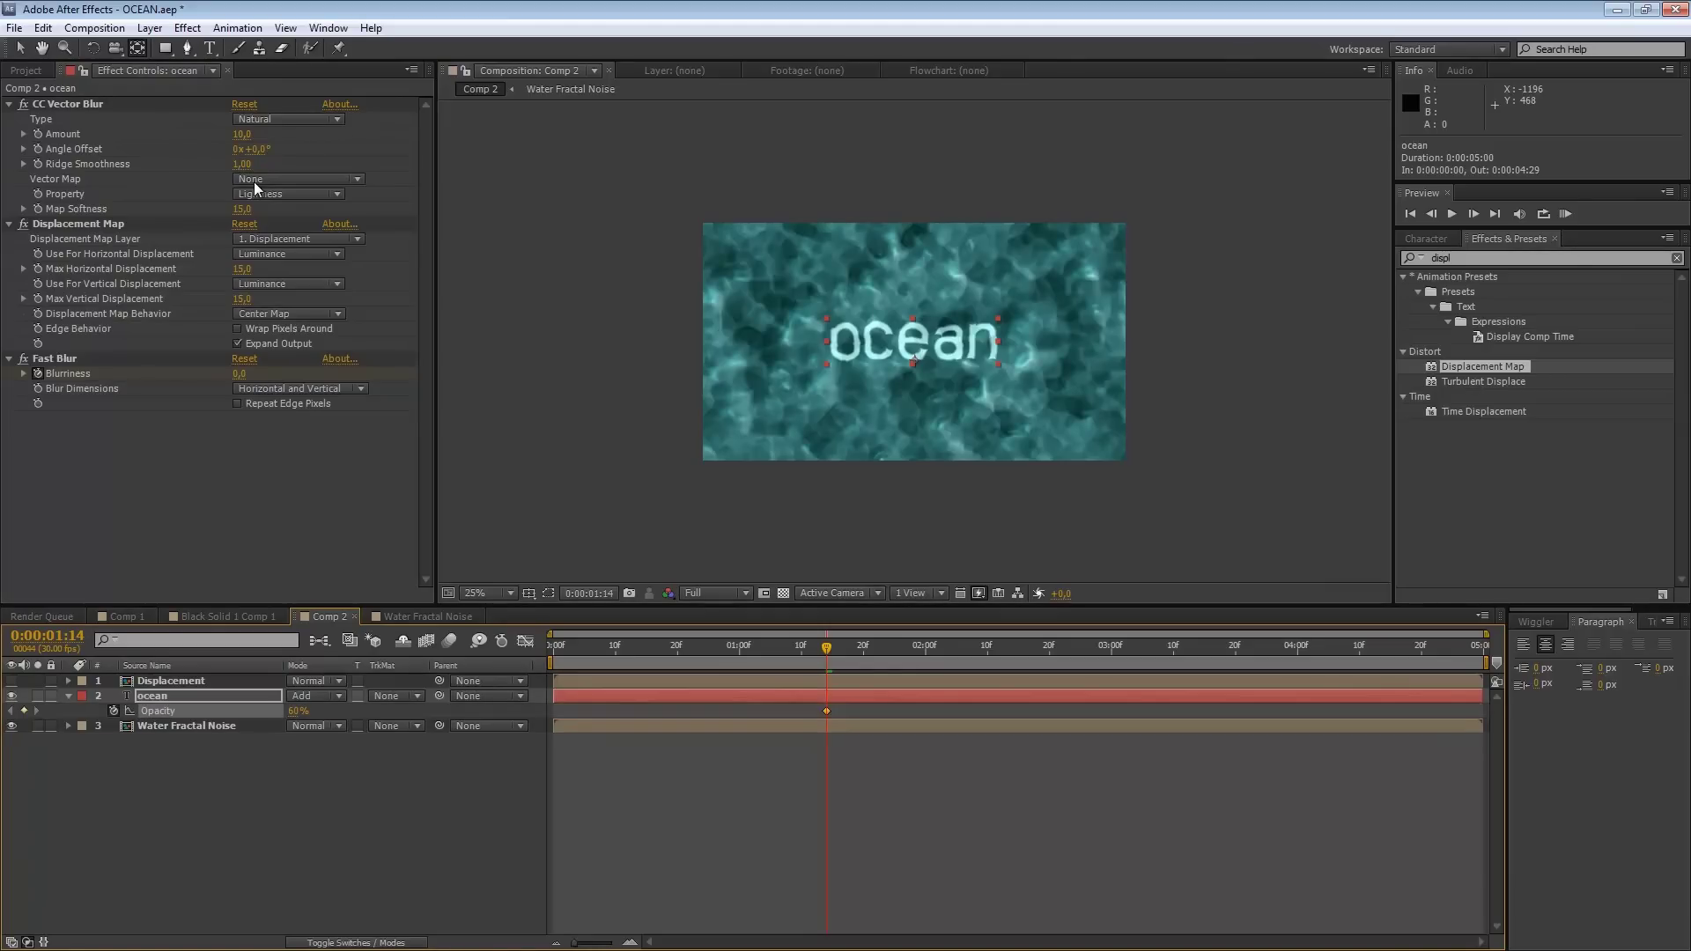
key(u)
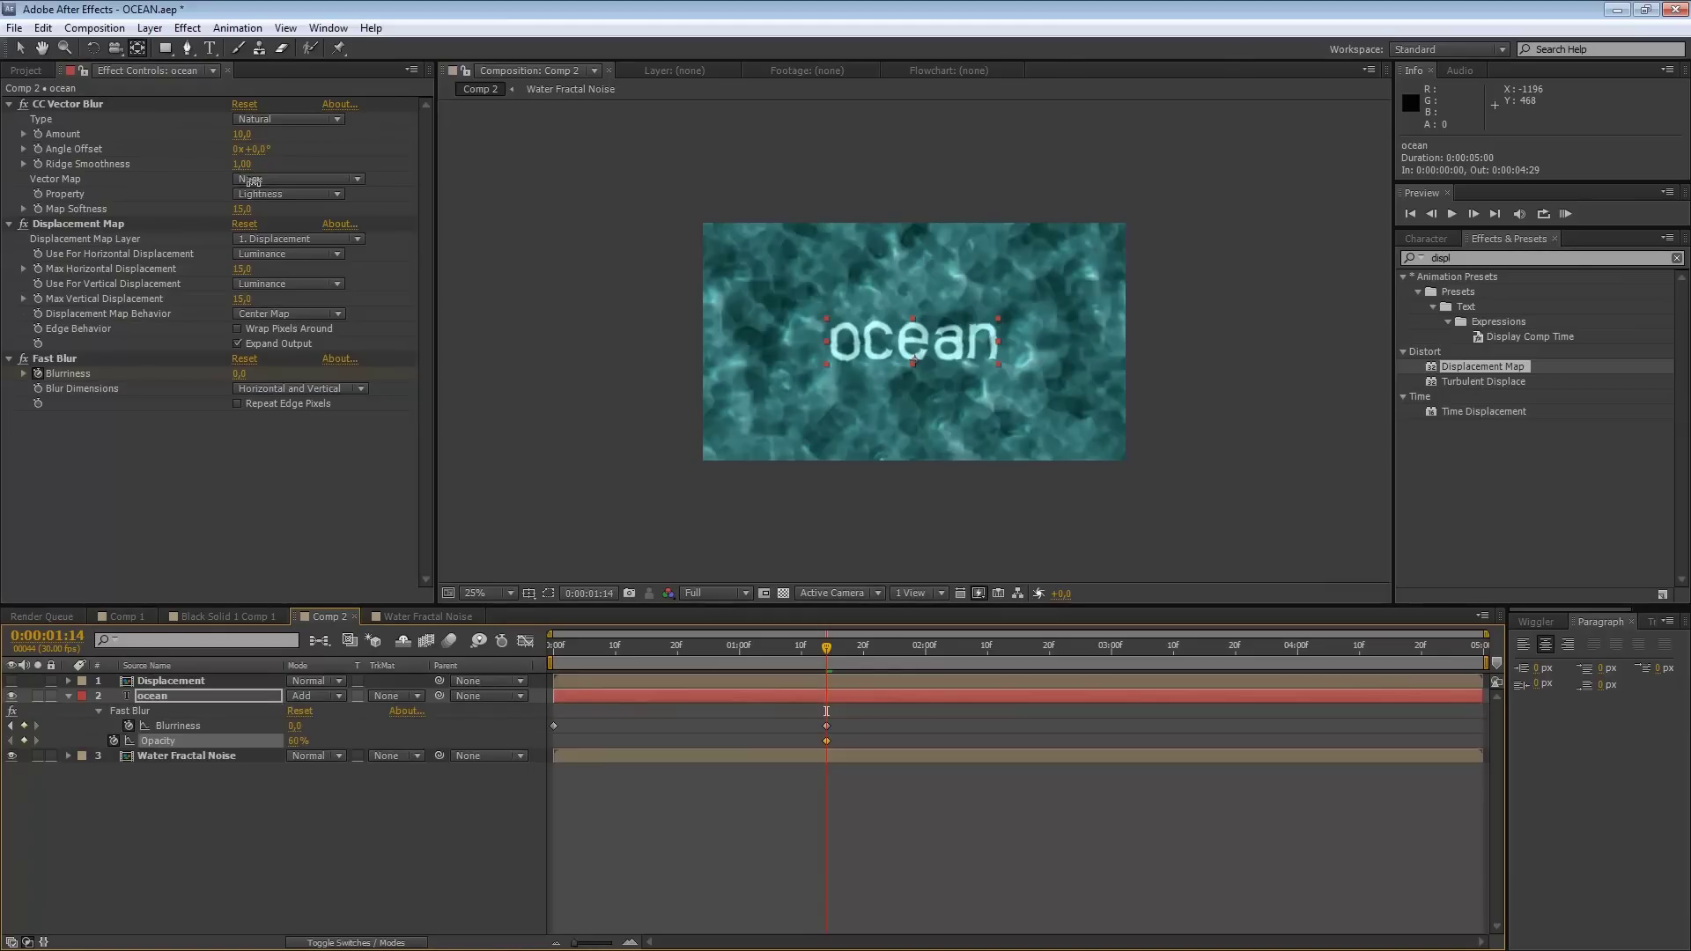
key(Home)
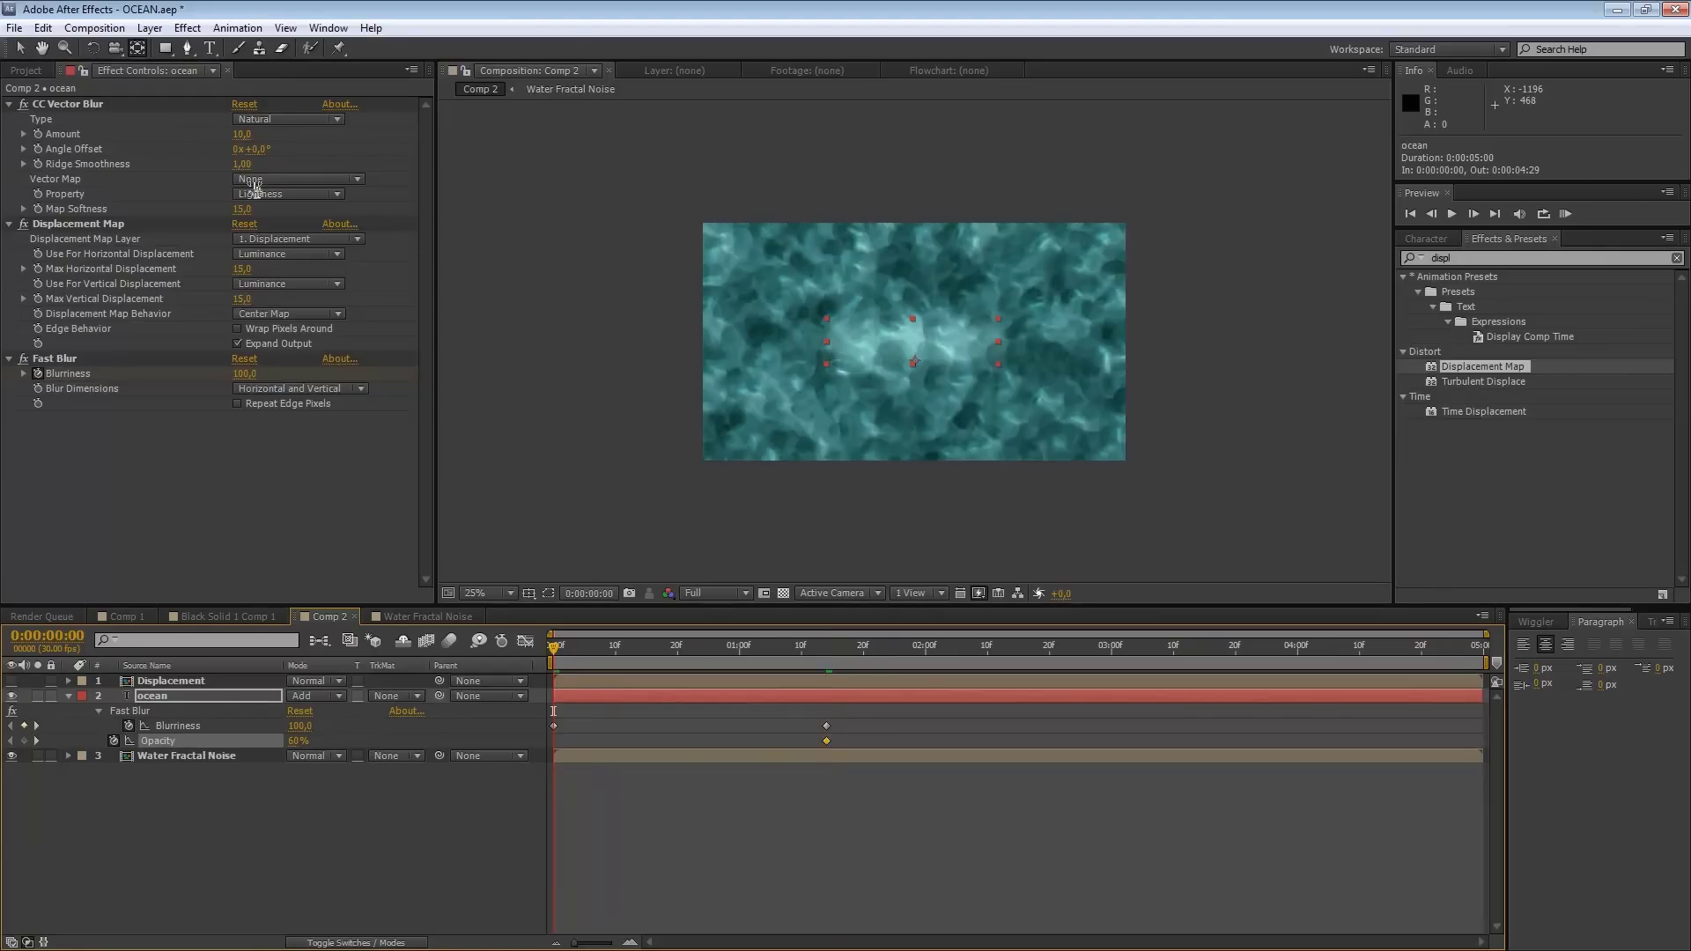
click(297, 740)
text(0)
key(Return)
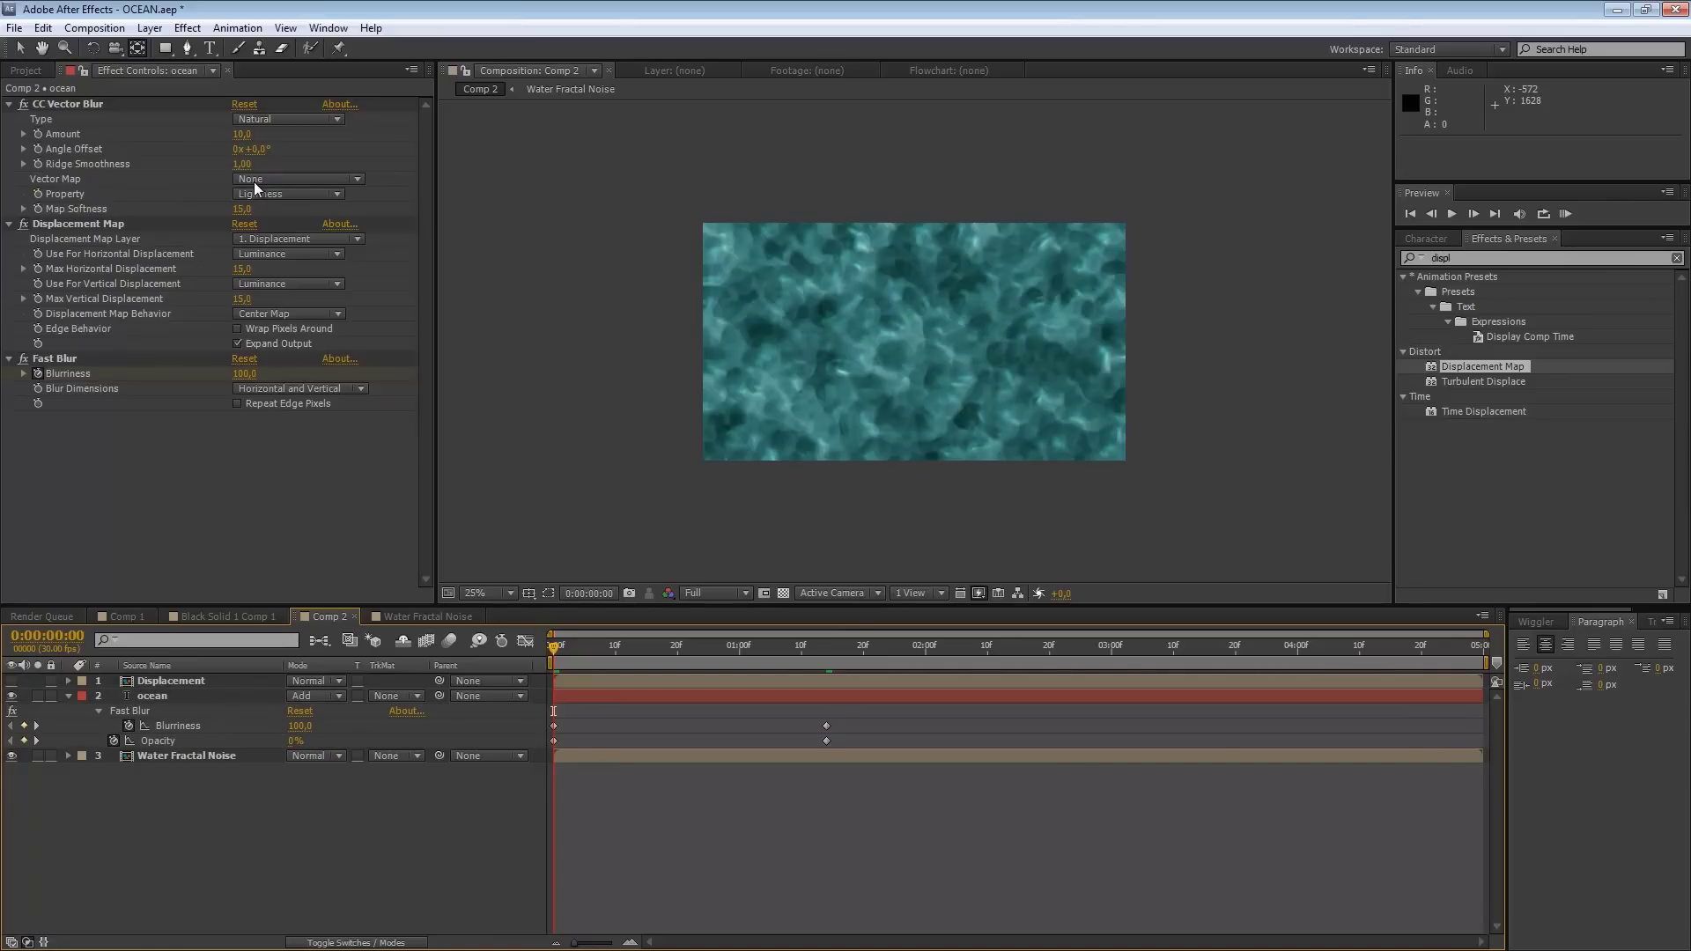
Step: Apply Easy Ease to the Blurriness and Opacity keyframes at 0:00:01:14 and play a RAM preview of the text's fade-in
drag(803, 712, 838, 746)
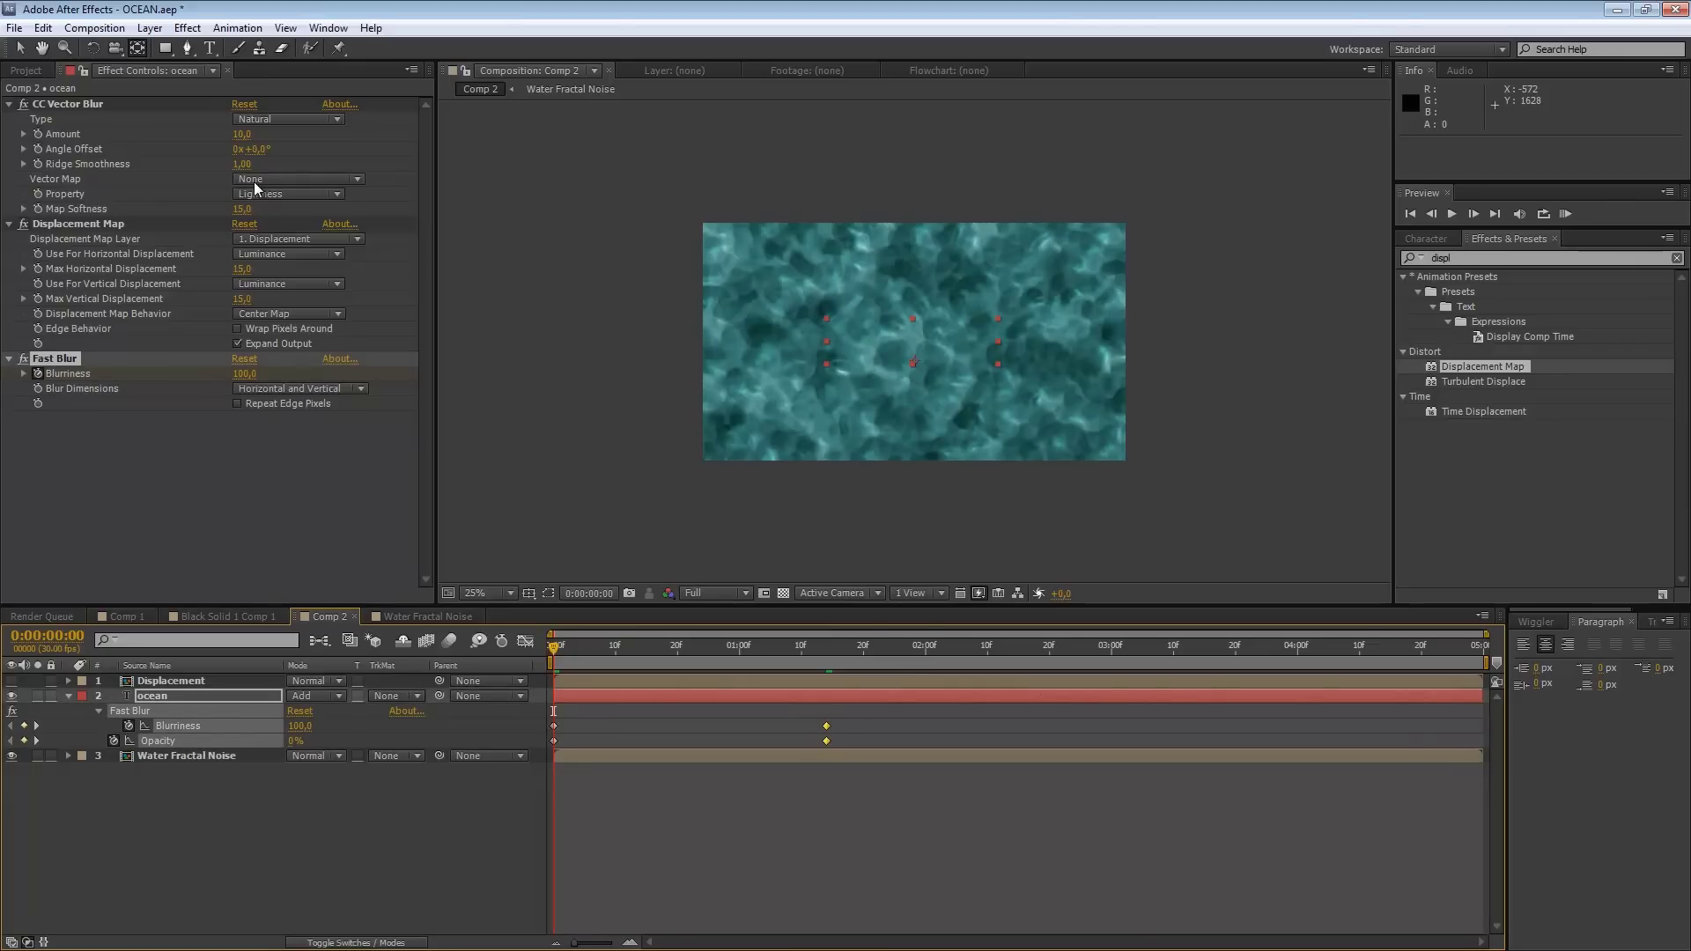
right_click(826, 740)
mouse_move(928, 728)
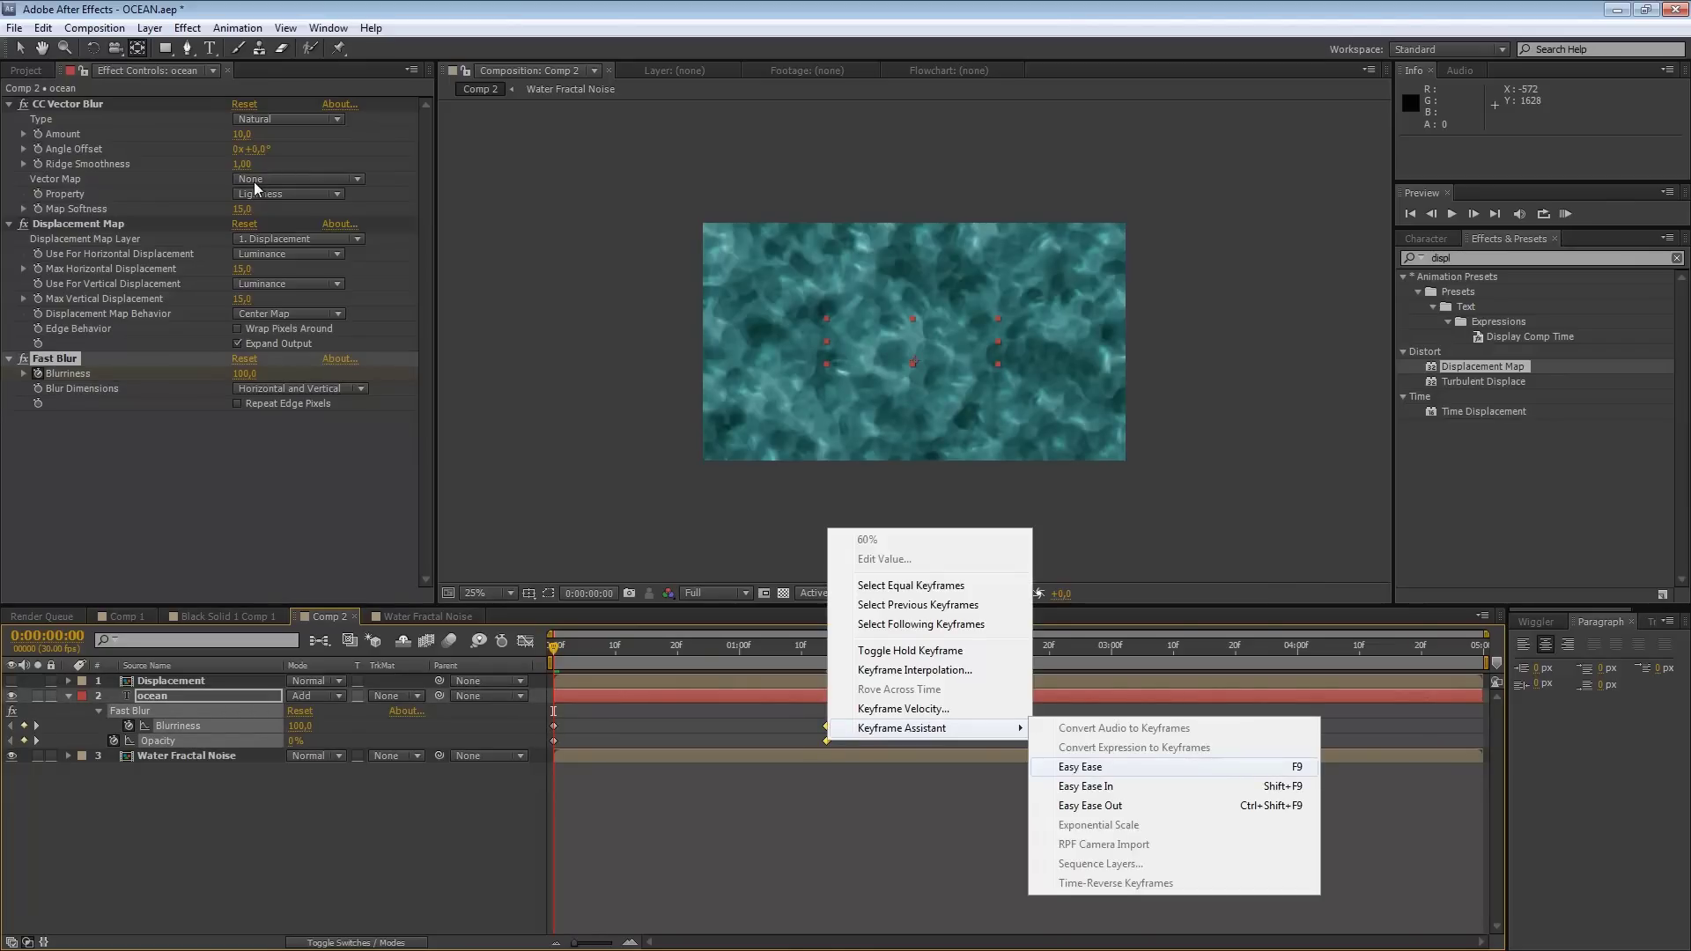
key(Return)
key(KP_0)
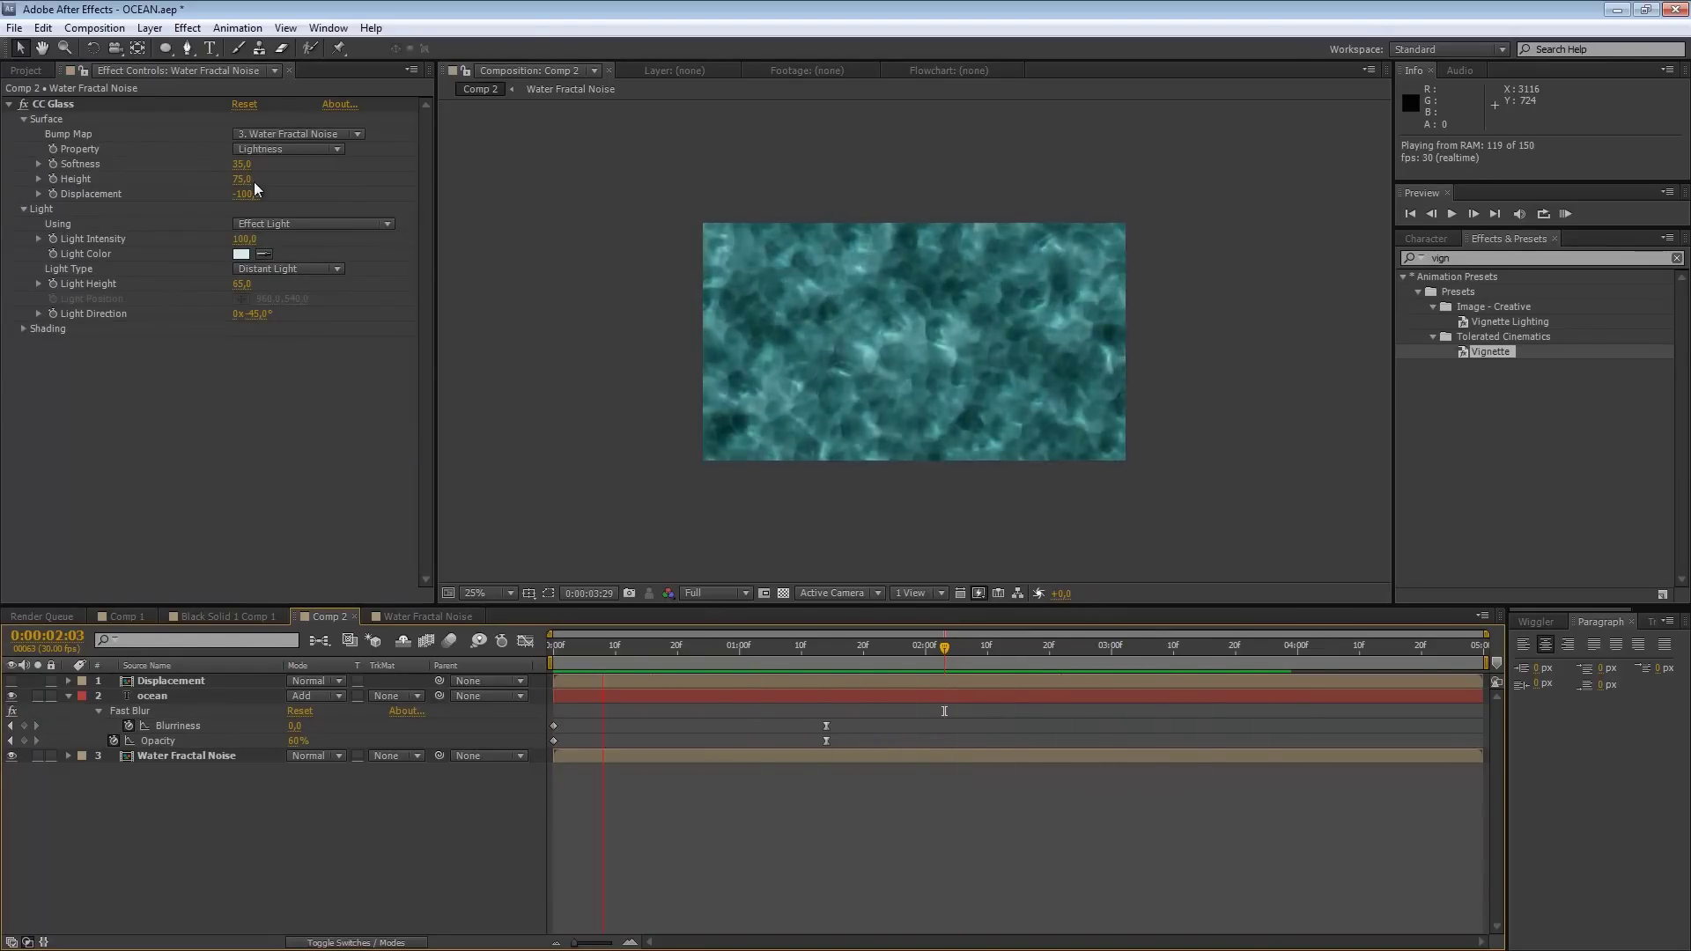
key(space)
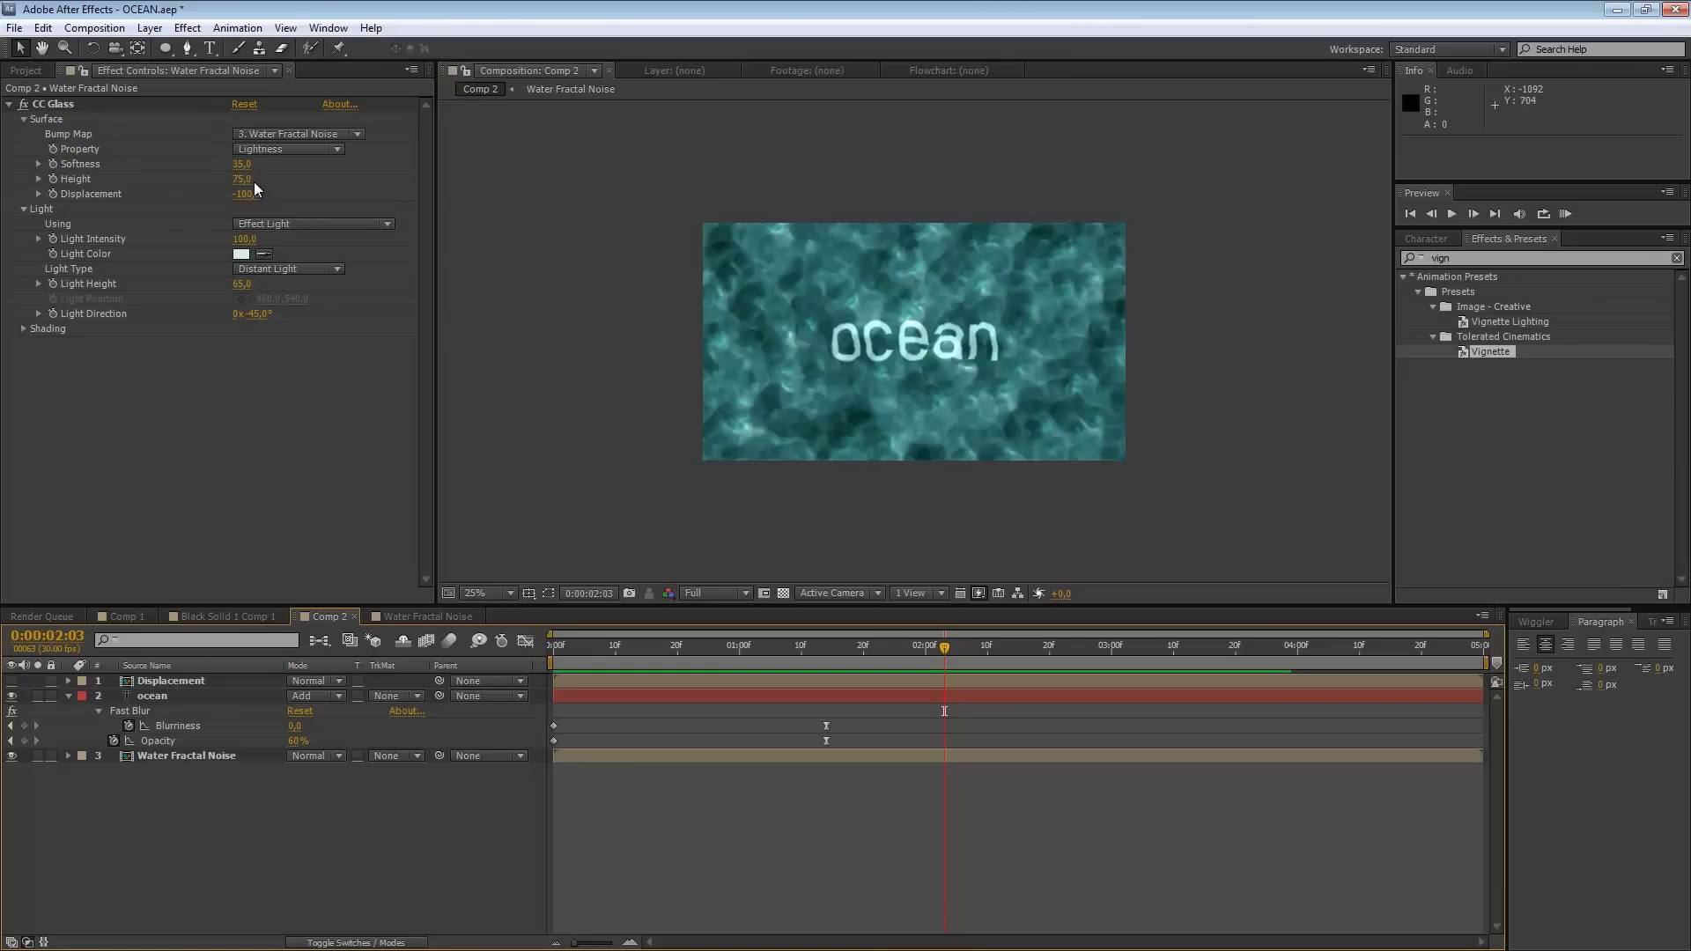
Step: Create a black 1920 × 1080 px solid named "Vignette" at the top of Comp 2
right_click(138, 885)
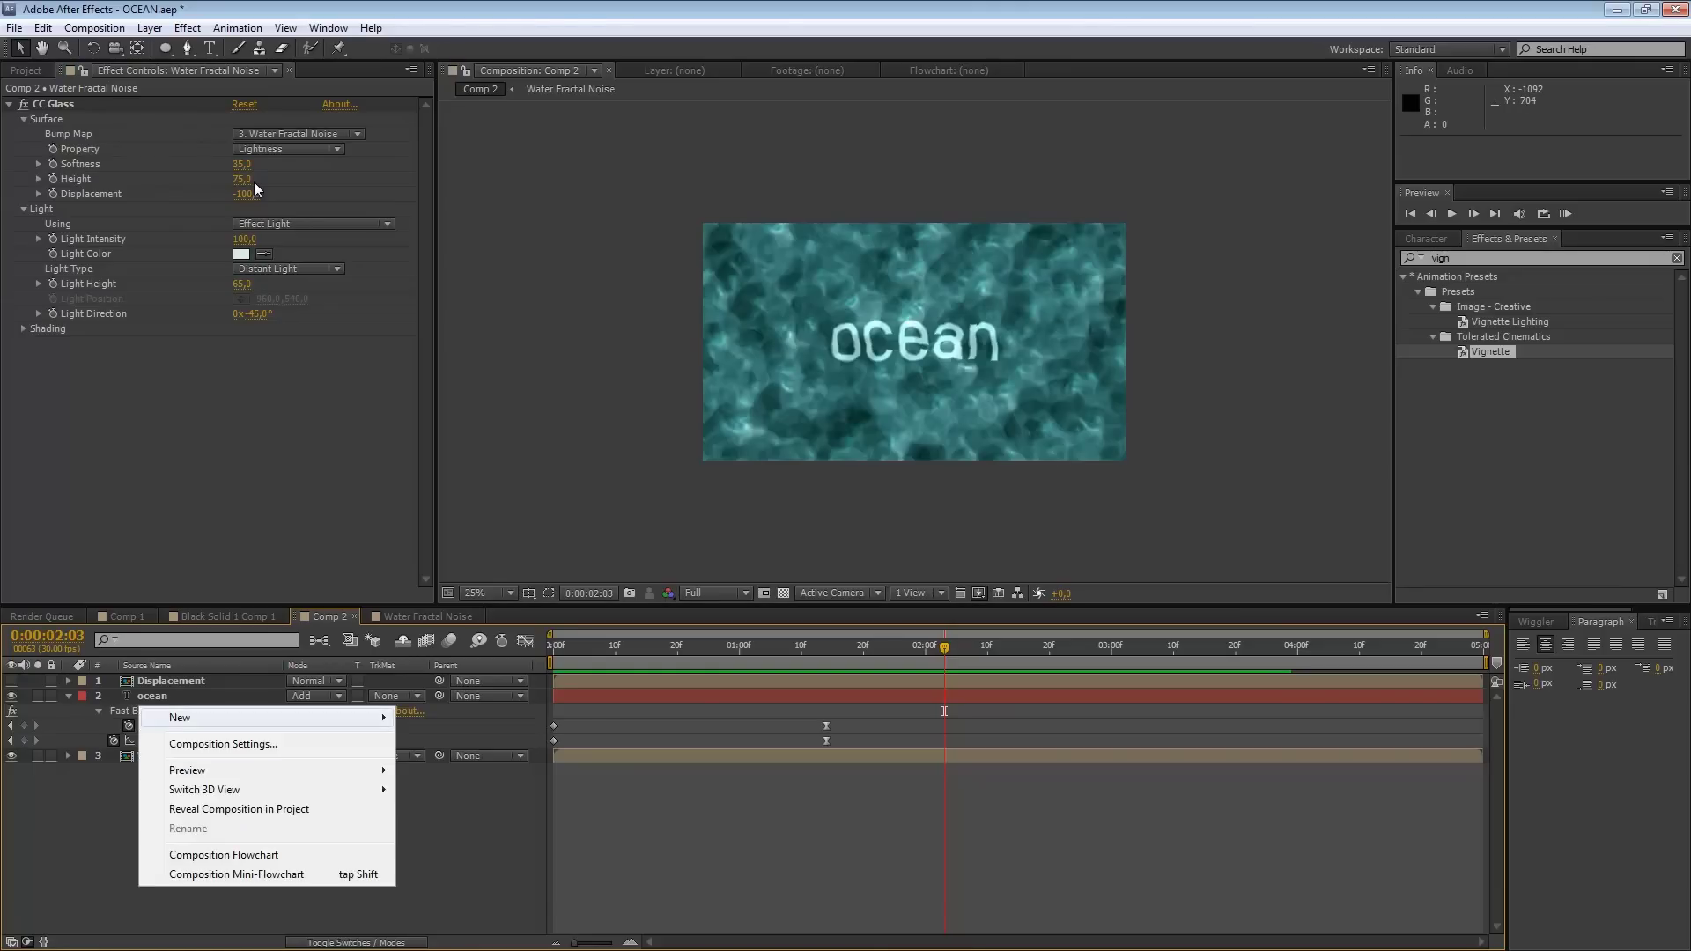
mouse_move(179, 717)
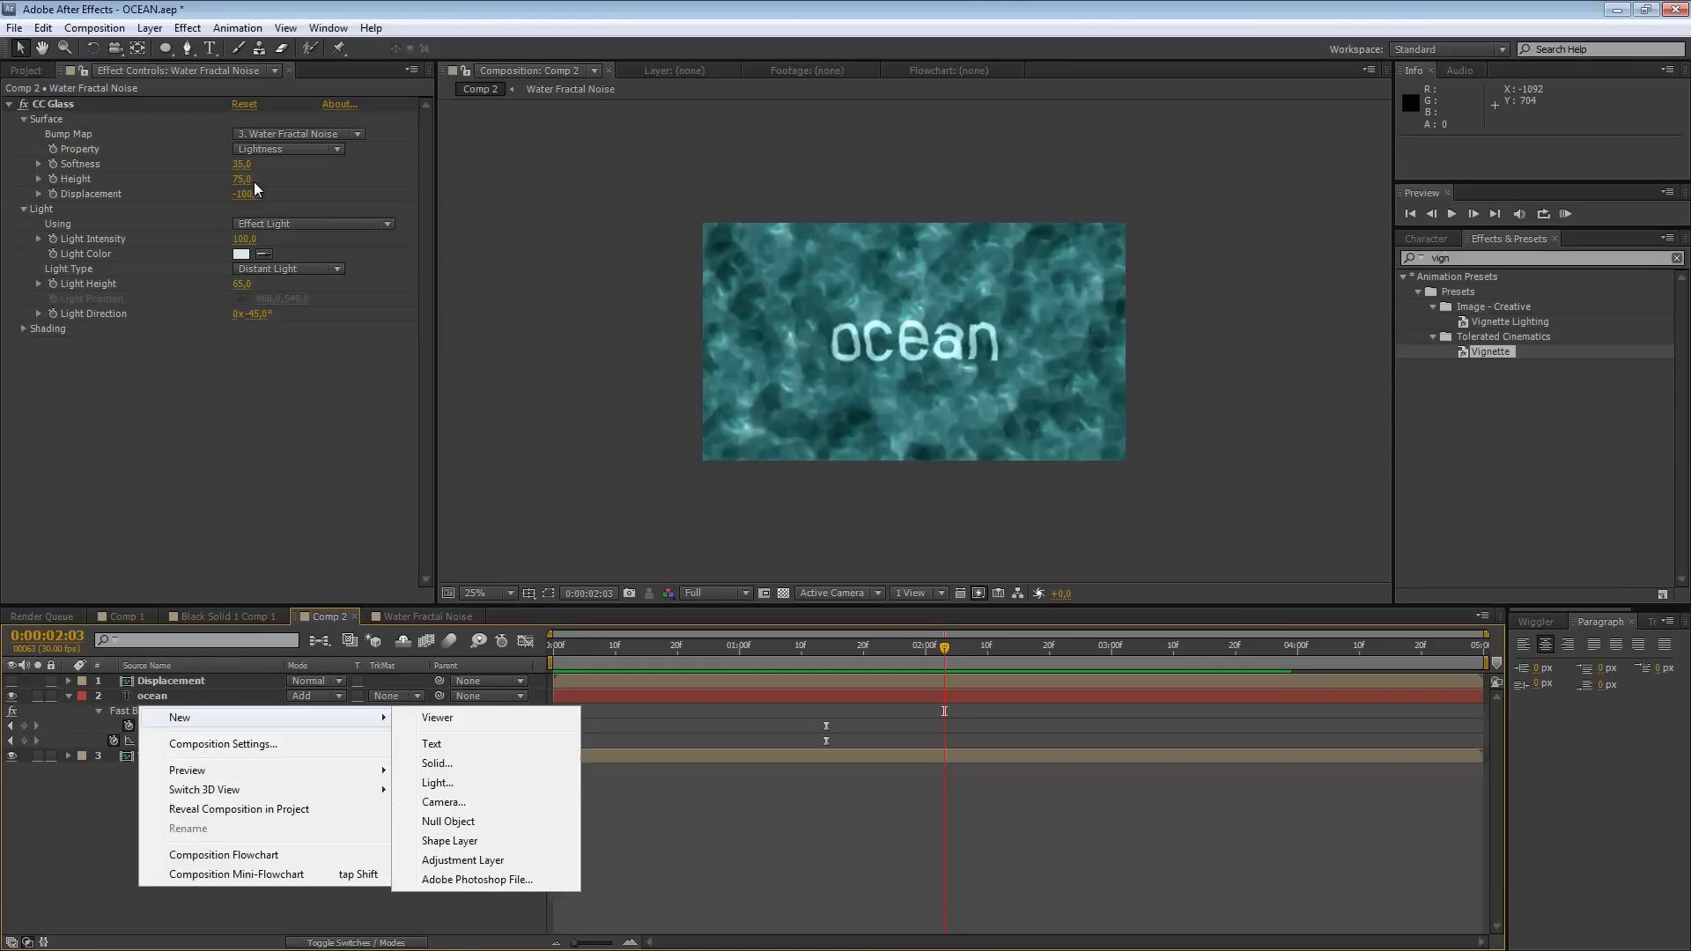
click(443, 763)
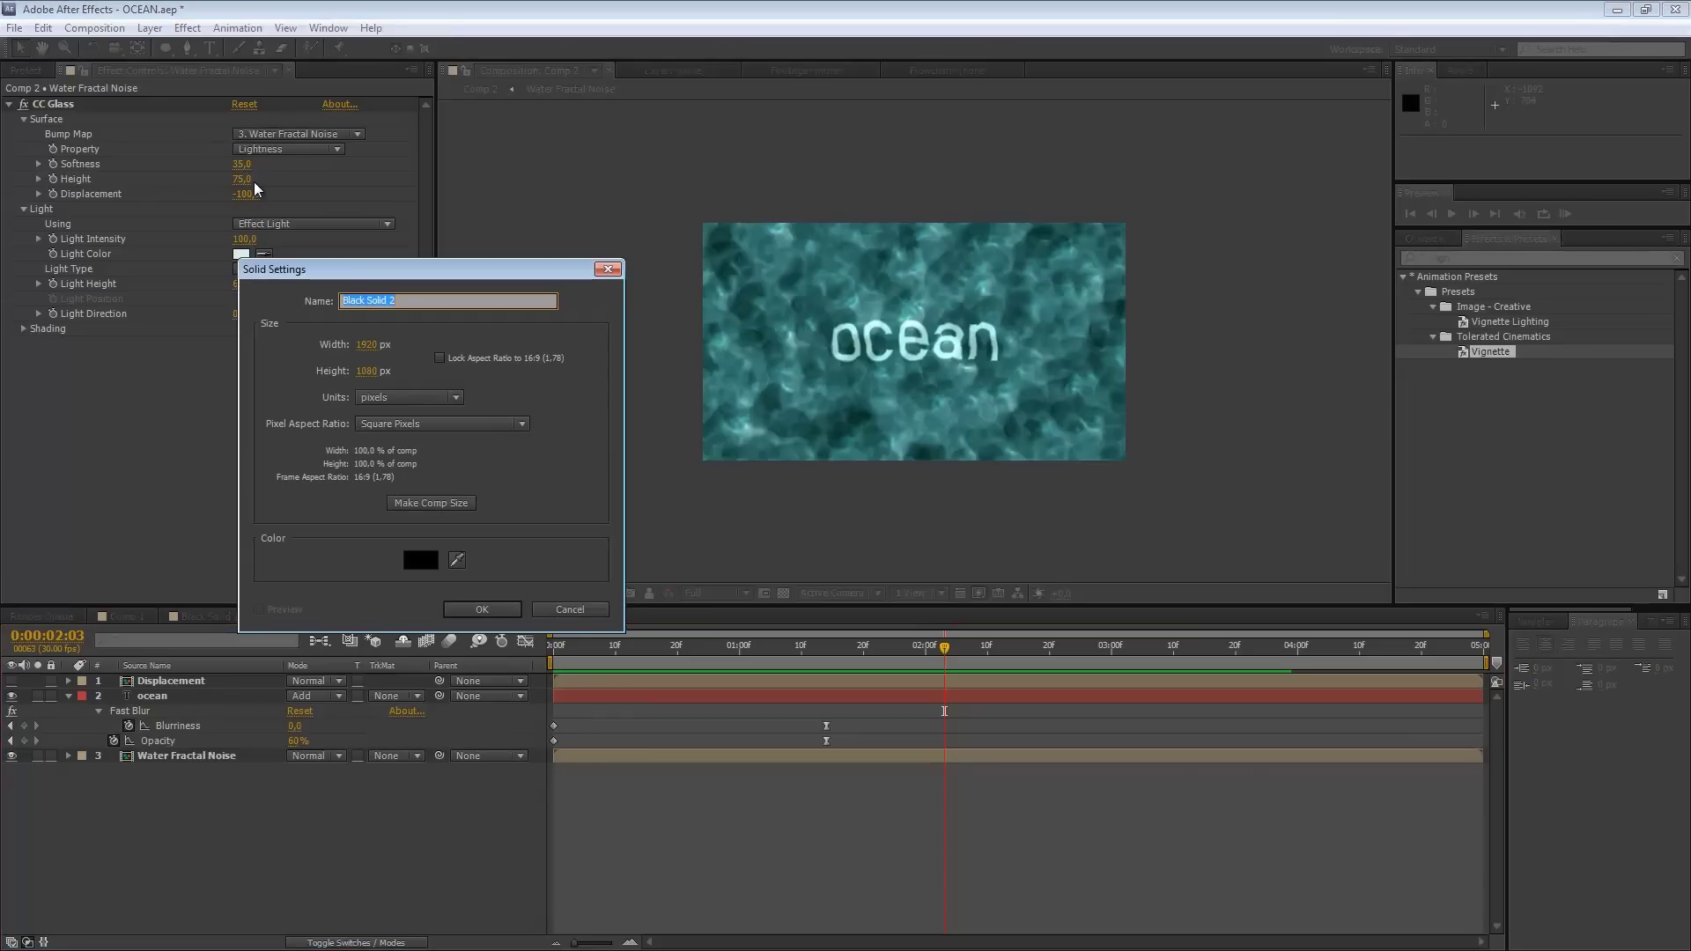
text(Vignette)
key(Return)
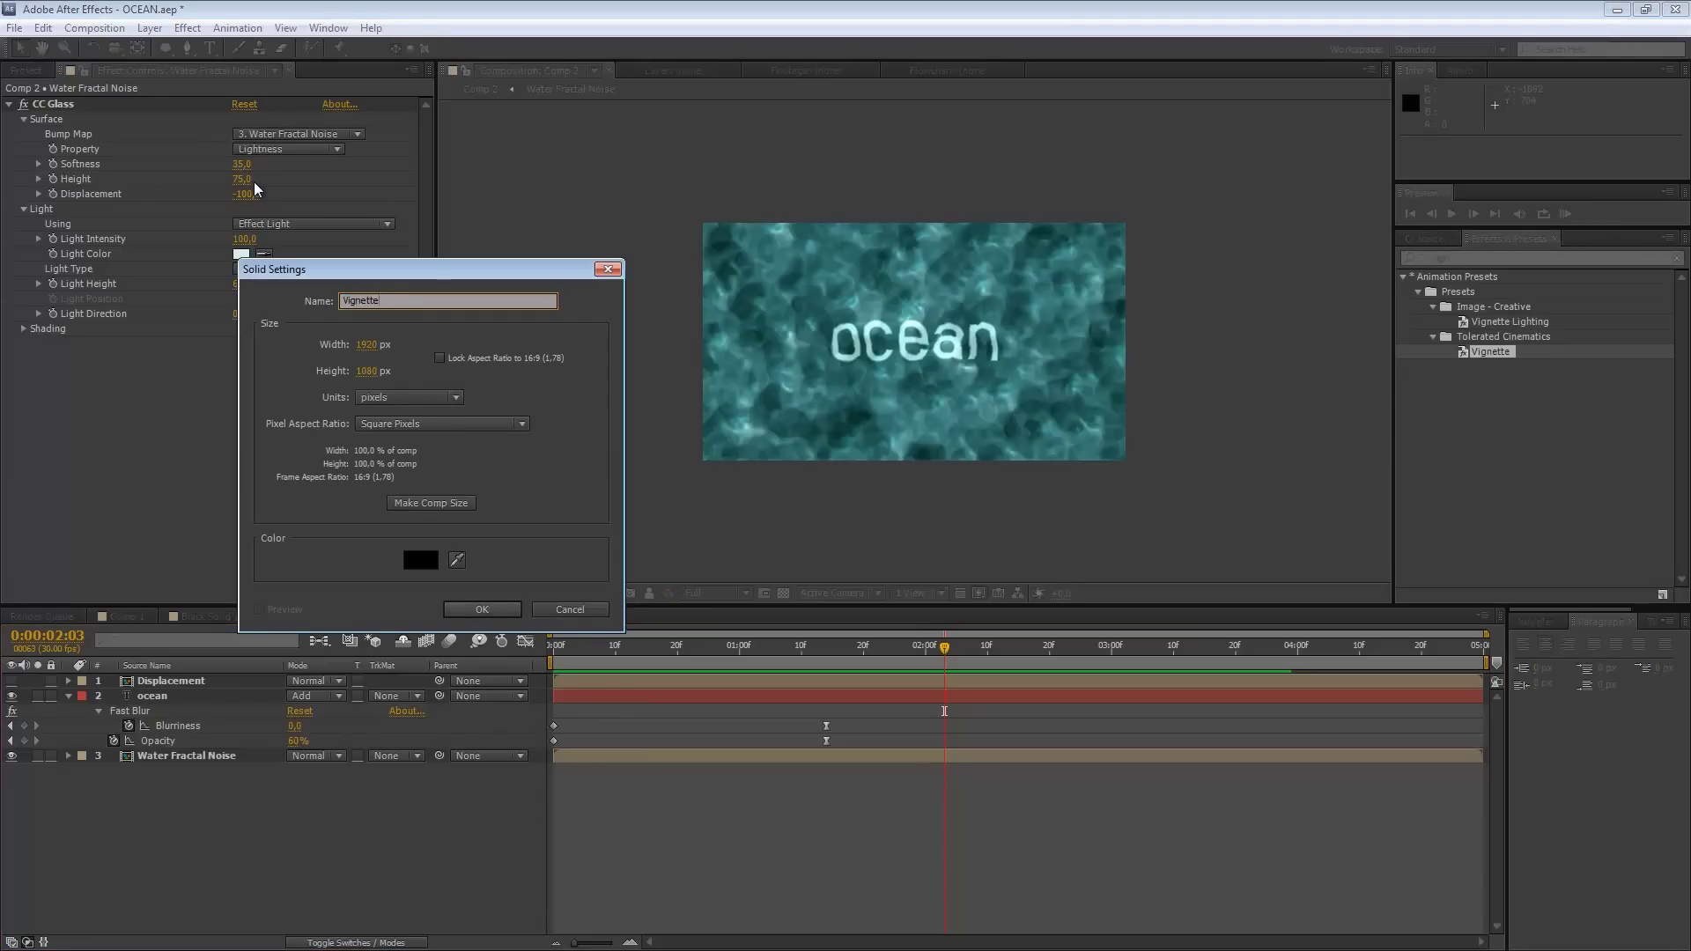
key(alt+t)
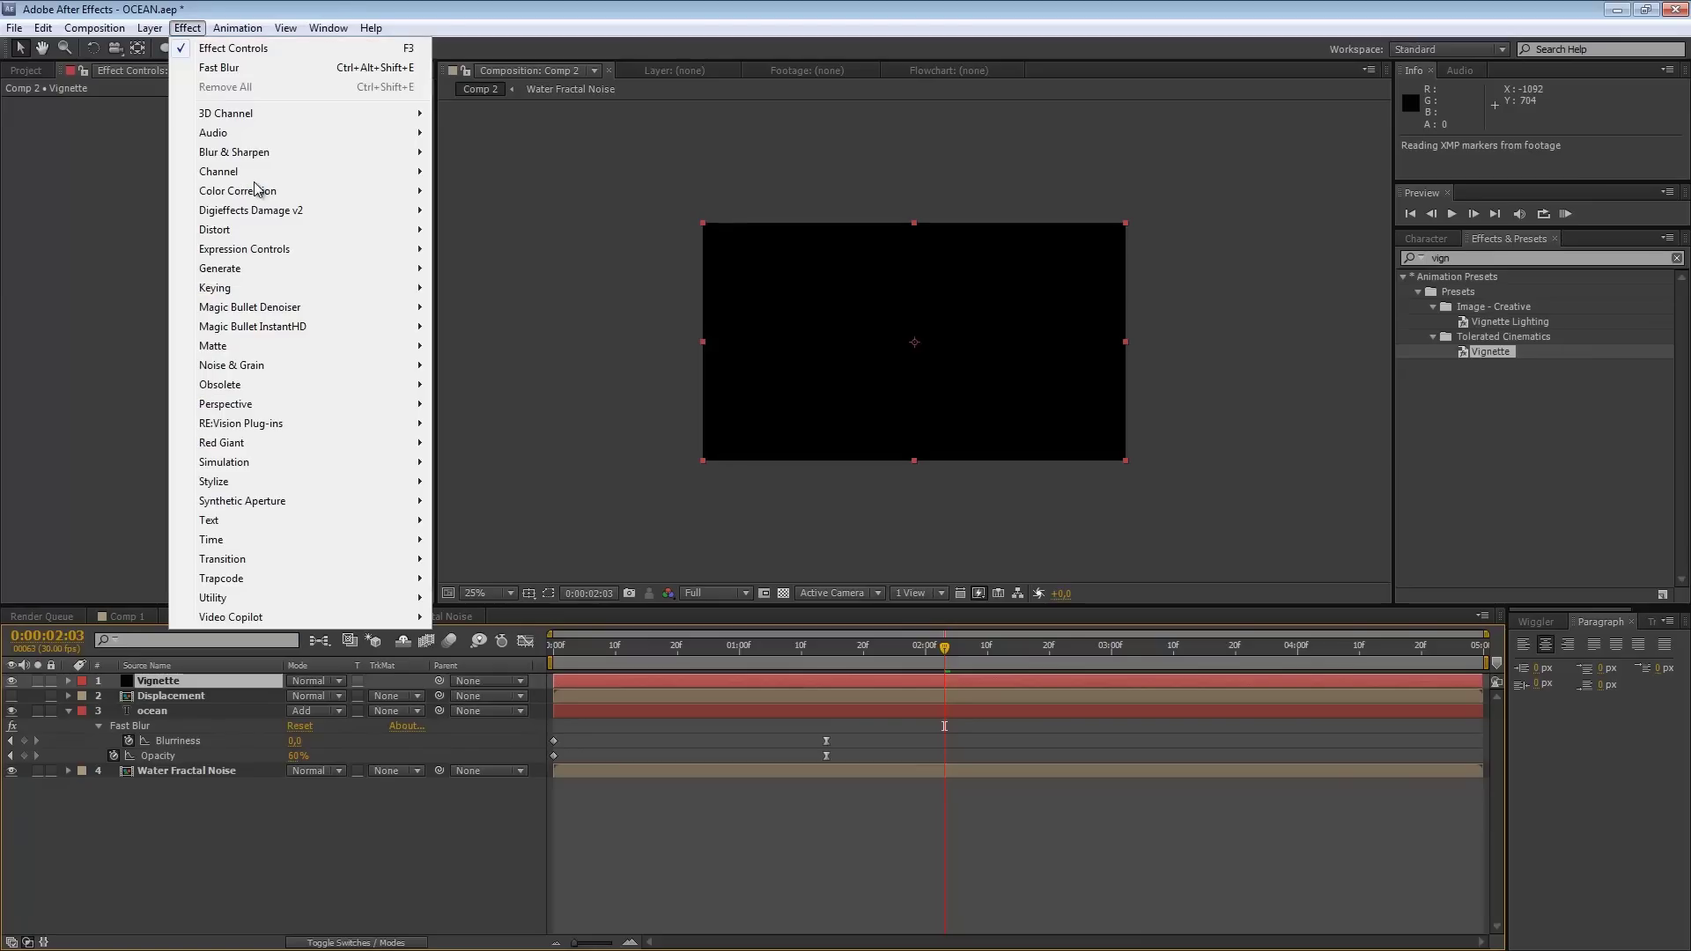
key(Escape)
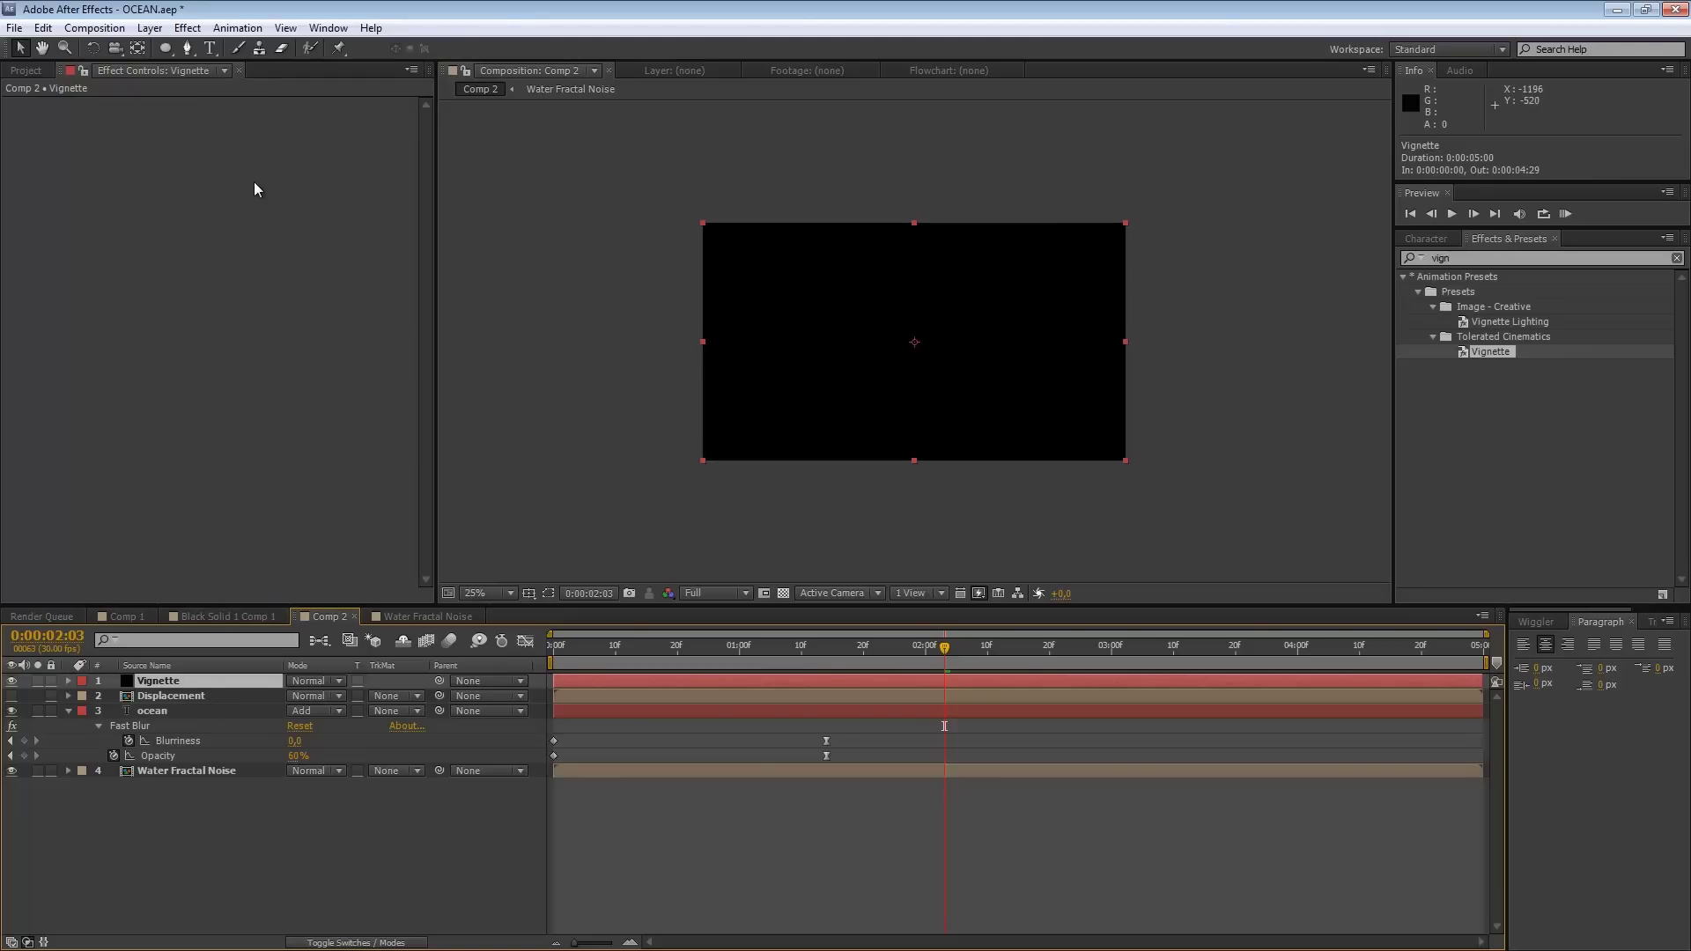
Step: Add an elliptical mask filling the whole Vignette layer and set its mask mode to Subtract
click(165, 47)
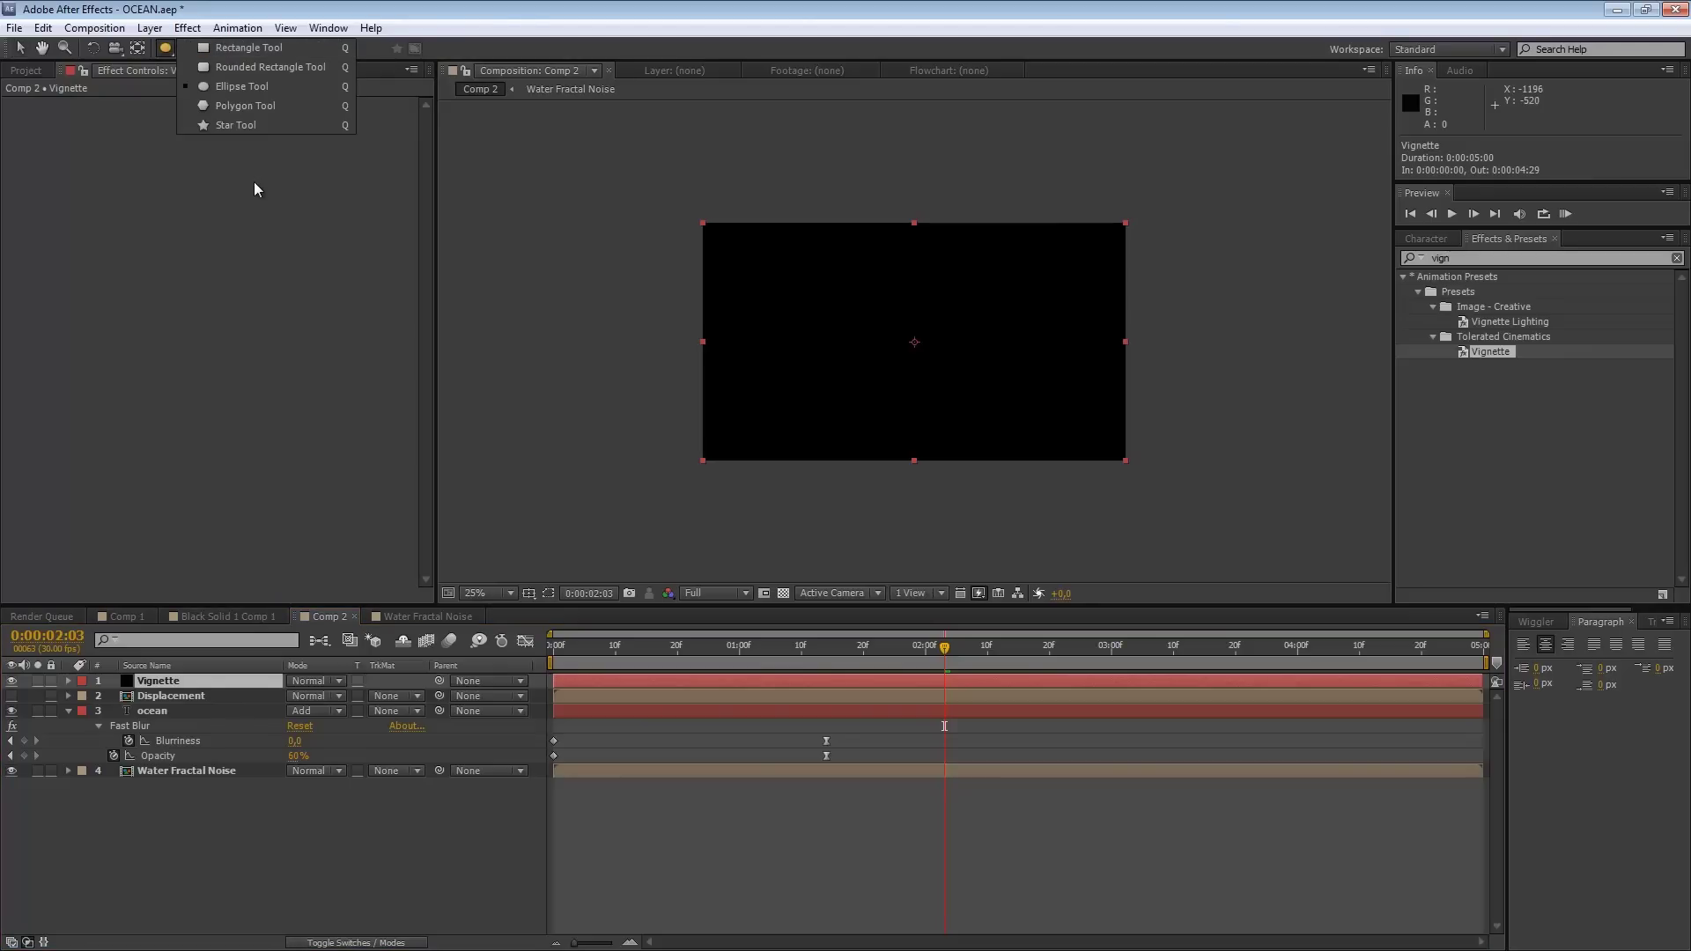
click(241, 86)
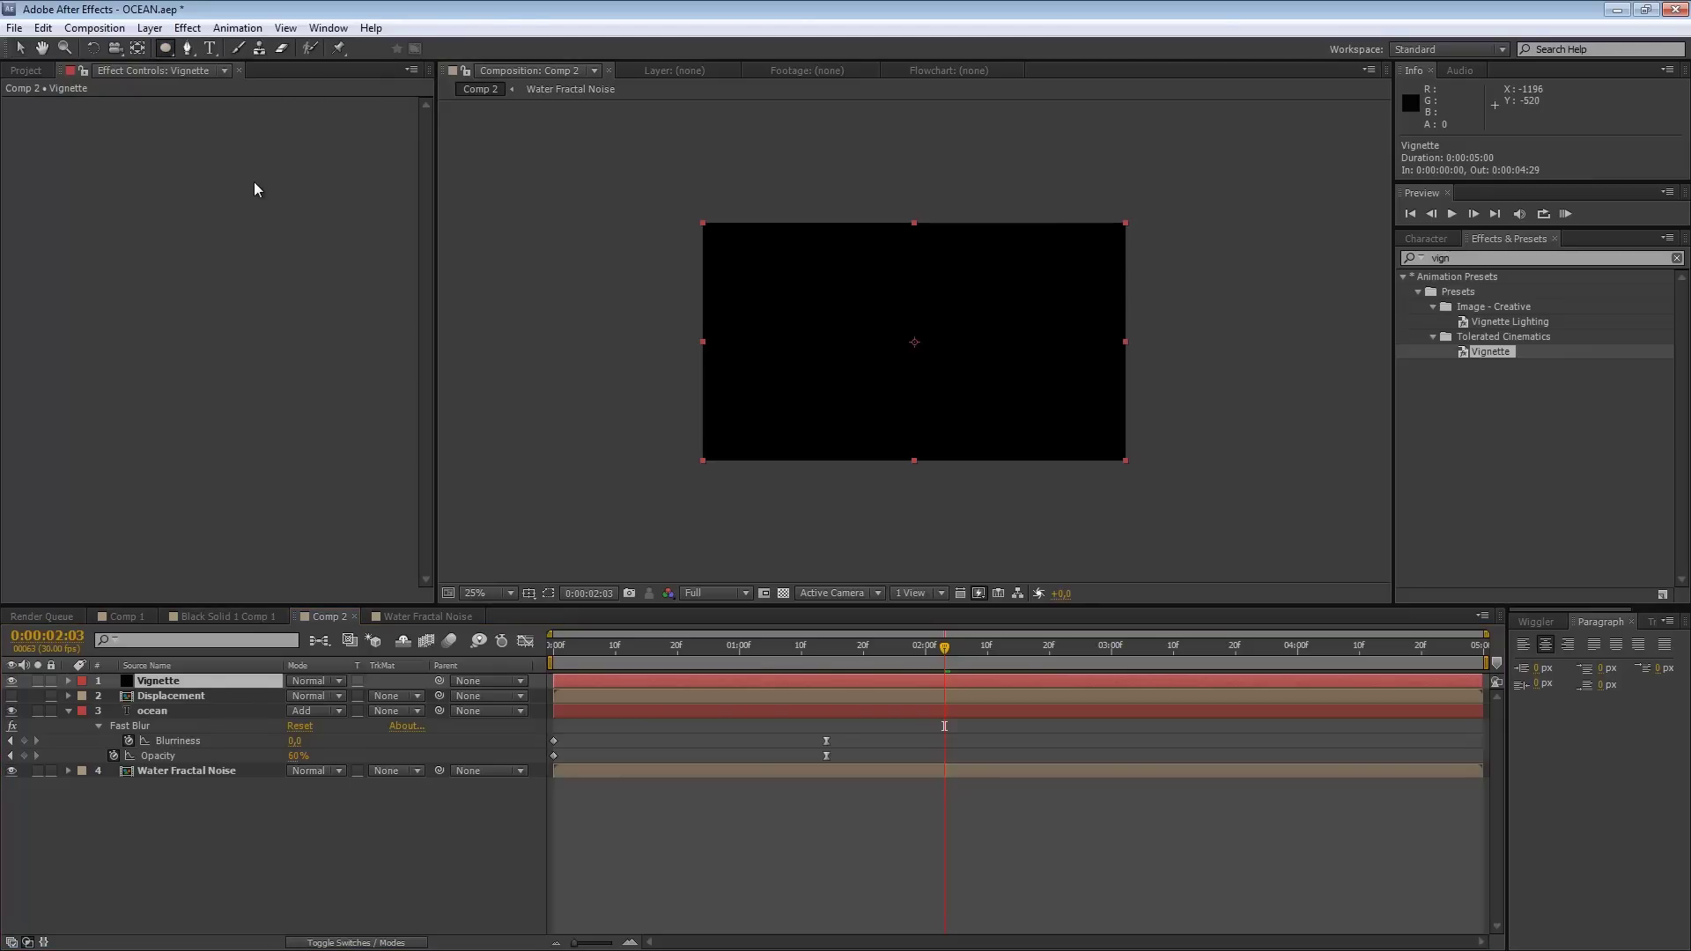
double_click(165, 48)
key(v)
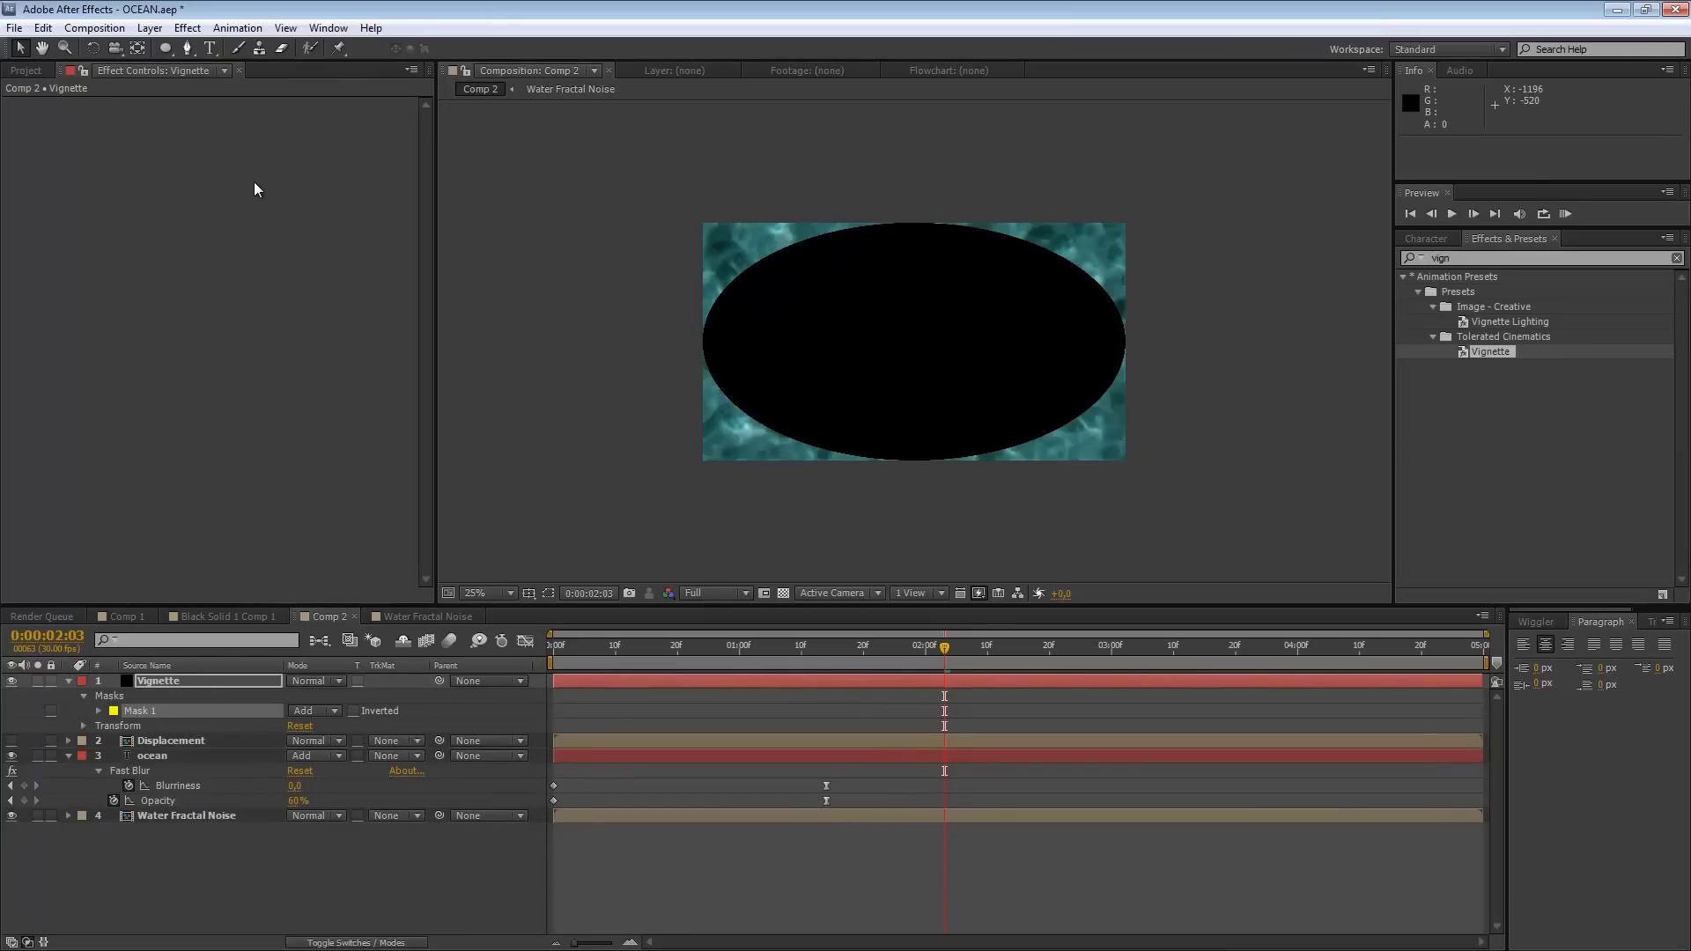
click(314, 710)
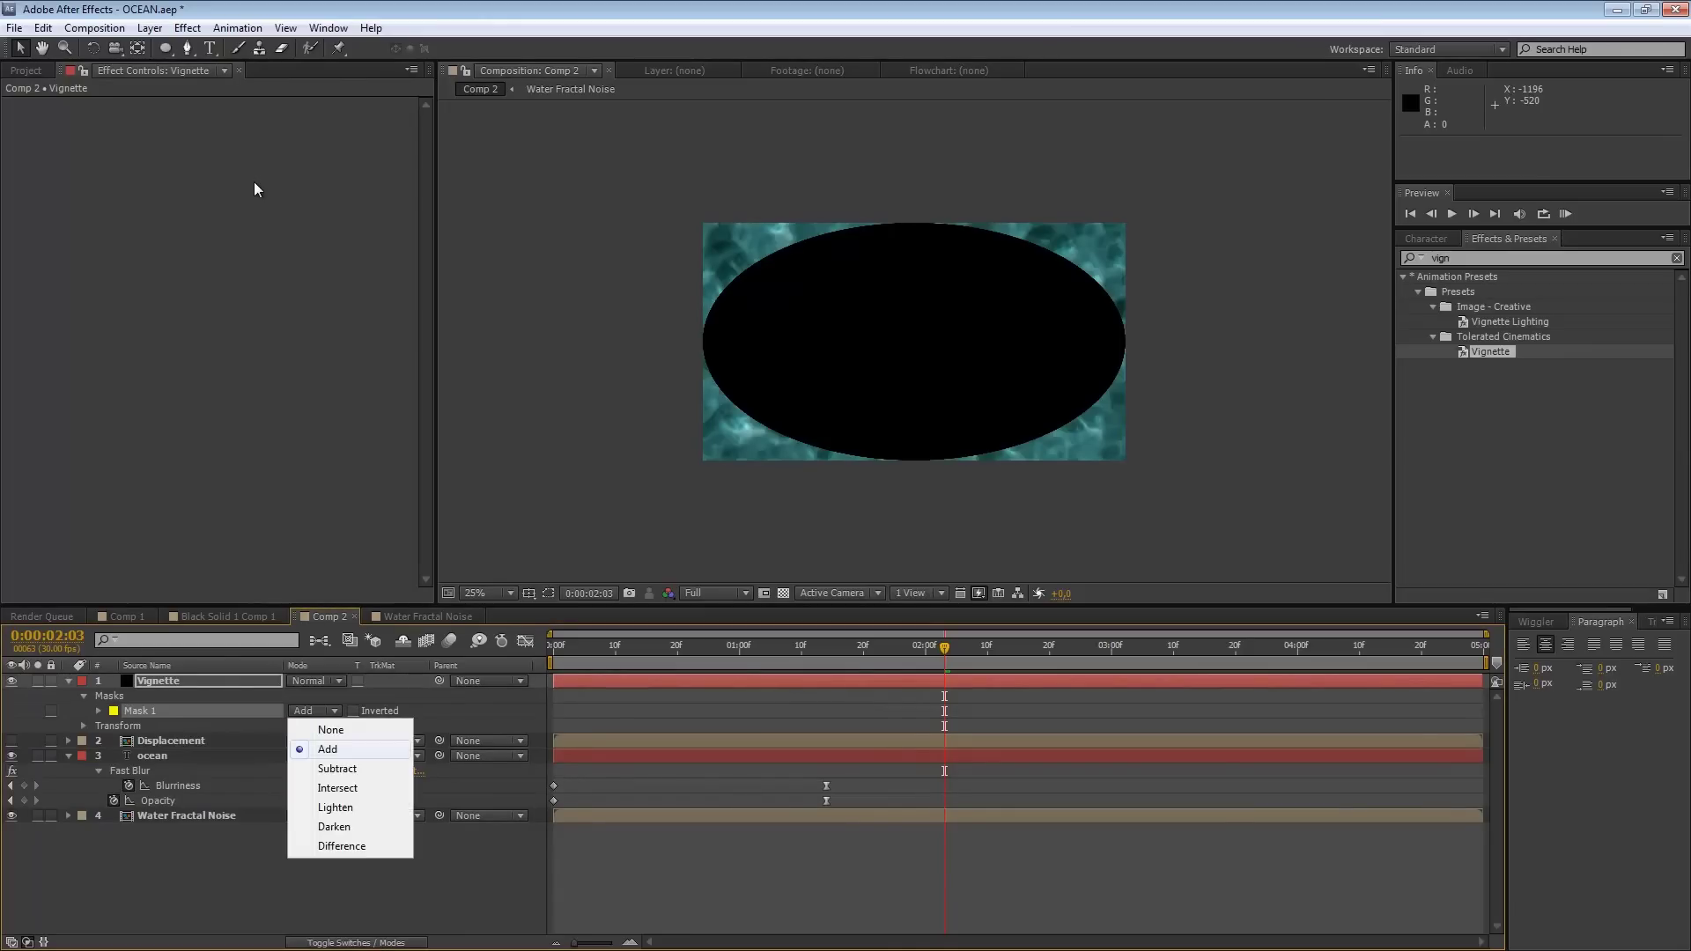
click(326, 768)
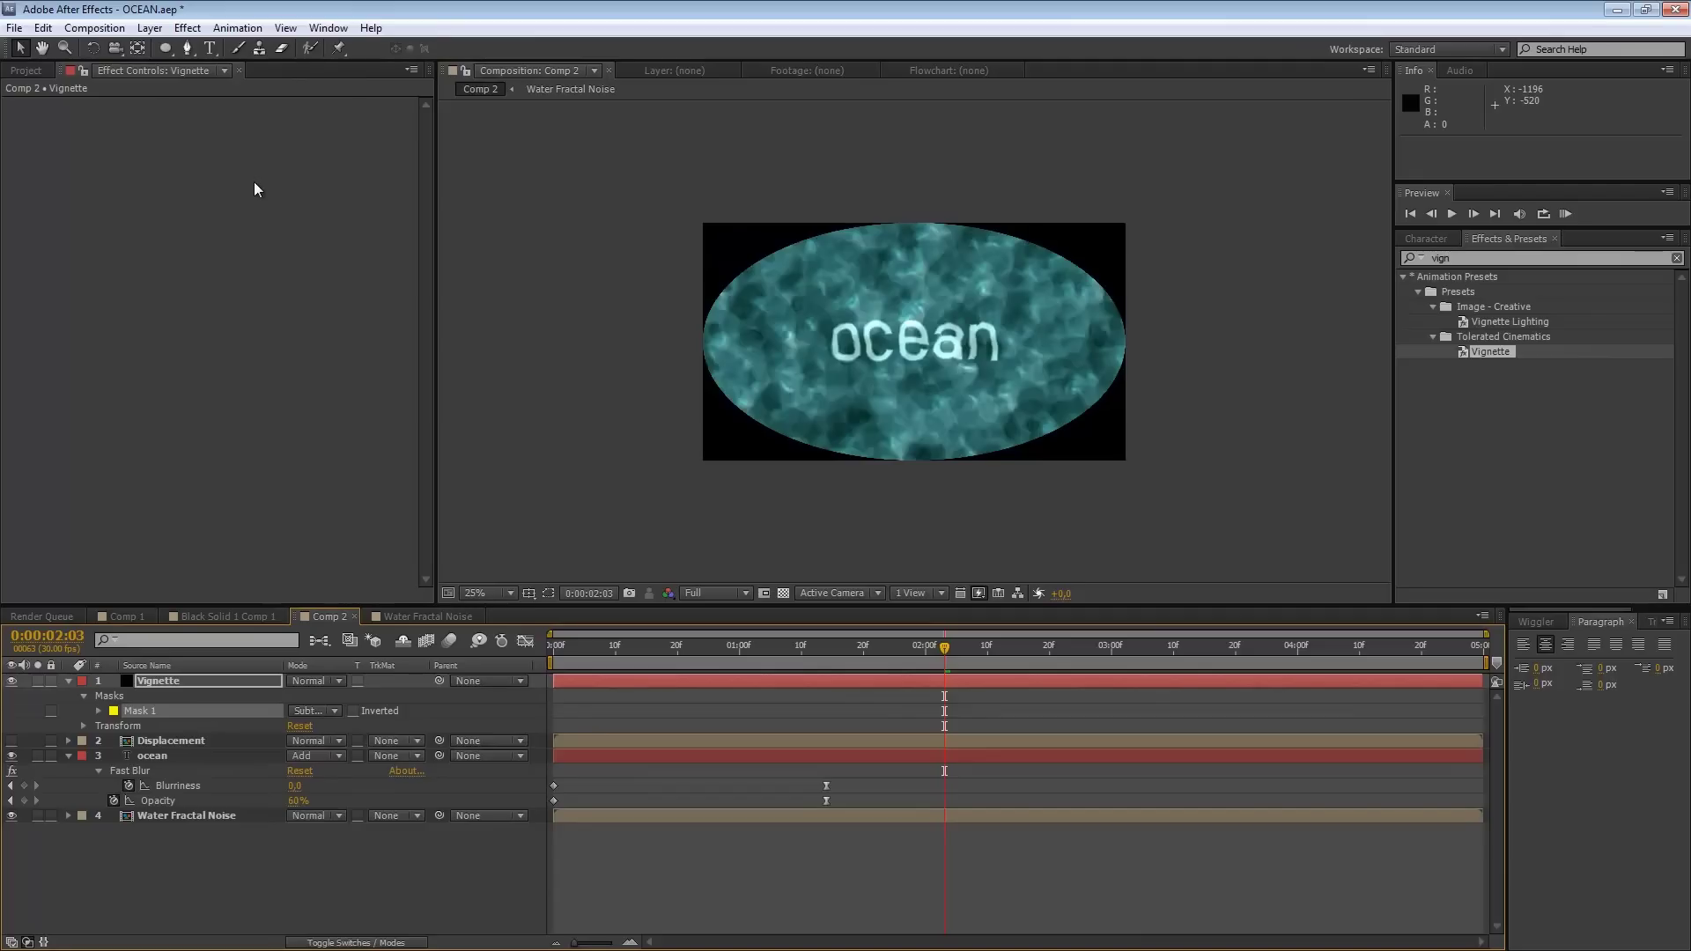
Step: Set the Mask Feather of the Vignette layer's elliptical mask to 400 pixels
key(f)
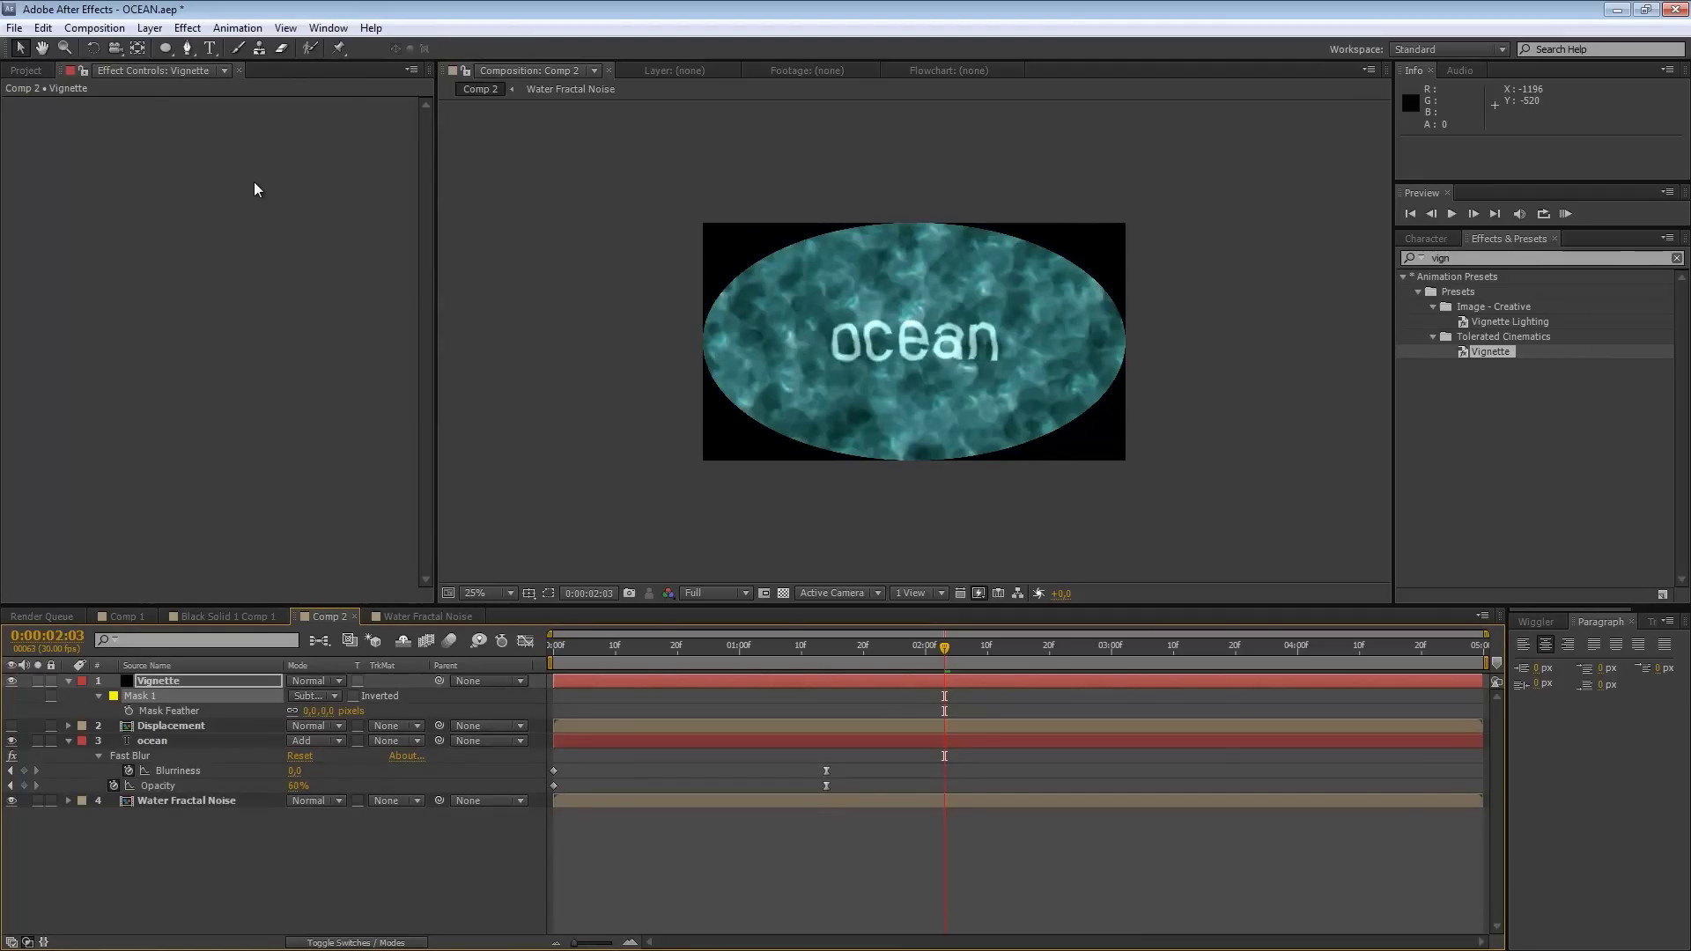
click(314, 710)
text(400)
key(Return)
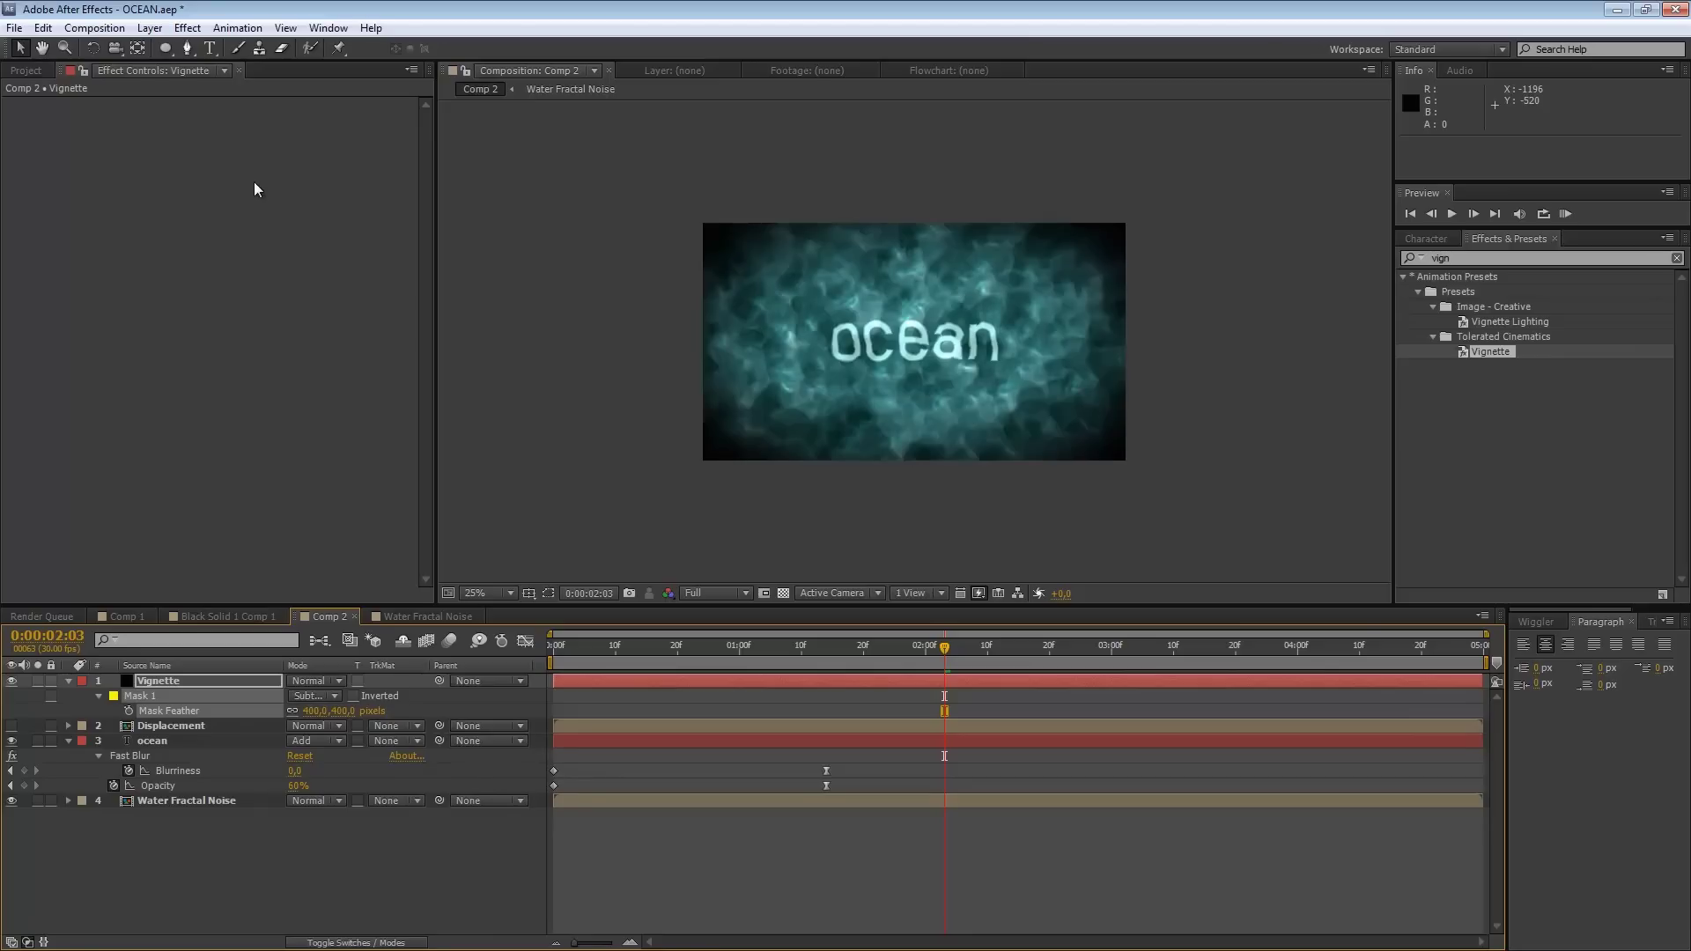
Step: Set the Vignette layer's blending mode to Overlay and its Opacity to 60%
click(316, 680)
click(378, 502)
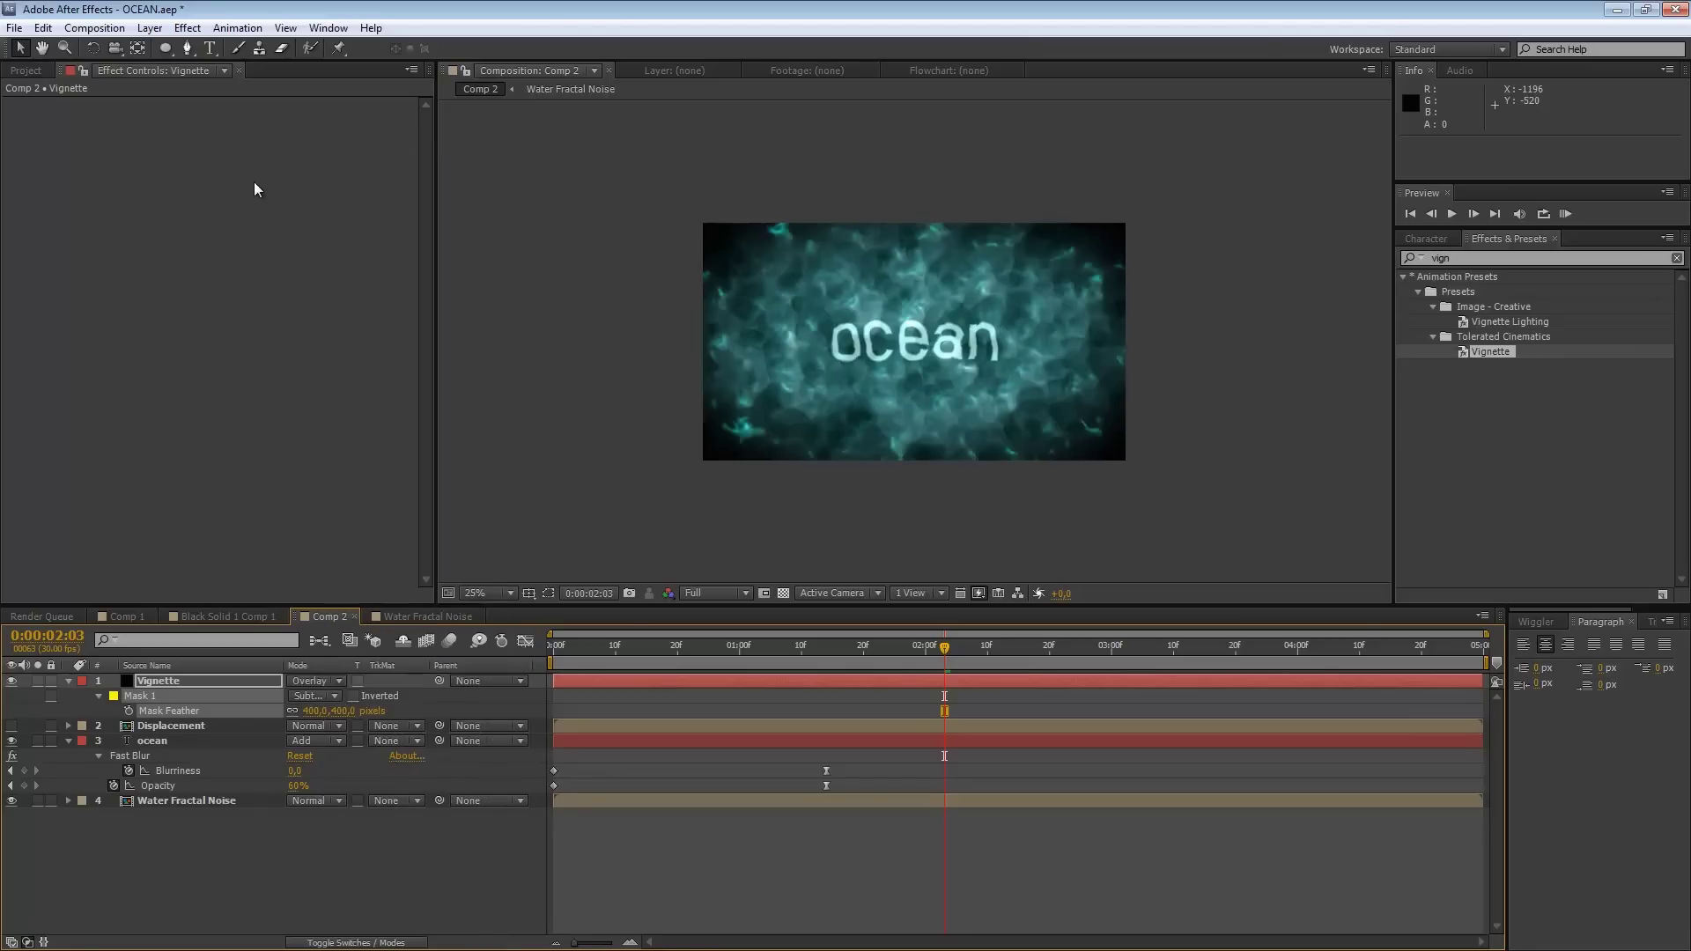
key(t)
click(296, 696)
text(60)
key(Return)
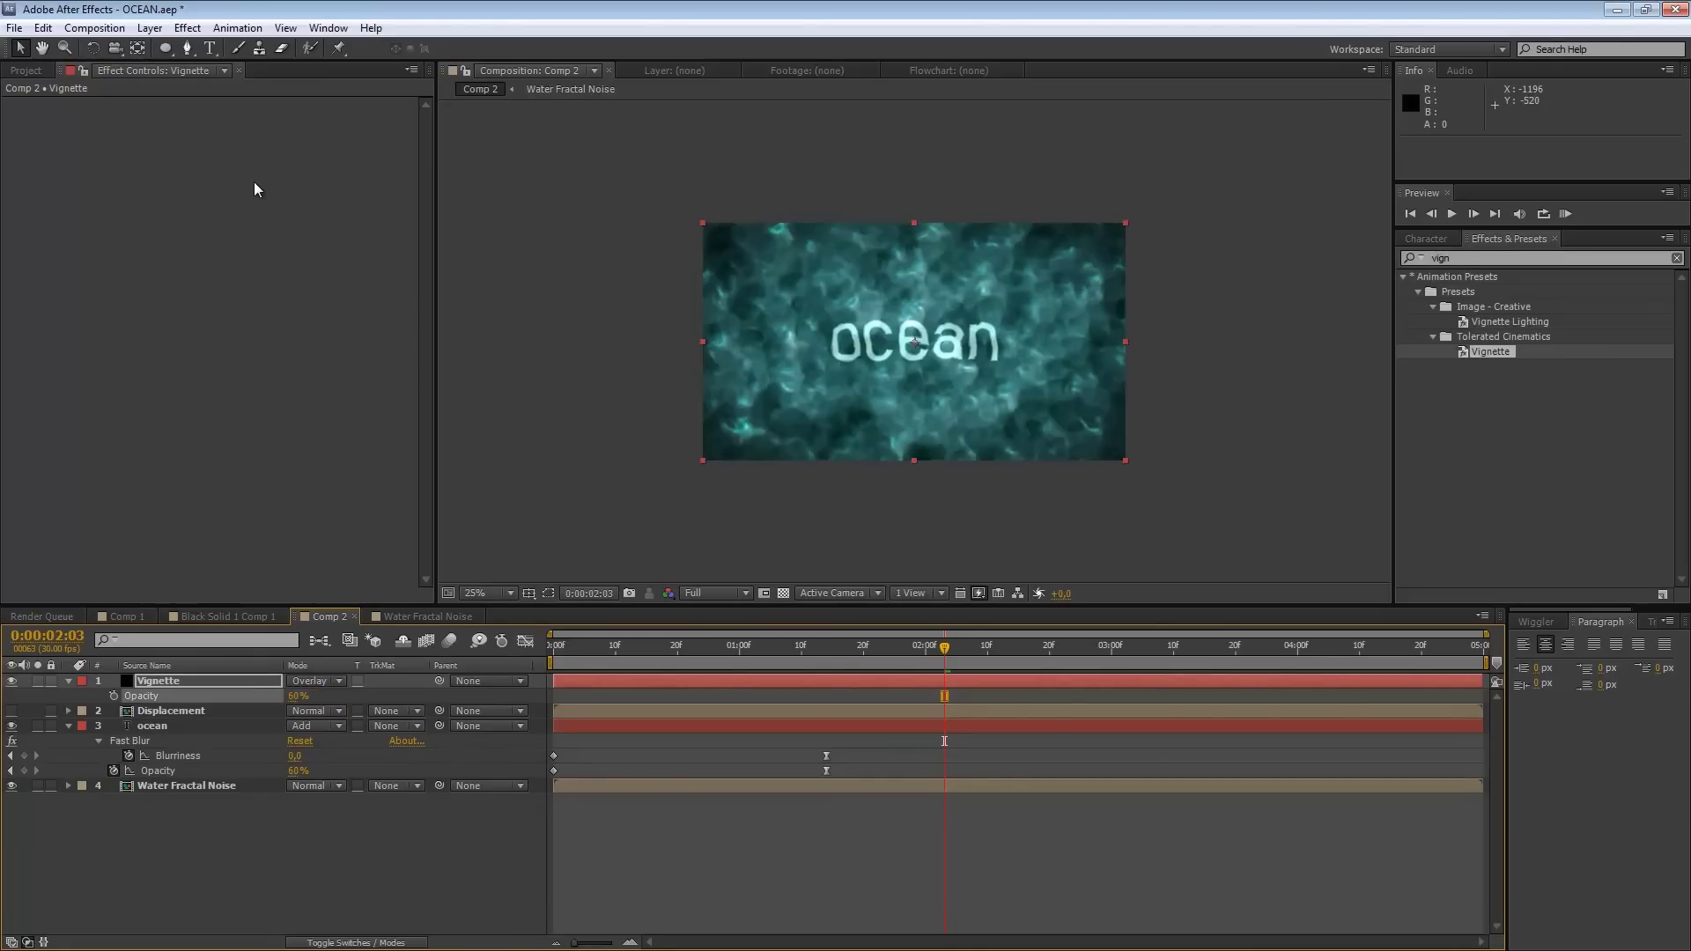
key(t)
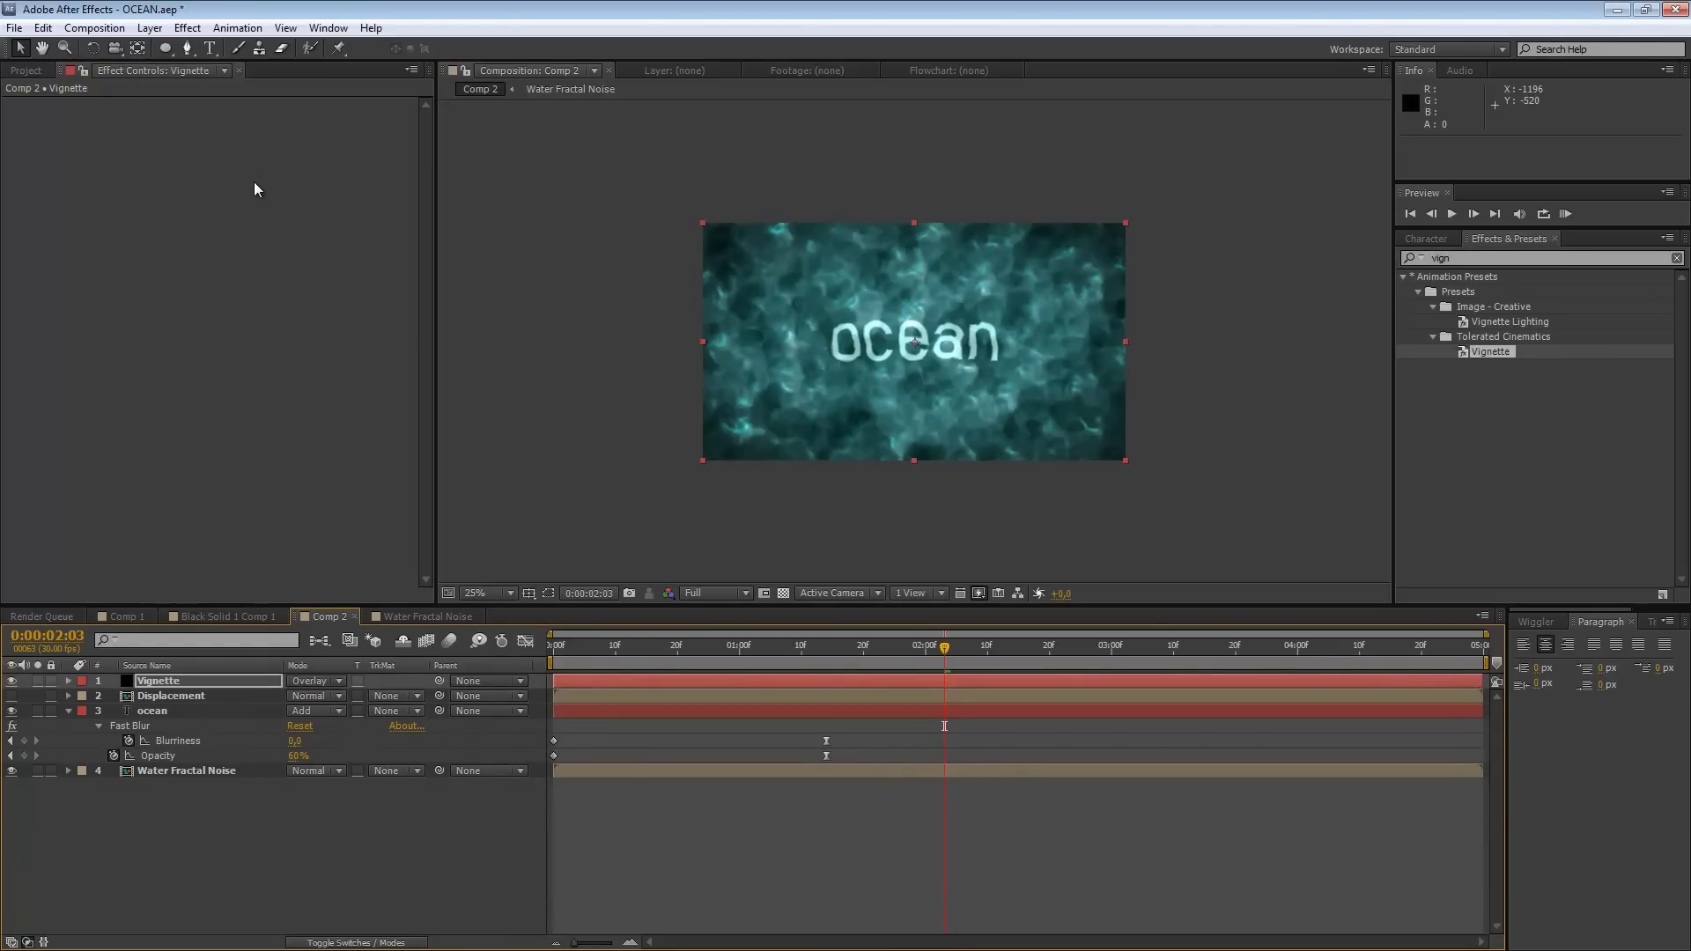
Step: Try a Mask Expansion of -50 pixels on the Vignette layer's mask and settle on -75 pixels
key(m)
key(m)
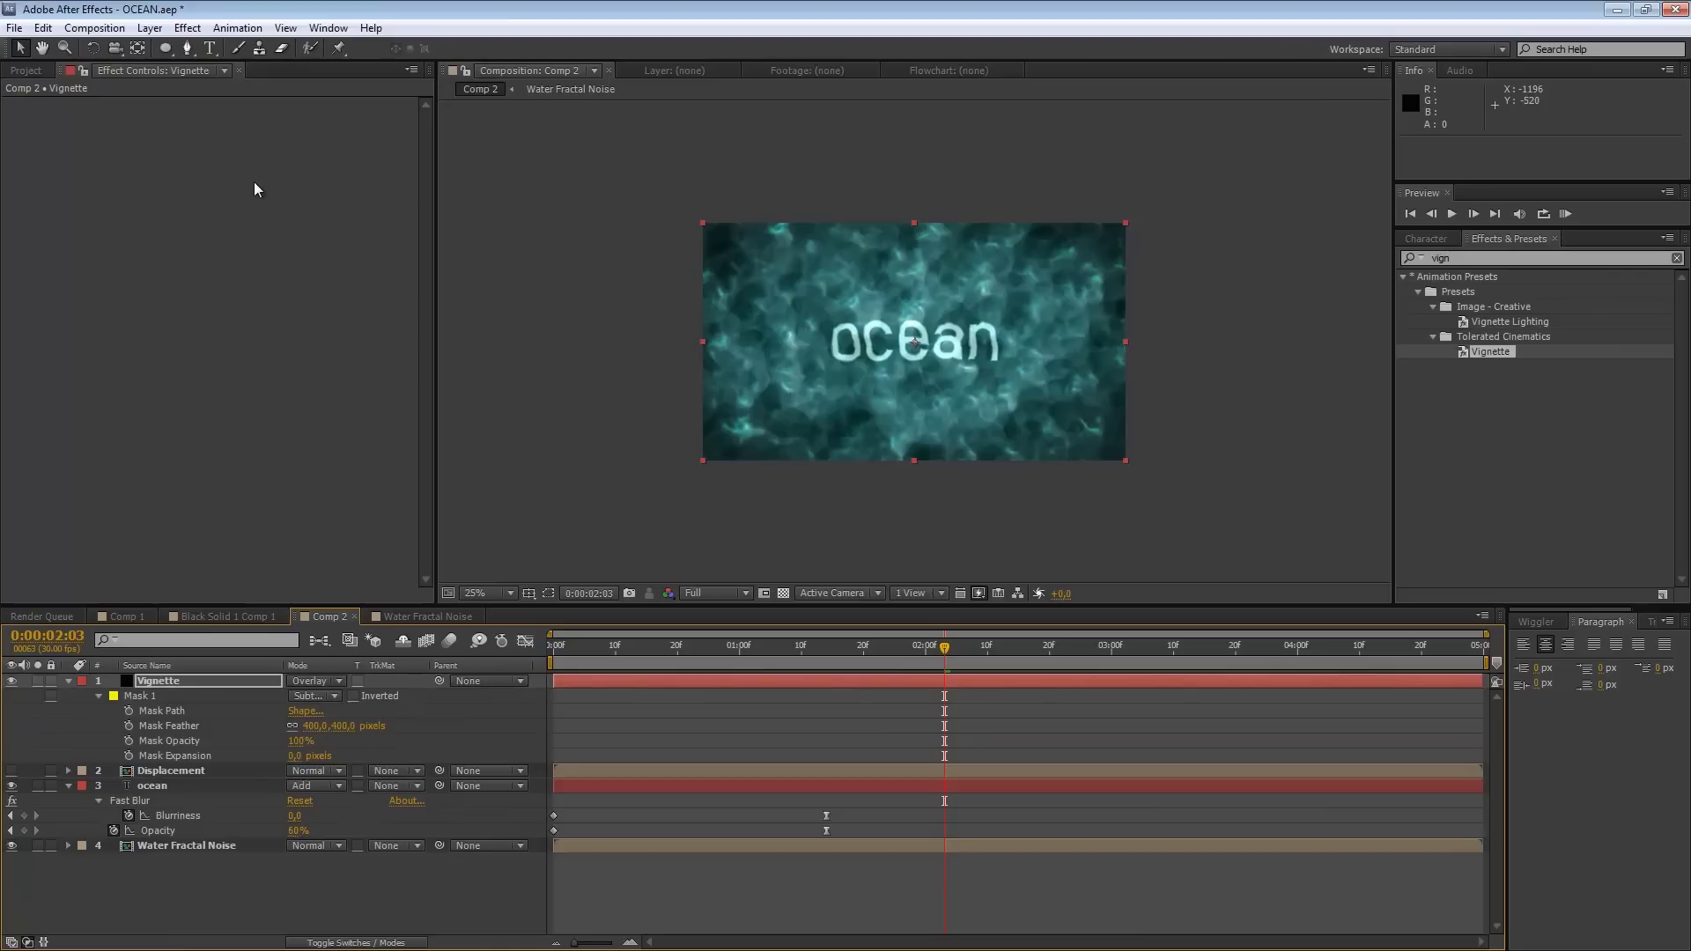
click(295, 756)
key(Return)
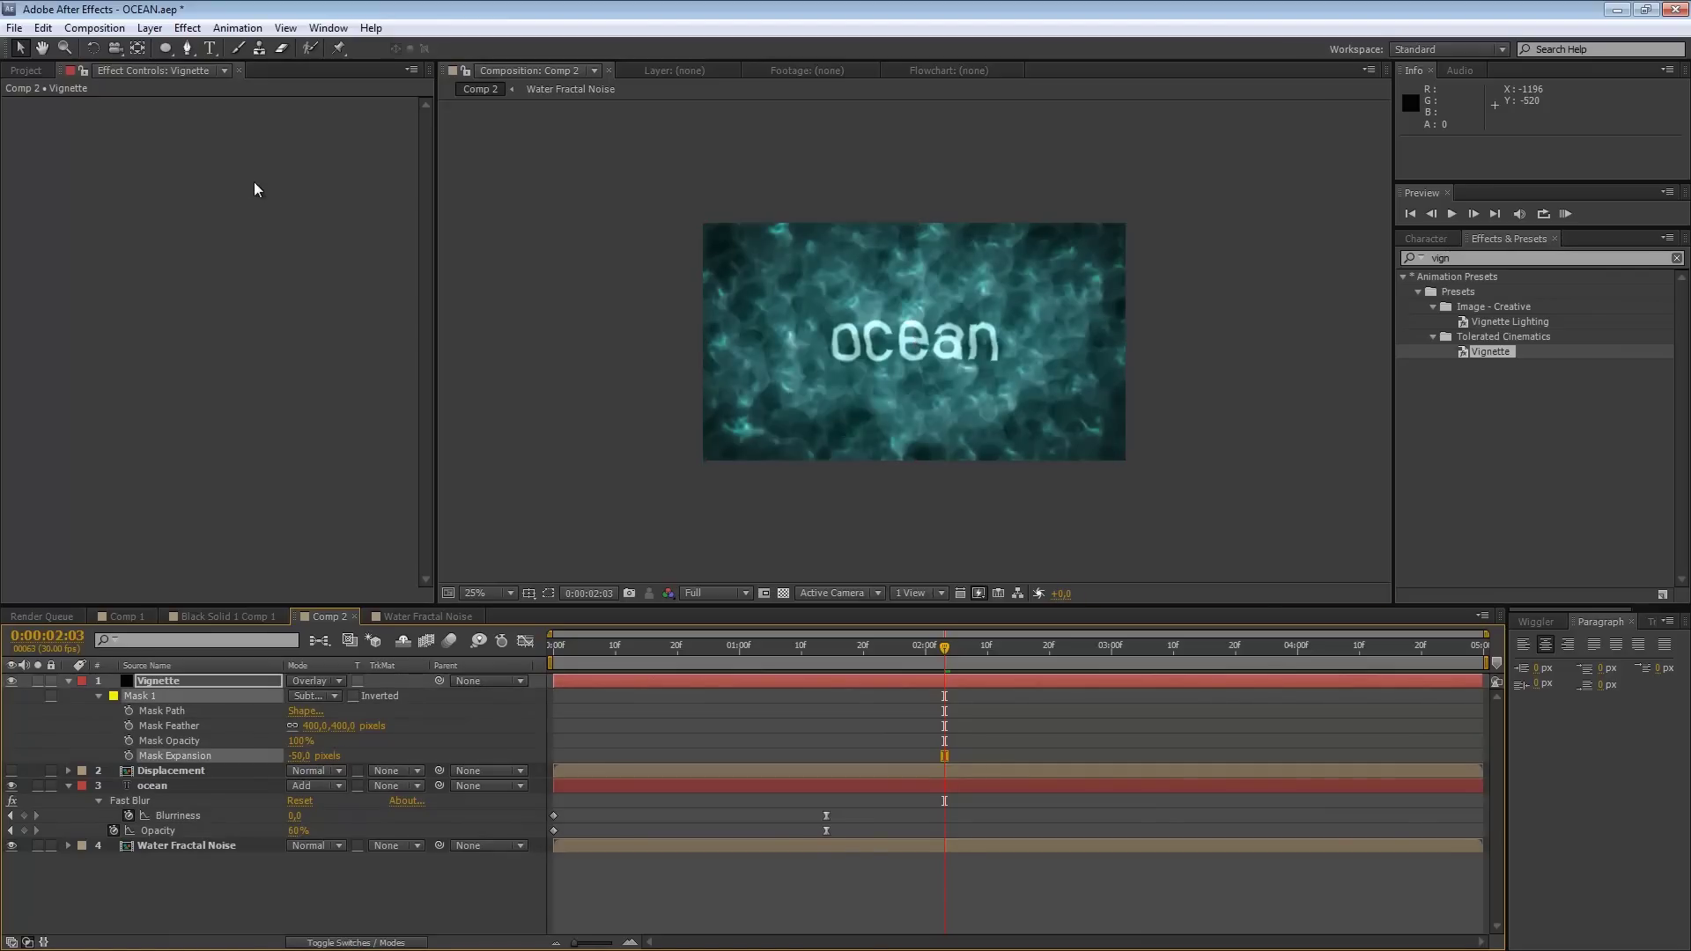
click(297, 755)
text(-75)
key(Return)
Step: Raise the Vignette layer's Opacity to 70%
key(t)
click(298, 695)
text(70)
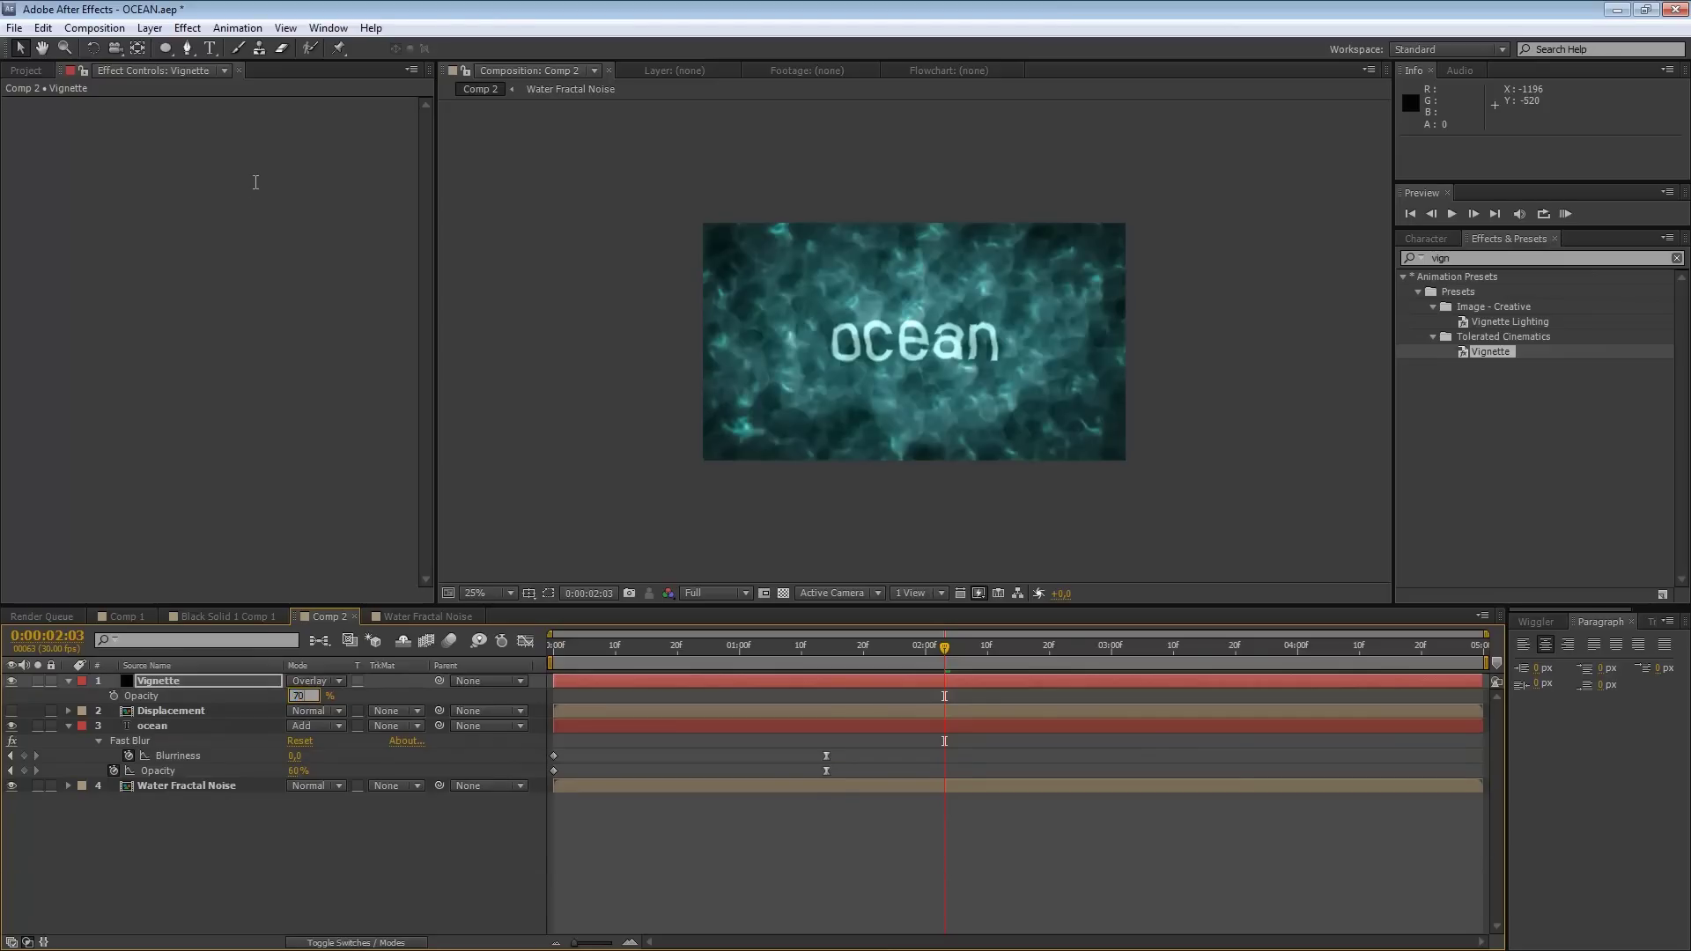
key(Return)
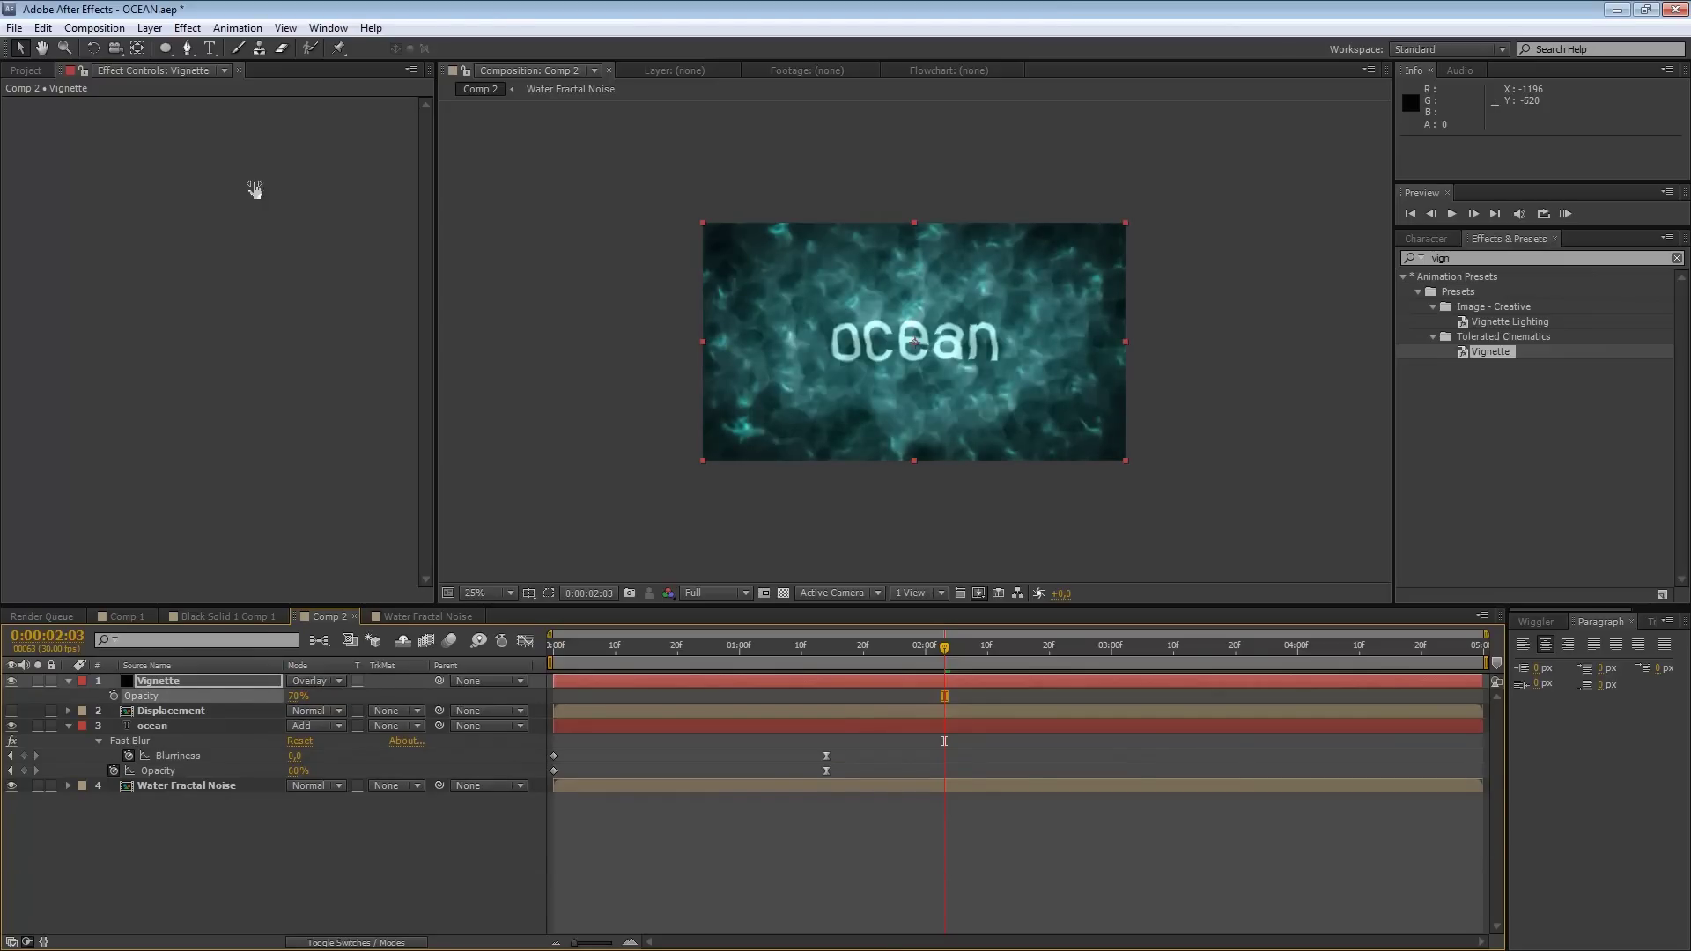